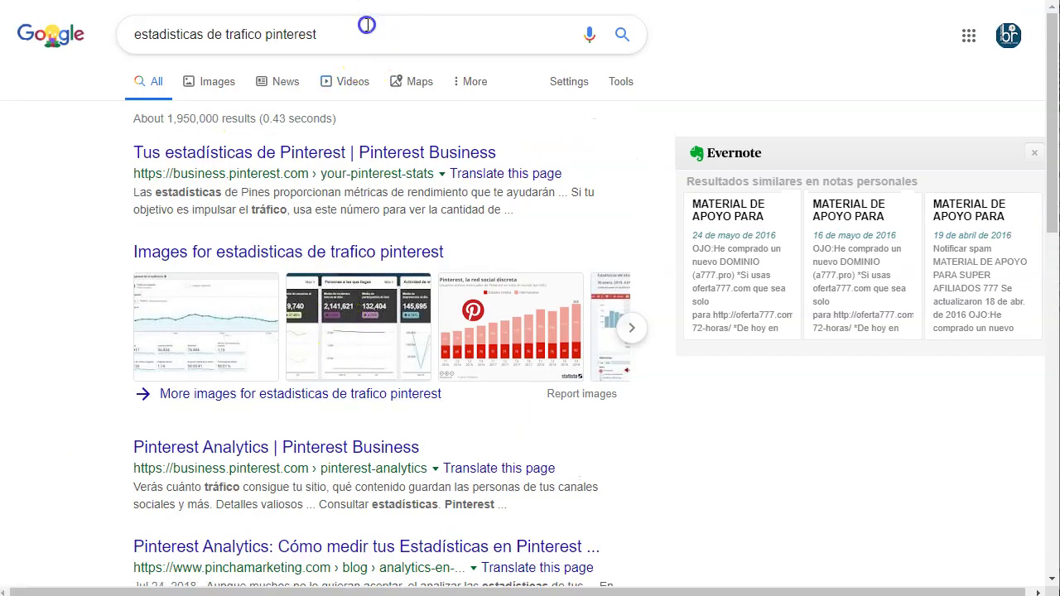
Replace the current Google query with "usuarios pinterest" and run the search
{"action": "left_click_drag", "start_coordinate": [366, 25], "coordinate": [105, 38]}
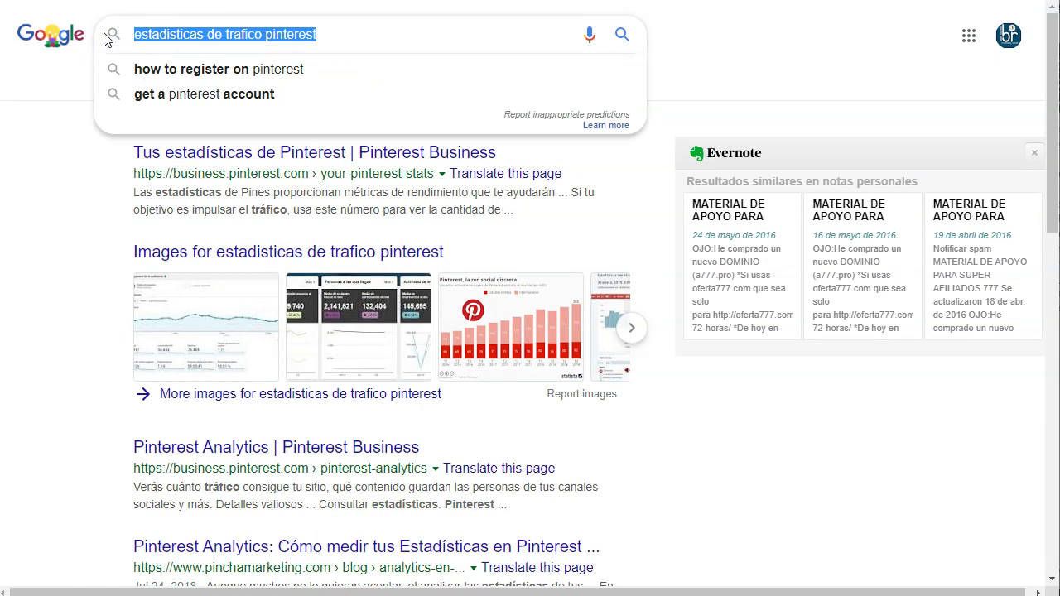
{"action": "type", "text": "us"}
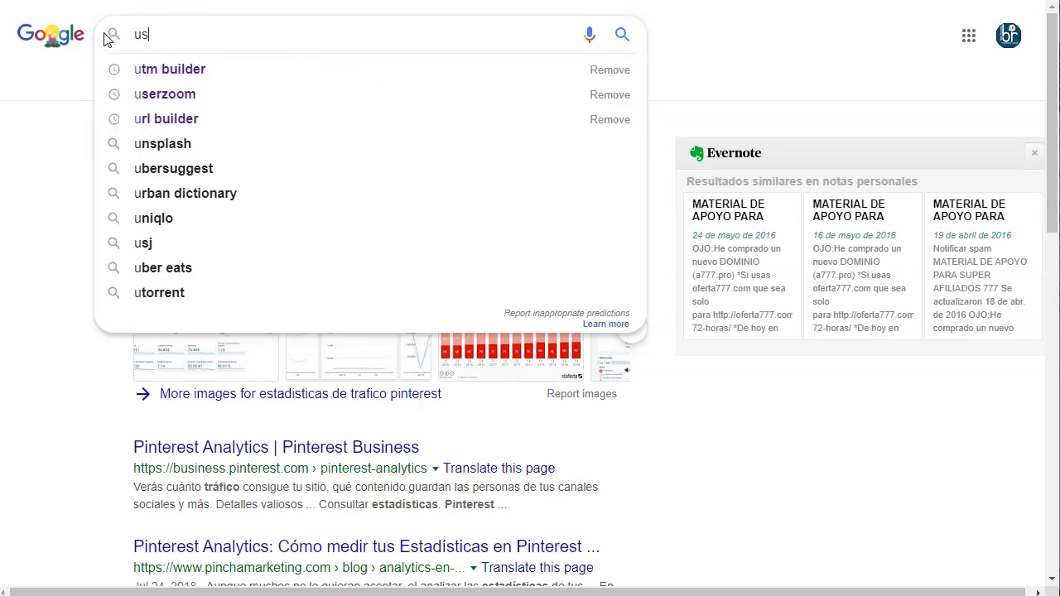
{"action": "type", "text": "uarios pinterest"}
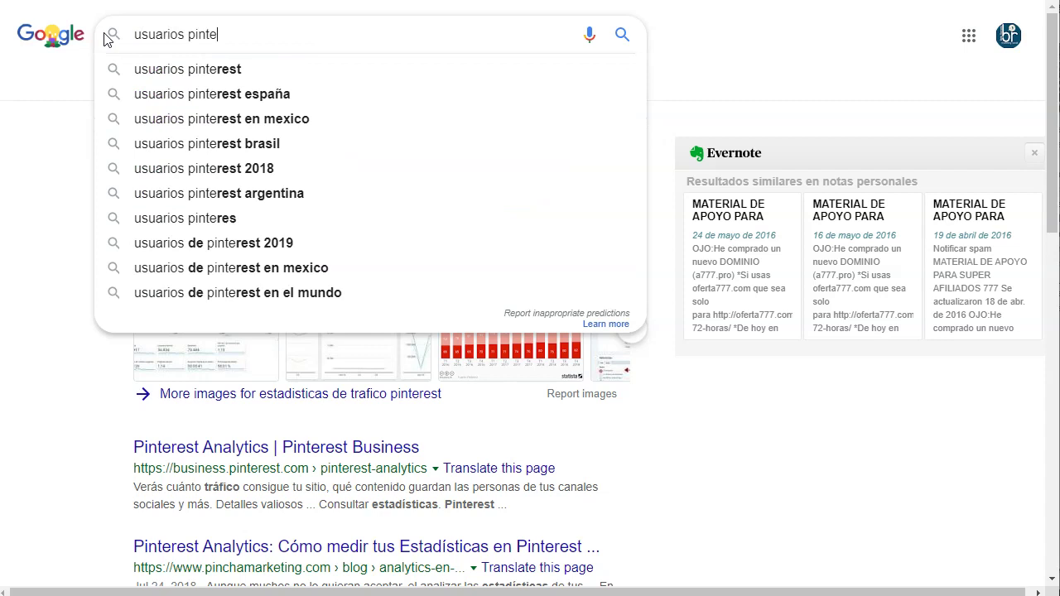
{"action": "key", "text": "Return"}
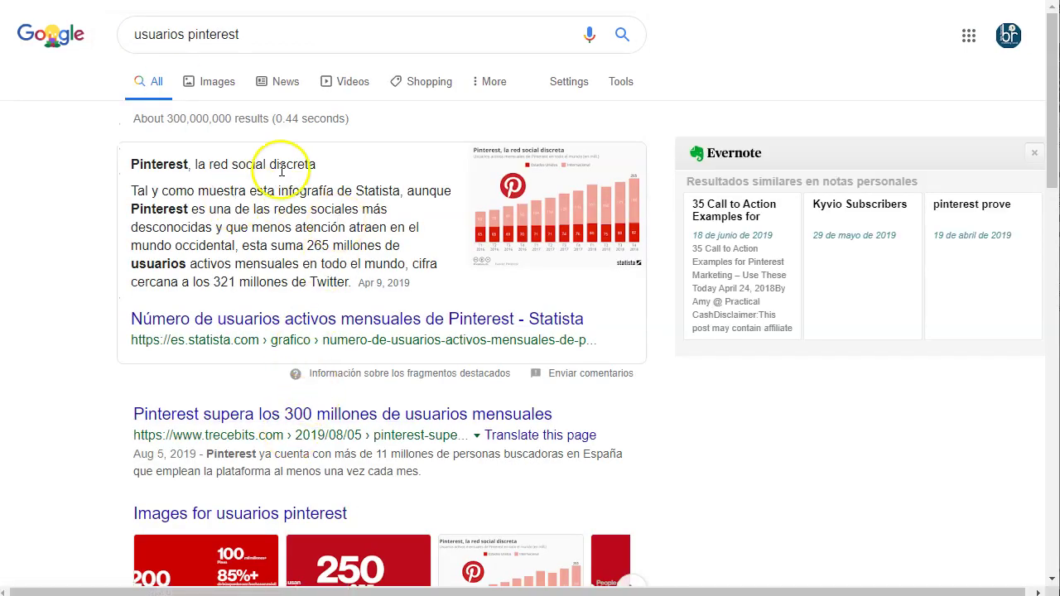
Open the TreceBits article about Pinterest passing 300 million monthly users and accept its cookie notice
{"action": "scroll", "coordinate": [264, 199], "scroll_direction": "down", "scroll_amount": 1}
{"action": "scroll", "coordinate": [266, 201], "scroll_direction": "down", "scroll_amount": 1}
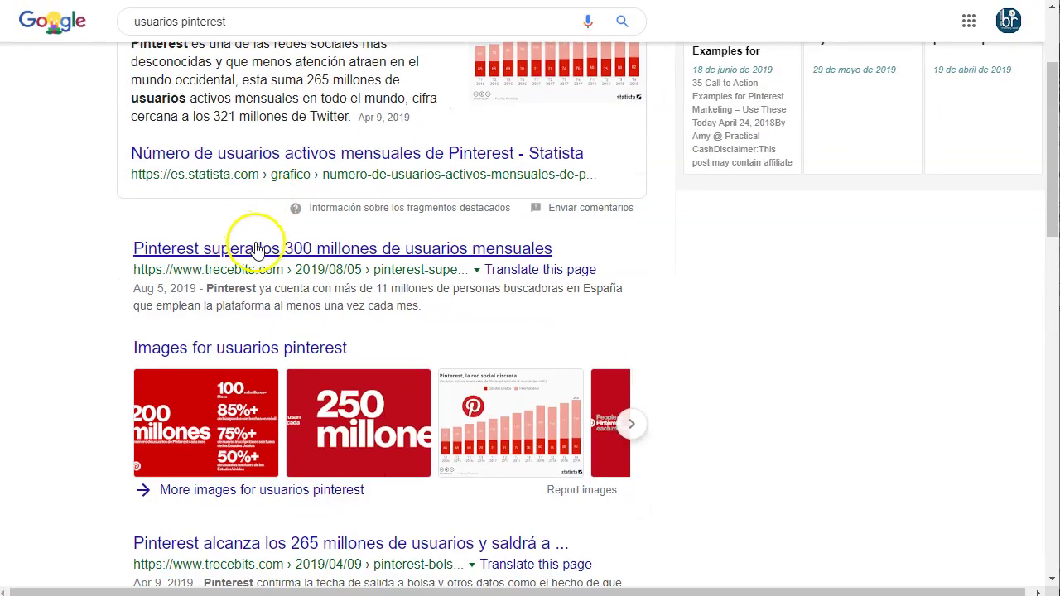
{"action": "left_click", "coordinate": [257, 249]}
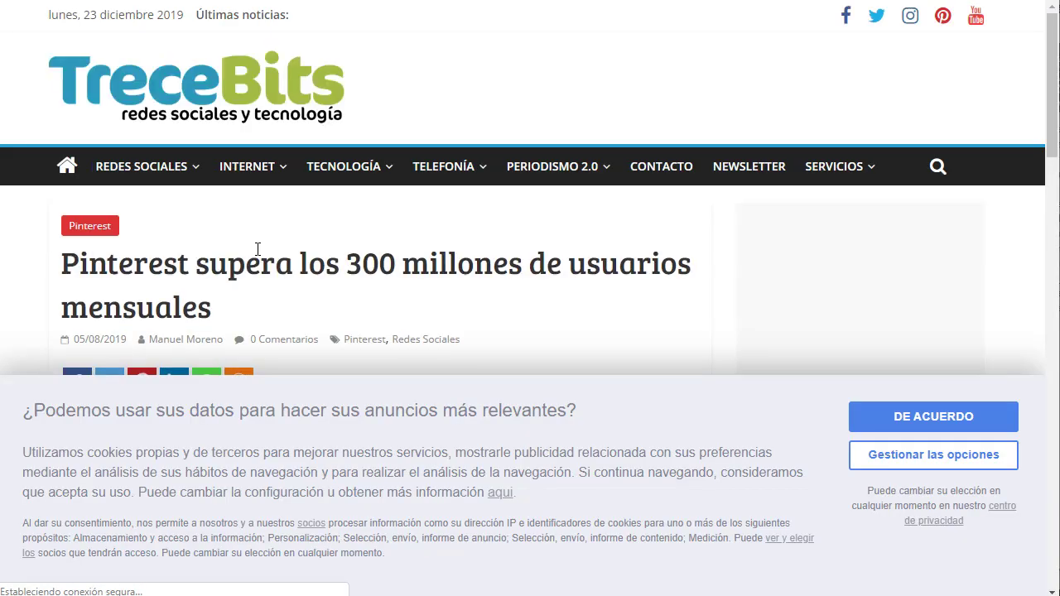
{"action": "left_click", "coordinate": [934, 439]}
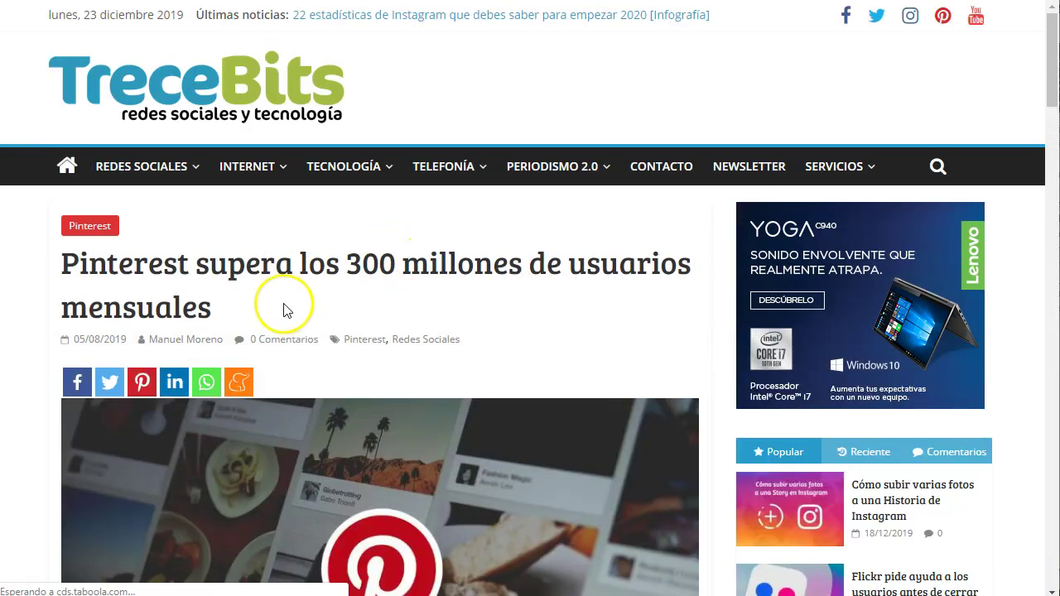
Examine the TreceBits article for Pinterest's user figures worldwide and in Spain, and for its comparison with other social networks
{"action": "scroll", "coordinate": [284, 307], "scroll_direction": "down", "scroll_amount": 3}
{"action": "scroll", "coordinate": [283, 303], "scroll_direction": "up", "scroll_amount": 1}
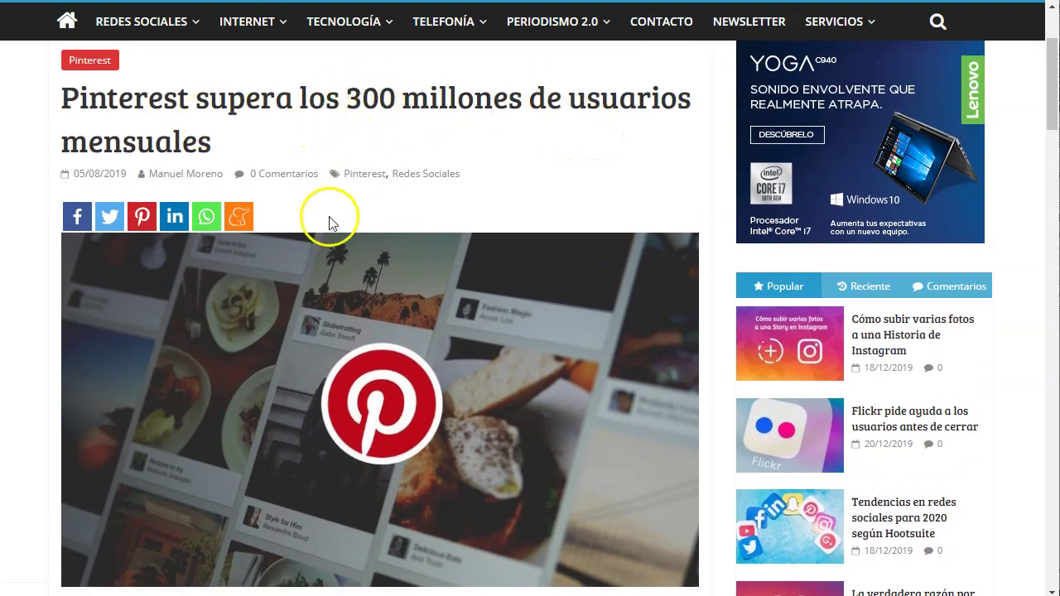
{"action": "scroll", "coordinate": [319, 339], "scroll_direction": "down", "scroll_amount": 5}
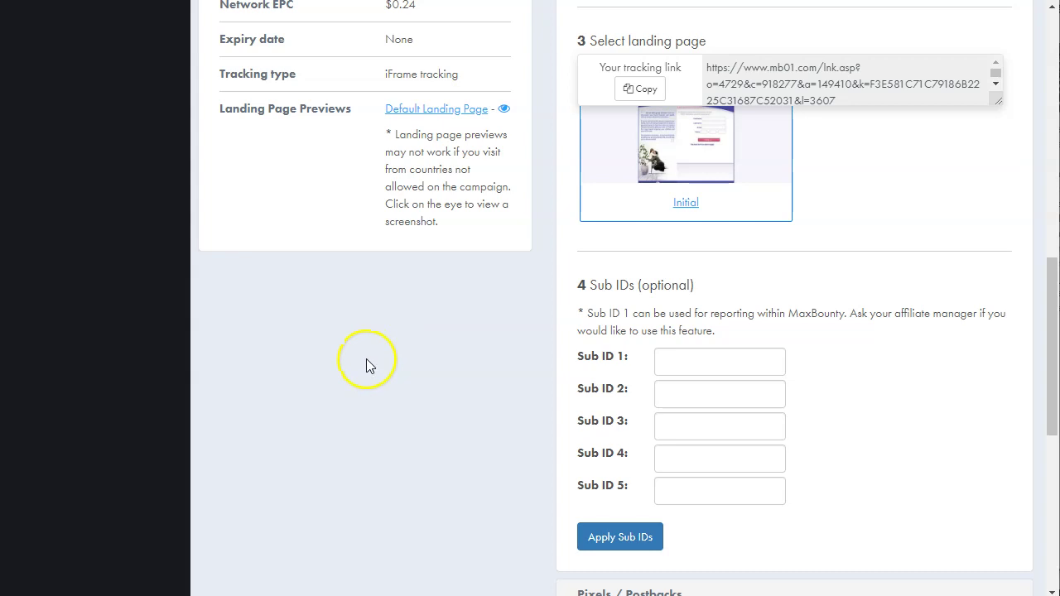
{"action": "scroll", "coordinate": [369, 366], "scroll_direction": "up", "scroll_amount": 6}
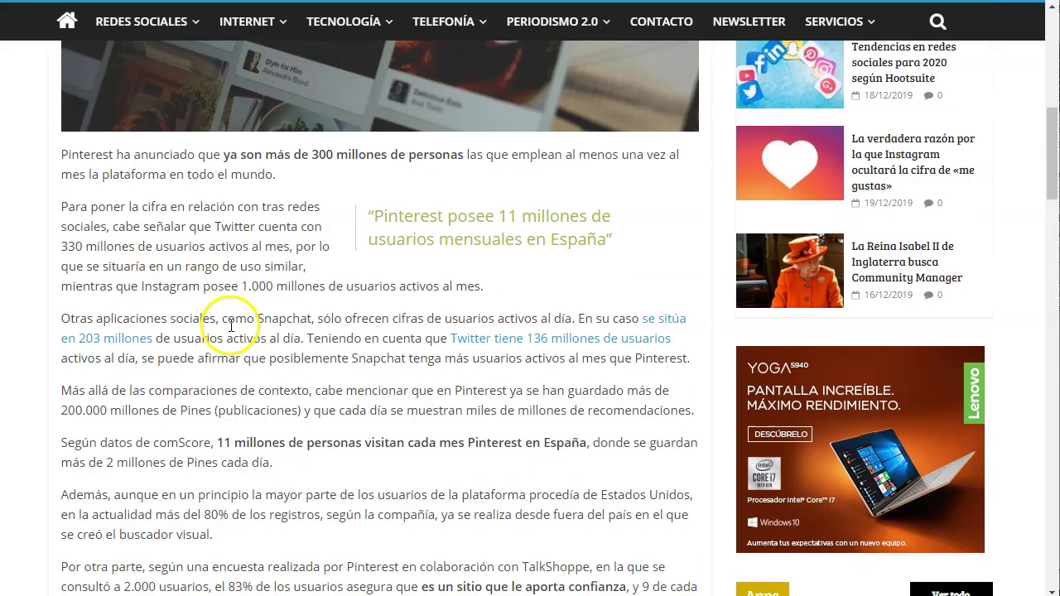
{"action": "scroll", "coordinate": [231, 325], "scroll_direction": "down", "scroll_amount": 2}
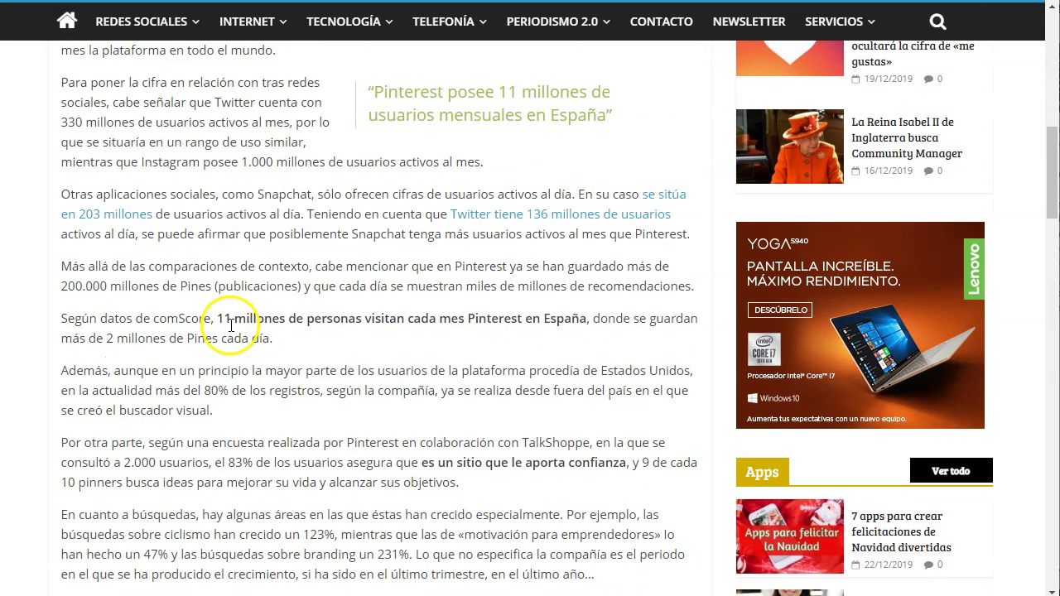
{"action": "scroll", "coordinate": [201, 232], "scroll_direction": "down", "scroll_amount": 1}
{"action": "scroll", "coordinate": [201, 232], "scroll_direction": "down", "scroll_amount": 2}
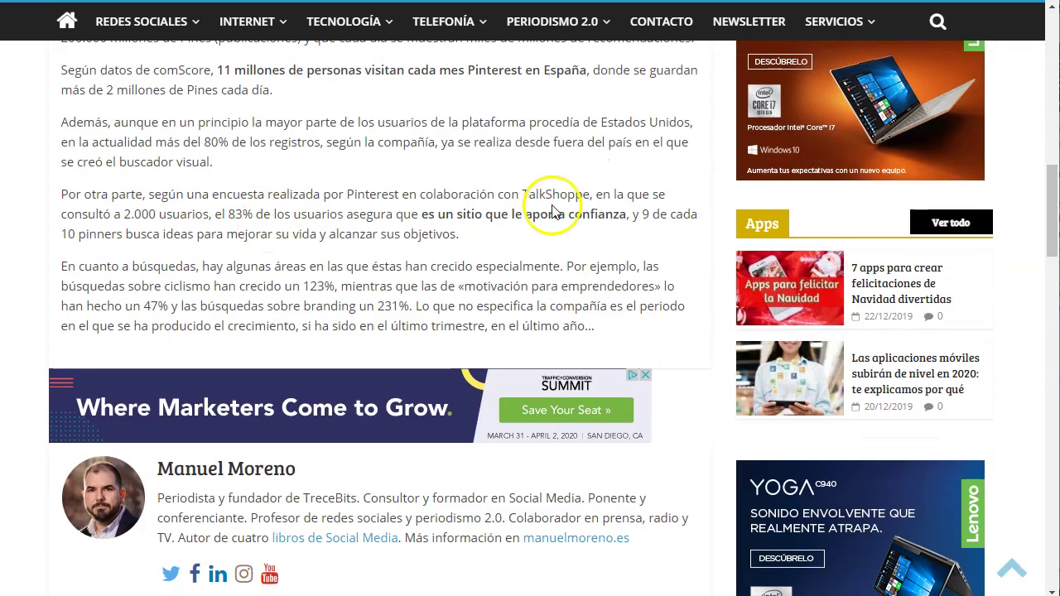
{"action": "scroll", "coordinate": [187, 232], "scroll_direction": "down", "scroll_amount": 2}
{"action": "scroll", "coordinate": [385, 307], "scroll_direction": "down", "scroll_amount": 6}
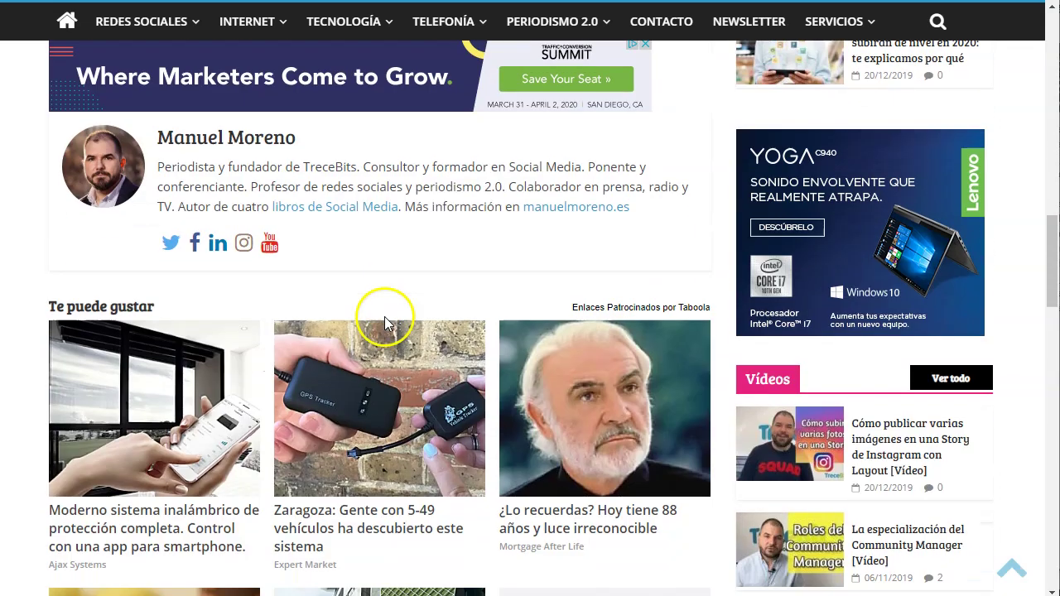
{"action": "scroll", "coordinate": [372, 386], "scroll_direction": "up", "scroll_amount": 12}
{"action": "scroll", "coordinate": [362, 254], "scroll_direction": "up", "scroll_amount": 7}
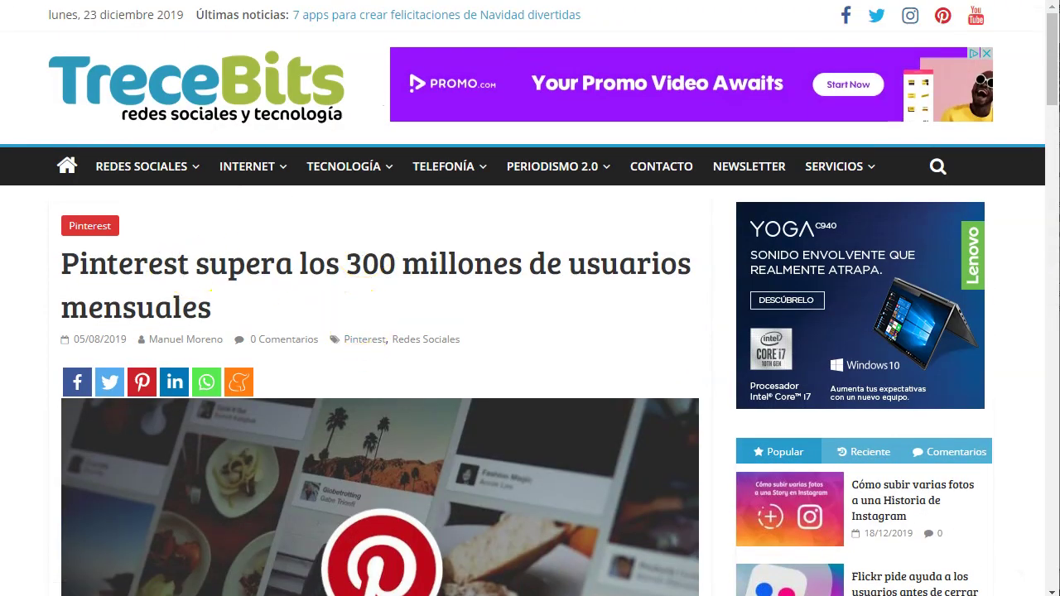
Search the web for "pinterest users" to find usage figures in English
{"action": "key", "text": "ctrl+l"}
{"action": "type", "text": "pinterest"}
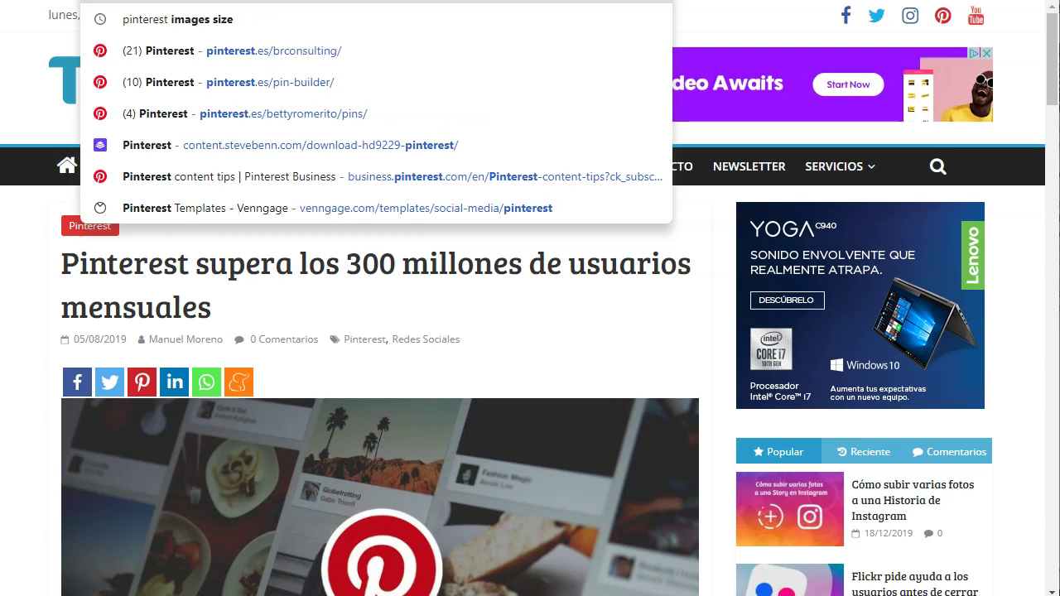
{"action": "type", "text": " data"}
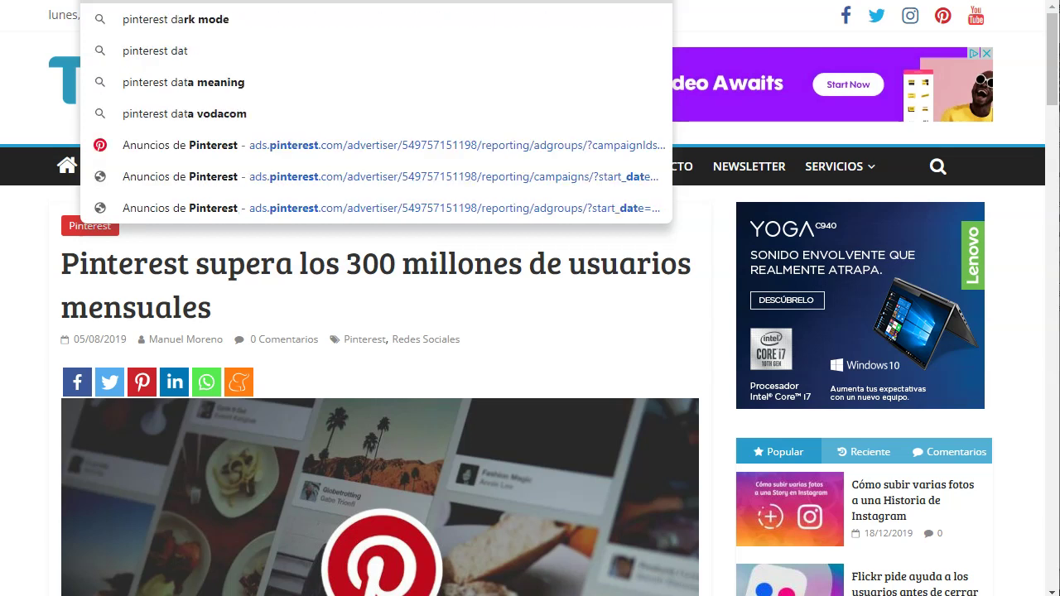
{"action": "key", "text": "BackSpace"}
{"action": "key", "text": "BackSpace"}
{"action": "key", "text": "BackSpace"}
{"action": "key", "text": "BackSpace"}
{"action": "type", "text": "usar"}
{"action": "key", "text": "BackSpace"}
{"action": "key", "text": "BackSpace"}
{"action": "type", "text": "ers"}
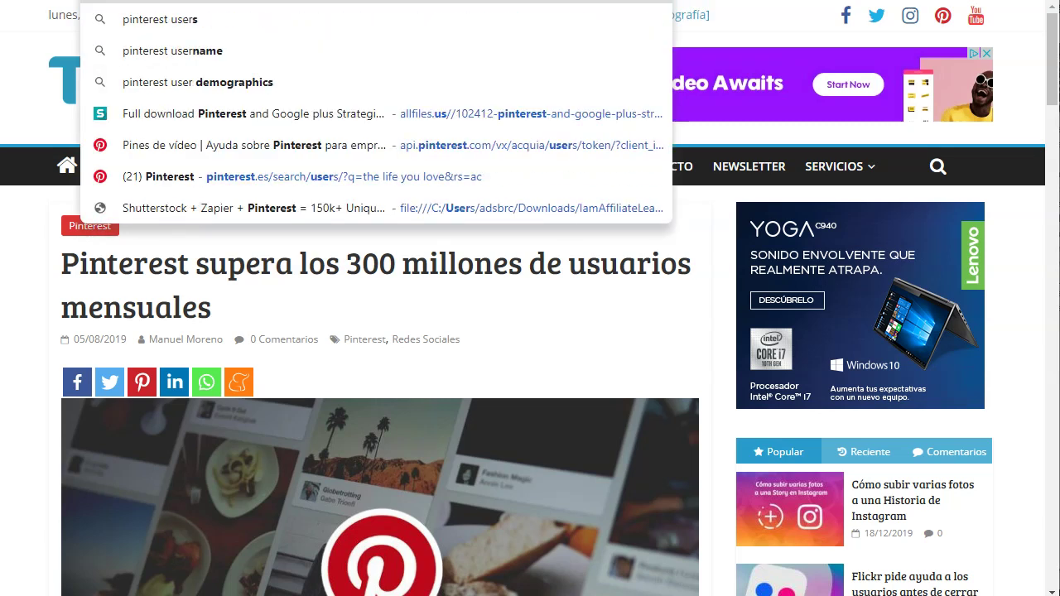
{"action": "key", "text": "Down"}
{"action": "key", "text": "Return"}
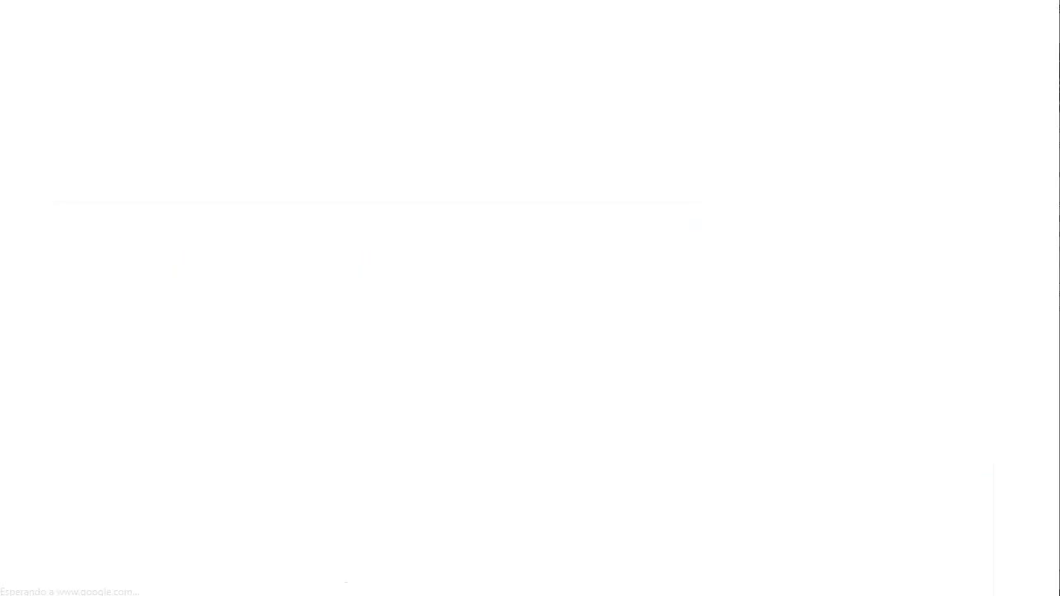
Open Hootsuite's "23 Pinterest Statistics That Matter to Marketers in 2019" and find the first entry under Pinterest user statistics
{"action": "scroll", "coordinate": [168, 344], "scroll_direction": "down", "scroll_amount": 1}
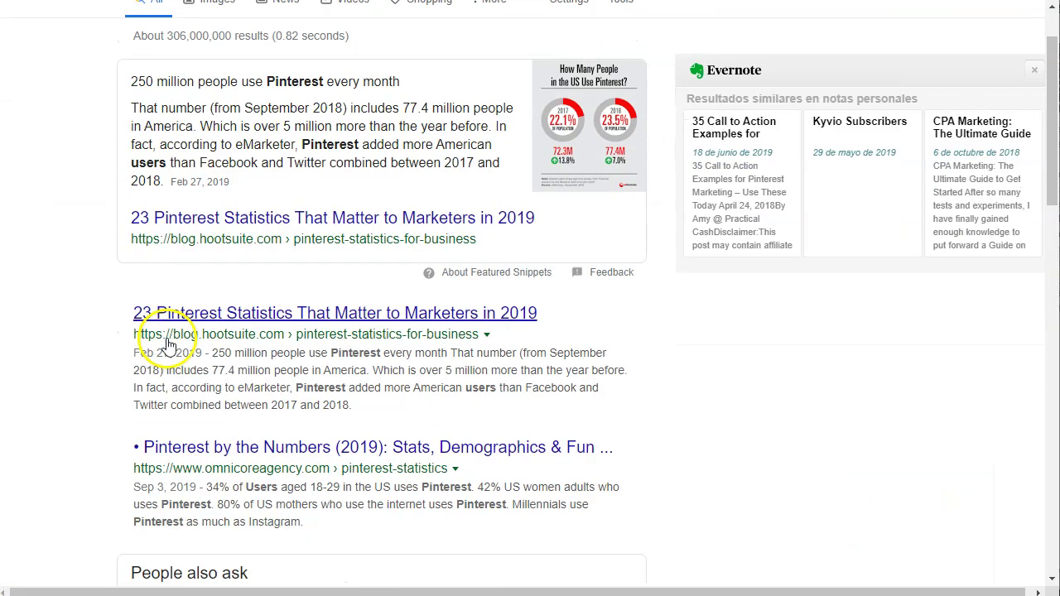
{"action": "left_click", "coordinate": [218, 318]}
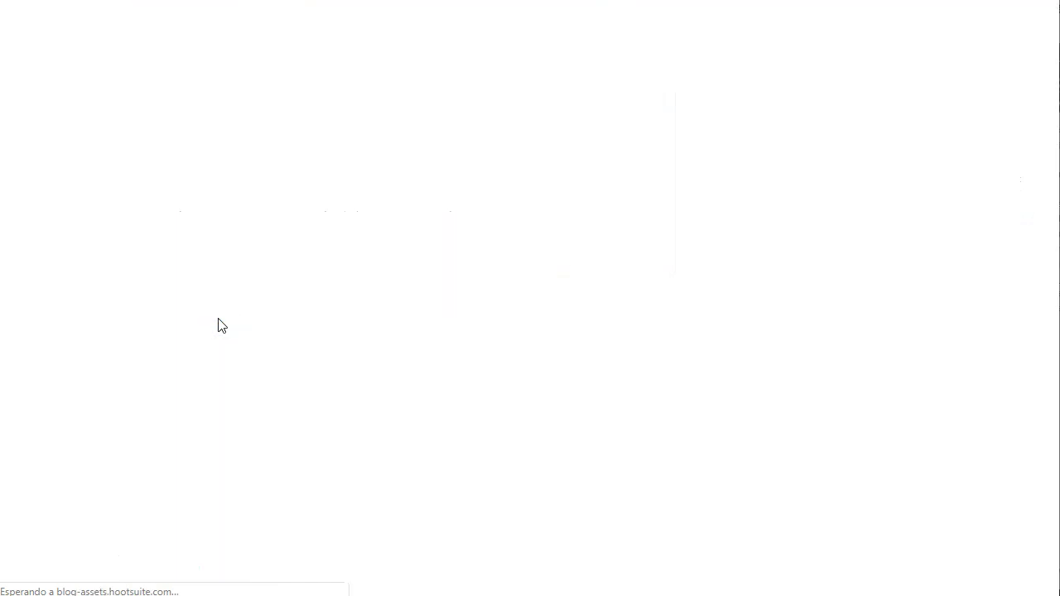
{"action": "scroll", "coordinate": [304, 303], "scroll_direction": "down", "scroll_amount": 2}
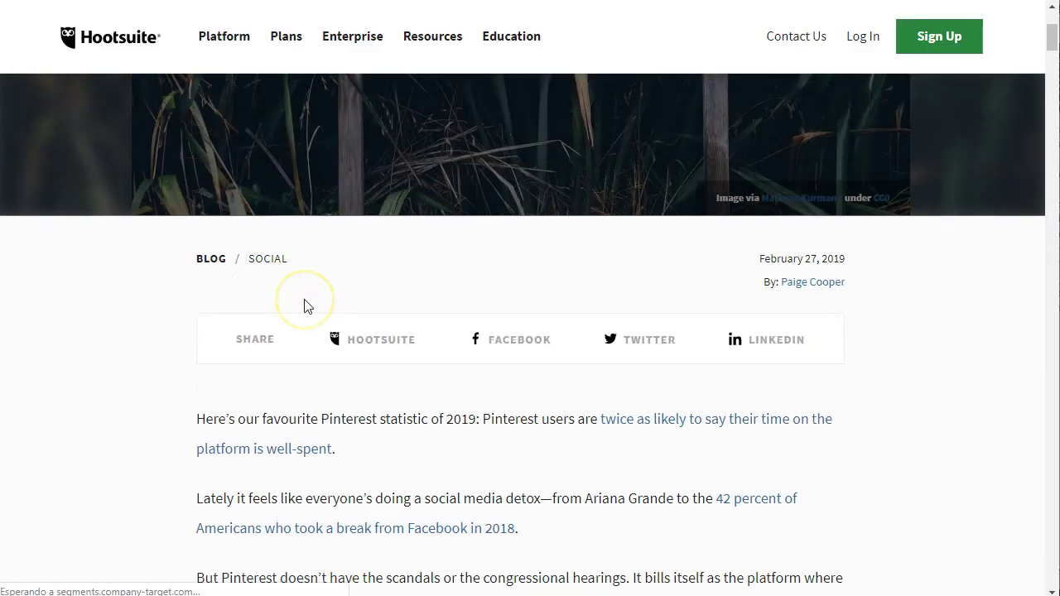
{"action": "scroll", "coordinate": [304, 299], "scroll_direction": "down", "scroll_amount": 3}
{"action": "scroll", "coordinate": [304, 307], "scroll_direction": "down", "scroll_amount": 6}
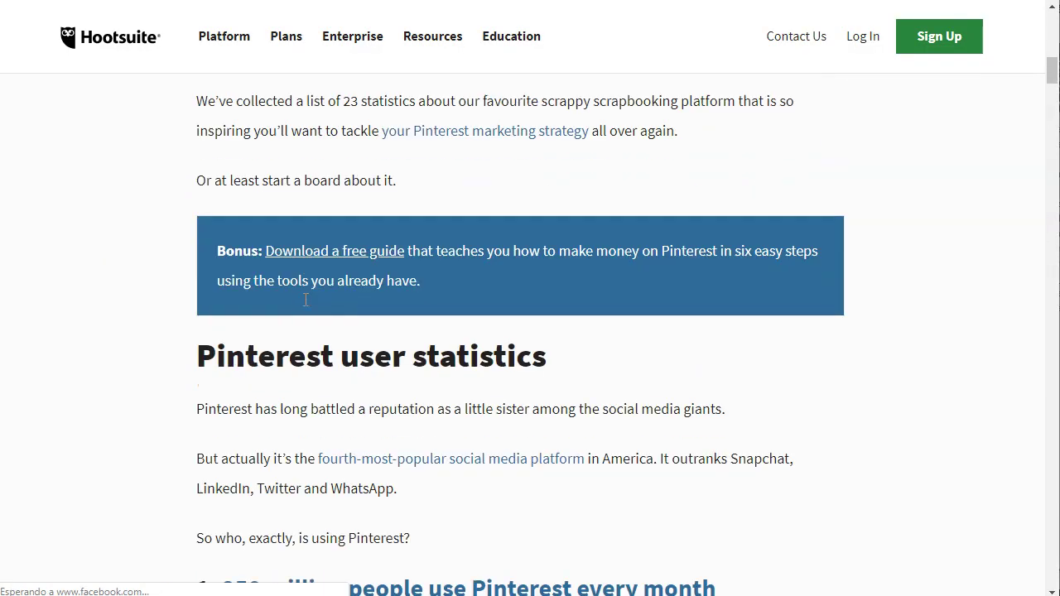
{"action": "scroll", "coordinate": [304, 306], "scroll_direction": "down", "scroll_amount": 2}
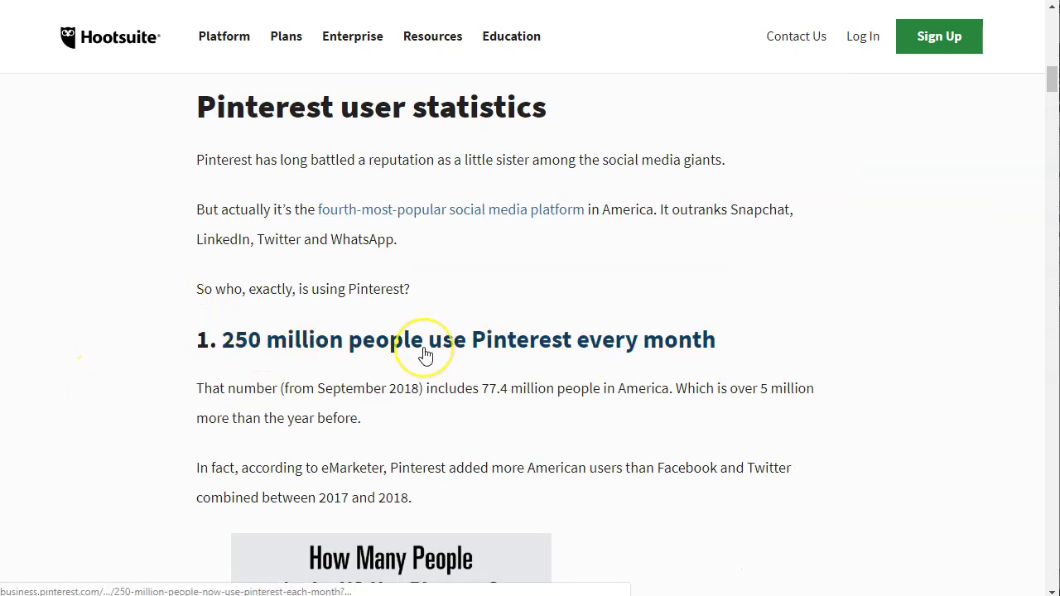
{"action": "scroll", "coordinate": [426, 356], "scroll_direction": "down", "scroll_amount": 1}
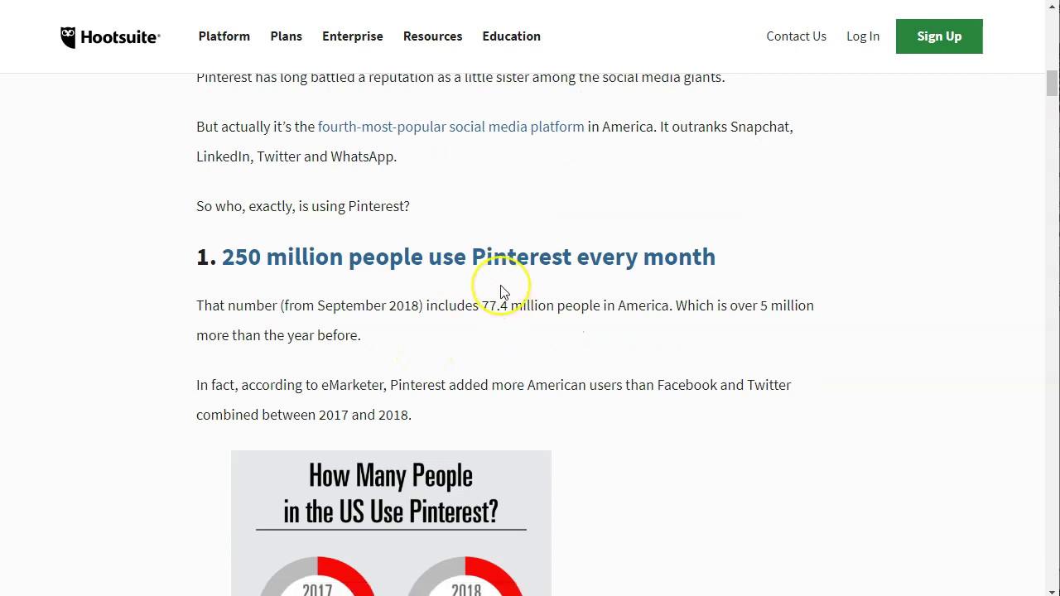
{"action": "scroll", "coordinate": [499, 289], "scroll_direction": "down", "scroll_amount": 1}
{"action": "scroll", "coordinate": [500, 292], "scroll_direction": "down", "scroll_amount": 1}
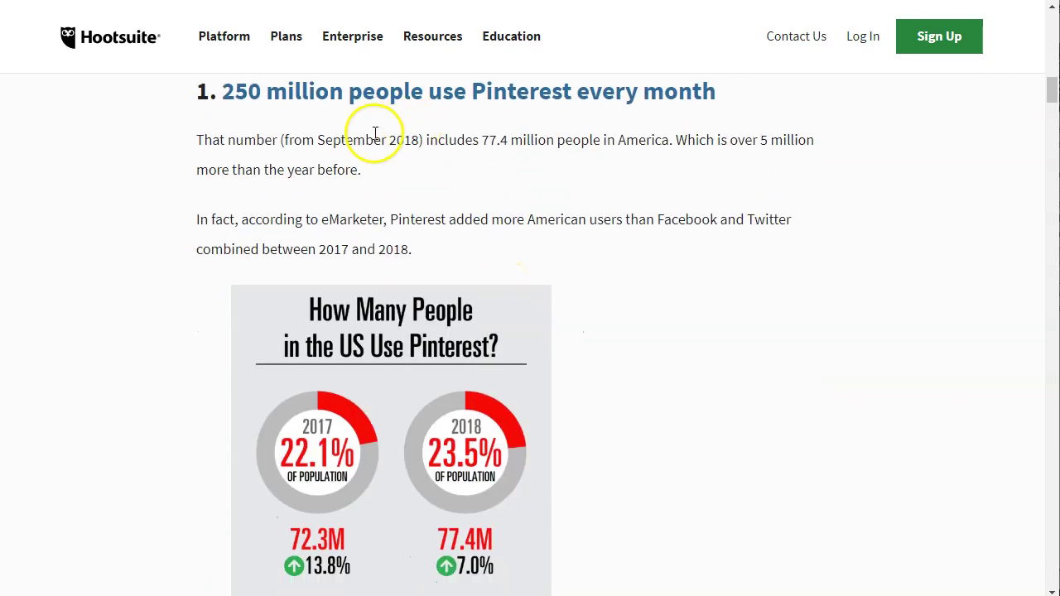
Highlight the number of American users in the first statistic and examine the US usage chart and the second statistic
{"action": "left_click_drag", "start_coordinate": [287, 143], "coordinate": [396, 146]}
{"action": "left_click", "coordinate": [415, 177]}
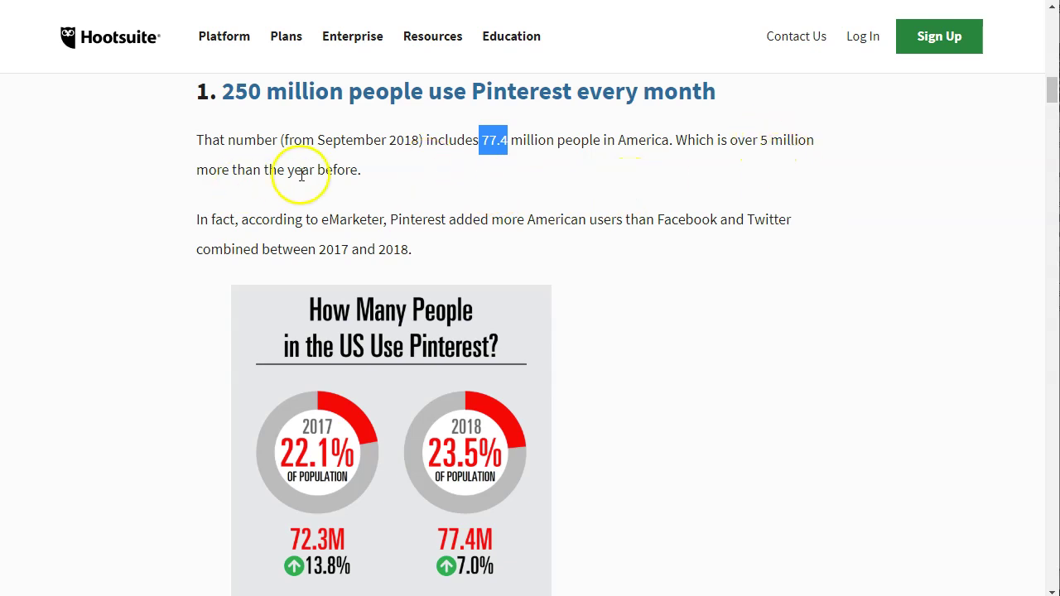
{"action": "scroll", "coordinate": [121, 281], "scroll_direction": "down", "scroll_amount": 2}
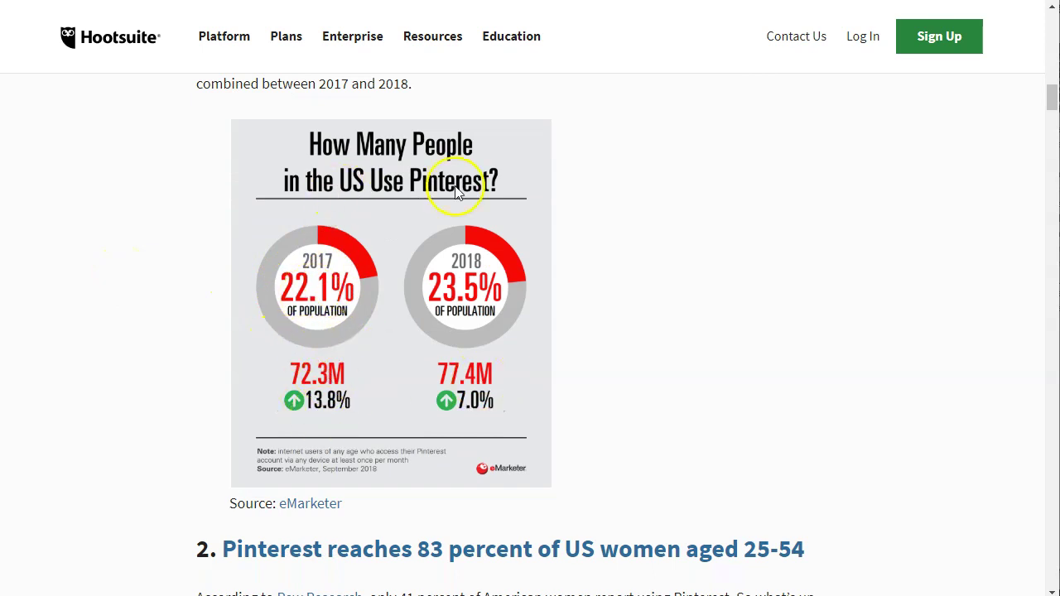
{"action": "scroll", "coordinate": [256, 367], "scroll_direction": "down", "scroll_amount": 4}
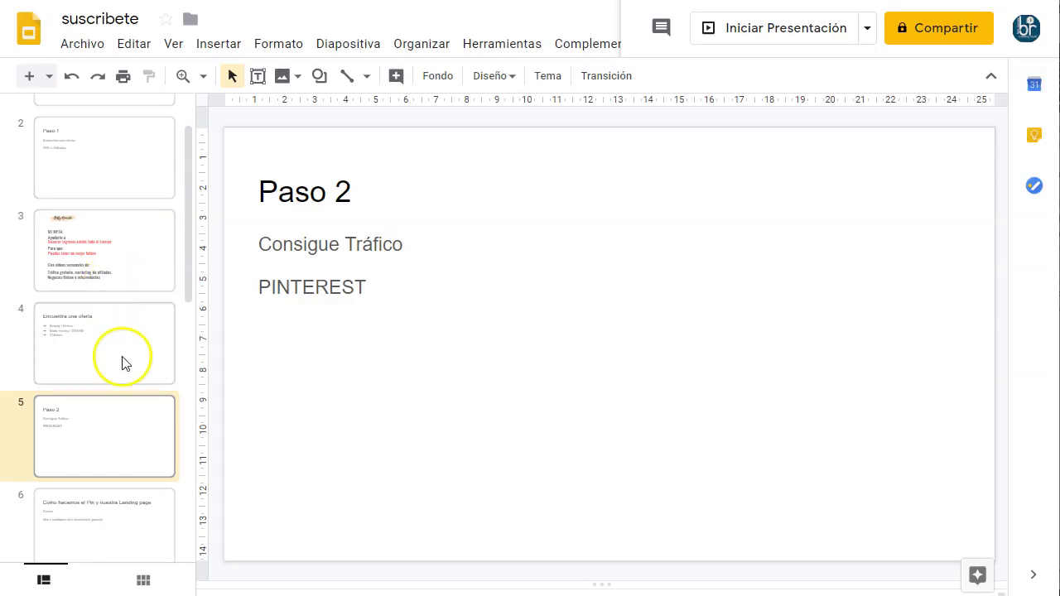
Switch to the Google Slides presentation and show slide 4, "Encuentra una oferta"
{"action": "left_click", "coordinate": [113, 346]}
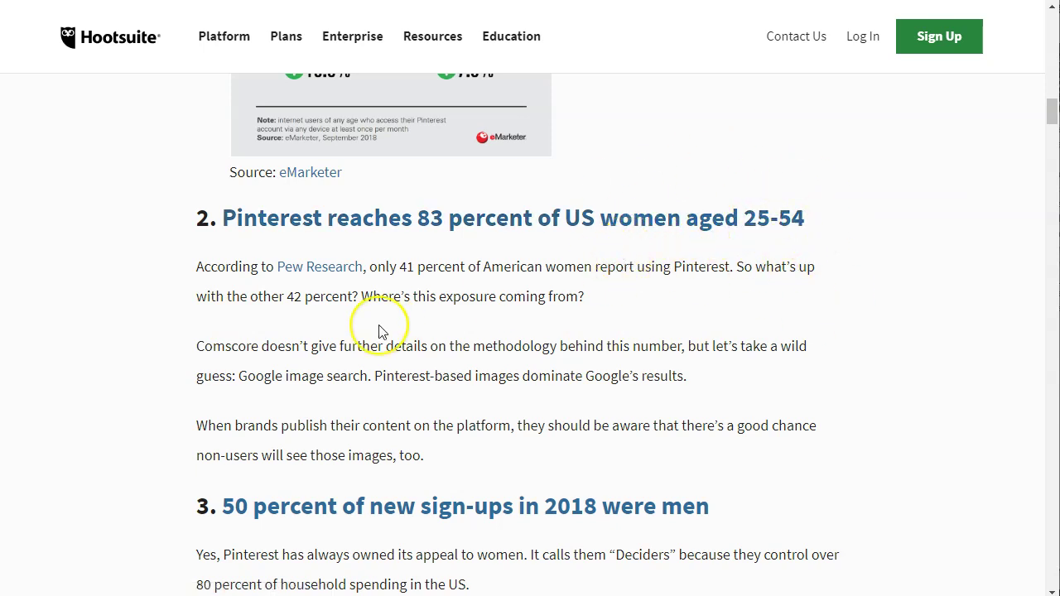
Return to the Hootsuite article and review statistics 3 to 6 on users' gender, country, age and household income
{"action": "scroll", "coordinate": [381, 331], "scroll_direction": "down", "scroll_amount": 3}
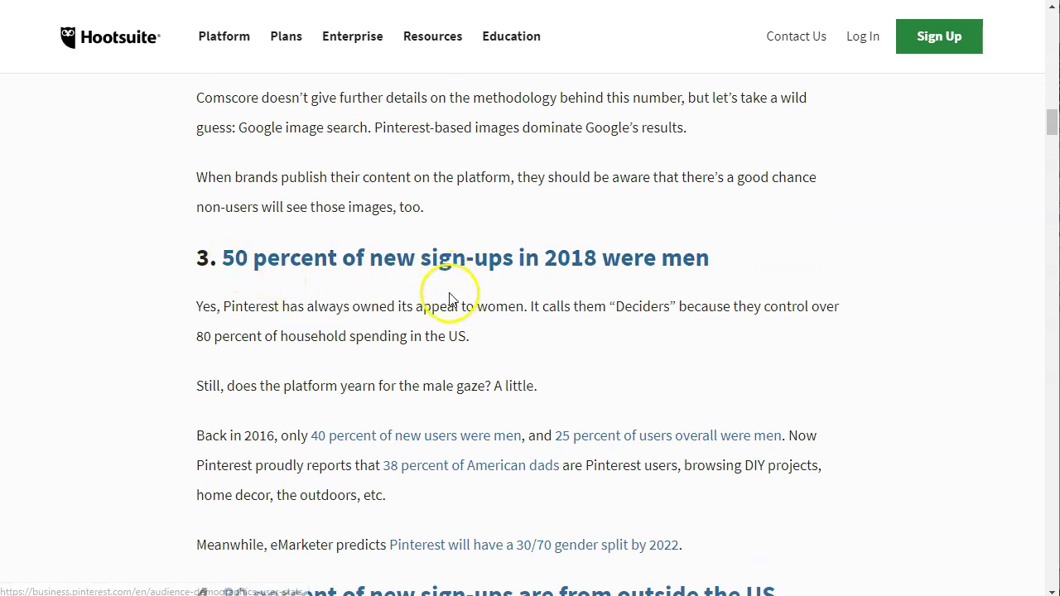
{"action": "scroll", "coordinate": [430, 291], "scroll_direction": "down", "scroll_amount": 2}
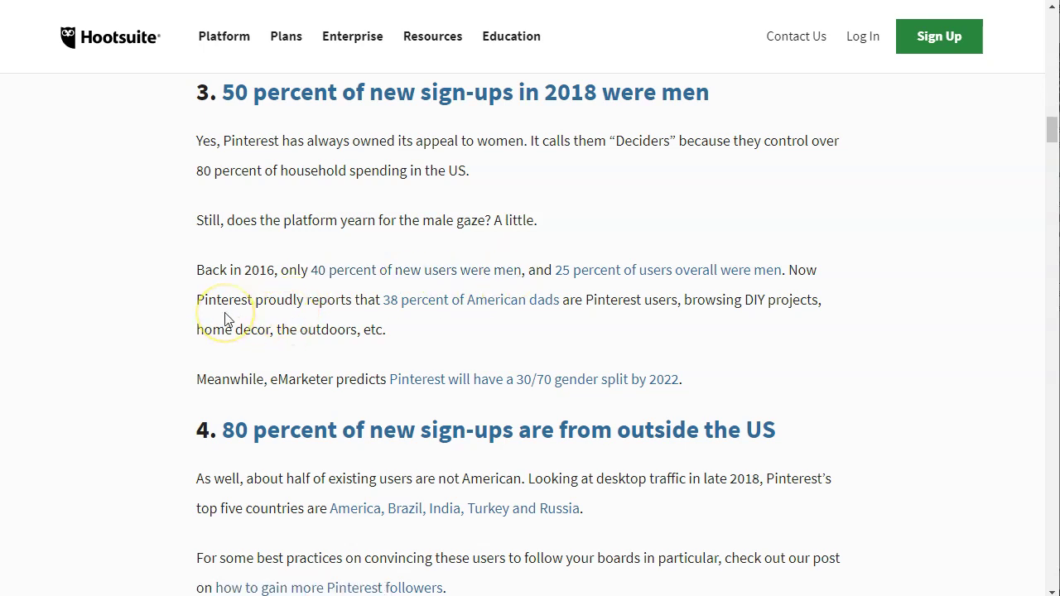
{"action": "scroll", "coordinate": [227, 319], "scroll_direction": "down", "scroll_amount": 2}
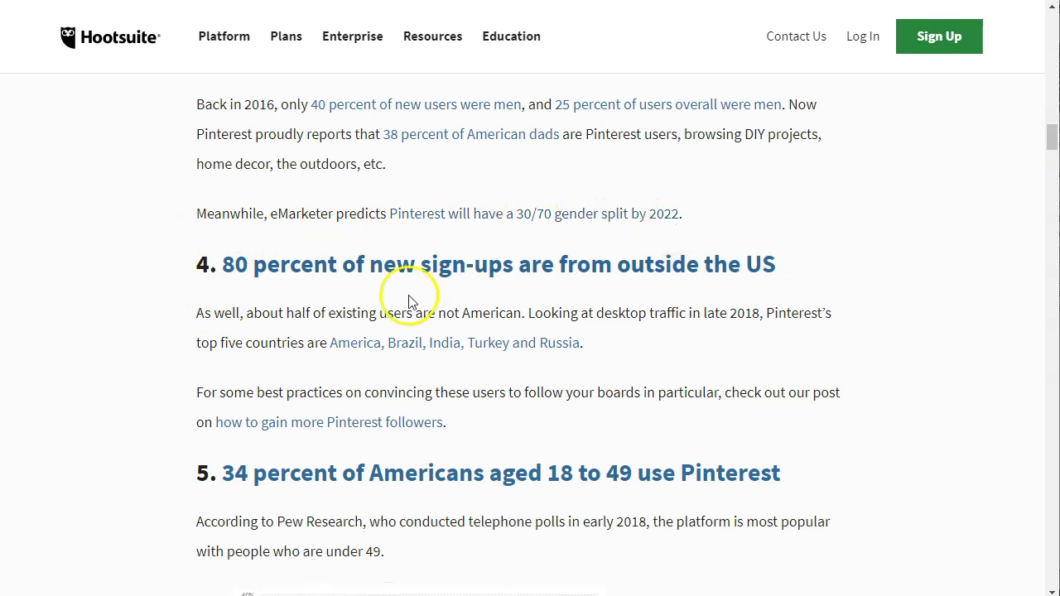
{"action": "scroll", "coordinate": [393, 298], "scroll_direction": "down", "scroll_amount": 1}
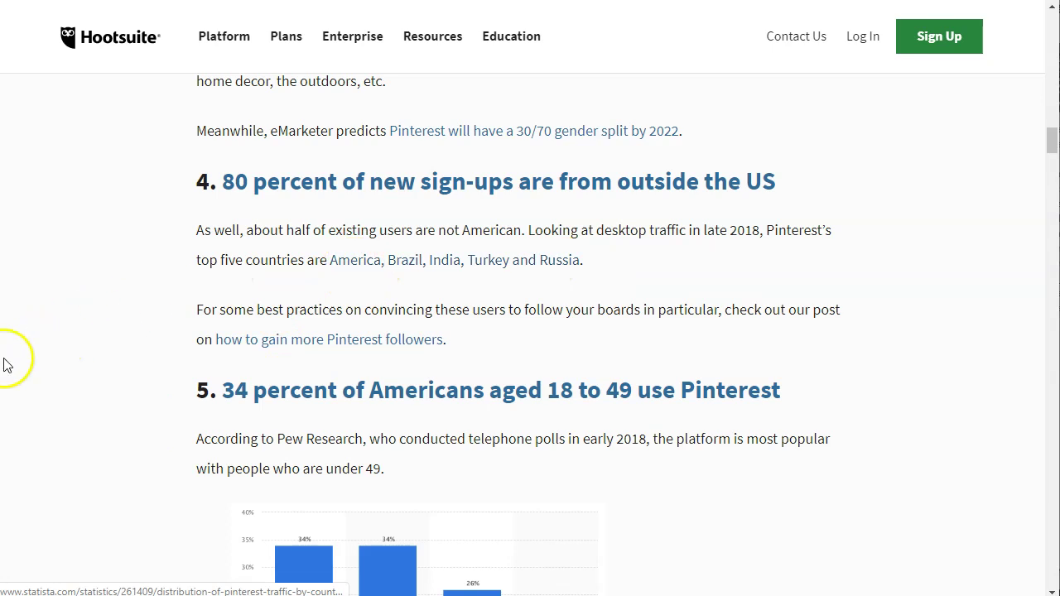
{"action": "scroll", "coordinate": [437, 312], "scroll_direction": "down", "scroll_amount": 3}
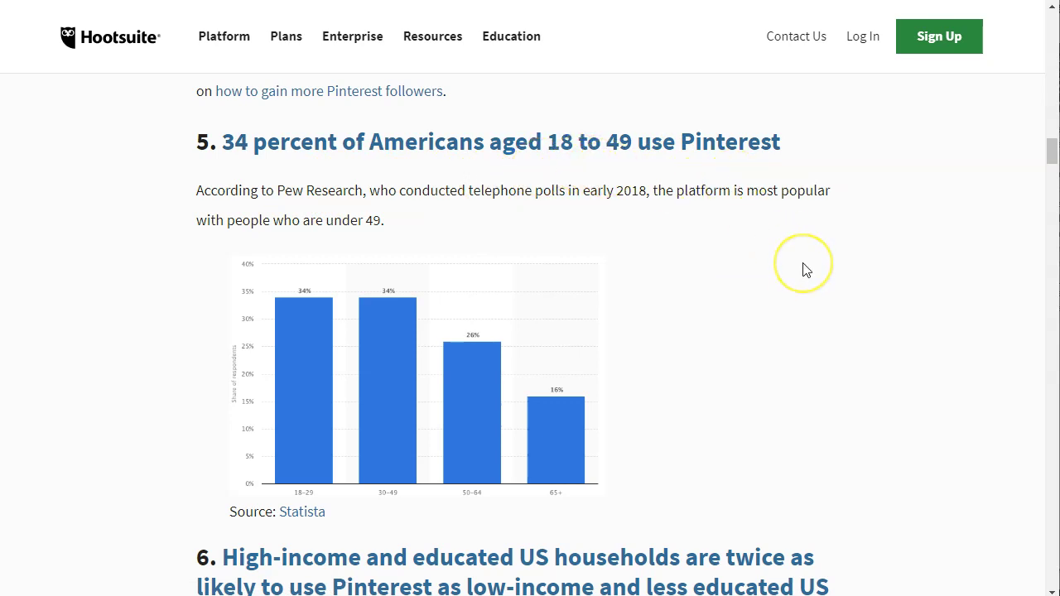
{"action": "scroll", "coordinate": [802, 265], "scroll_direction": "down", "scroll_amount": 3}
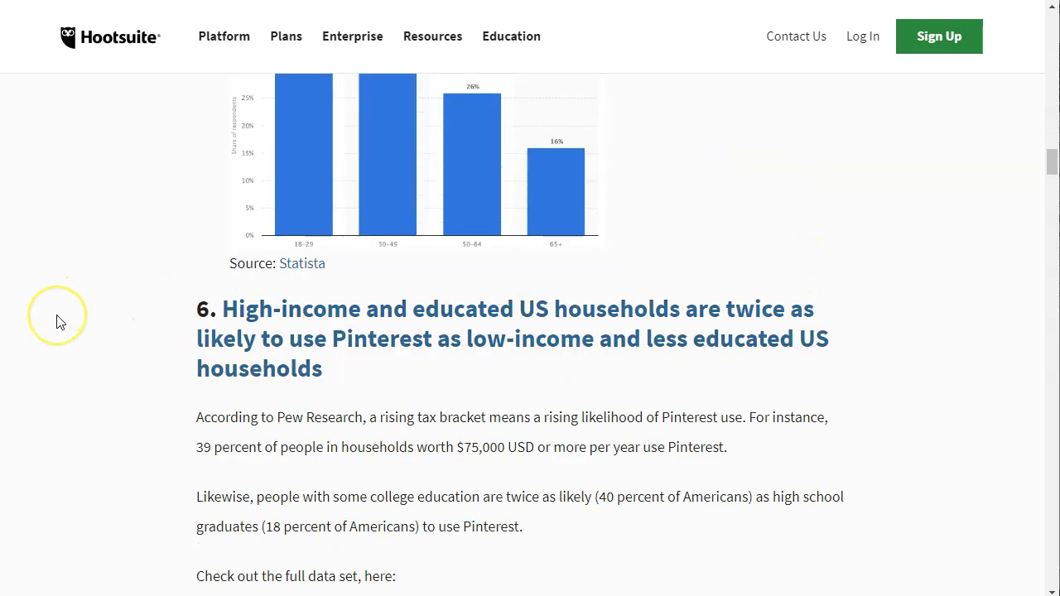
Highlight the heading of statistic 6 on high-income, educated US households and review its demographic table of online platform use
{"action": "scroll", "coordinate": [58, 321], "scroll_direction": "down", "scroll_amount": 1}
{"action": "left_click_drag", "start_coordinate": [341, 291], "coordinate": [232, 229]}
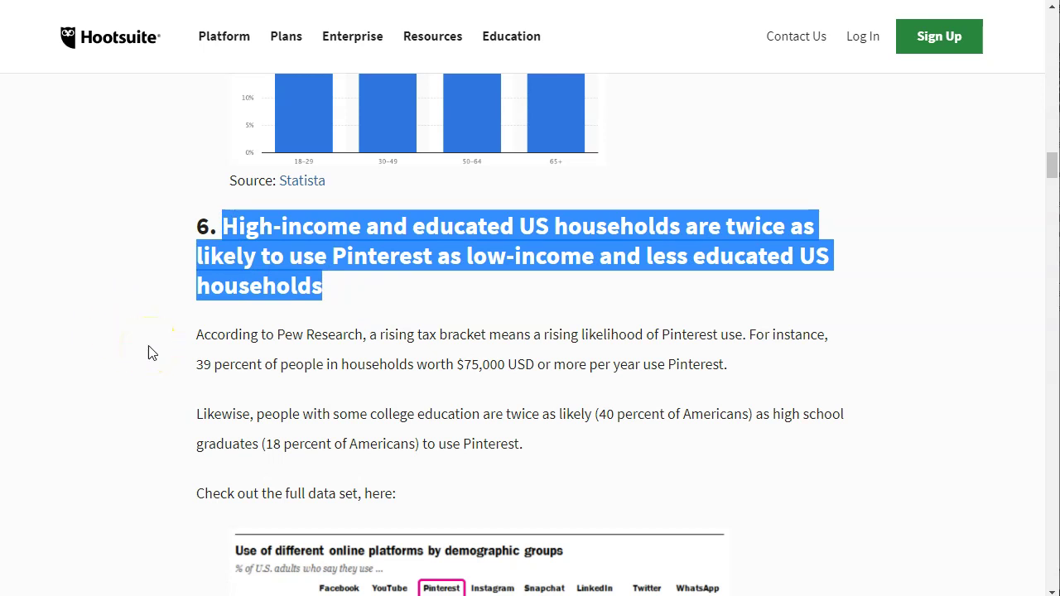
{"action": "left_click", "coordinate": [343, 293]}
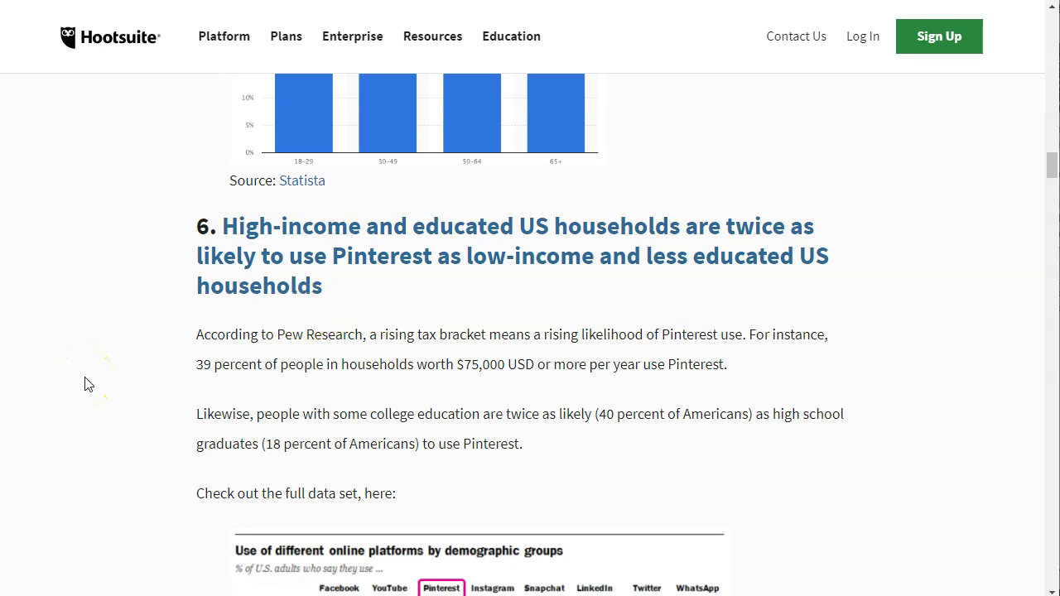
{"action": "scroll", "coordinate": [88, 384], "scroll_direction": "down", "scroll_amount": 1}
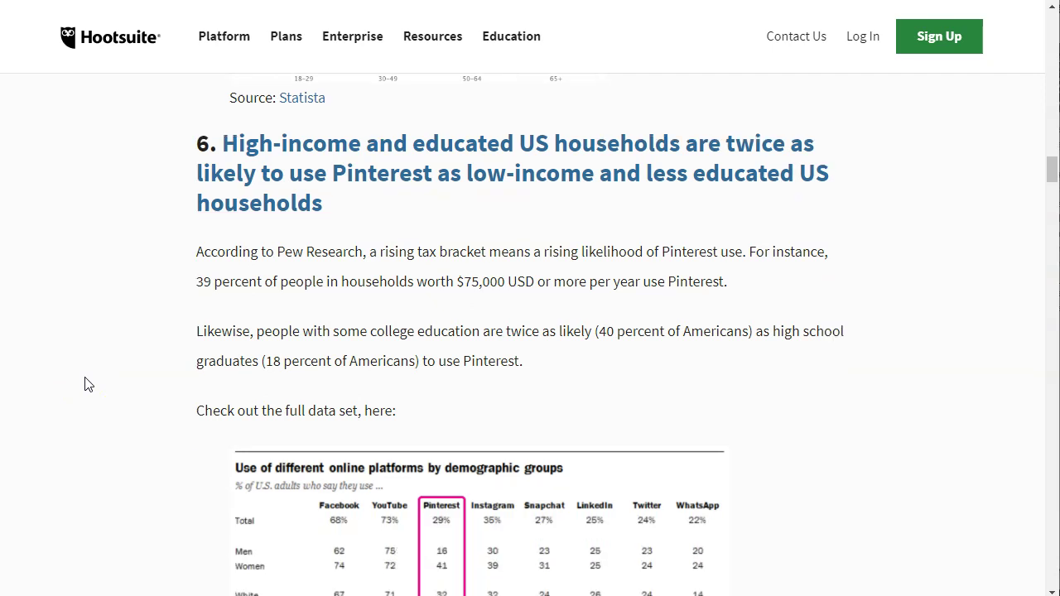
{"action": "scroll", "coordinate": [89, 384], "scroll_direction": "down", "scroll_amount": 1}
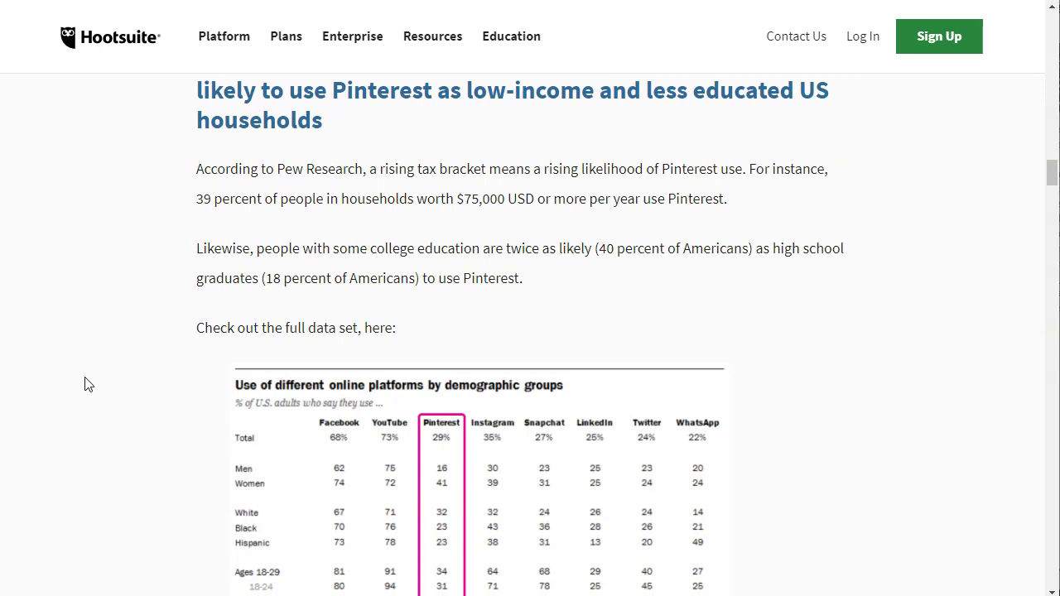
{"action": "scroll", "coordinate": [88, 384], "scroll_direction": "up", "scroll_amount": 1}
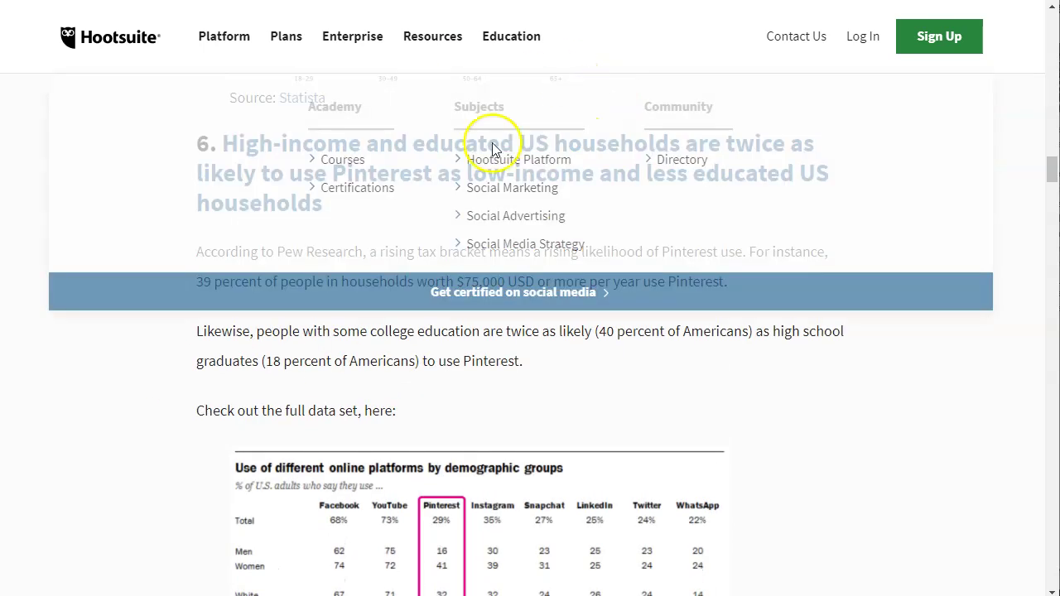
{"action": "scroll", "coordinate": [153, 387], "scroll_direction": "down", "scroll_amount": 10}
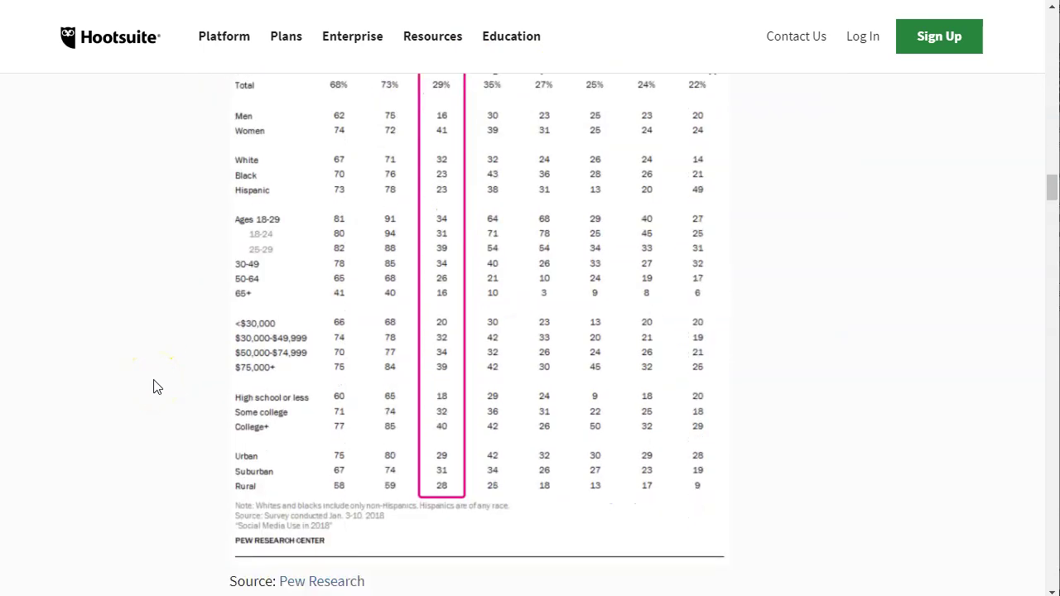
Read the Pinterest usage statistics 7 to 9 on Pin growth, mobile users and women planning life moments, including the seasonal interest calendar
{"action": "scroll", "coordinate": [161, 323], "scroll_direction": "down", "scroll_amount": 2}
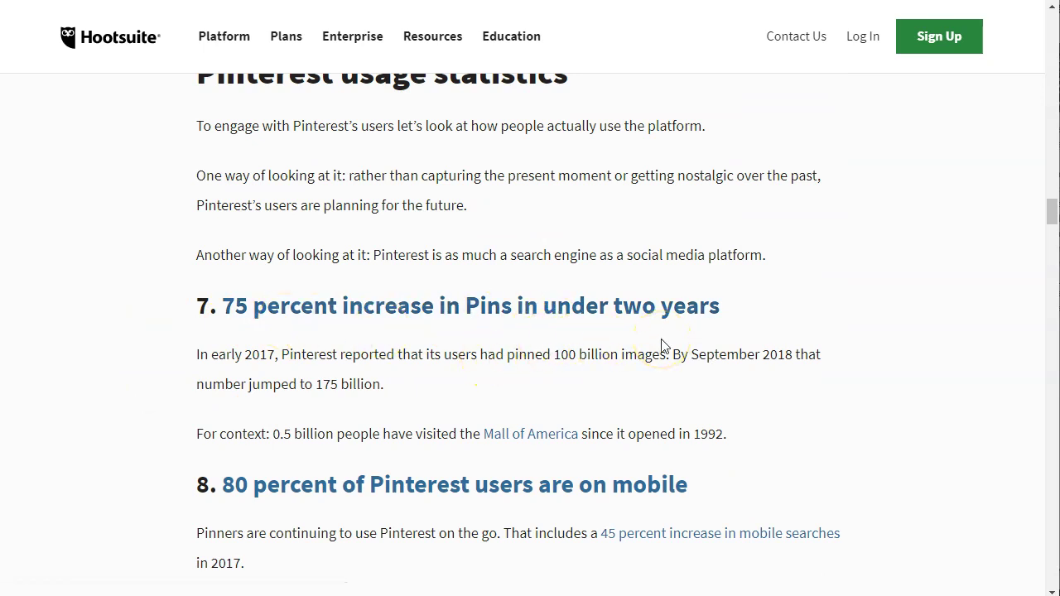
{"action": "scroll", "coordinate": [91, 360], "scroll_direction": "down", "scroll_amount": 1}
{"action": "scroll", "coordinate": [97, 359], "scroll_direction": "down", "scroll_amount": 1}
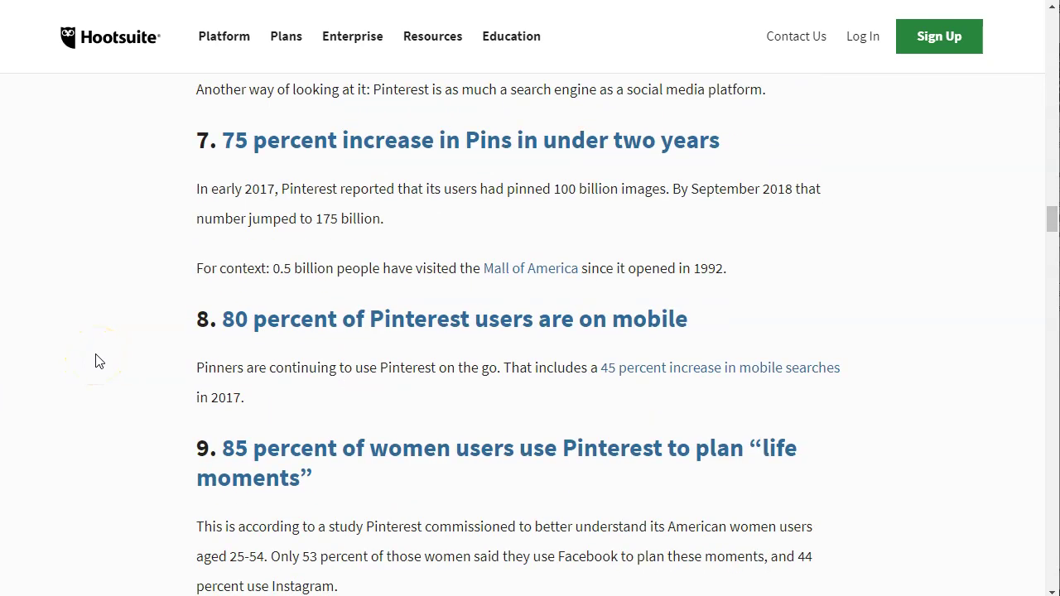
{"action": "scroll", "coordinate": [95, 359], "scroll_direction": "down", "scroll_amount": 2}
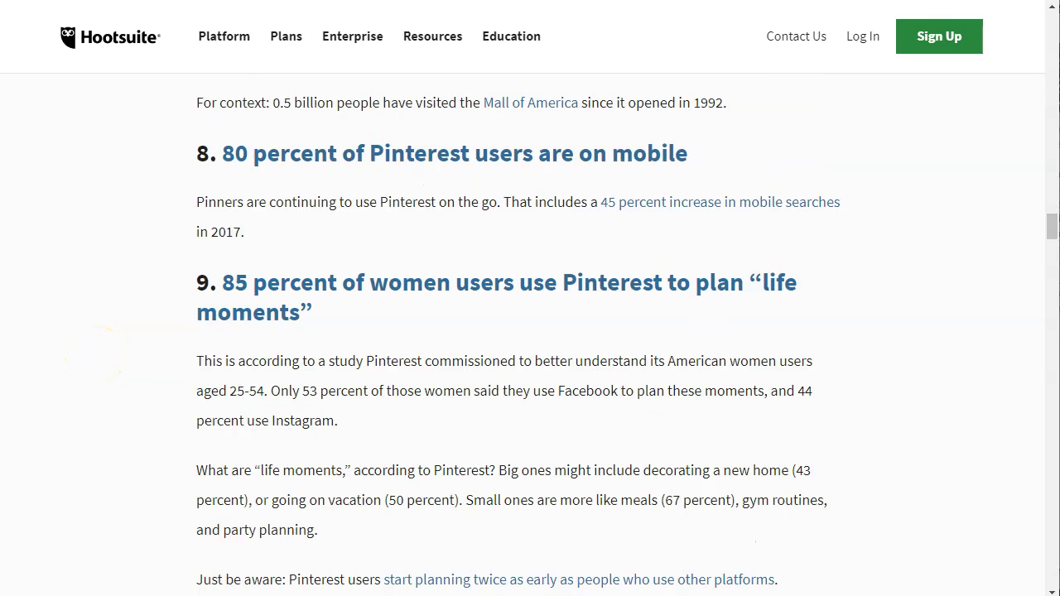
{"action": "scroll", "coordinate": [246, 301], "scroll_direction": "up", "scroll_amount": 1}
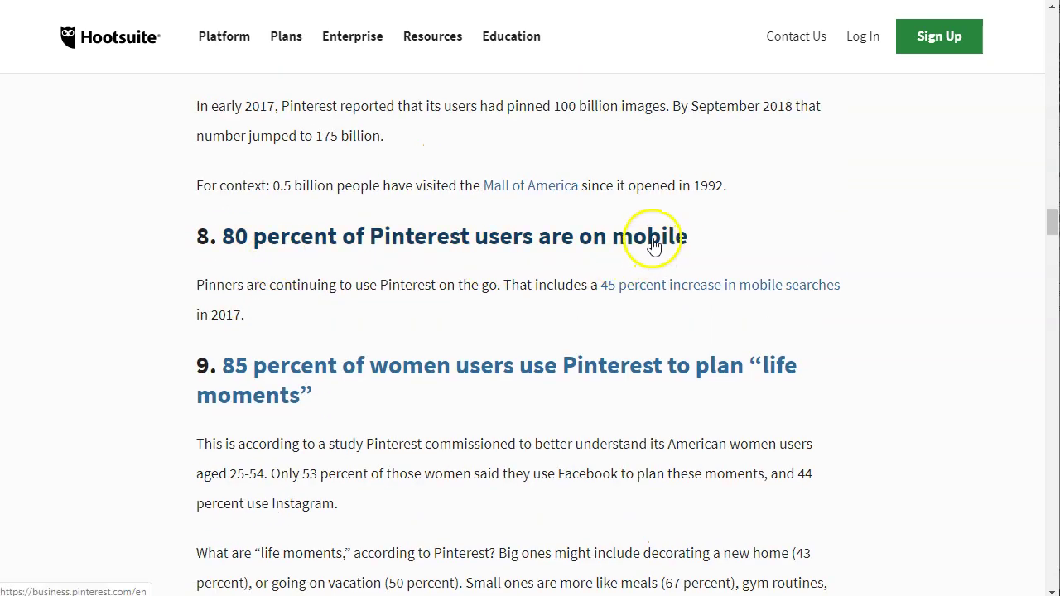
{"action": "left_click", "coordinate": [36, 307]}
{"action": "scroll", "coordinate": [35, 312], "scroll_direction": "down", "scroll_amount": 2}
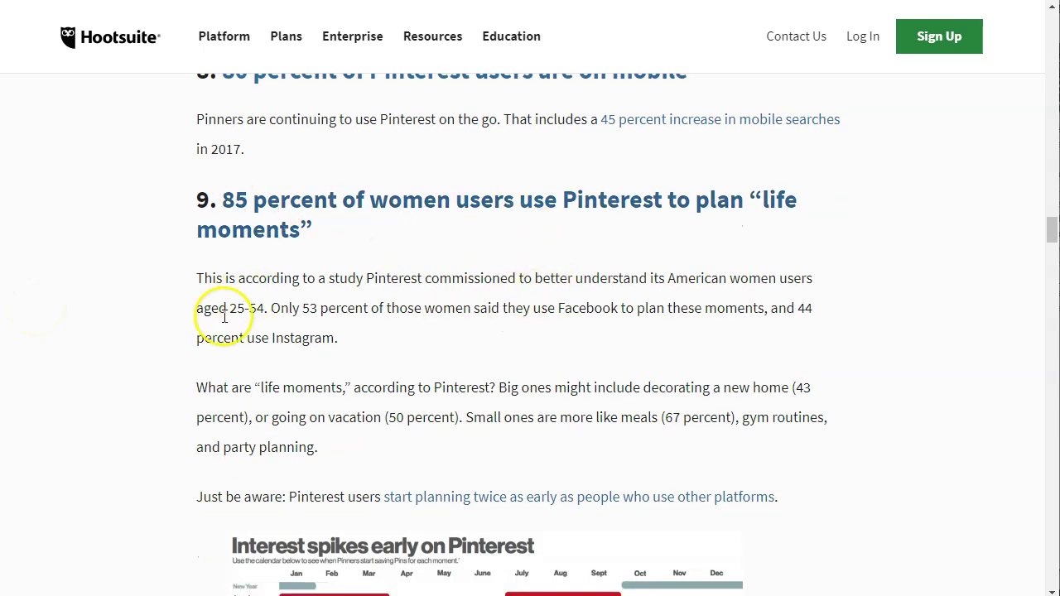
{"action": "scroll", "coordinate": [72, 333], "scroll_direction": "down", "scroll_amount": 1}
{"action": "scroll", "coordinate": [73, 332], "scroll_direction": "down", "scroll_amount": 5}
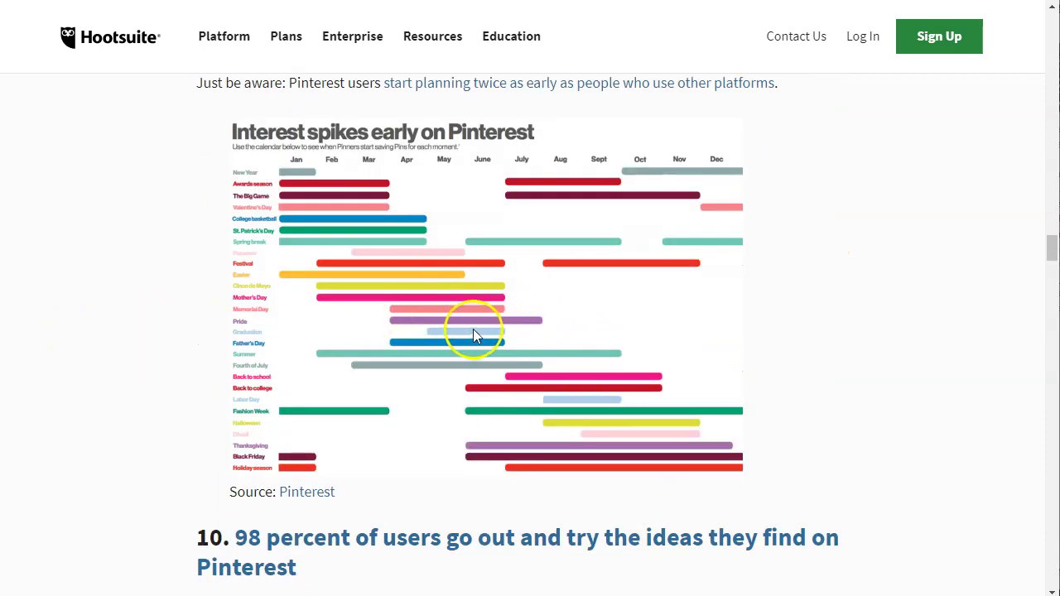
Review statistics 10 to 14 on trying ideas, visual search, product discovery, purchase decisions and product shopping, with their charts
{"action": "scroll", "coordinate": [419, 315], "scroll_direction": "down", "scroll_amount": 6}
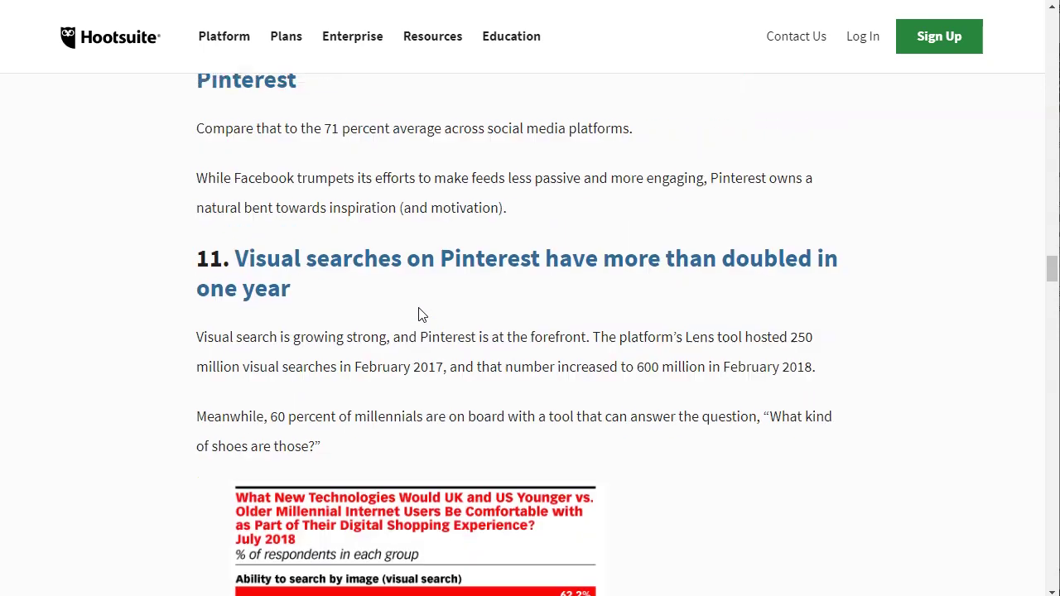
{"action": "scroll", "coordinate": [419, 315], "scroll_direction": "down", "scroll_amount": 5}
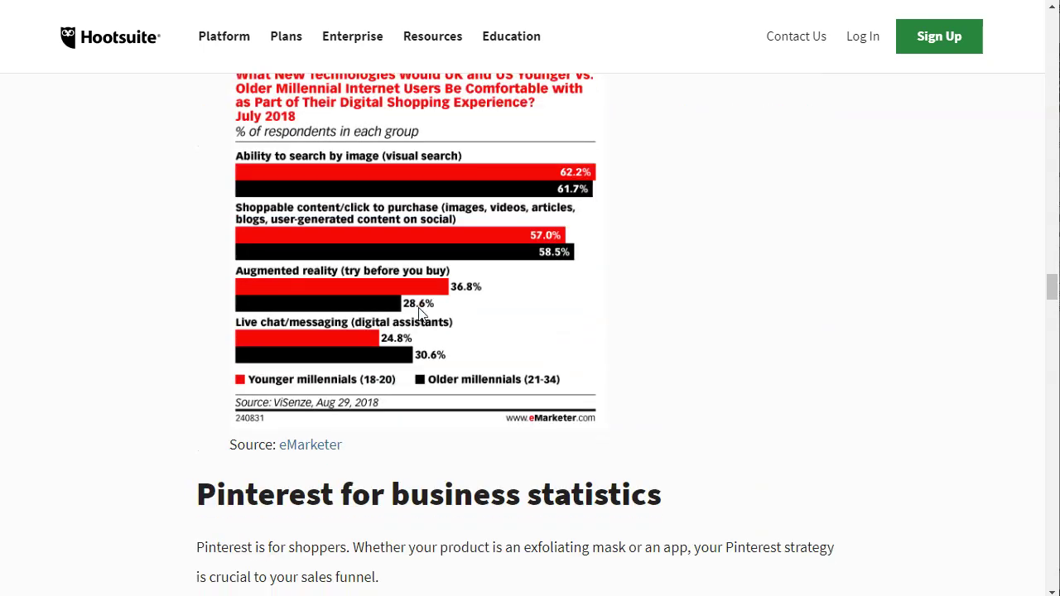
{"action": "scroll", "coordinate": [419, 313], "scroll_direction": "down", "scroll_amount": 3}
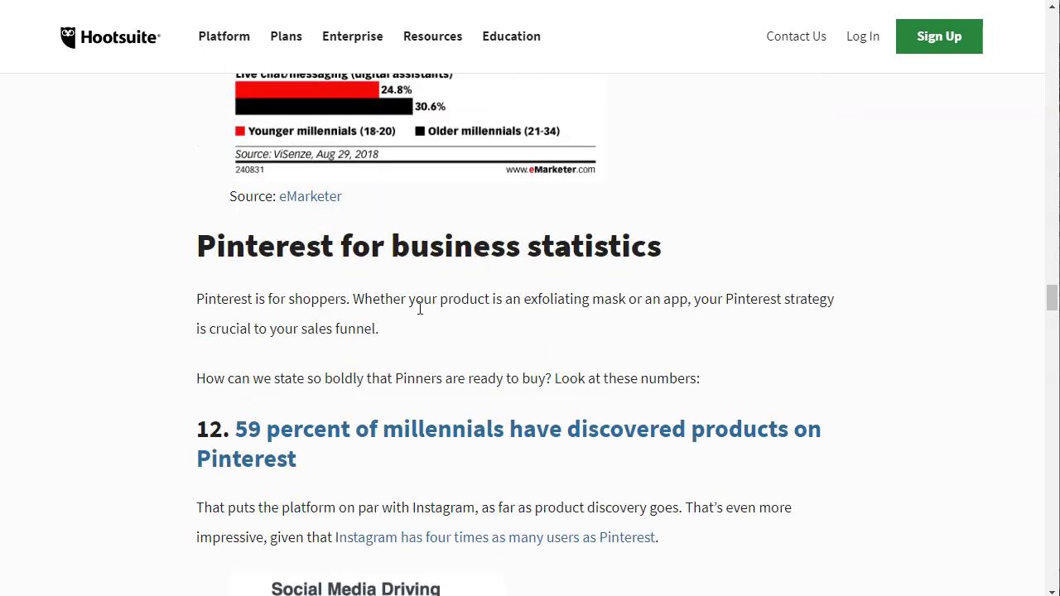
{"action": "scroll", "coordinate": [419, 308], "scroll_direction": "down", "scroll_amount": 3}
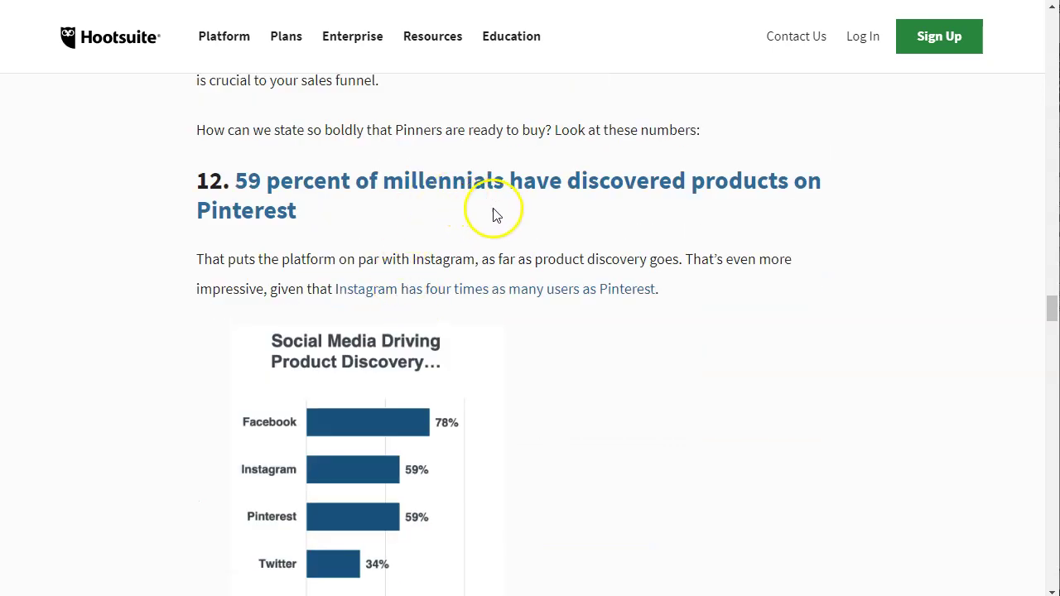
{"action": "scroll", "coordinate": [573, 359], "scroll_direction": "down", "scroll_amount": 3}
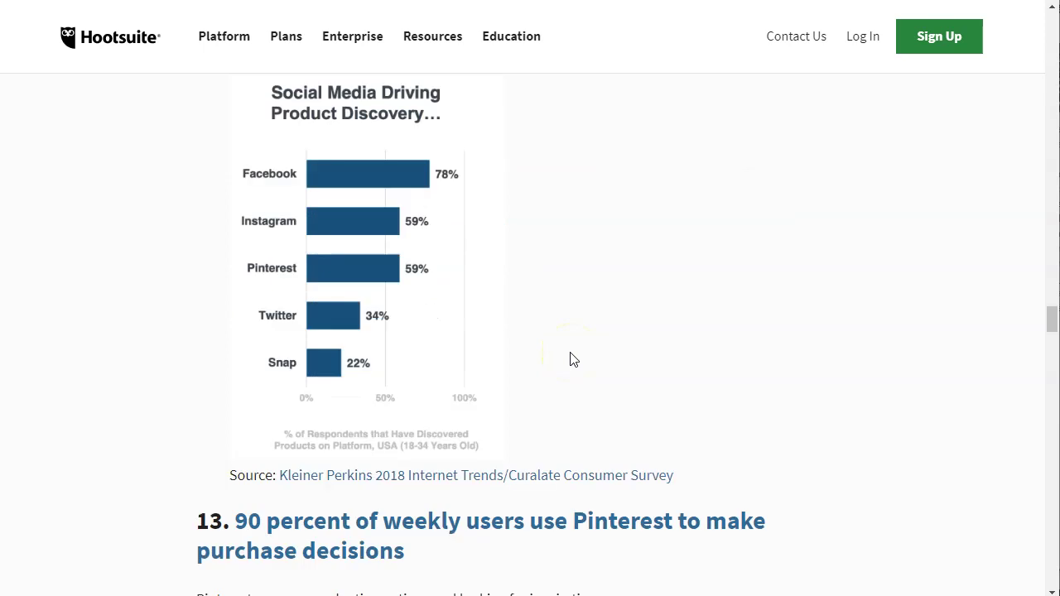
{"action": "scroll", "coordinate": [573, 359], "scroll_direction": "down", "scroll_amount": 5}
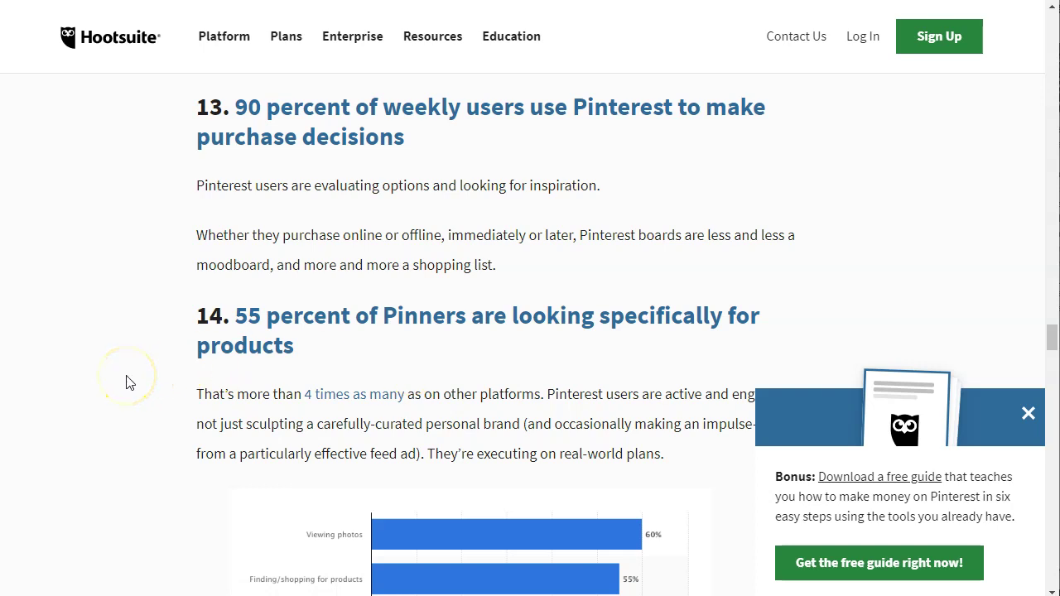
{"action": "scroll", "coordinate": [128, 382], "scroll_direction": "down", "scroll_amount": 4}
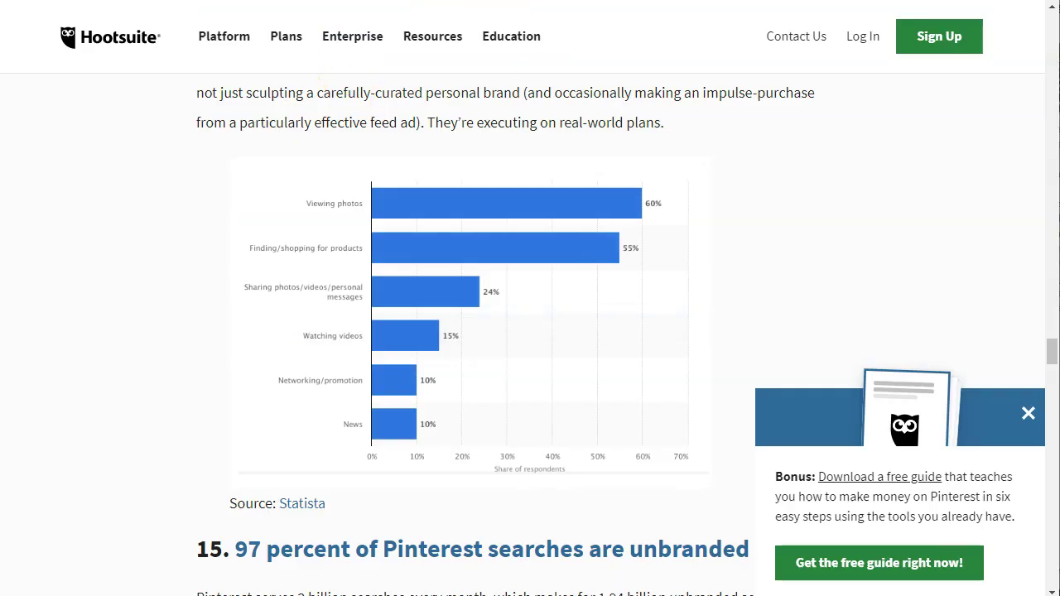
Open Pinterest and view the account's own profile page with its monthly visitors and description
{"action": "type", "text": "pinterest"}
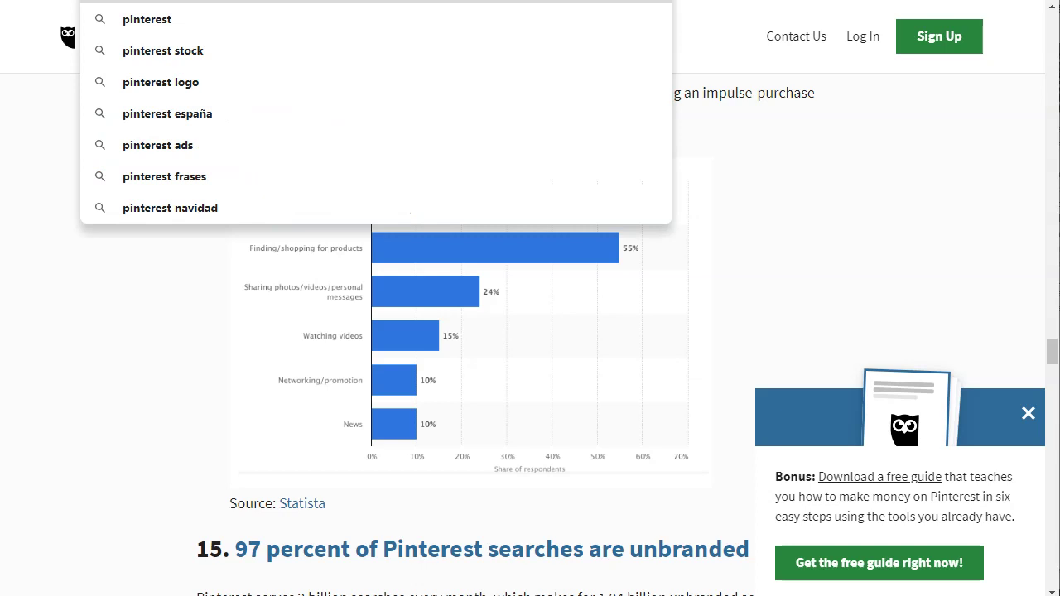
{"action": "key", "text": "Return"}
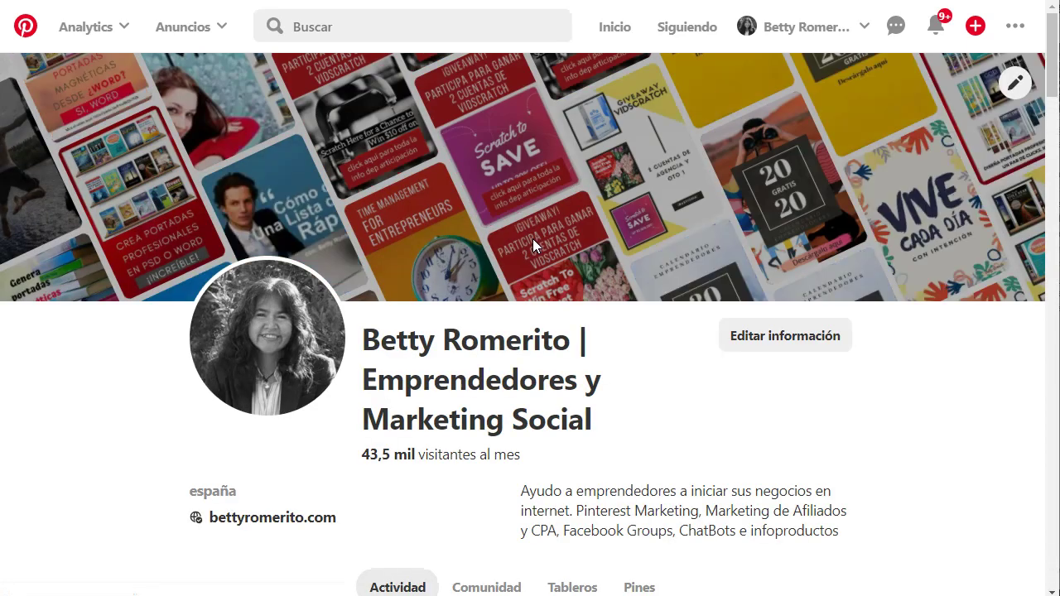
{"action": "scroll", "coordinate": [532, 238], "scroll_direction": "down", "scroll_amount": 1}
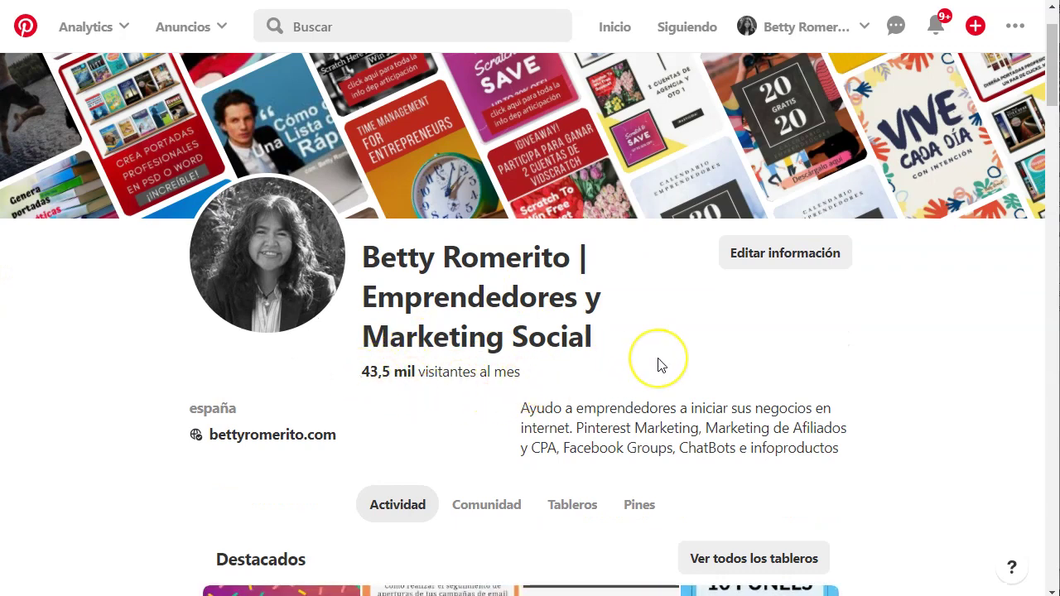
{"action": "scroll", "coordinate": [657, 362], "scroll_direction": "up", "scroll_amount": 1}
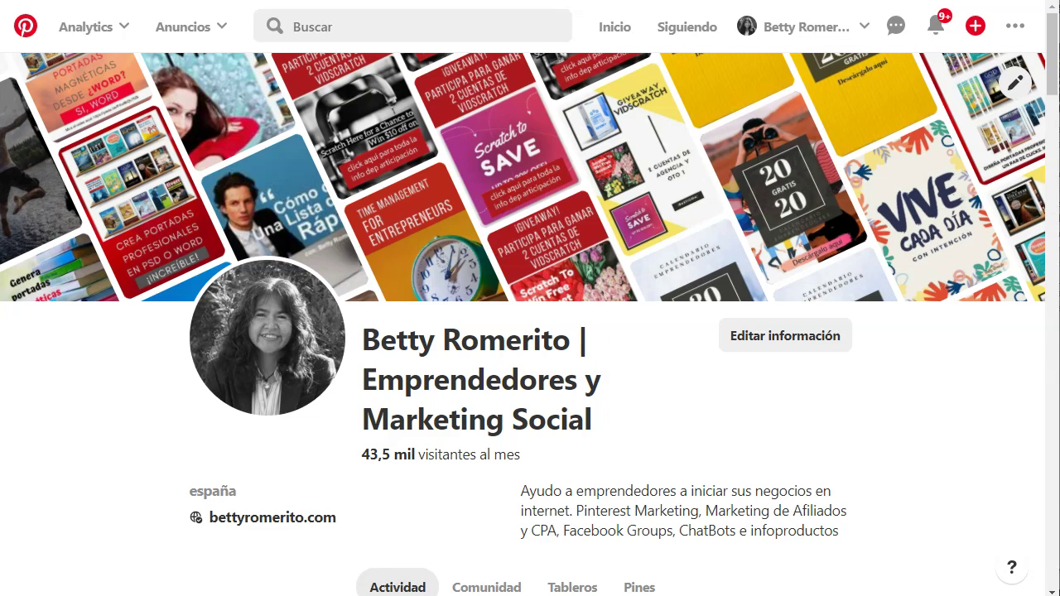
Switch to the Google Slides presentation, revisit slide 4, "Encuentra una oferta", and slide 5, "Paso 2", and advance to slide 6
{"action": "left_click", "coordinate": [693, 340]}
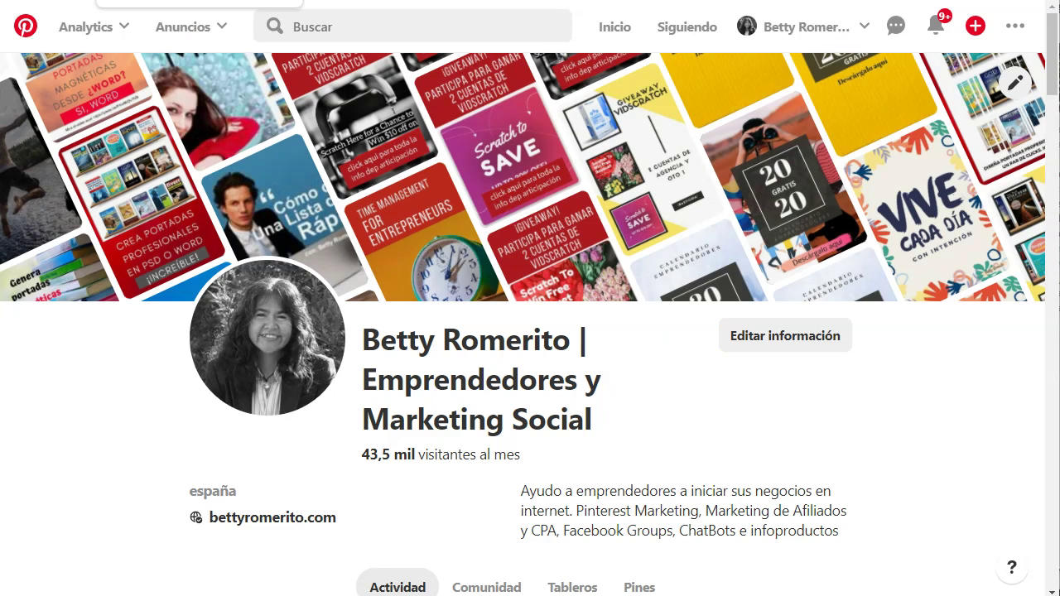
{"action": "left_click", "coordinate": [232, 289]}
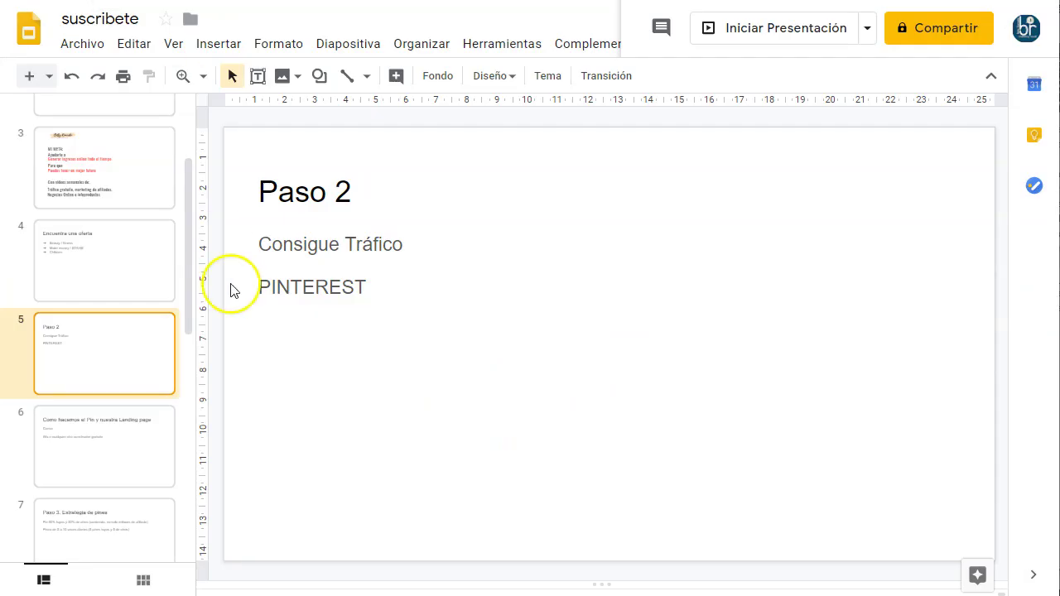
{"action": "left_click", "coordinate": [90, 246]}
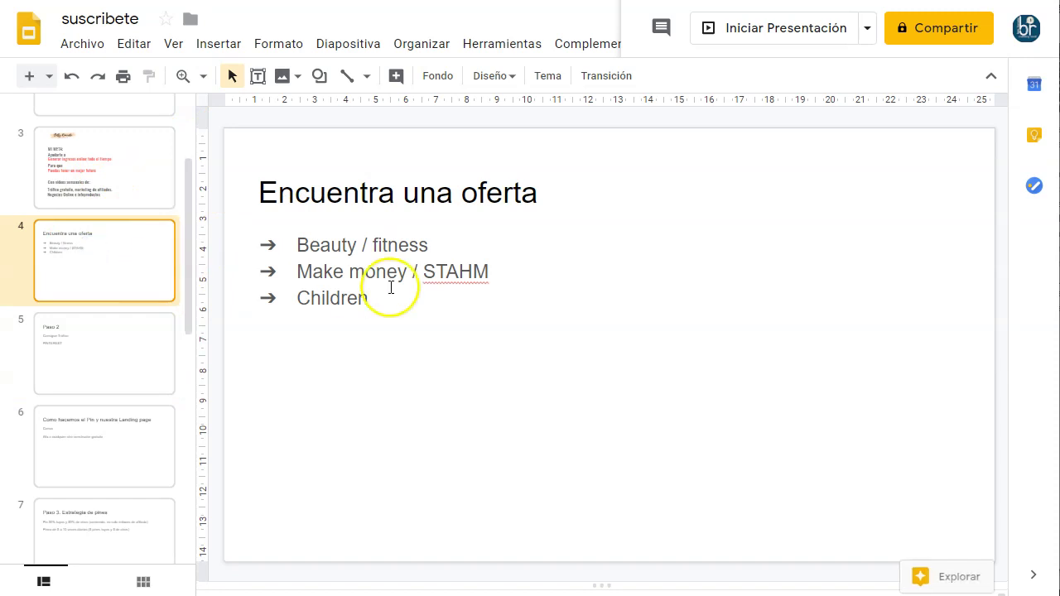
{"action": "left_click", "coordinate": [64, 358]}
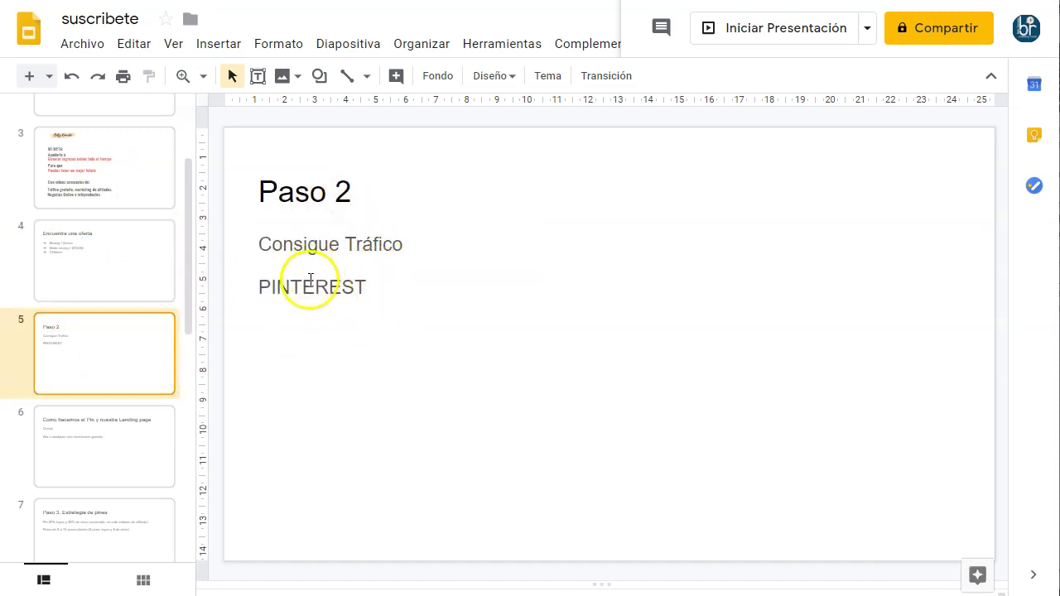
{"action": "left_click", "coordinate": [66, 444]}
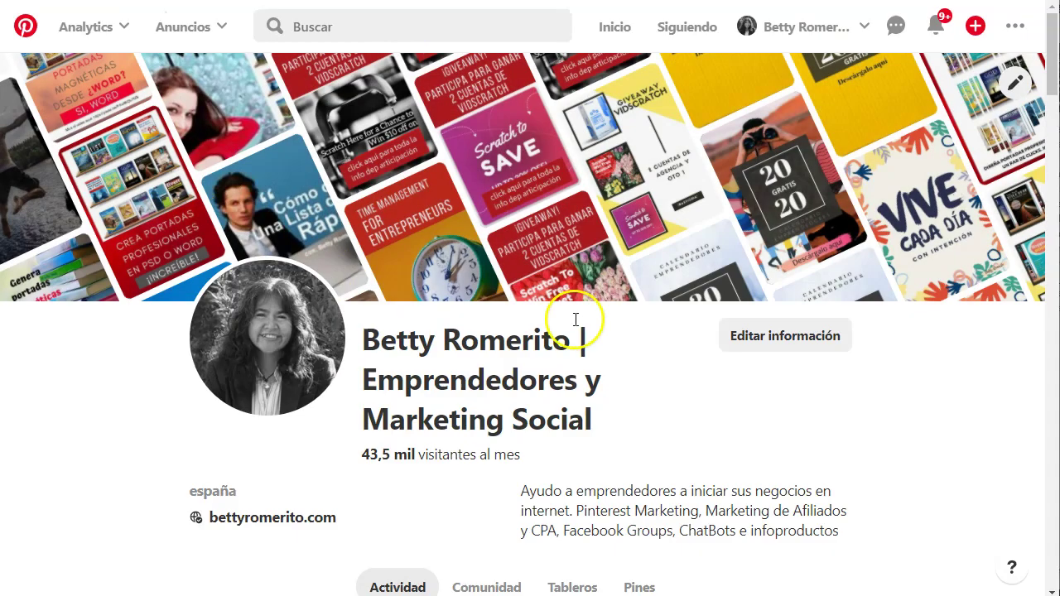
Review the Pinterest profile and the MaxBounty Work at Home Moms campaign's commission, traffic types and tracking link builder
{"action": "scroll", "coordinate": [576, 320], "scroll_direction": "down", "scroll_amount": 3}
{"action": "scroll", "coordinate": [577, 286], "scroll_direction": "up", "scroll_amount": 2}
{"action": "scroll", "coordinate": [577, 284], "scroll_direction": "down", "scroll_amount": 1}
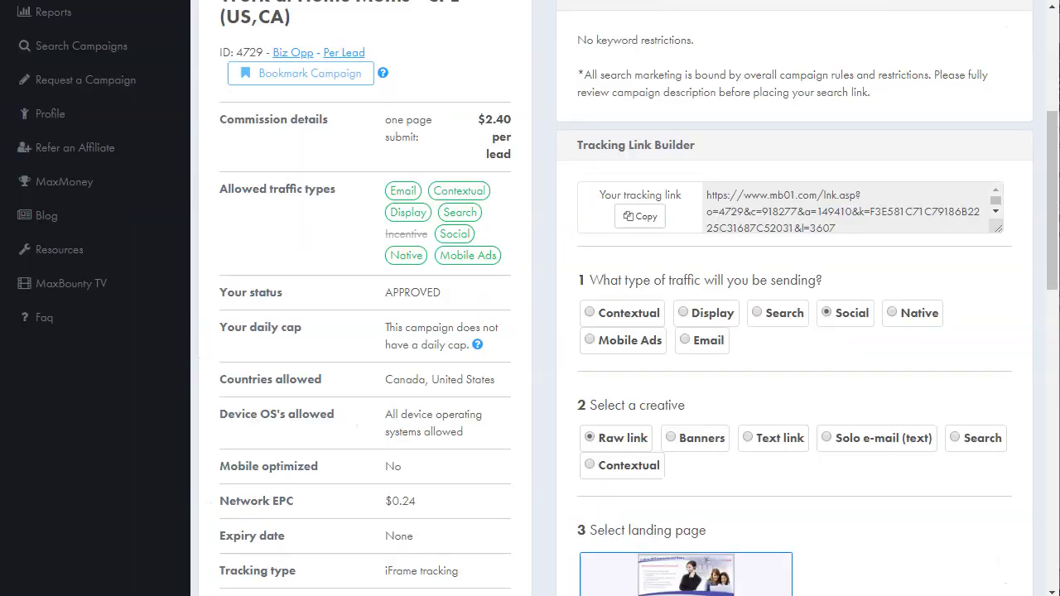
{"action": "scroll", "coordinate": [307, 236], "scroll_direction": "up", "scroll_amount": 1}
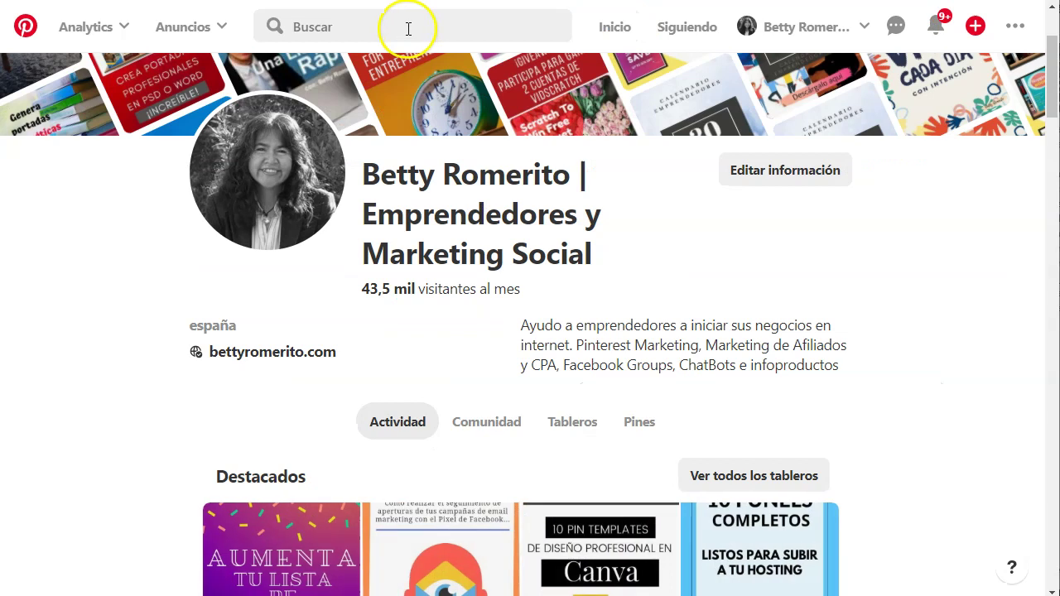
Look up Pinterest's search suggestions for "work at home" and for the same phrase followed by a, b and c
{"action": "left_click", "coordinate": [406, 28]}
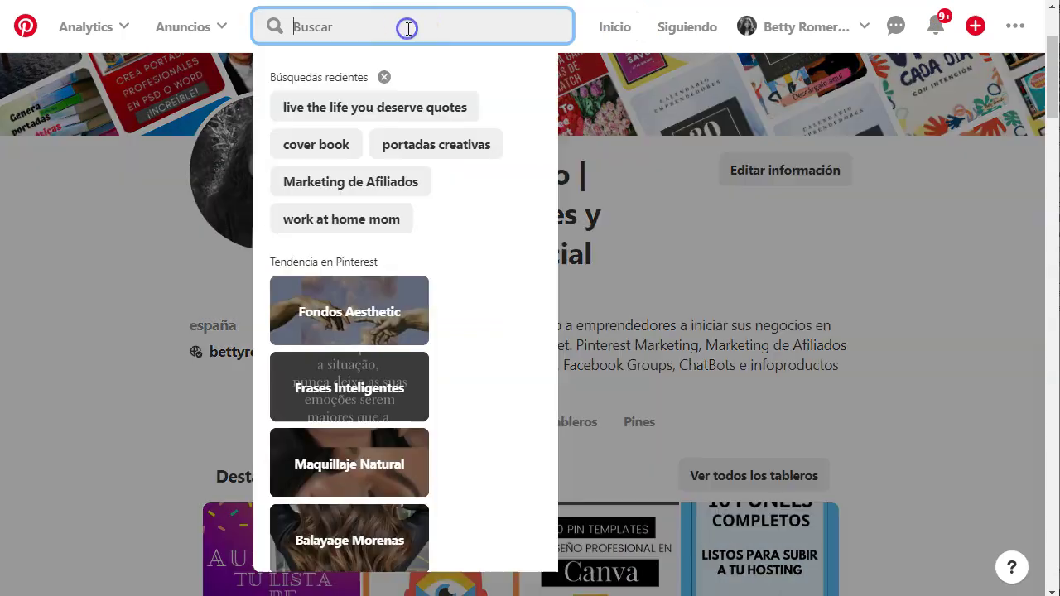
{"action": "type", "text": "work at home"}
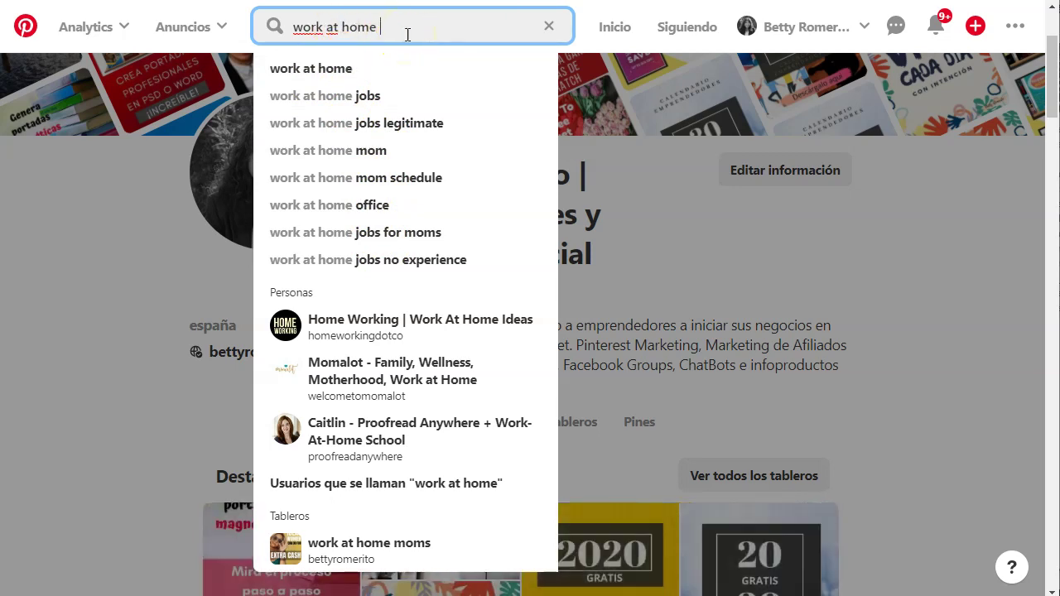
{"action": "type", "text": "a"}
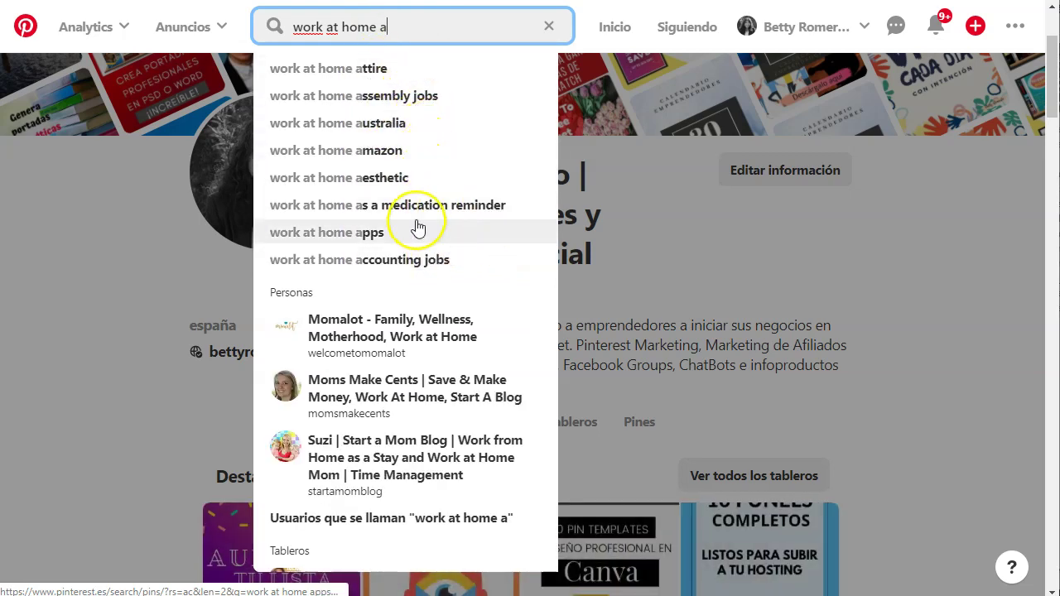
{"action": "key", "text": "BackSpace"}
{"action": "type", "text": "b"}
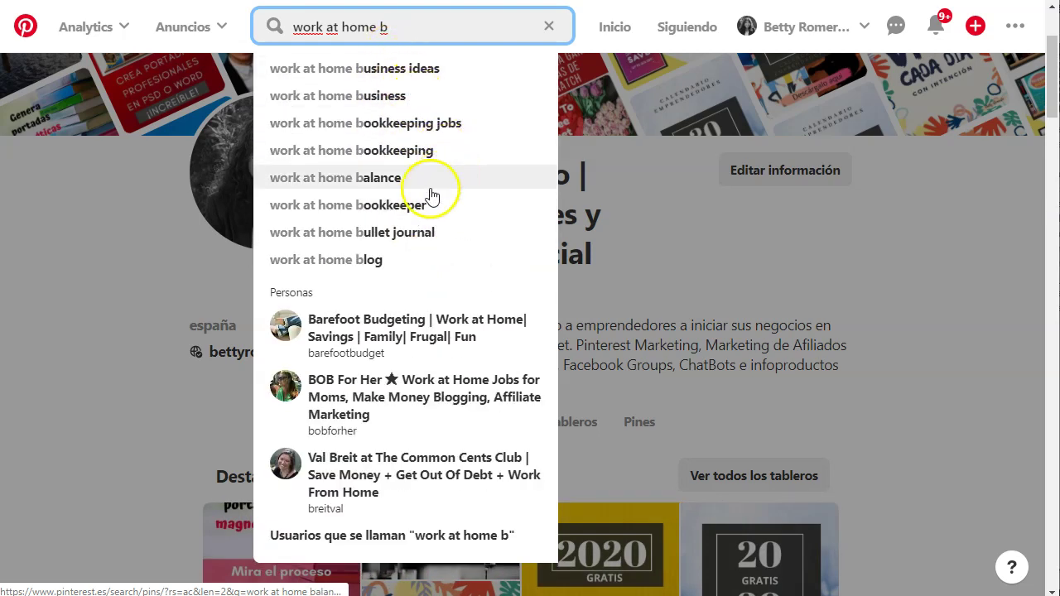
{"action": "key", "text": "BackSpace"}
{"action": "type", "text": "v"}
{"action": "key", "text": "BackSpace"}
{"action": "type", "text": "c"}
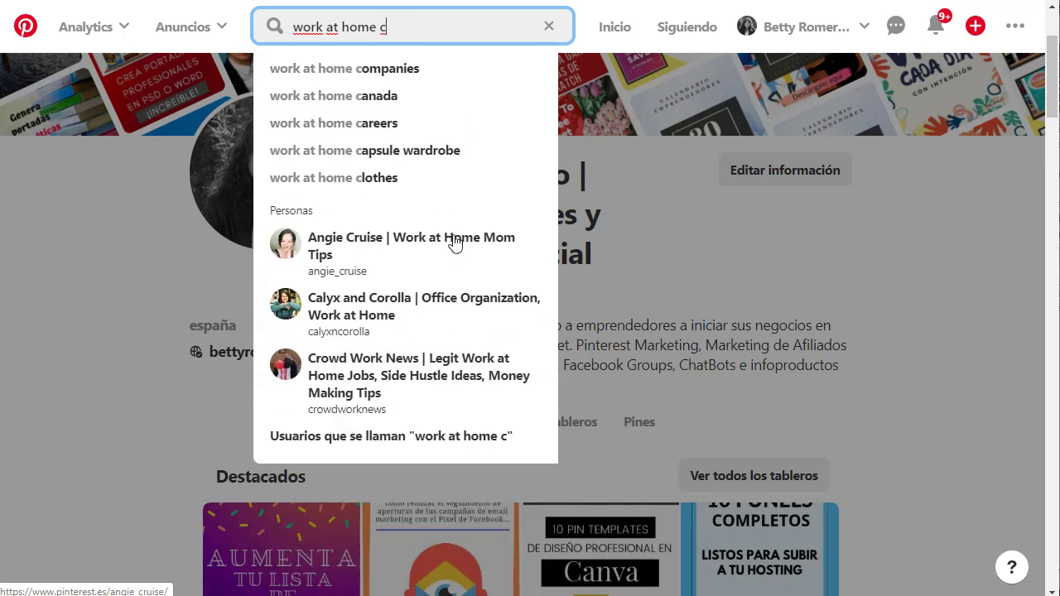
Search Pinterest for "work at home" and look through the designs and headlines of the resulting pins
{"action": "key", "text": "BackSpace"}
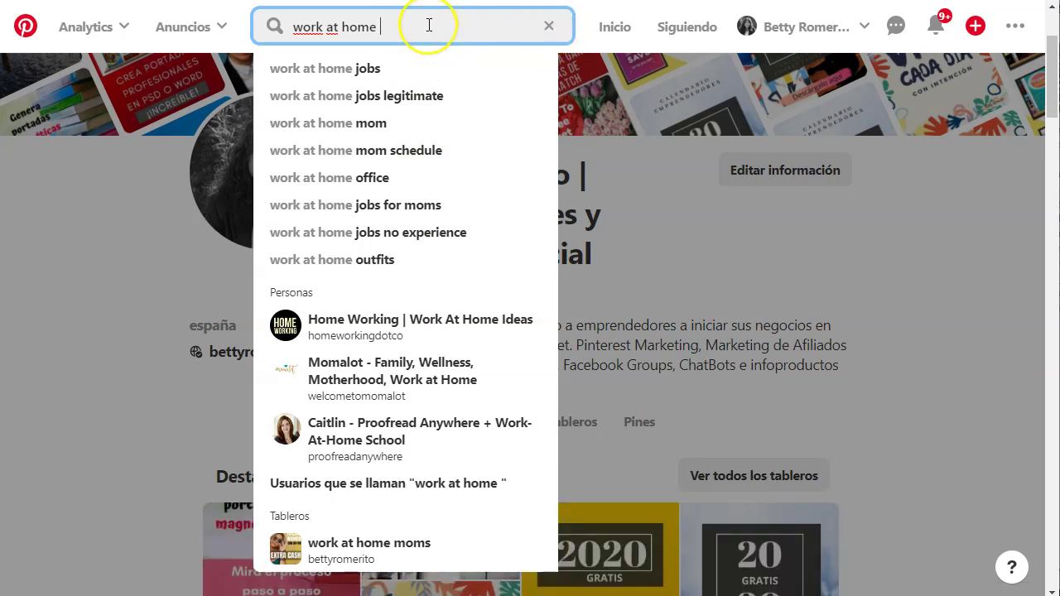
{"action": "key", "text": "Return"}
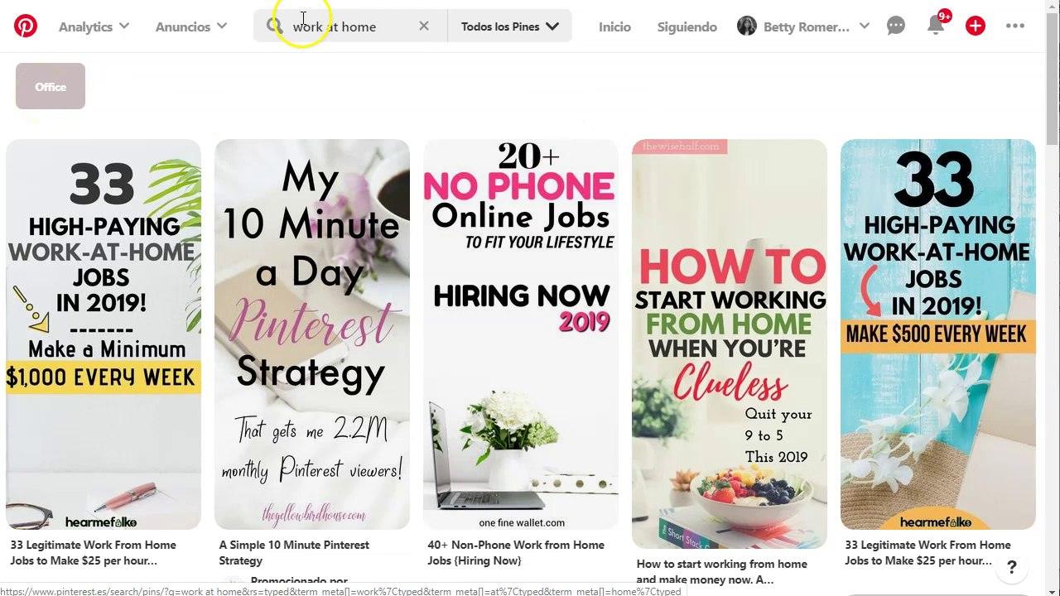
{"action": "scroll", "coordinate": [524, 122], "scroll_direction": "down", "scroll_amount": 4}
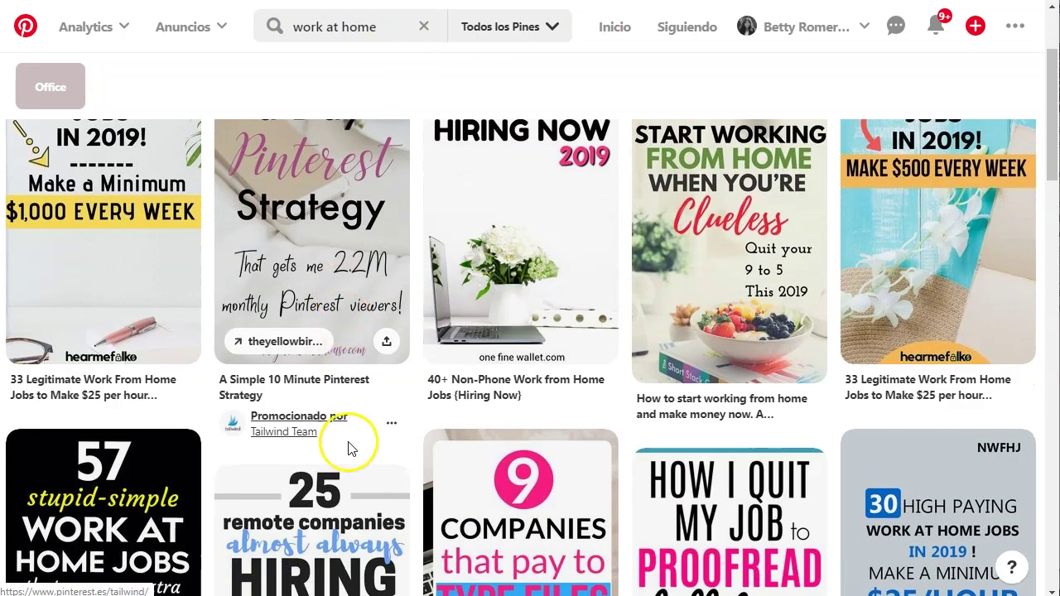
{"action": "scroll", "coordinate": [587, 203], "scroll_direction": "down", "scroll_amount": 3}
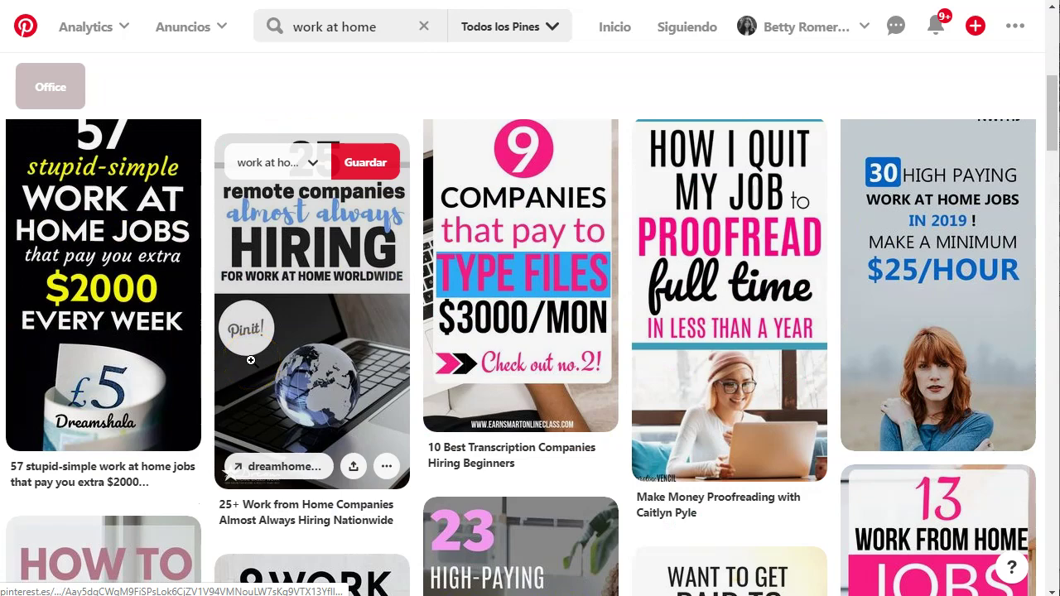
{"action": "scroll", "coordinate": [250, 360], "scroll_direction": "down", "scroll_amount": 1}
{"action": "scroll", "coordinate": [250, 360], "scroll_direction": "down", "scroll_amount": 3}
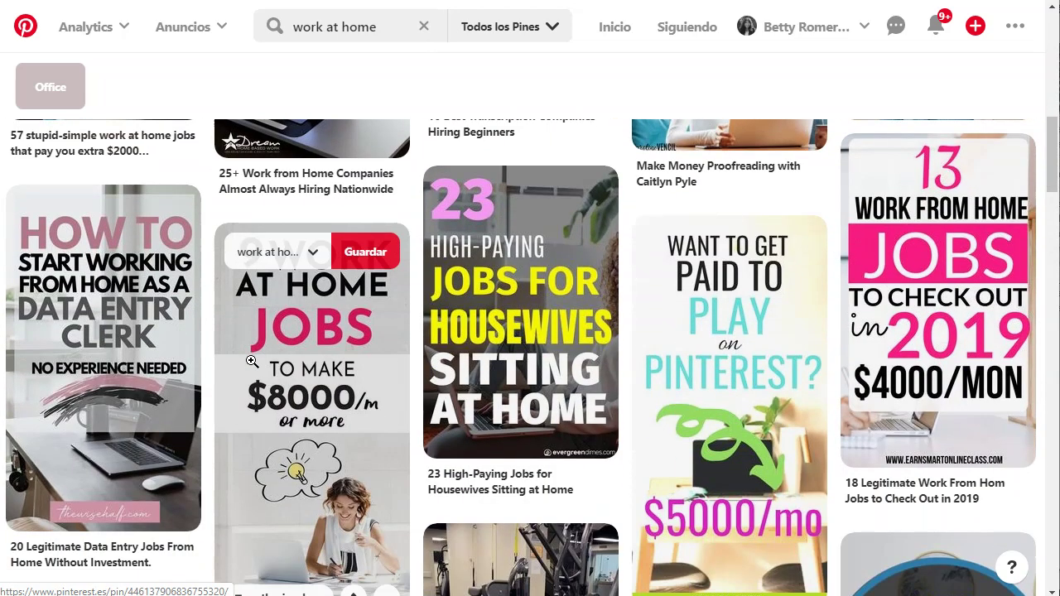
{"action": "scroll", "coordinate": [725, 328], "scroll_direction": "down", "scroll_amount": 3}
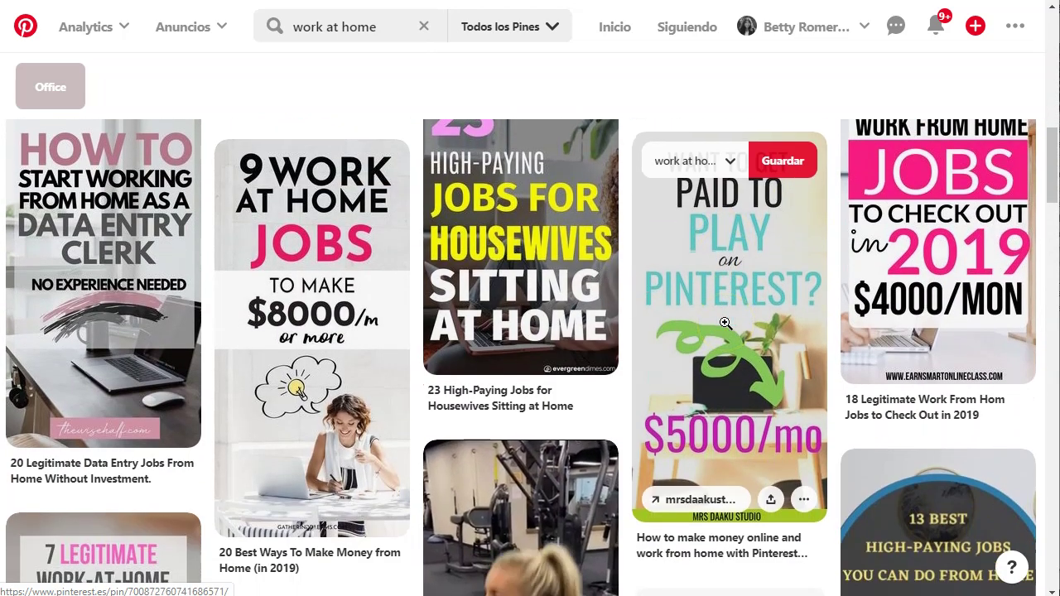
{"action": "scroll", "coordinate": [725, 329], "scroll_direction": "down", "scroll_amount": 5}
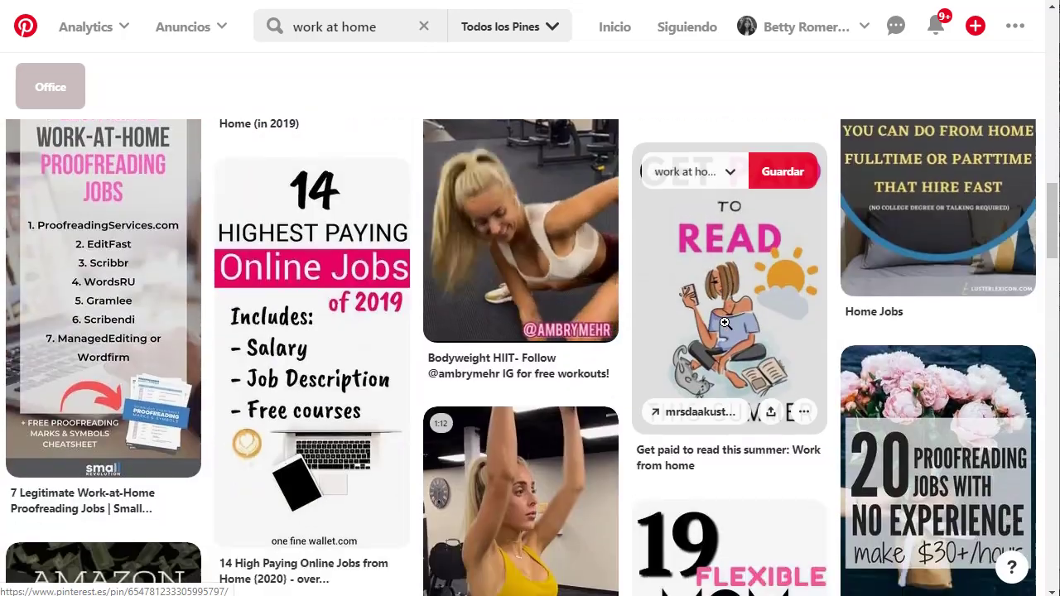
{"action": "scroll", "coordinate": [727, 331], "scroll_direction": "up", "scroll_amount": 6}
{"action": "scroll", "coordinate": [725, 330], "scroll_direction": "up", "scroll_amount": 10}
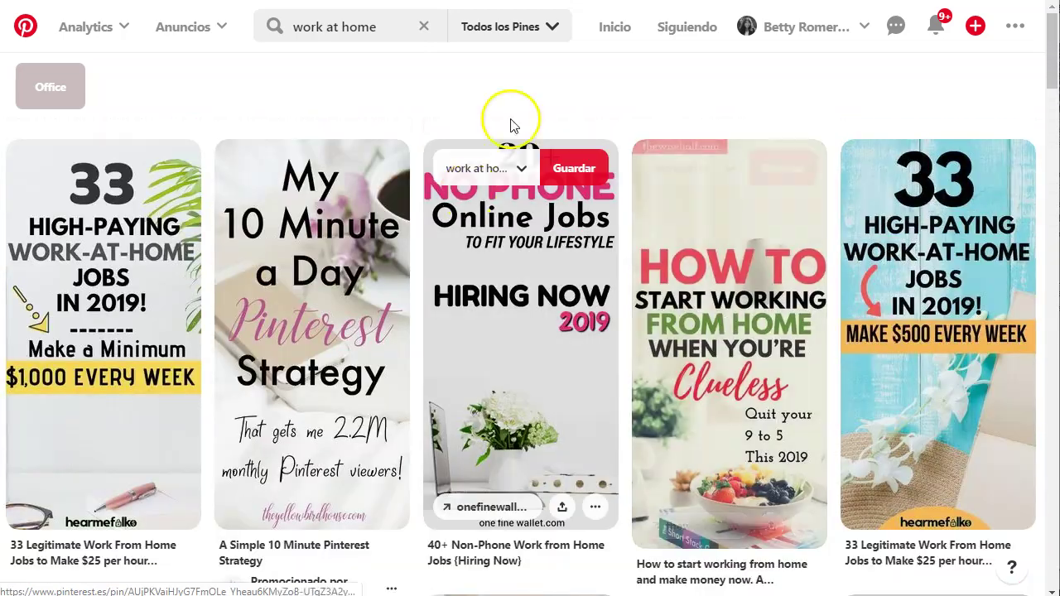
Clear the search, look up suggestions for "stay at home" and open the suggested search "stay at home mom"
{"action": "left_click", "coordinate": [425, 28]}
{"action": "left_click", "coordinate": [356, 31]}
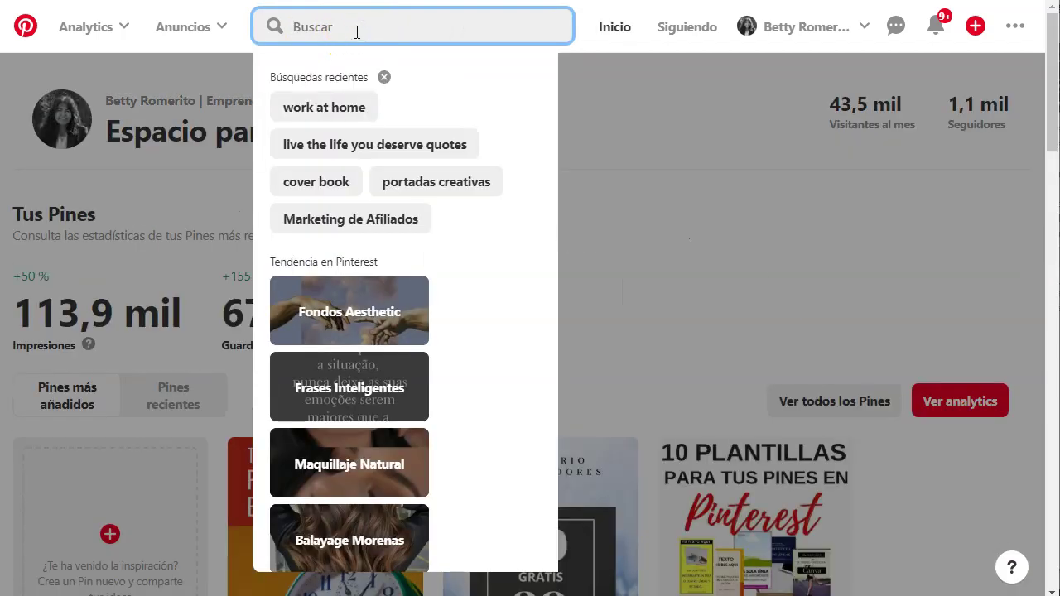
{"action": "type", "text": "sta"}
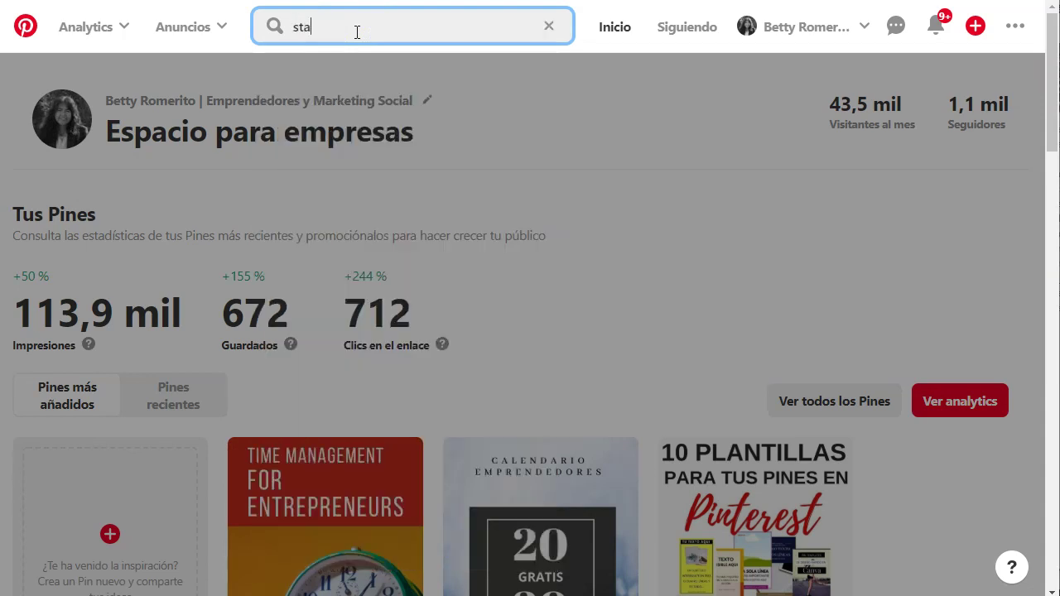
{"action": "type", "text": "y at home"}
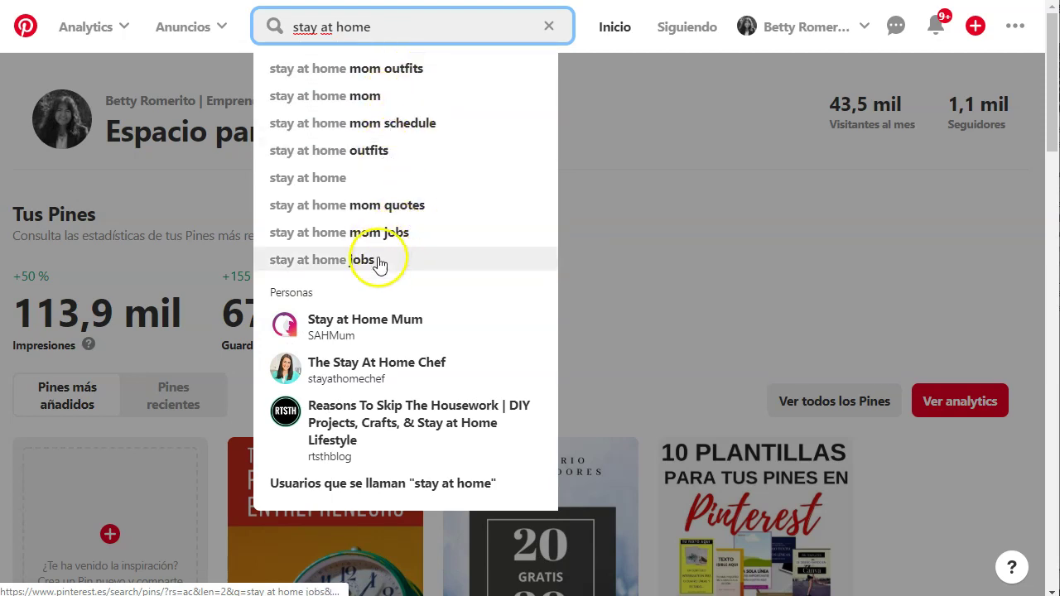
{"action": "left_click", "coordinate": [450, 97]}
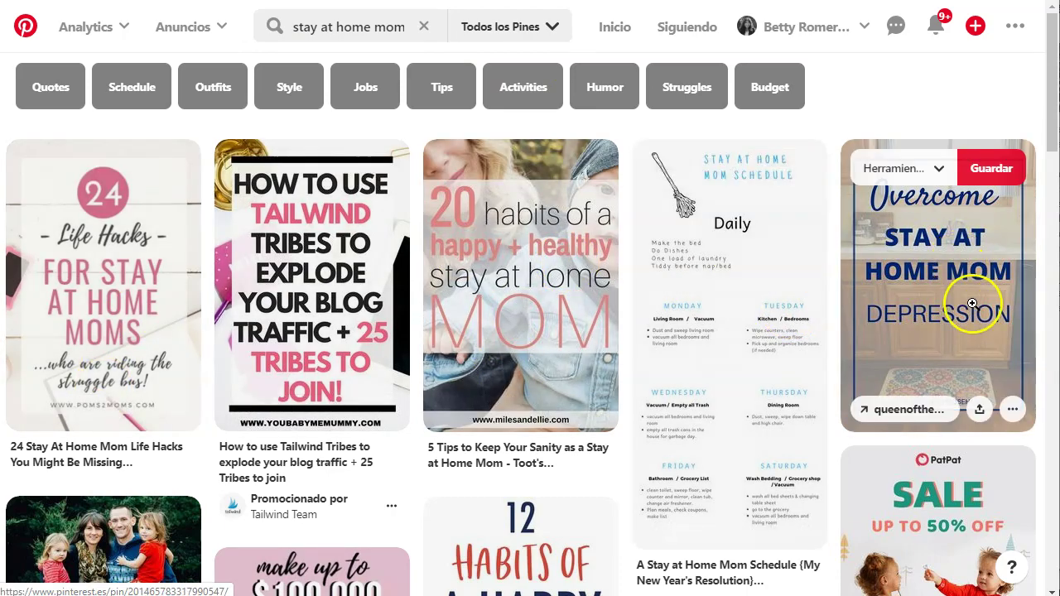
Examine the stay-at-home-mom pins for their topics, headlines and image styles
{"action": "scroll", "coordinate": [401, 331], "scroll_direction": "down", "scroll_amount": 4}
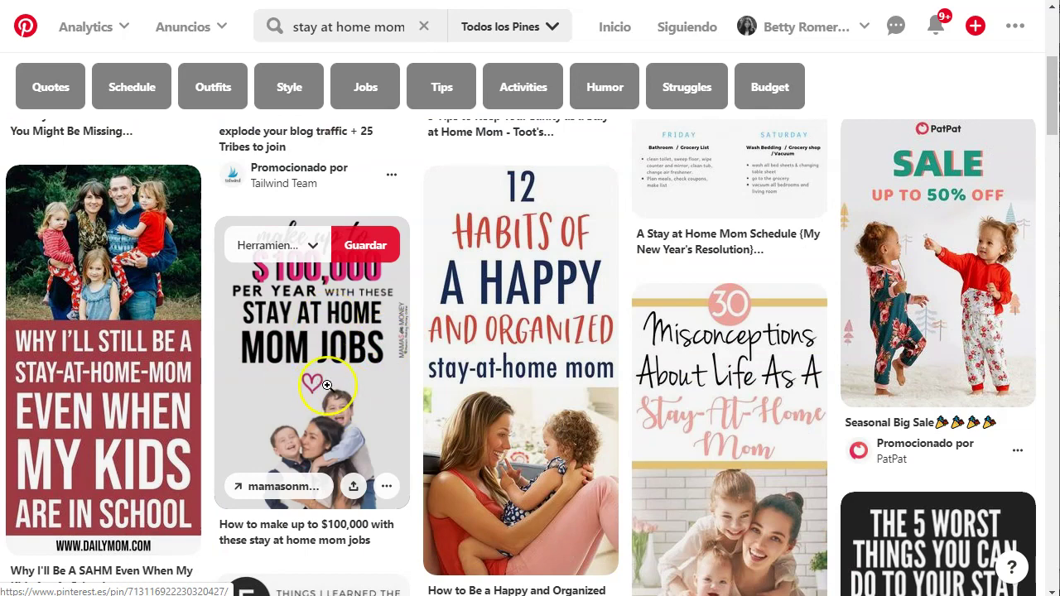
{"action": "scroll", "coordinate": [327, 385], "scroll_direction": "down", "scroll_amount": 6}
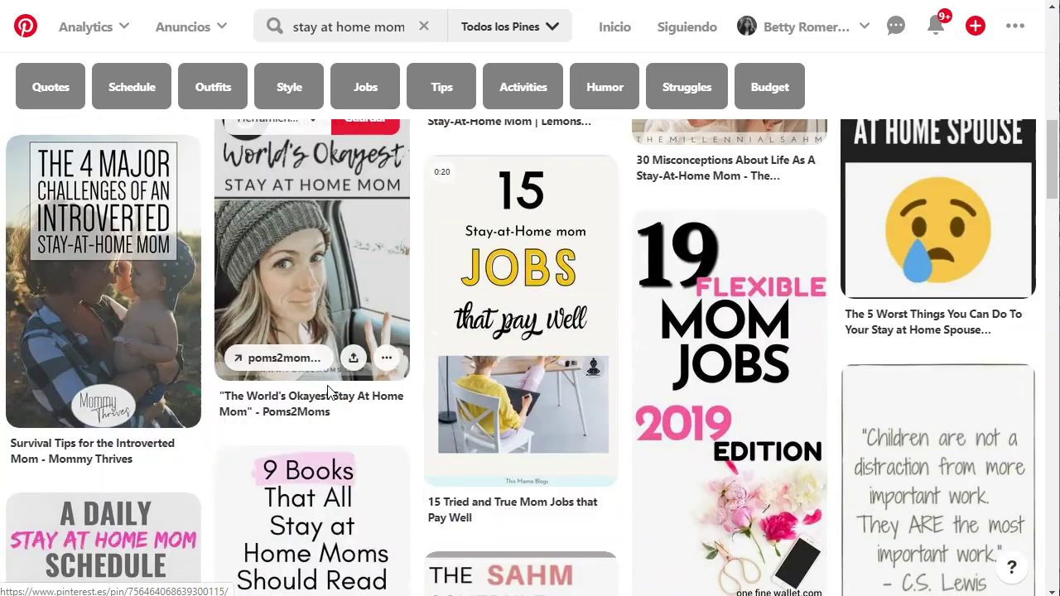
{"action": "scroll", "coordinate": [327, 385], "scroll_direction": "up", "scroll_amount": 4}
{"action": "scroll", "coordinate": [681, 339], "scroll_direction": "down", "scroll_amount": 5}
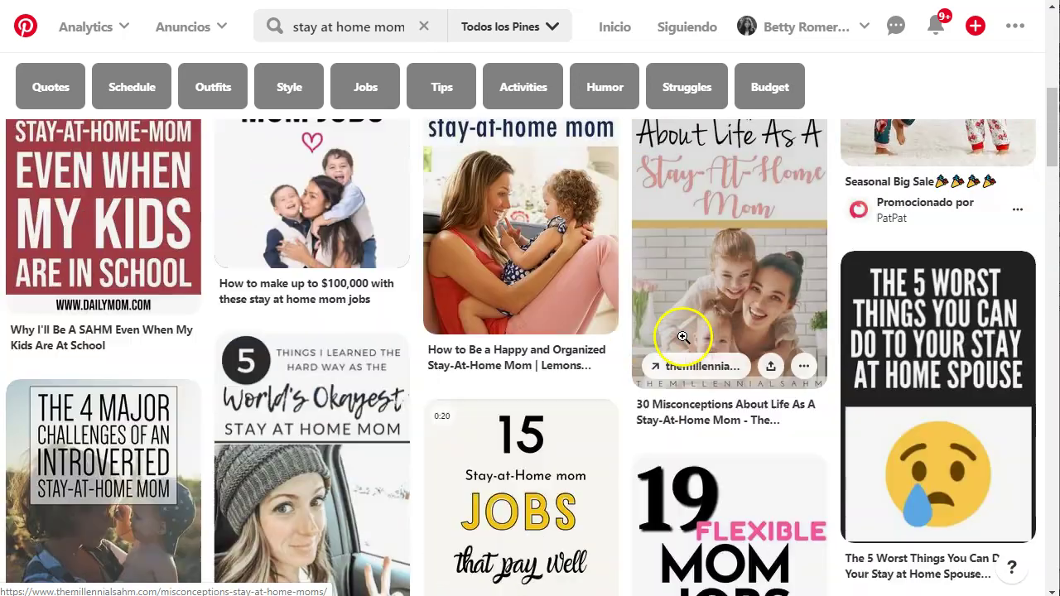
{"action": "scroll", "coordinate": [454, 303], "scroll_direction": "up", "scroll_amount": 10}
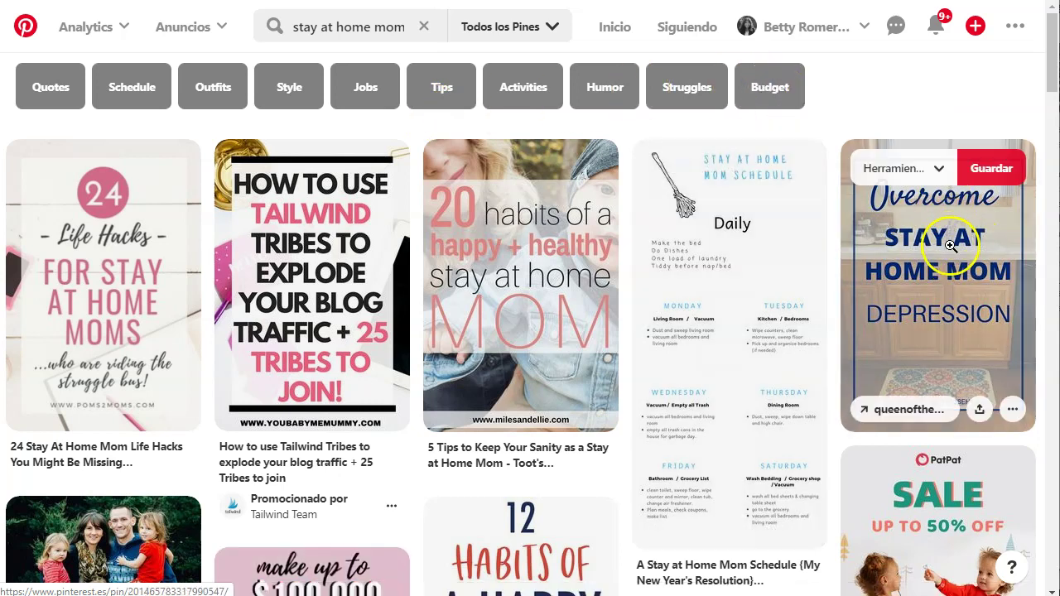
{"action": "left_click", "coordinate": [140, 367]}
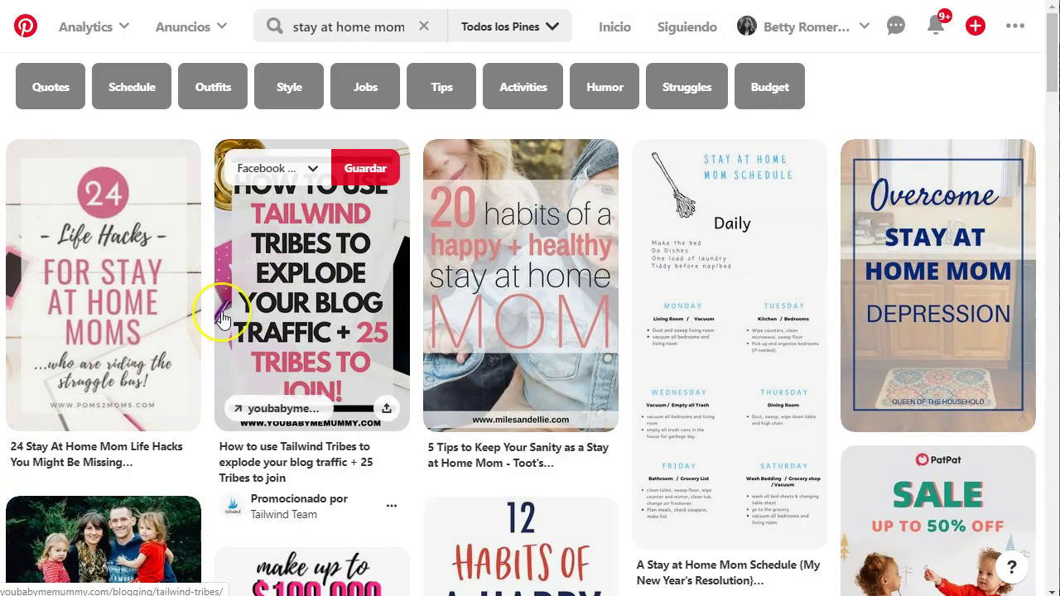
{"action": "scroll", "coordinate": [224, 311], "scroll_direction": "down", "scroll_amount": 3}
{"action": "scroll", "coordinate": [224, 320], "scroll_direction": "down", "scroll_amount": 10}
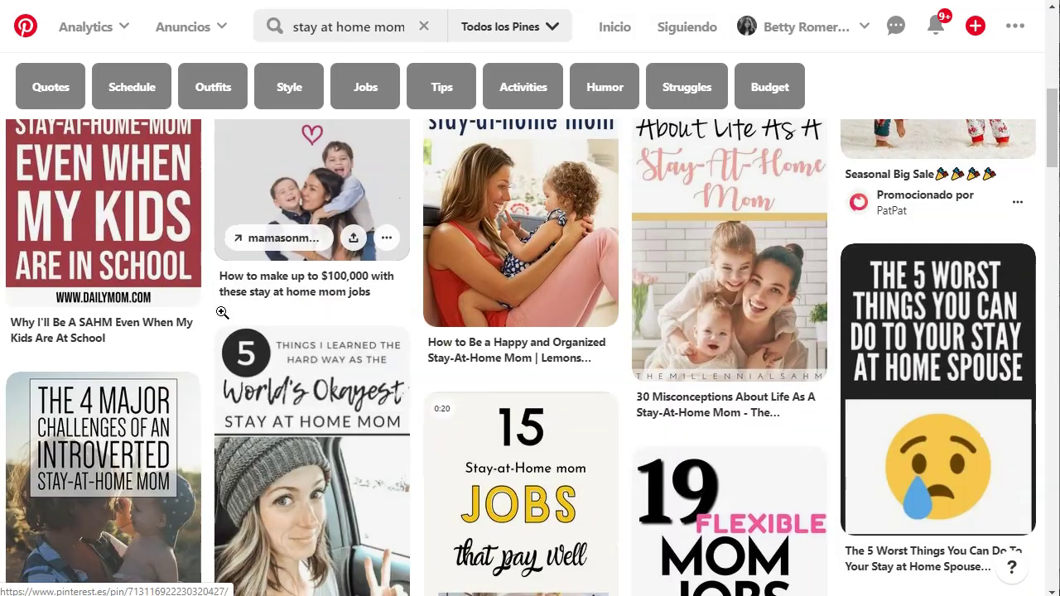
{"action": "scroll", "coordinate": [374, 307], "scroll_direction": "down", "scroll_amount": 10}
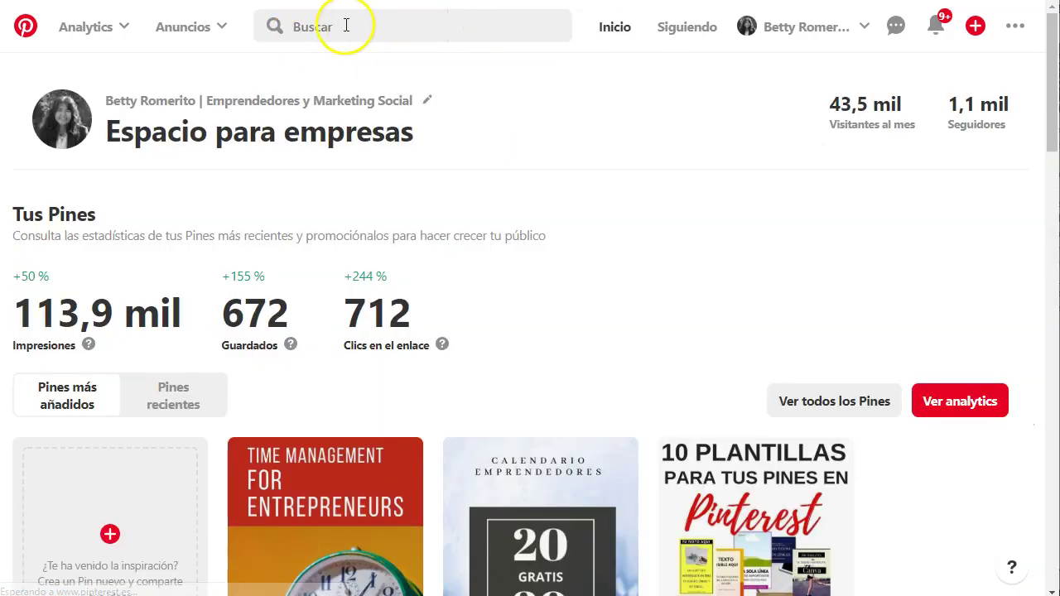
Look up suggestions for "make money" and open the suggested search "make money from home"
{"action": "left_click", "coordinate": [346, 25]}
{"action": "type", "text": "make money"}
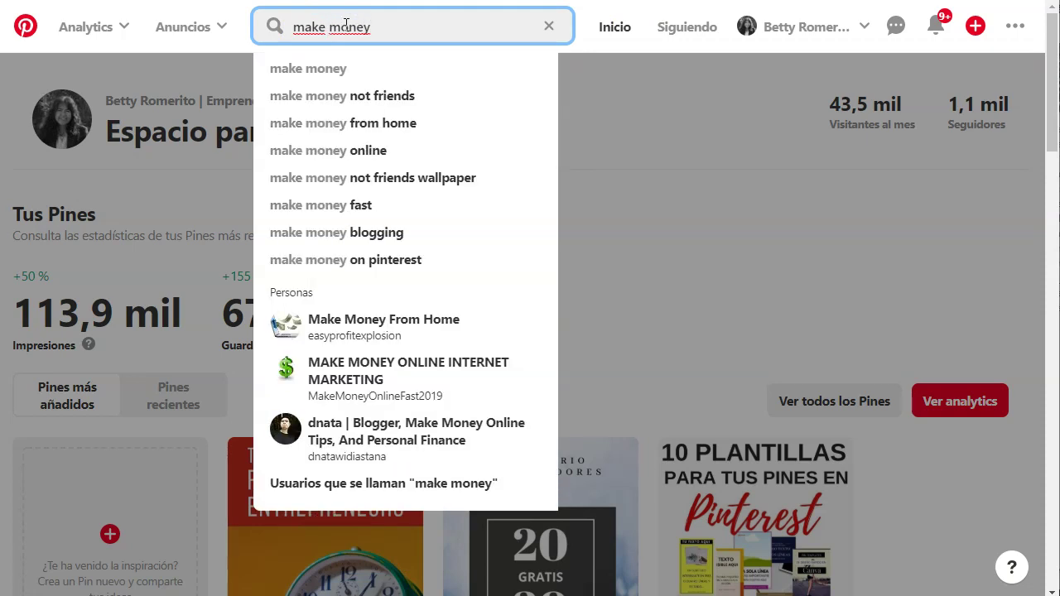
{"action": "left_click", "coordinate": [412, 126]}
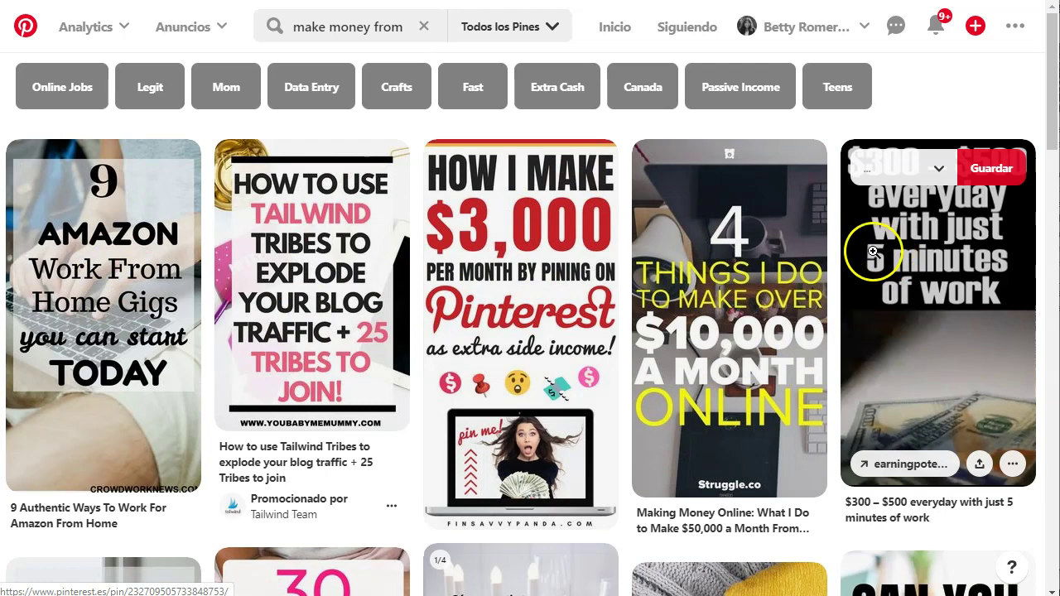
Examine the make-money-from-home pins for job ideas, income headlines and design styles
{"action": "scroll", "coordinate": [413, 321], "scroll_direction": "down", "scroll_amount": 5}
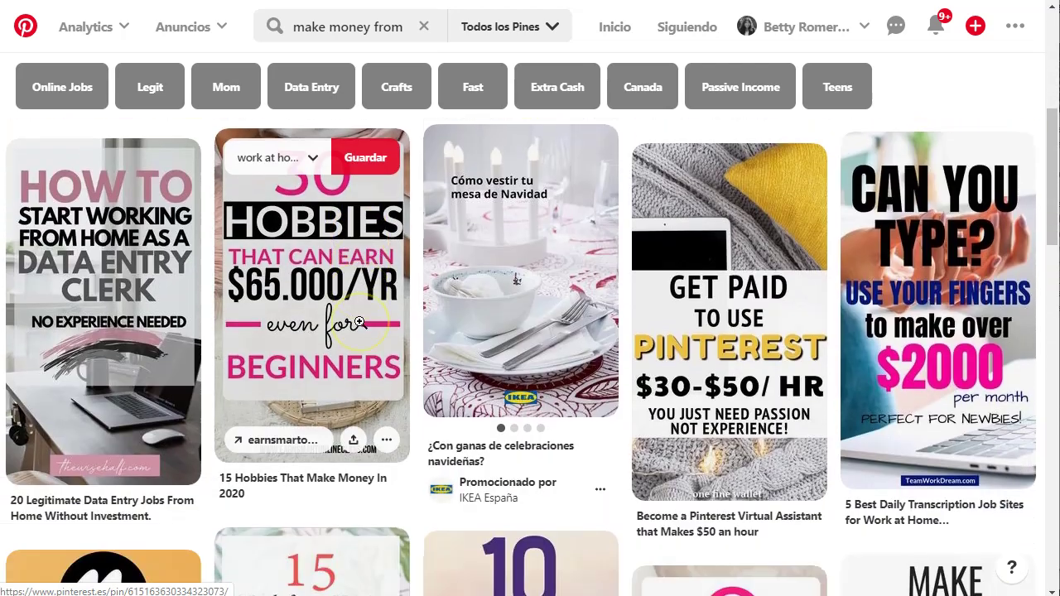
{"action": "scroll", "coordinate": [356, 319], "scroll_direction": "up", "scroll_amount": 1}
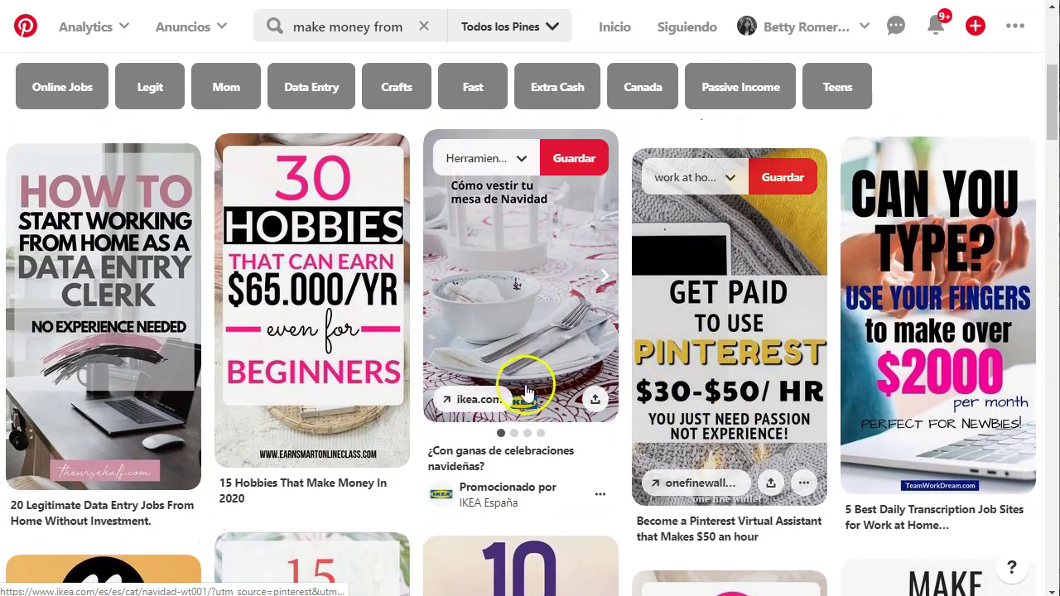
{"action": "left_click", "coordinate": [323, 302]}
{"action": "scroll", "coordinate": [315, 307], "scroll_direction": "down", "scroll_amount": 4}
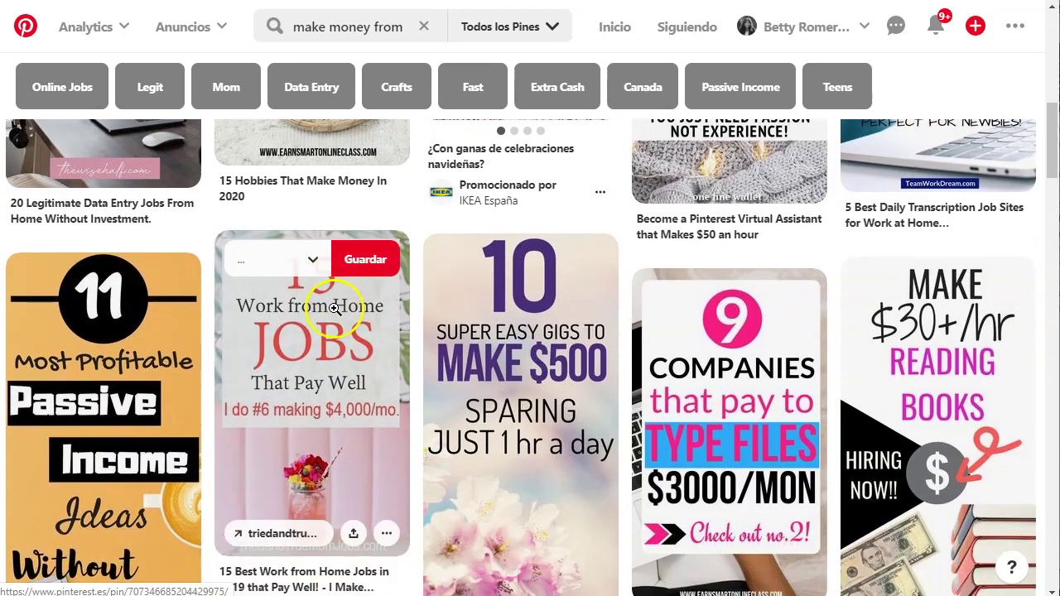
{"action": "scroll", "coordinate": [98, 291], "scroll_direction": "down", "scroll_amount": 1}
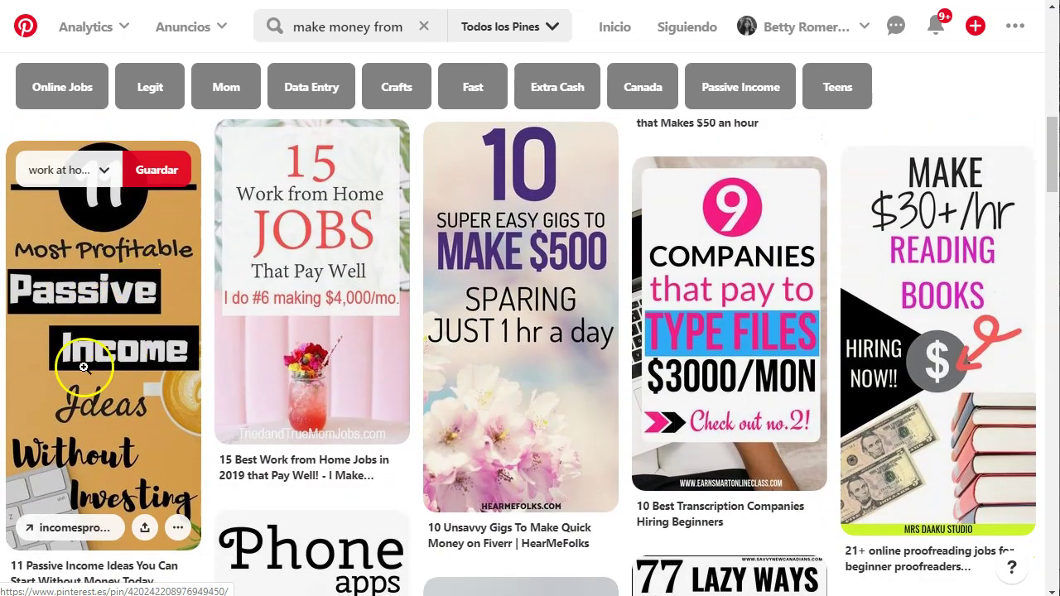
{"action": "scroll", "coordinate": [84, 367], "scroll_direction": "down", "scroll_amount": 1}
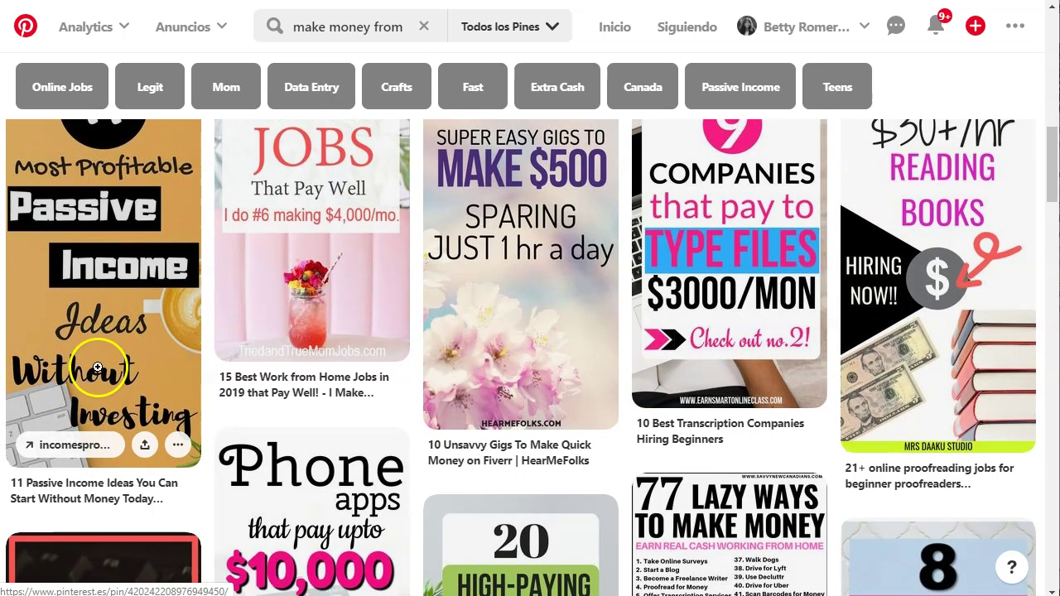
{"action": "scroll", "coordinate": [729, 379], "scroll_direction": "up", "scroll_amount": 2}
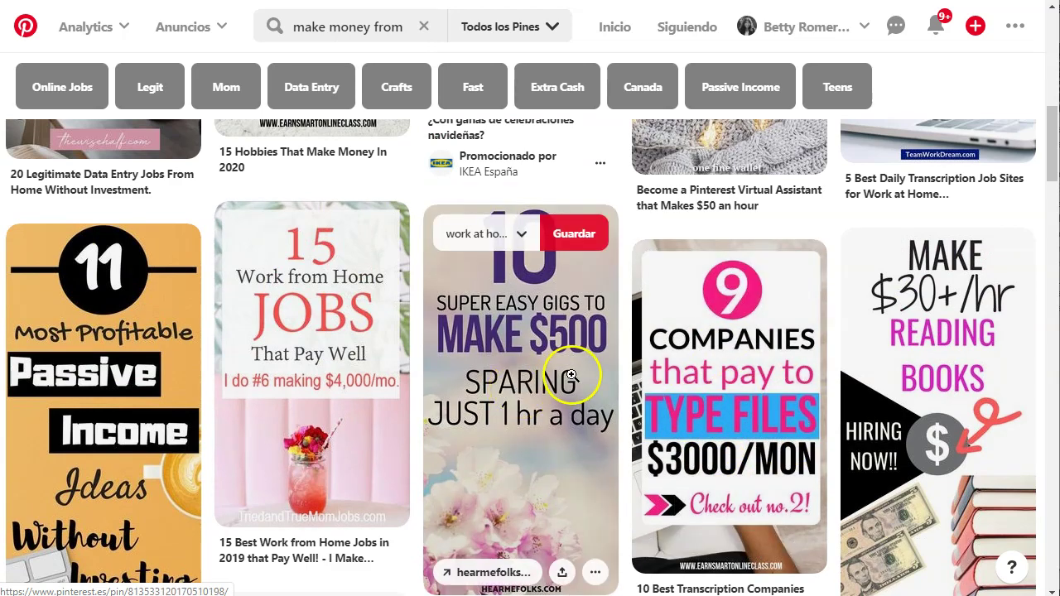
{"action": "scroll", "coordinate": [568, 371], "scroll_direction": "down", "scroll_amount": 5}
{"action": "scroll", "coordinate": [356, 305], "scroll_direction": "up", "scroll_amount": 1}
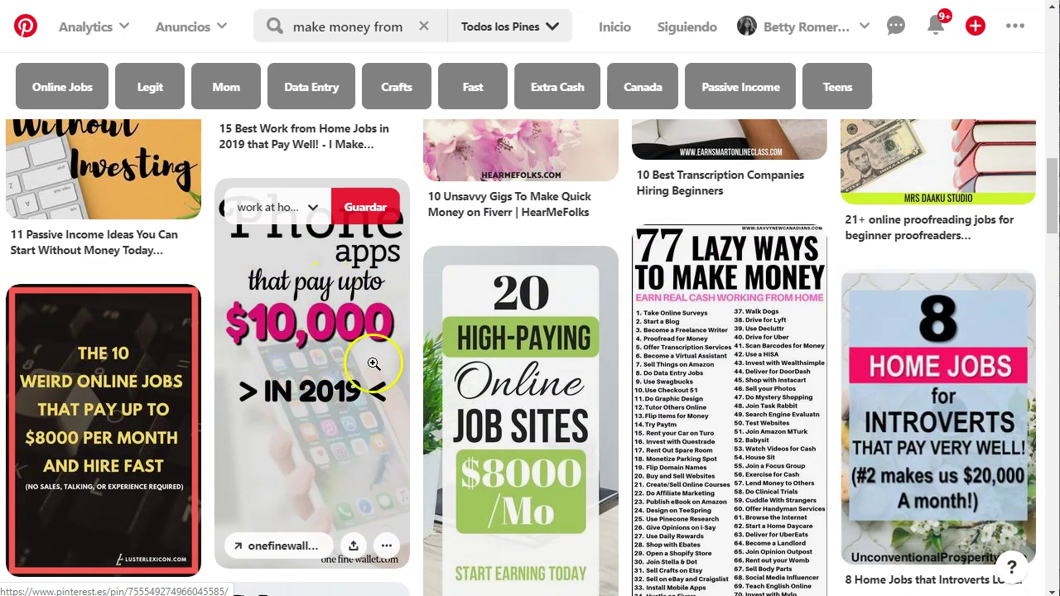
{"action": "scroll", "coordinate": [372, 381], "scroll_direction": "down", "scroll_amount": 1}
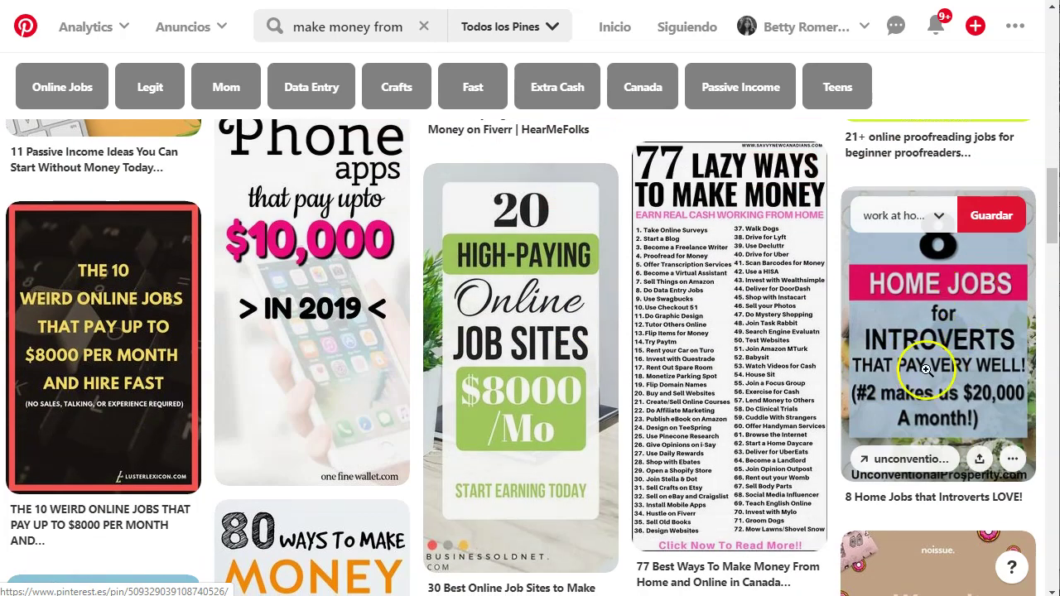
{"action": "scroll", "coordinate": [927, 371], "scroll_direction": "down", "scroll_amount": 4}
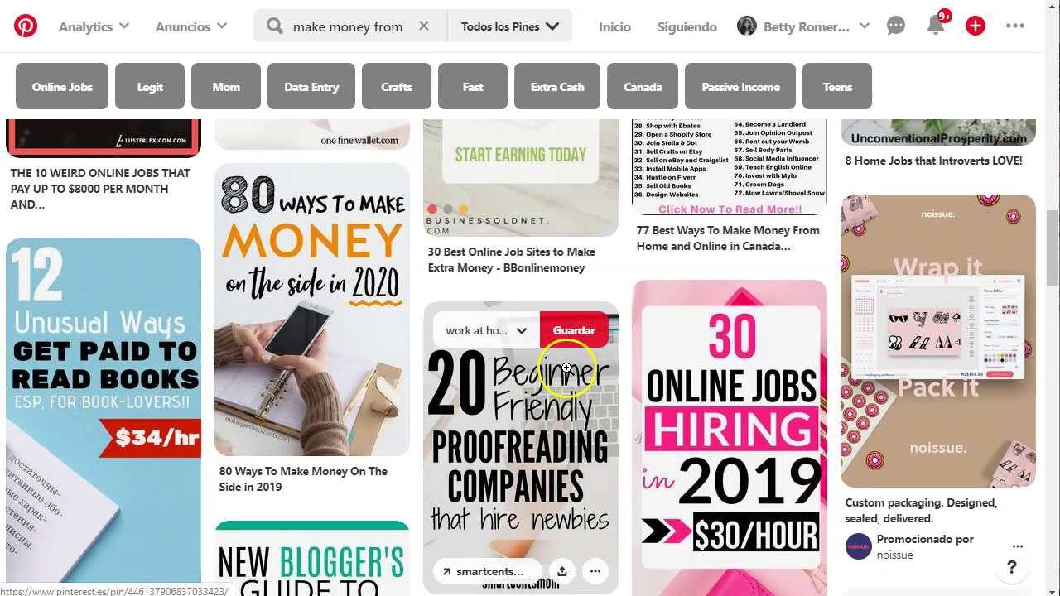
{"action": "scroll", "coordinate": [571, 356], "scroll_direction": "down", "scroll_amount": 2}
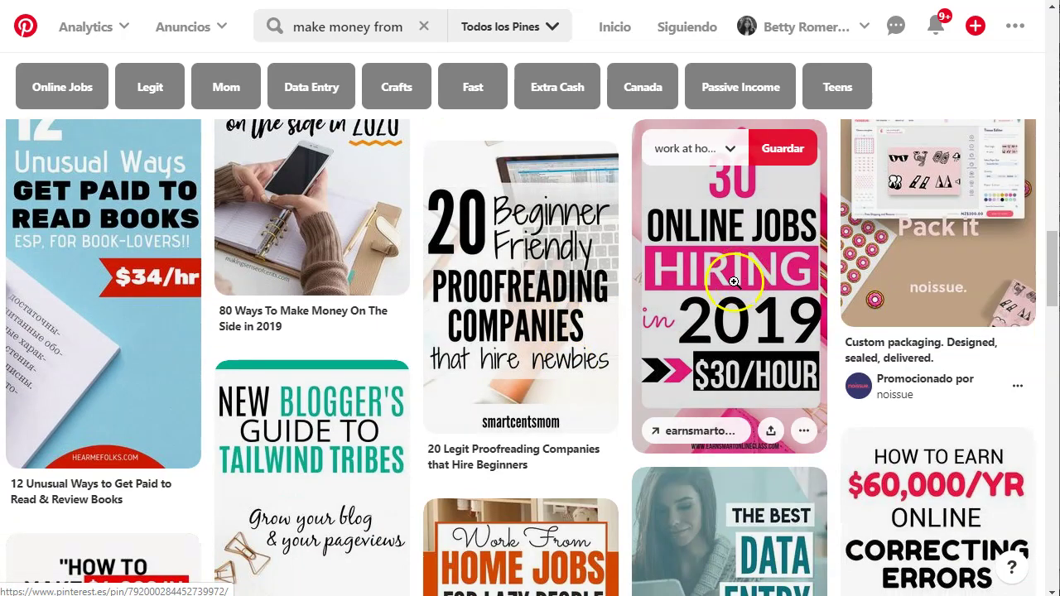
{"action": "scroll", "coordinate": [733, 281], "scroll_direction": "down", "scroll_amount": 4}
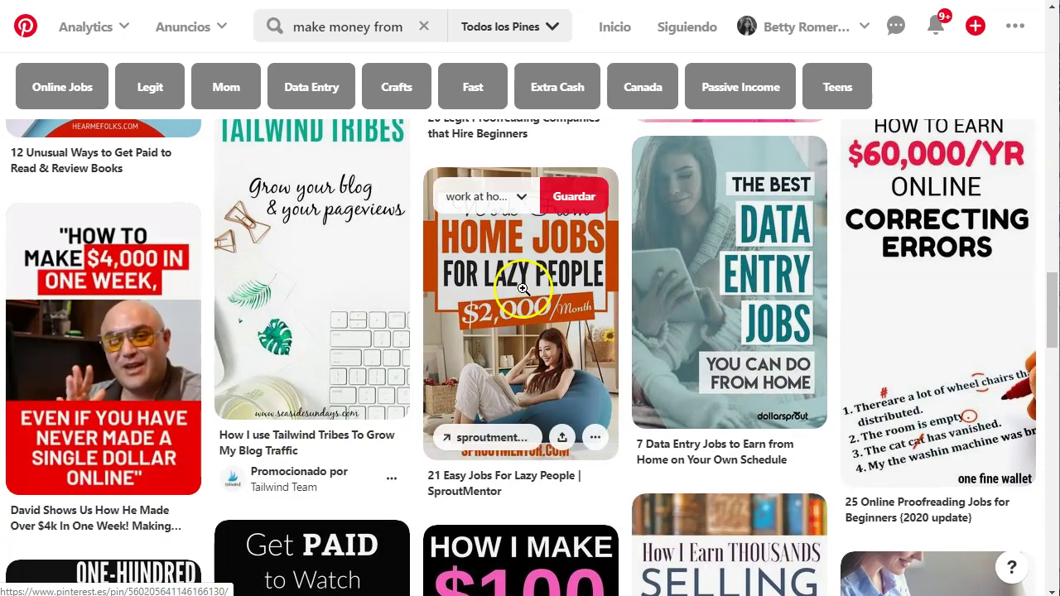
{"action": "scroll", "coordinate": [157, 347], "scroll_direction": "down", "scroll_amount": 3}
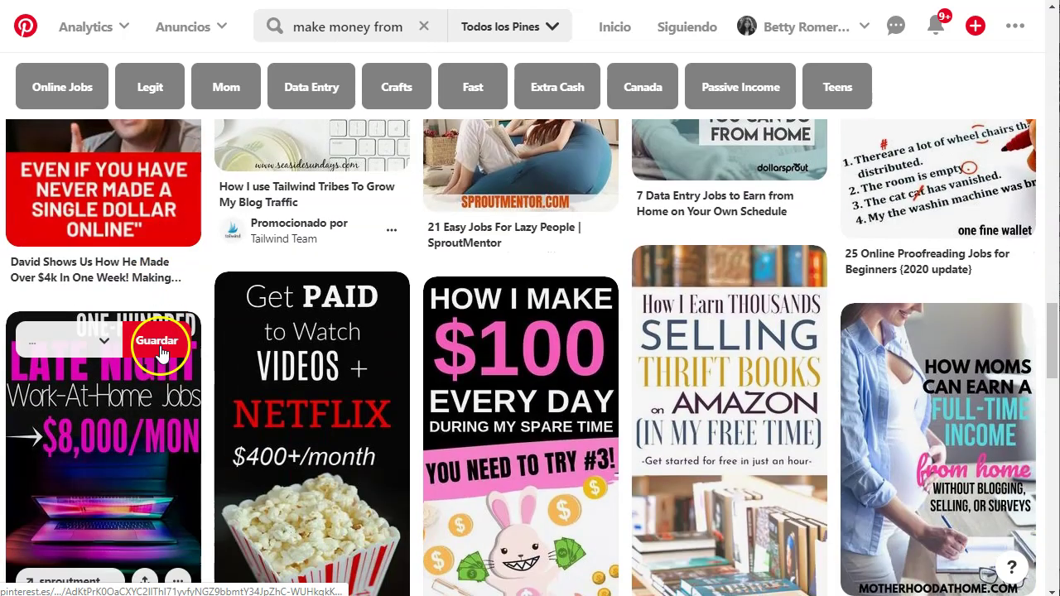
{"action": "scroll", "coordinate": [115, 281], "scroll_direction": "up", "scroll_amount": 2}
{"action": "scroll", "coordinate": [135, 277], "scroll_direction": "down", "scroll_amount": 2}
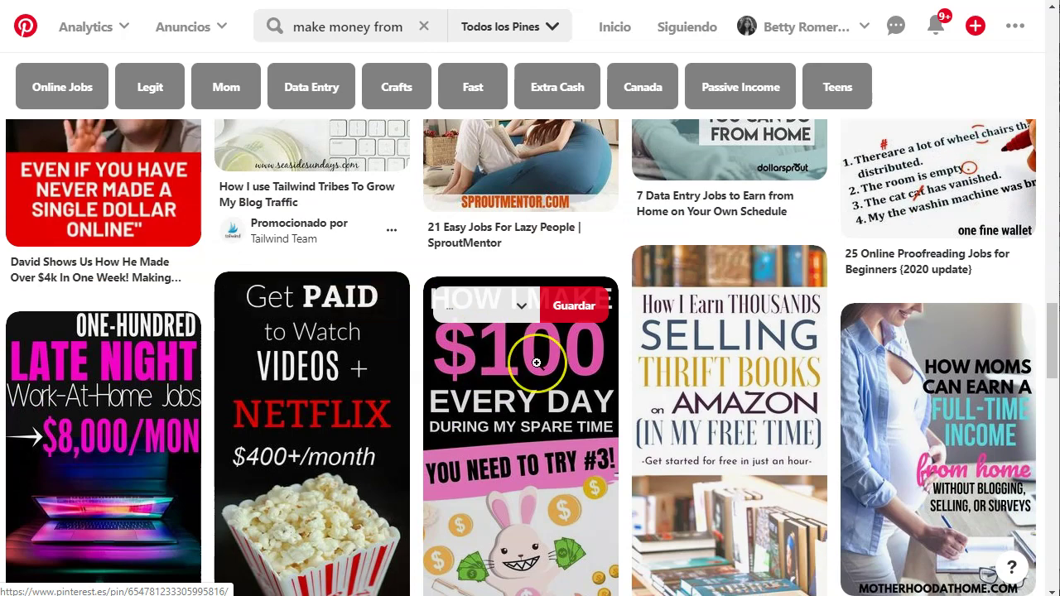
{"action": "scroll", "coordinate": [536, 363], "scroll_direction": "down", "scroll_amount": 2}
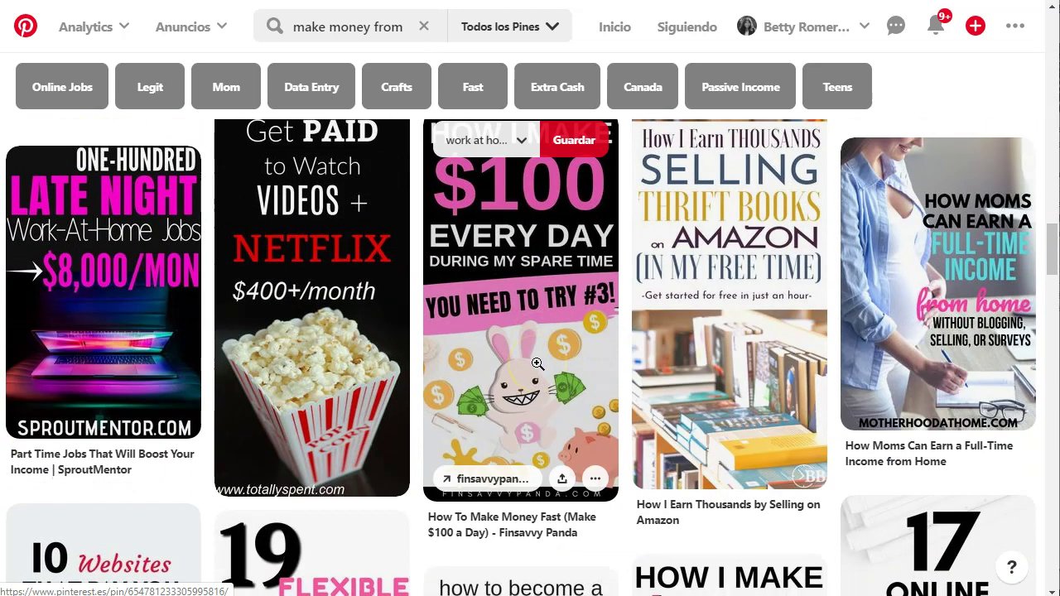
Examine further make-money-from-home pins, comparing their job niches, earnings claims and headline layouts
{"action": "scroll", "coordinate": [201, 312], "scroll_direction": "down", "scroll_amount": 3}
{"action": "scroll", "coordinate": [530, 395], "scroll_direction": "down", "scroll_amount": 2}
{"action": "scroll", "coordinate": [530, 395], "scroll_direction": "up", "scroll_amount": 2}
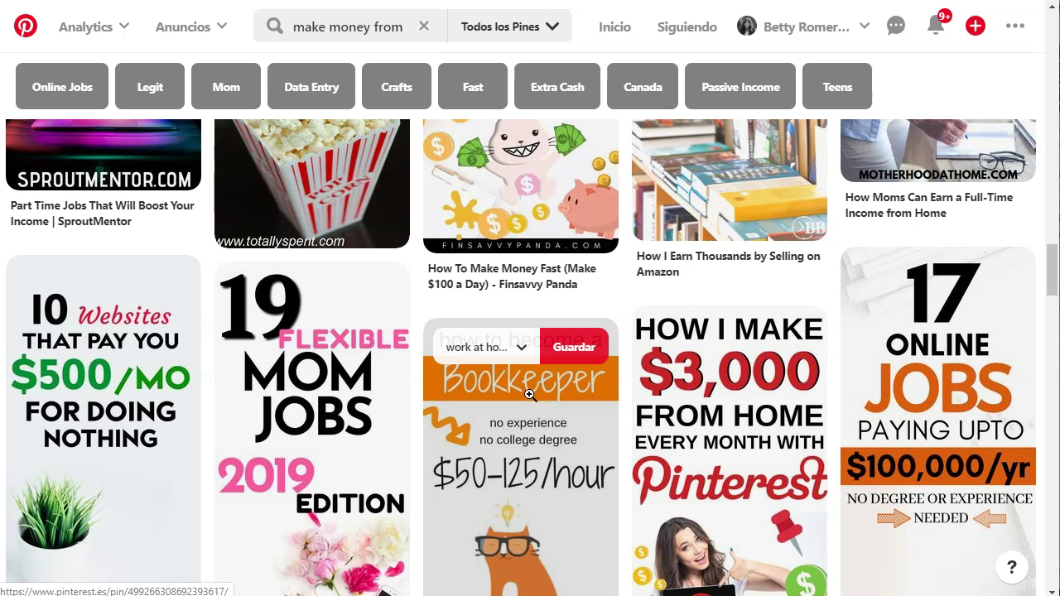
{"action": "scroll", "coordinate": [529, 395], "scroll_direction": "down", "scroll_amount": 10}
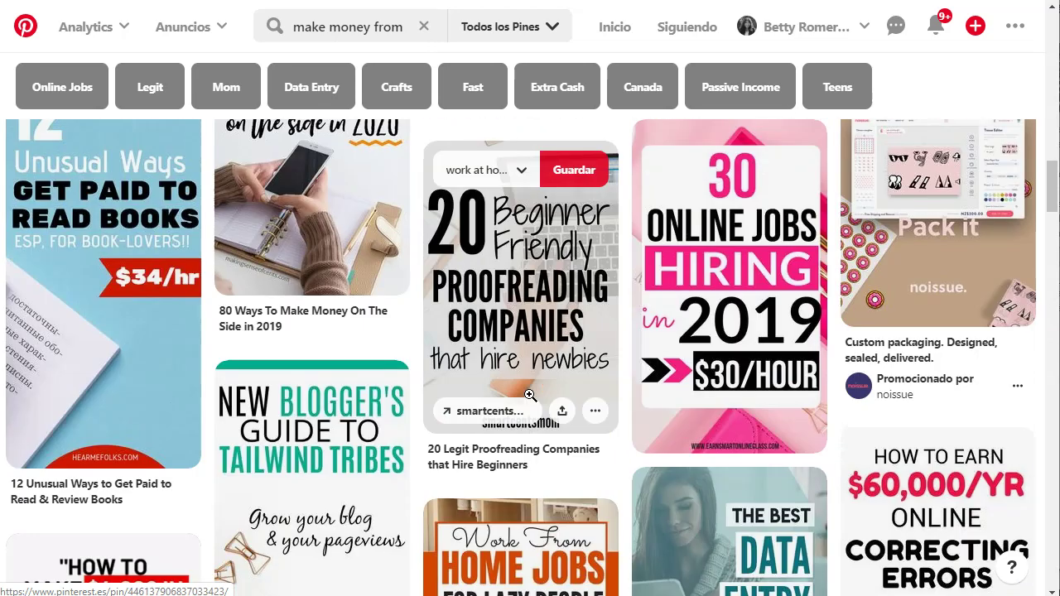
{"action": "scroll", "coordinate": [530, 395], "scroll_direction": "up", "scroll_amount": 3}
{"action": "scroll", "coordinate": [530, 395], "scroll_direction": "down", "scroll_amount": 3}
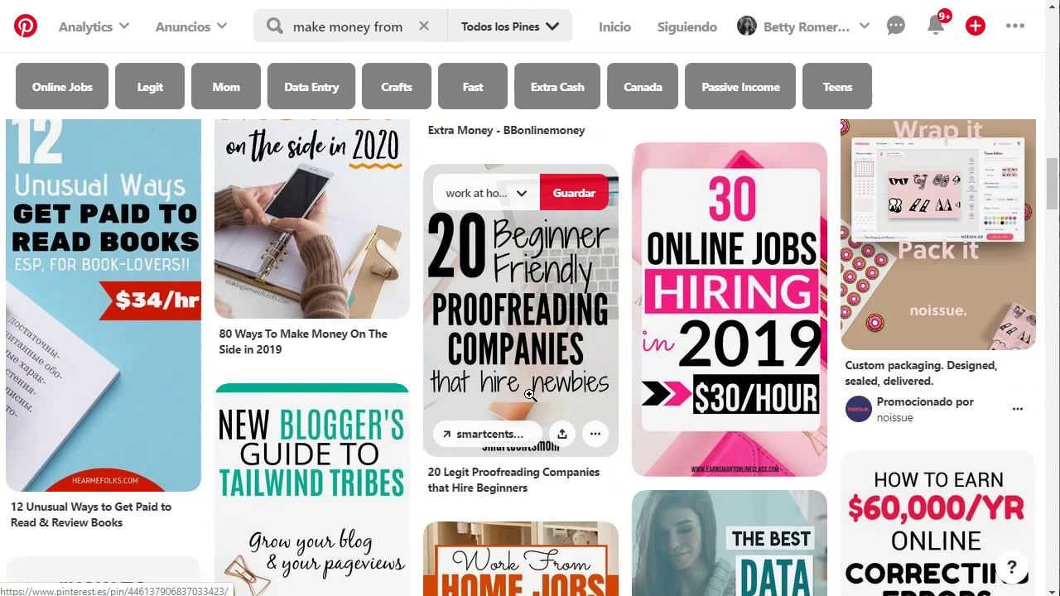
{"action": "scroll", "coordinate": [563, 289], "scroll_direction": "up", "scroll_amount": 1}
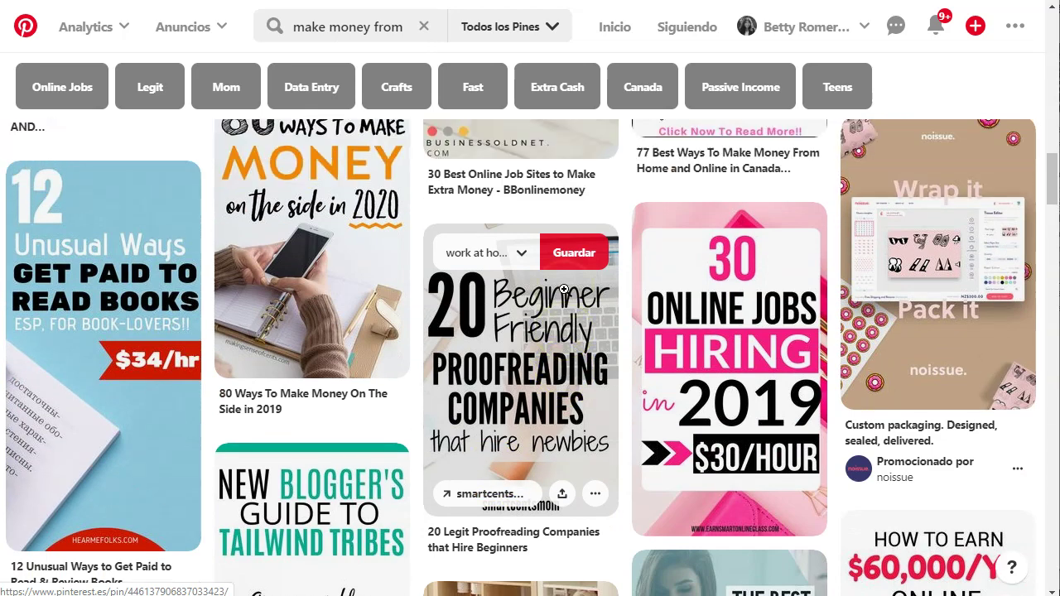
{"action": "scroll", "coordinate": [625, 336], "scroll_direction": "up", "scroll_amount": 15}
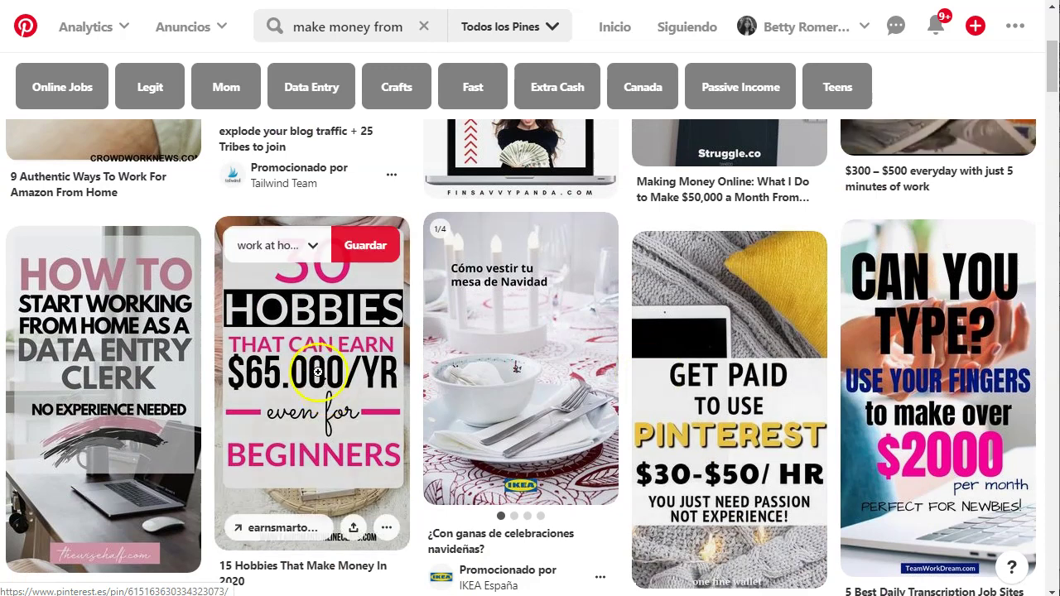
Open the pin about 30 hobbies that can earn $65,000 a year and examine its image and description
{"action": "left_click", "coordinate": [317, 372]}
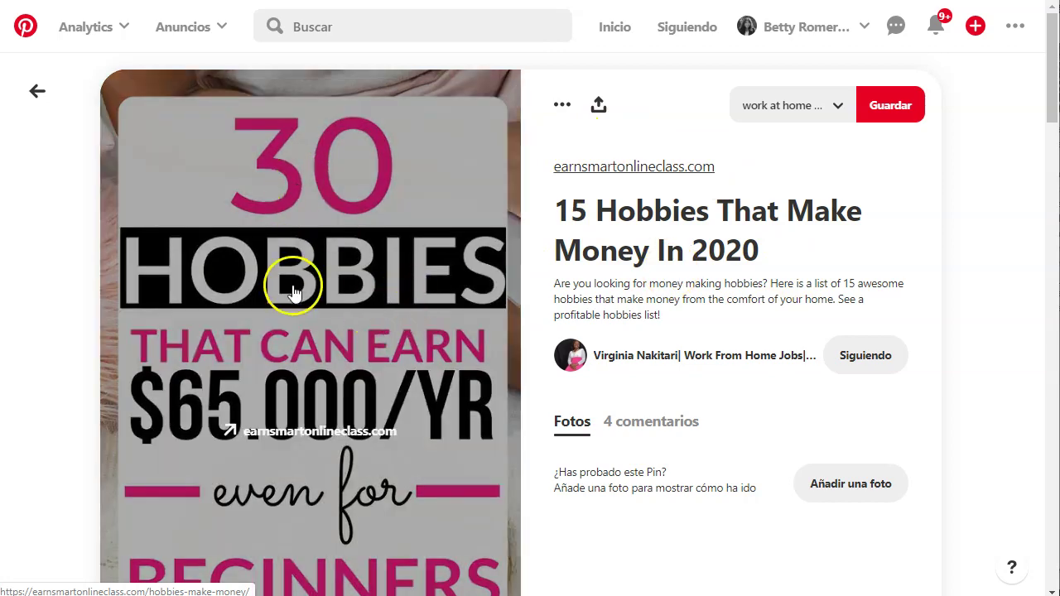
{"action": "scroll", "coordinate": [293, 284], "scroll_direction": "down", "scroll_amount": 4}
{"action": "scroll", "coordinate": [297, 286], "scroll_direction": "up", "scroll_amount": 4}
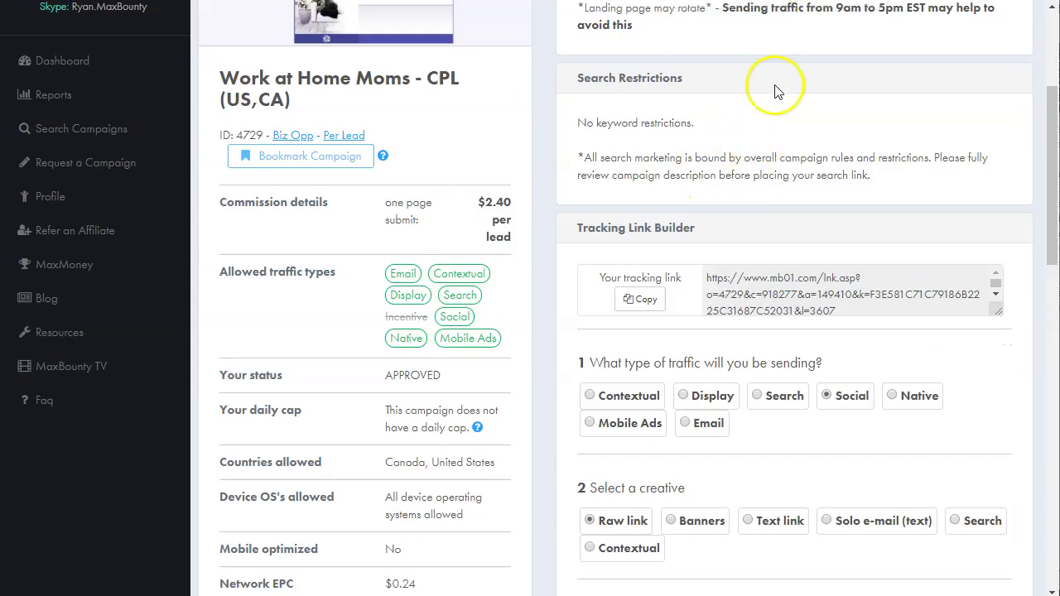
Switch to the MaxBounty Work at Home Moms campaign and apply Sub ID 1 "pinteresmakemoney" and Sub ID 2 "athome" to the tracking link
{"action": "scroll", "coordinate": [687, 389], "scroll_direction": "down", "scroll_amount": 2}
{"action": "scroll", "coordinate": [678, 386], "scroll_direction": "down", "scroll_amount": 10}
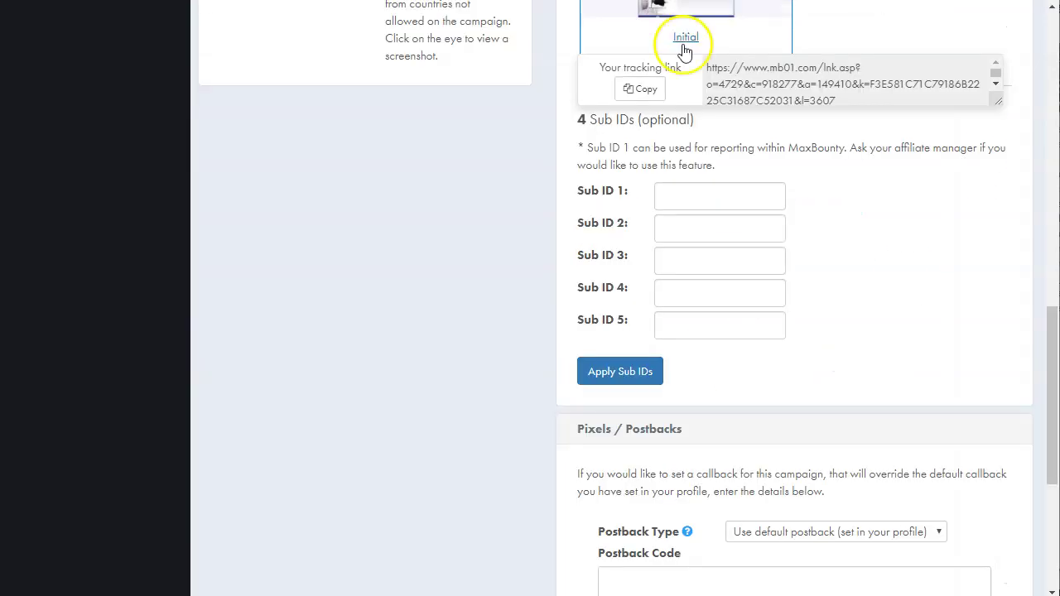
{"action": "left_click", "coordinate": [702, 191]}
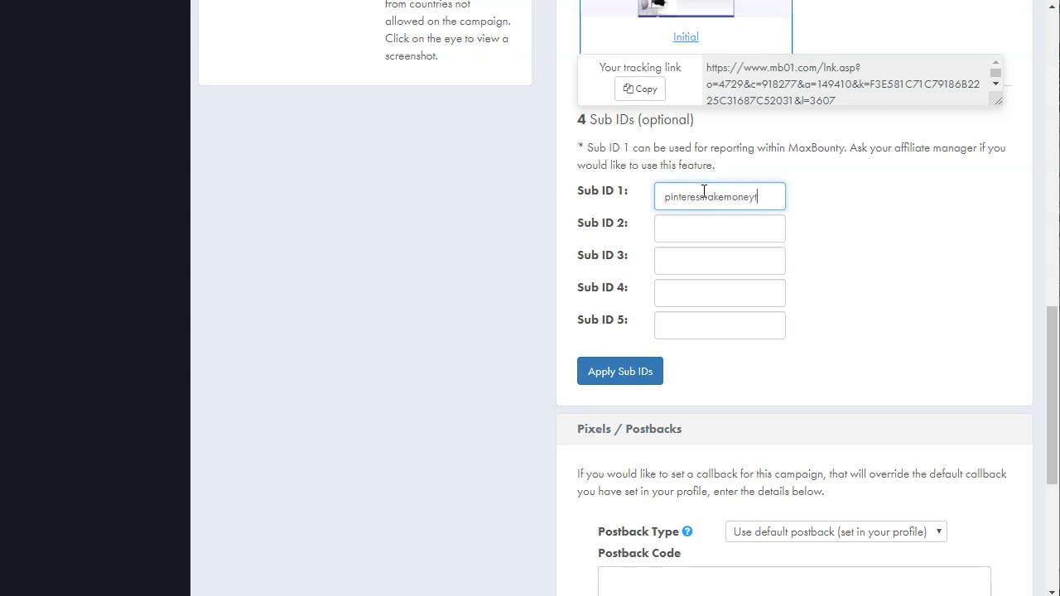
{"action": "left_click", "coordinate": [697, 230]}
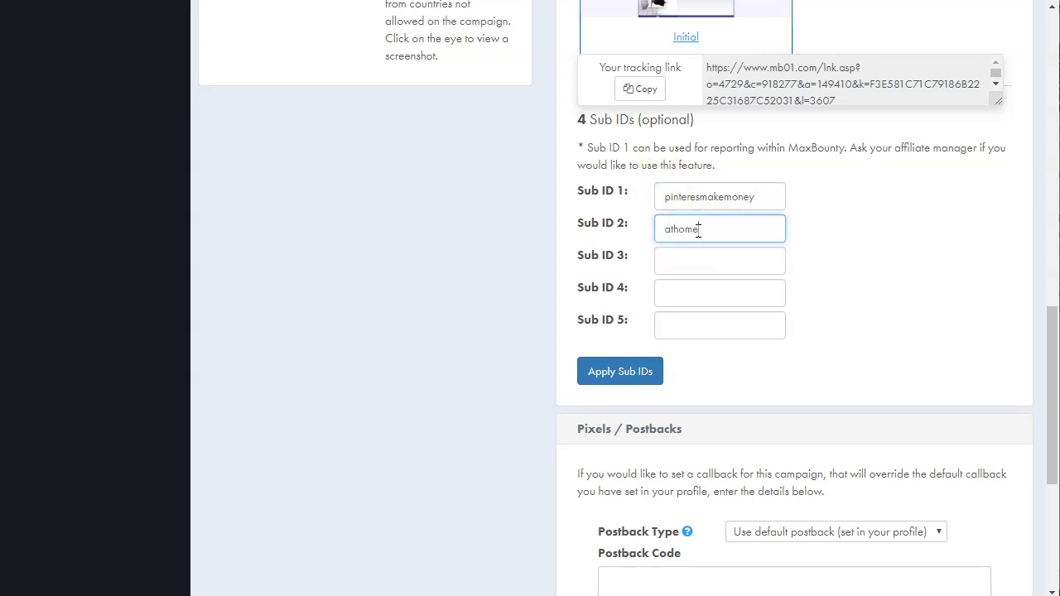
{"action": "left_click", "coordinate": [622, 377]}
{"action": "scroll", "coordinate": [951, 202], "scroll_direction": "up", "scroll_amount": 2}
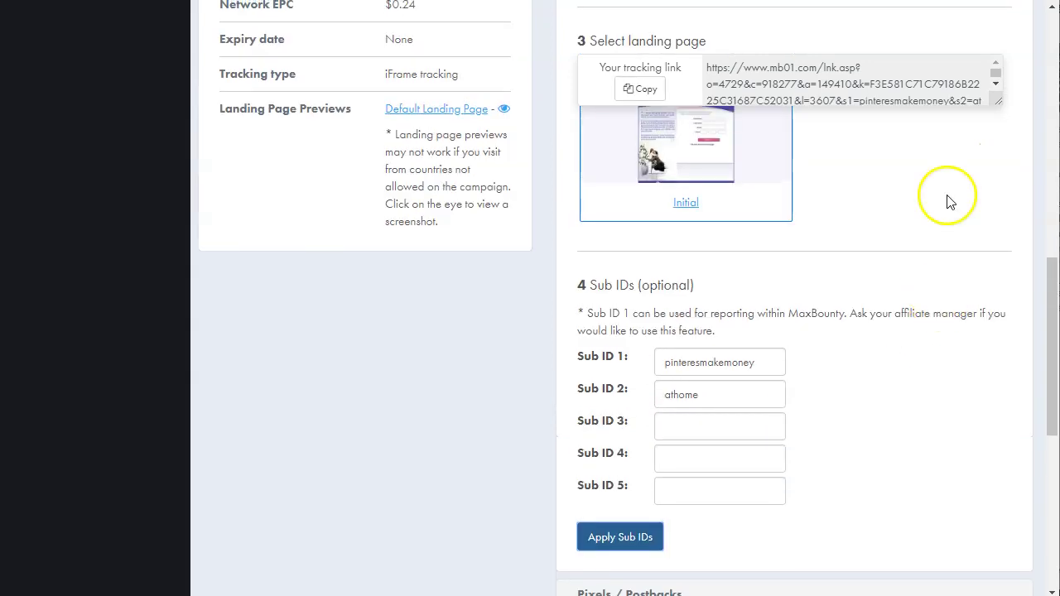
Enlarge the tracking link box to show the whole link and select the link text
{"action": "left_click", "coordinate": [999, 106]}
{"action": "left_click_drag", "start_coordinate": [999, 104], "coordinate": [1016, 168]}
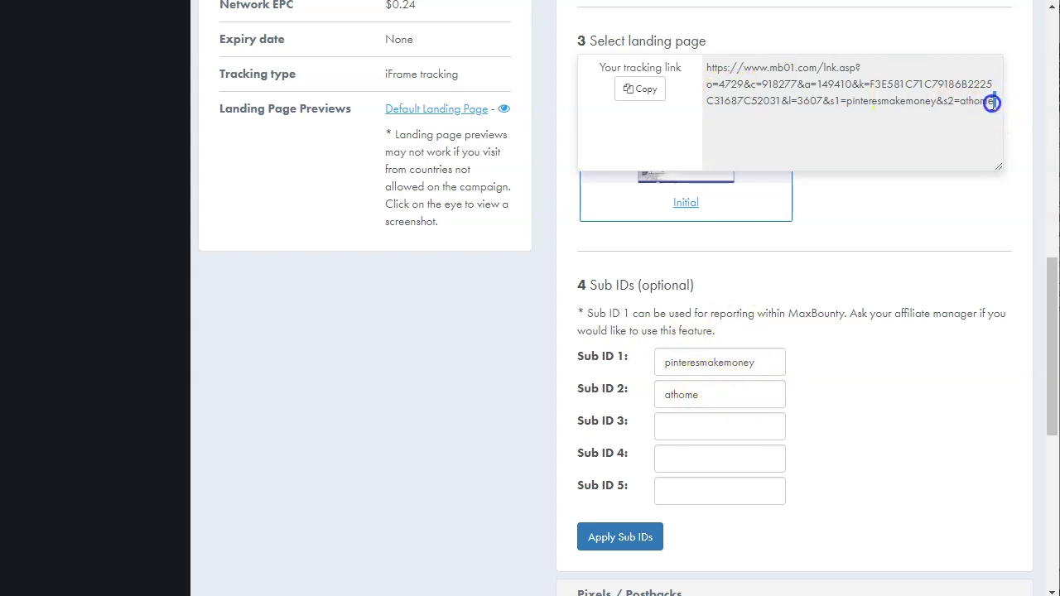
{"action": "left_click_drag", "start_coordinate": [992, 102], "coordinate": [724, 82]}
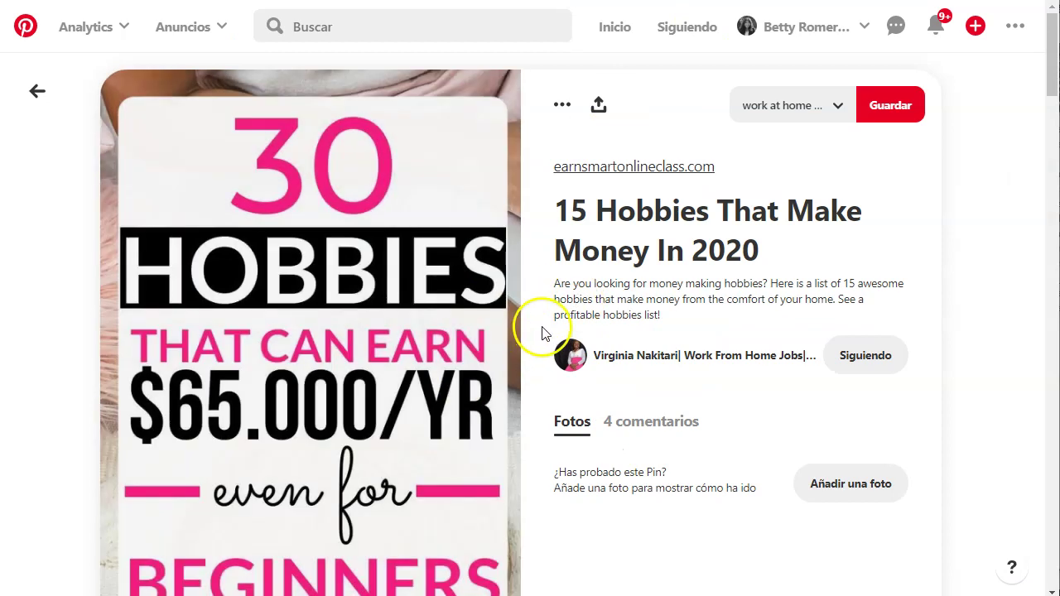
Switch back to the hobbies pin on Pinterest and examine its text layout and background image
{"action": "scroll", "coordinate": [340, 307], "scroll_direction": "down", "scroll_amount": 3}
{"action": "scroll", "coordinate": [350, 307], "scroll_direction": "up", "scroll_amount": 2}
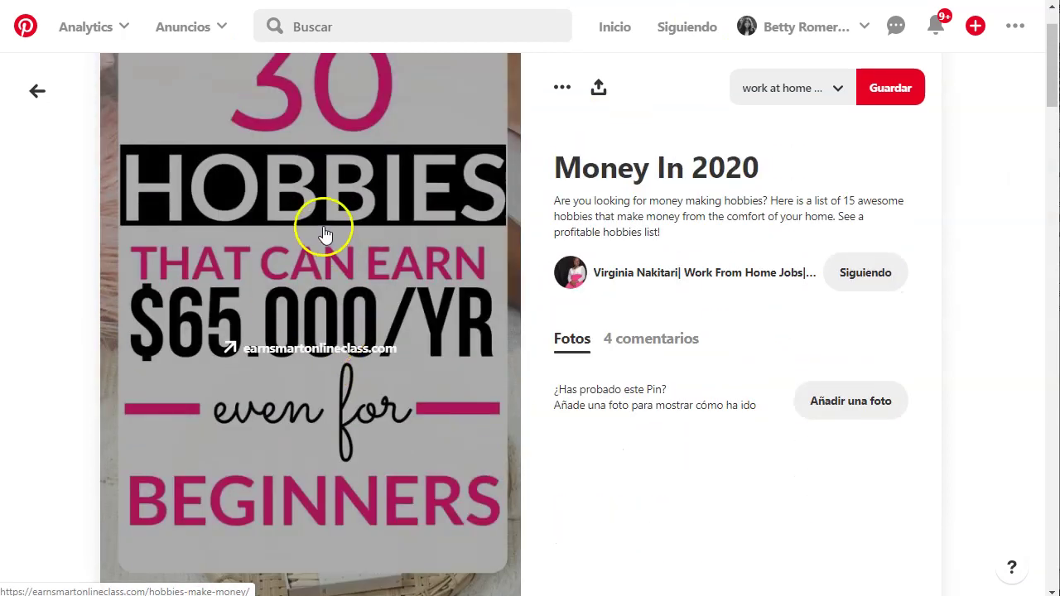
{"action": "scroll", "coordinate": [321, 240], "scroll_direction": "up", "scroll_amount": 1}
{"action": "scroll", "coordinate": [321, 248], "scroll_direction": "down", "scroll_amount": 4}
{"action": "scroll", "coordinate": [325, 322], "scroll_direction": "up", "scroll_amount": 1}
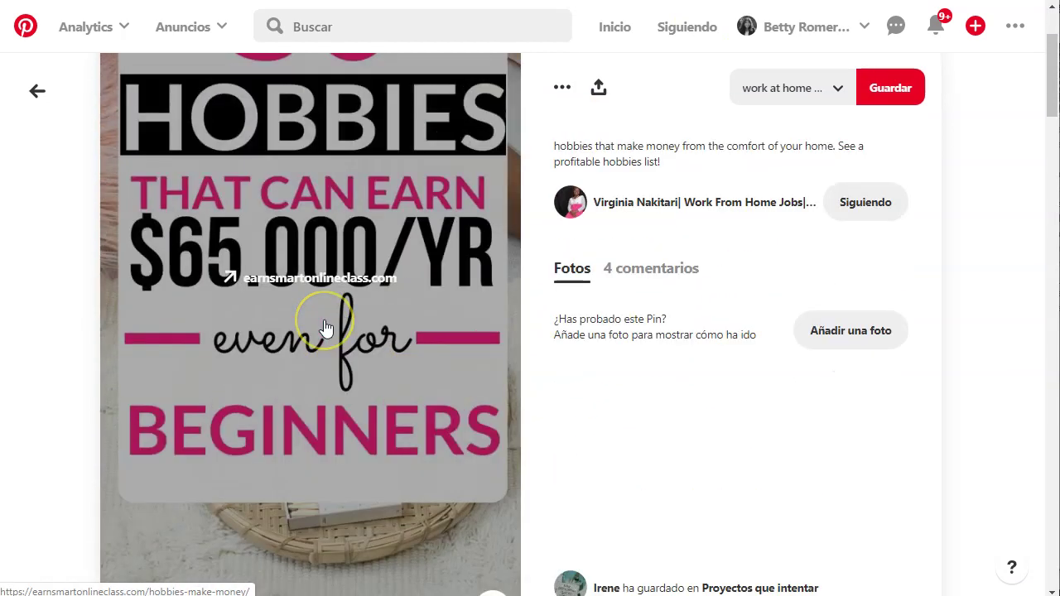
{"action": "scroll", "coordinate": [325, 327], "scroll_direction": "up", "scroll_amount": 1}
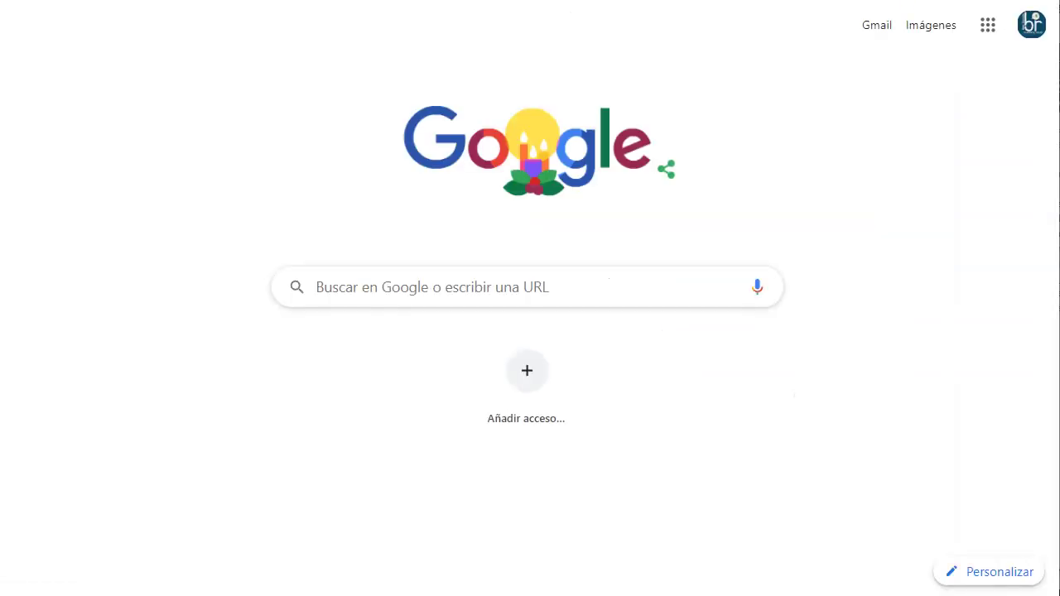
Go to canva.com, search for "pinteres" and open the suggested design type "Imagen para Pinterest"
{"action": "type", "text": "canva.com"}
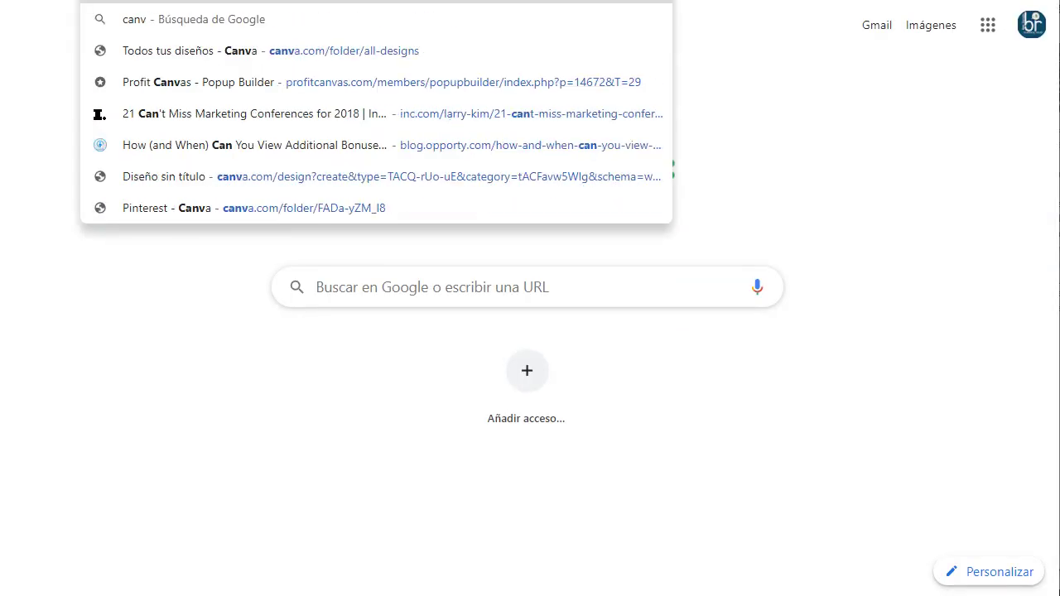
{"action": "key", "text": "Return"}
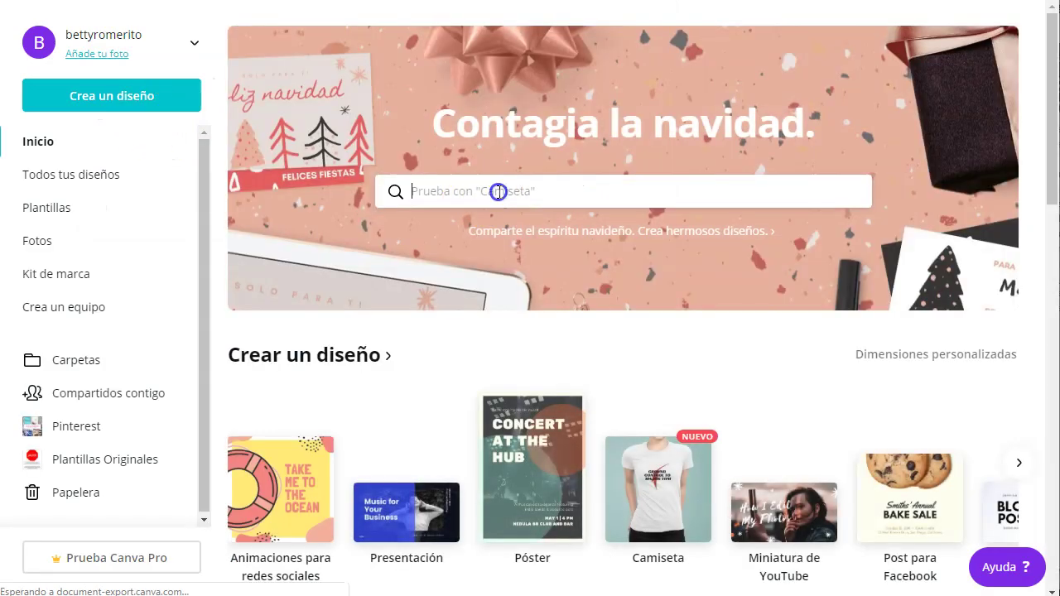
{"action": "left_click", "coordinate": [499, 192]}
{"action": "type", "text": "pinteres"}
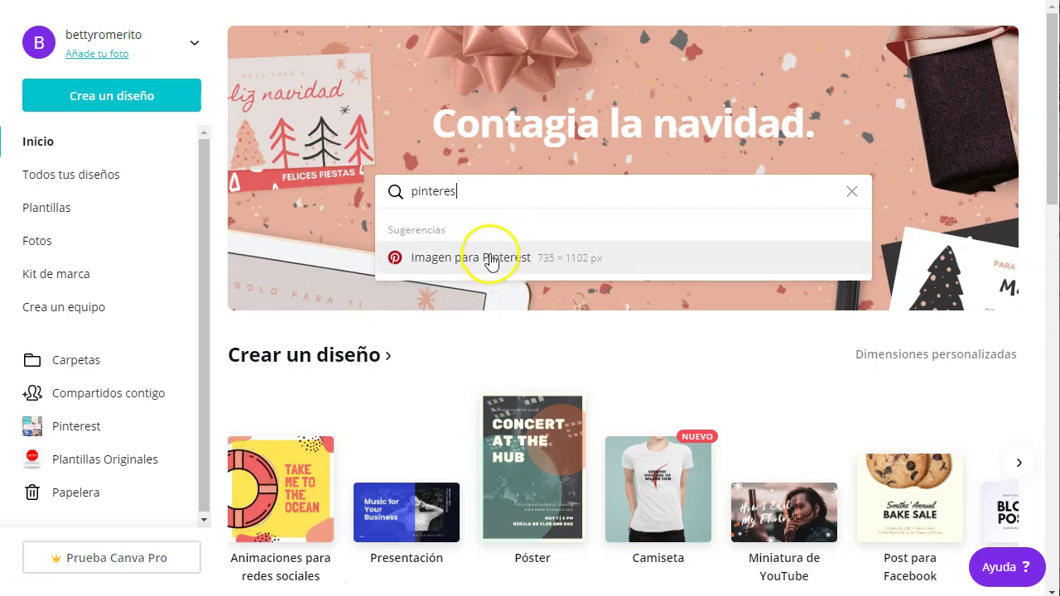
{"action": "left_click", "coordinate": [485, 255]}
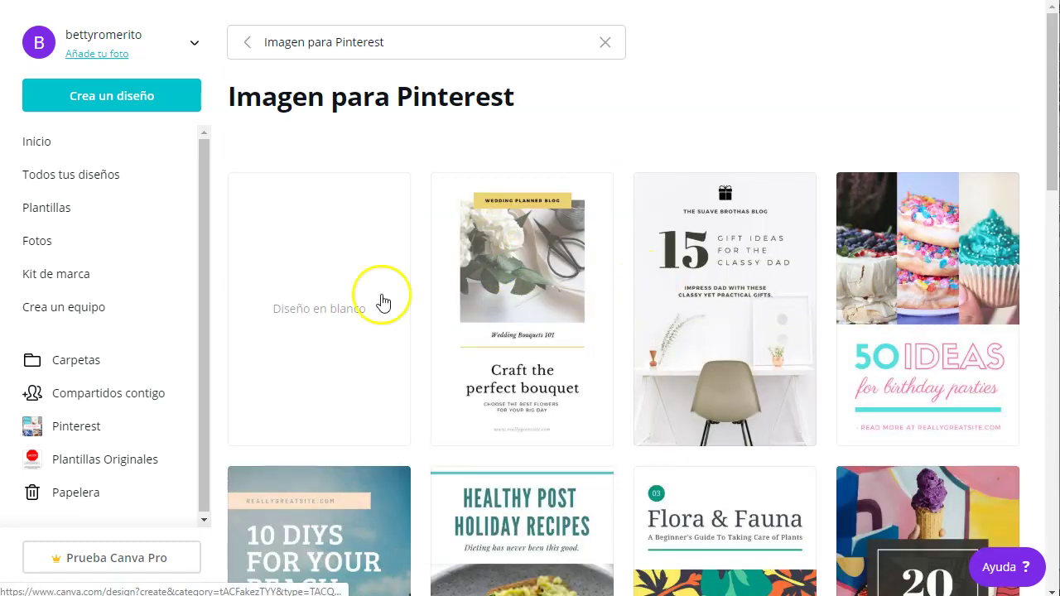
Browse the Pinterest image templates for layout ideas and compare them with the hobbies pin on Pinterest
{"action": "scroll", "coordinate": [828, 300], "scroll_direction": "down", "scroll_amount": 6}
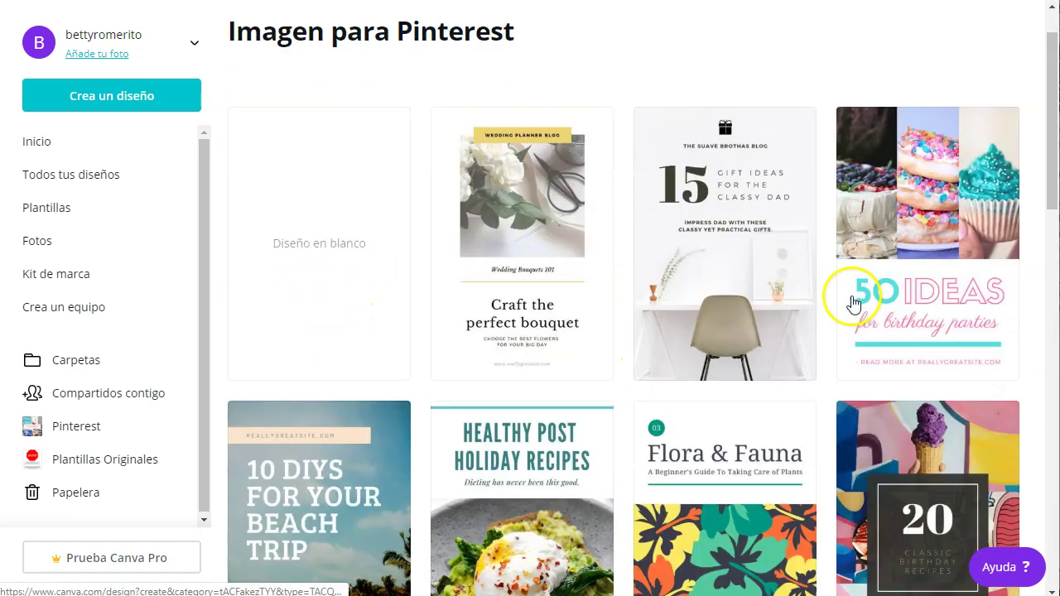
{"action": "scroll", "coordinate": [596, 373], "scroll_direction": "down", "scroll_amount": 7}
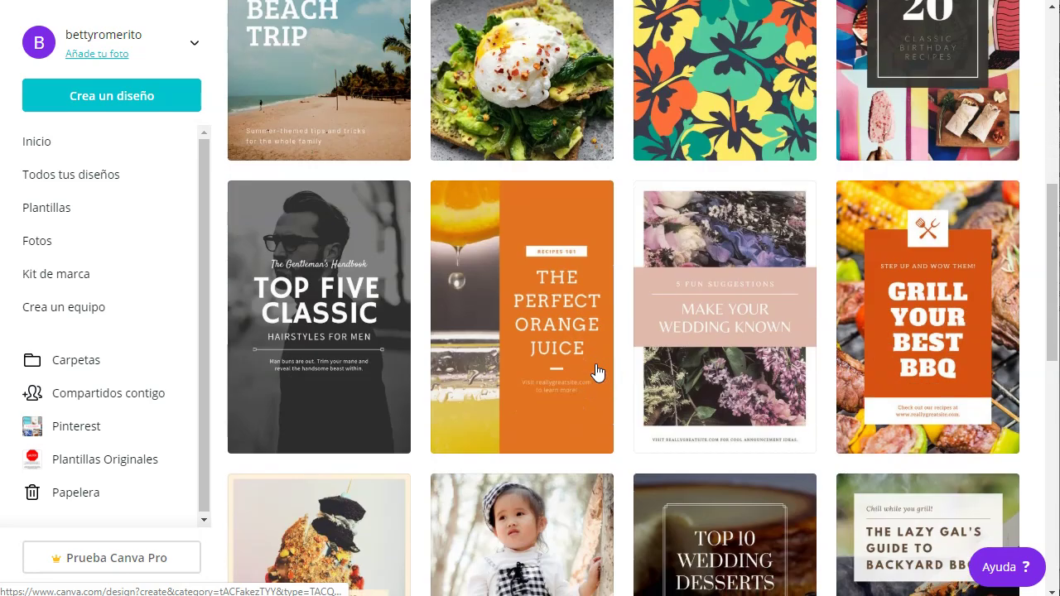
{"action": "scroll", "coordinate": [596, 368], "scroll_direction": "down", "scroll_amount": 2}
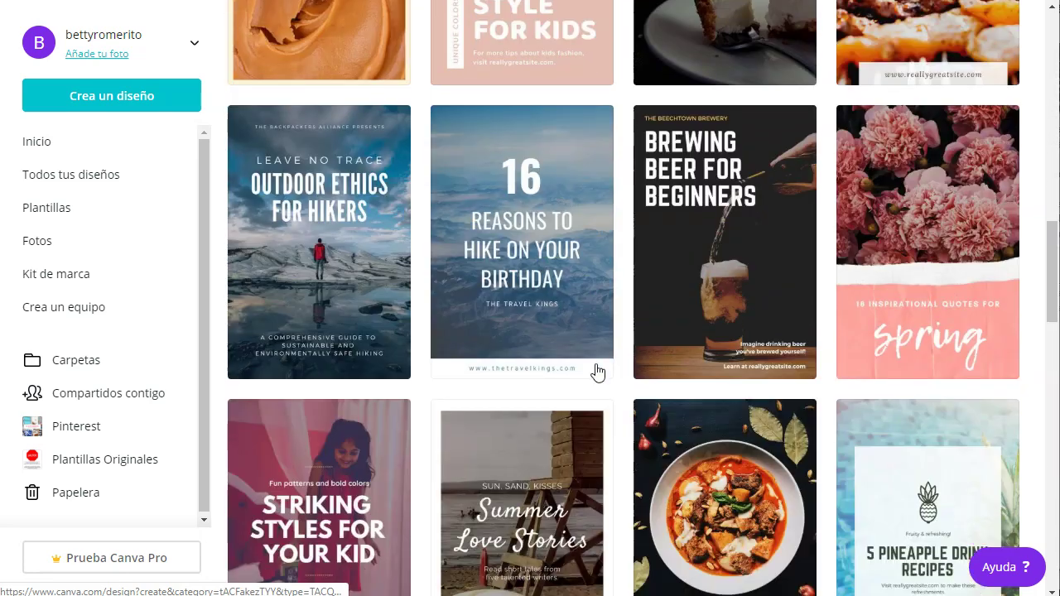
{"action": "left_click", "coordinate": [548, 276]}
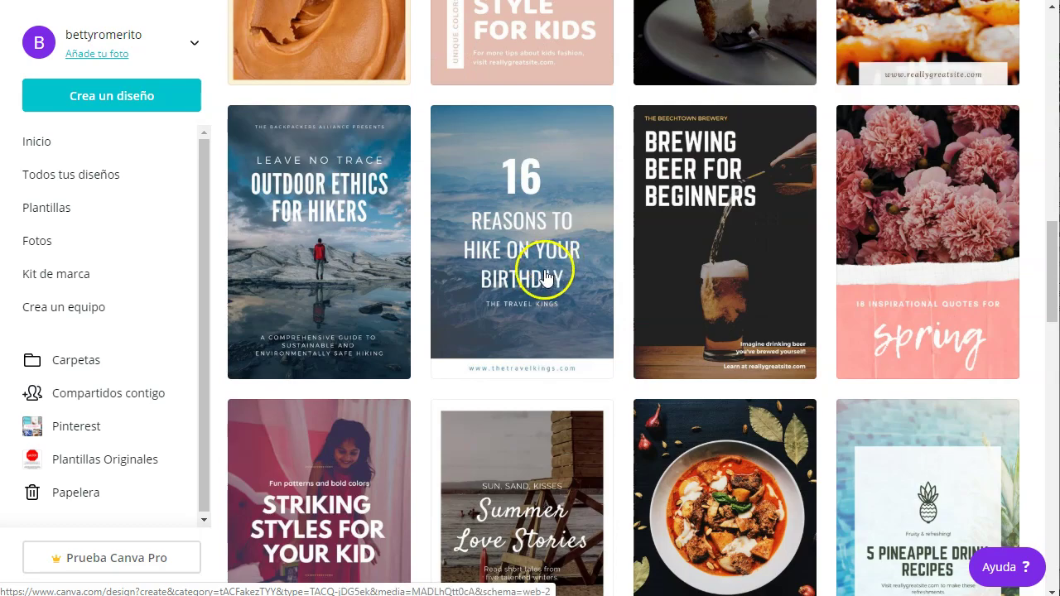
{"action": "scroll", "coordinate": [545, 276], "scroll_direction": "down", "scroll_amount": 5}
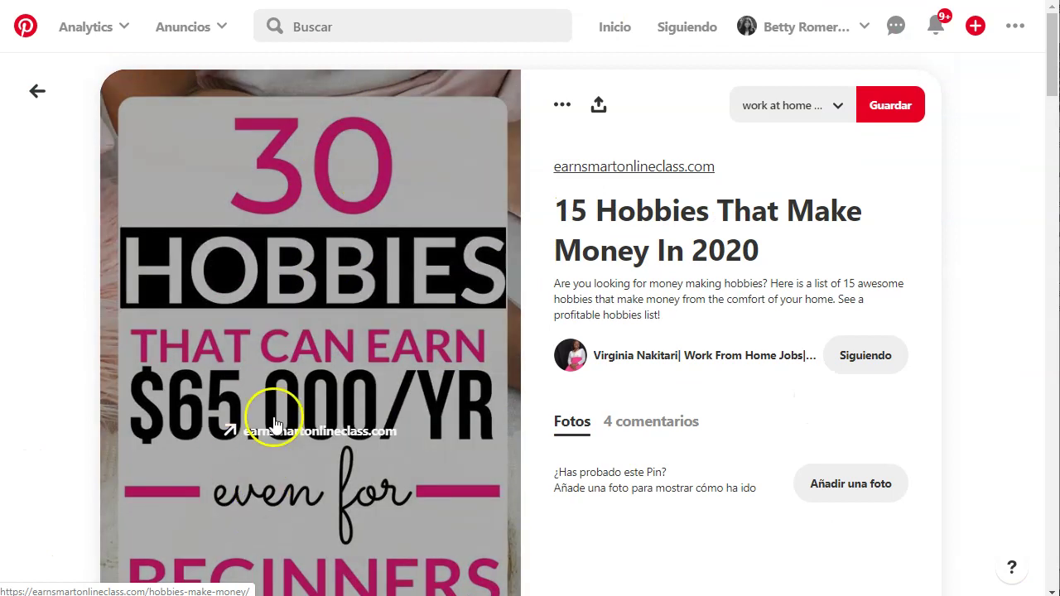
{"action": "scroll", "coordinate": [367, 241], "scroll_direction": "down", "scroll_amount": 2}
{"action": "scroll", "coordinate": [315, 302], "scroll_direction": "up", "scroll_amount": 2}
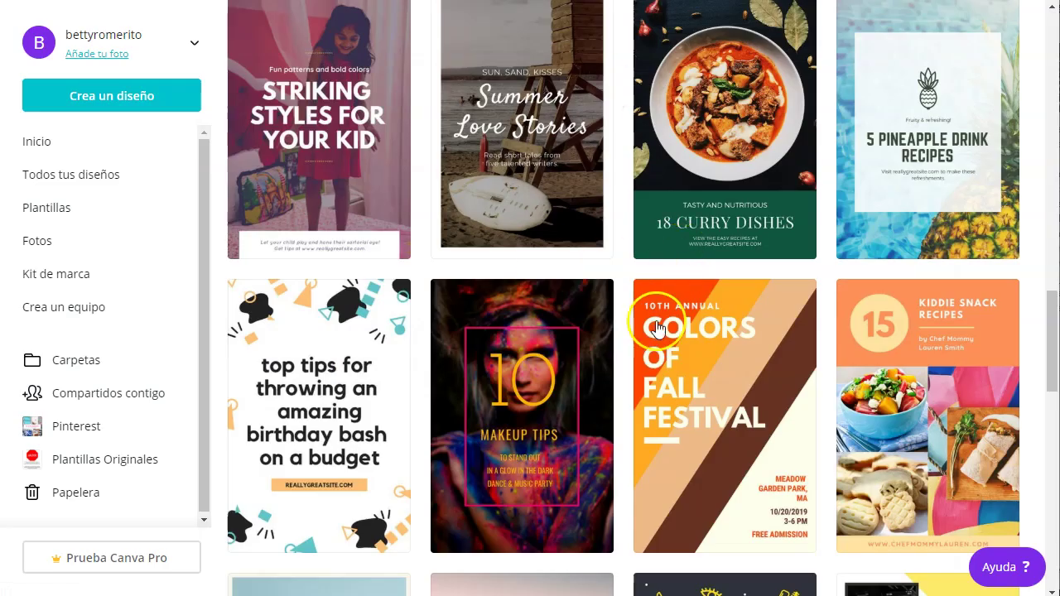
{"action": "scroll", "coordinate": [655, 328], "scroll_direction": "up", "scroll_amount": 14}
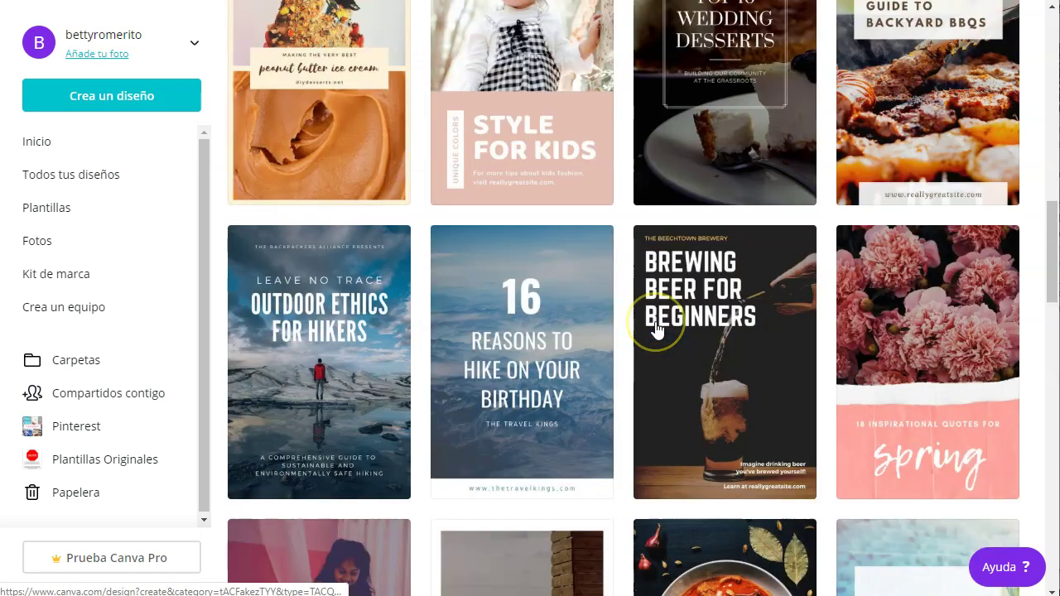
{"action": "scroll", "coordinate": [655, 328], "scroll_direction": "up", "scroll_amount": 5}
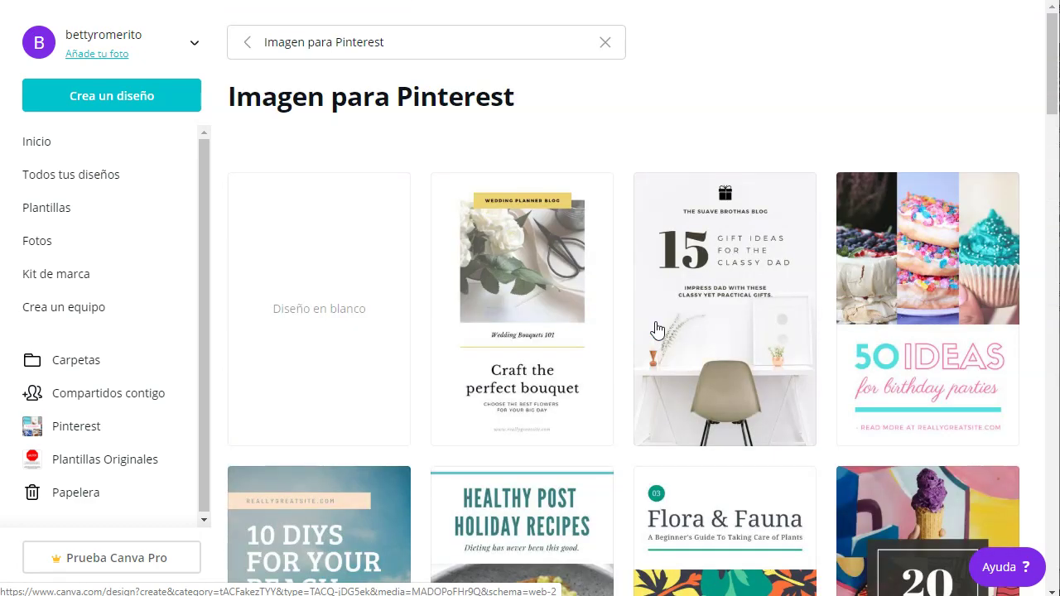
Create a blank Pinterest image design
{"action": "scroll", "coordinate": [656, 329], "scroll_direction": "down", "scroll_amount": 1}
{"action": "left_click", "coordinate": [342, 248]}
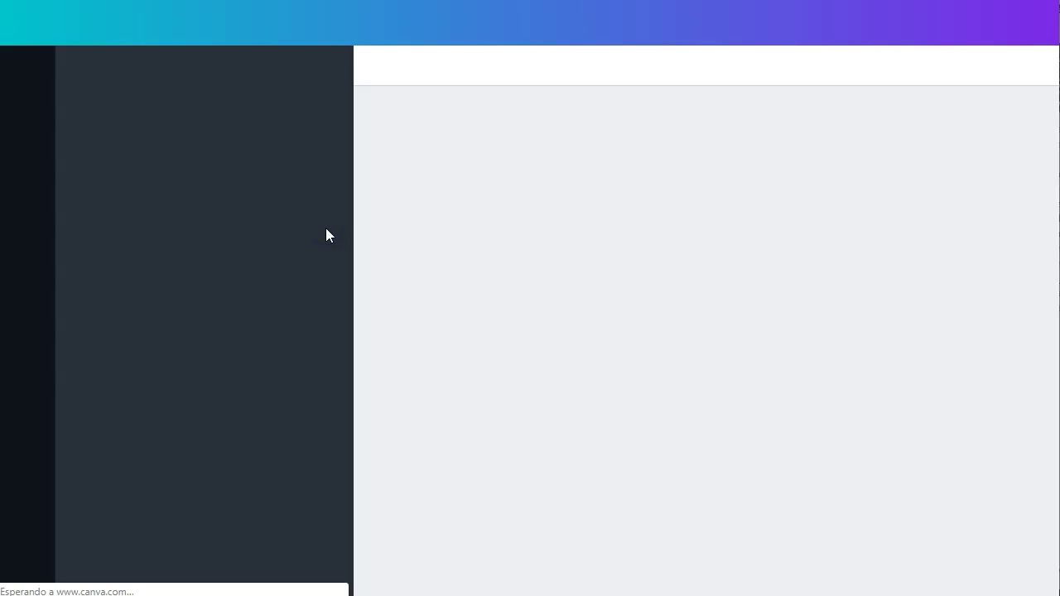
{"action": "left_click", "coordinate": [708, 343]}
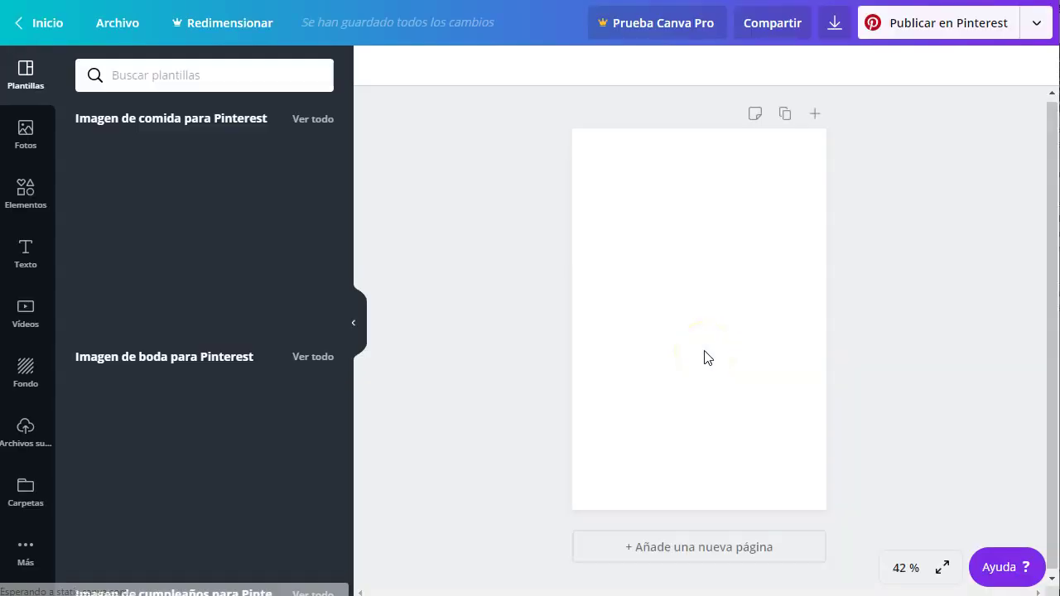
{"action": "left_click", "coordinate": [189, 55]}
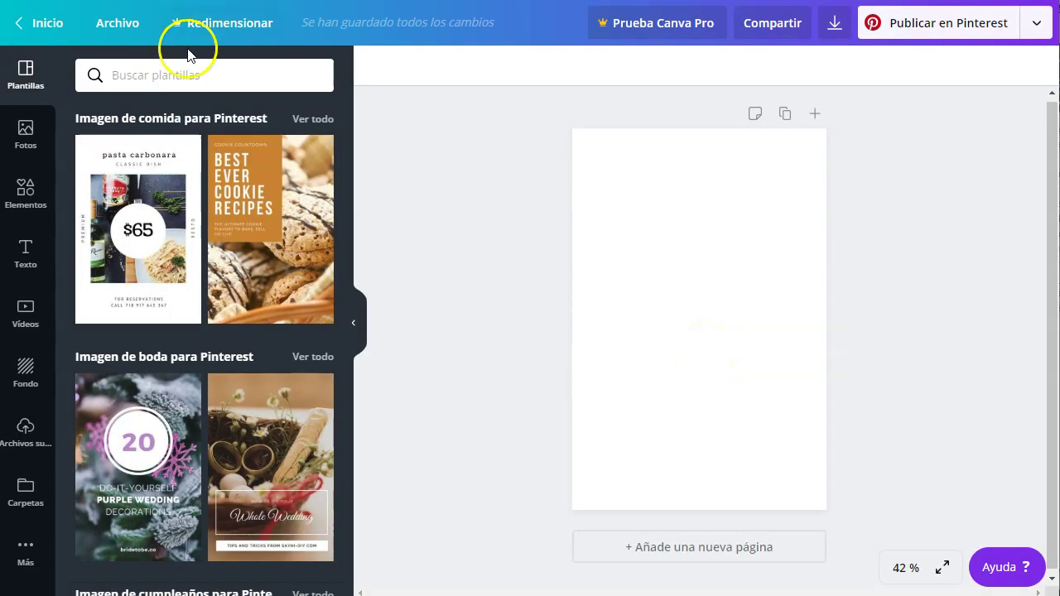
Search Canva's photo library for "working on pc"
{"action": "left_click", "coordinate": [25, 131]}
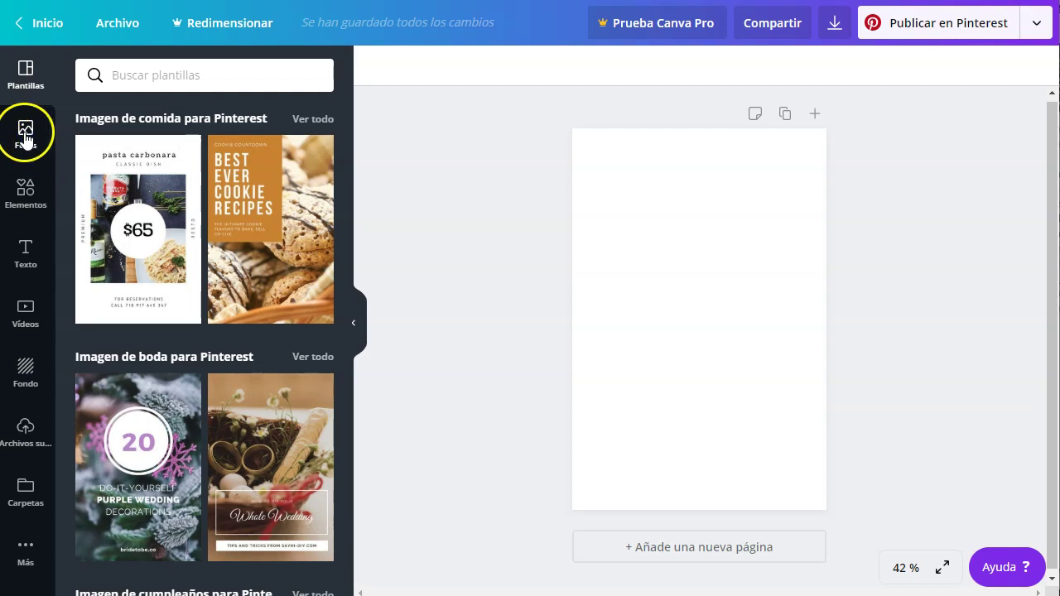
{"action": "left_click", "coordinate": [277, 252]}
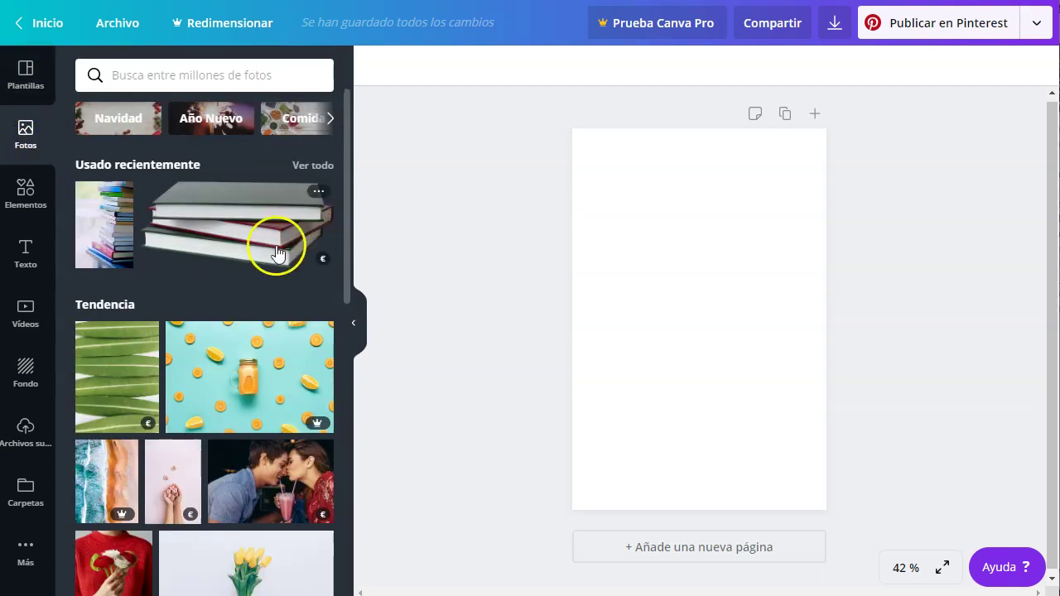
{"action": "scroll", "coordinate": [241, 273], "scroll_direction": "down", "scroll_amount": 5}
{"action": "scroll", "coordinate": [241, 249], "scroll_direction": "up", "scroll_amount": 5}
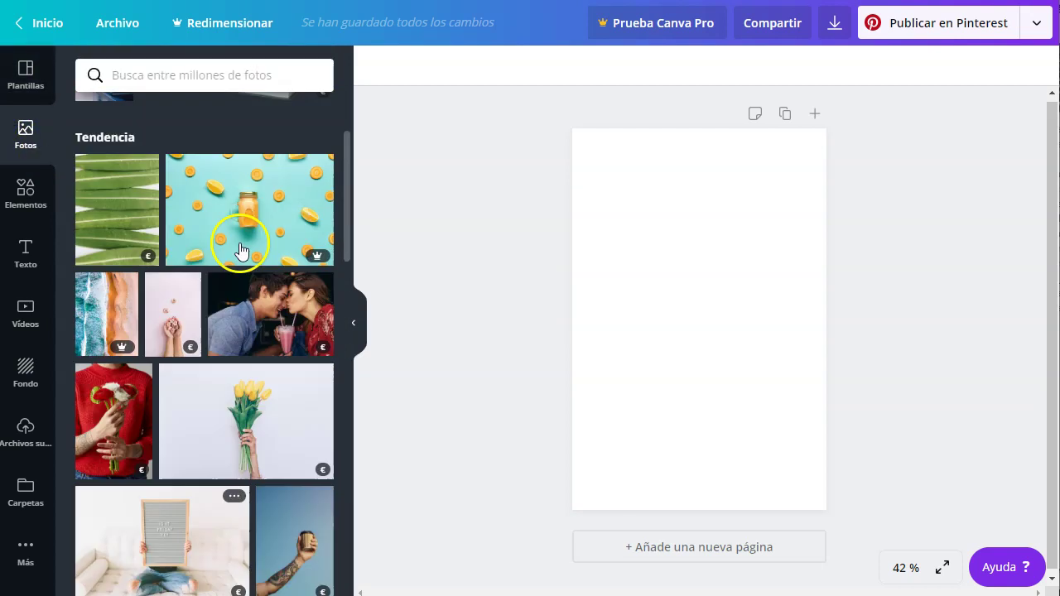
{"action": "left_click", "coordinate": [224, 77]}
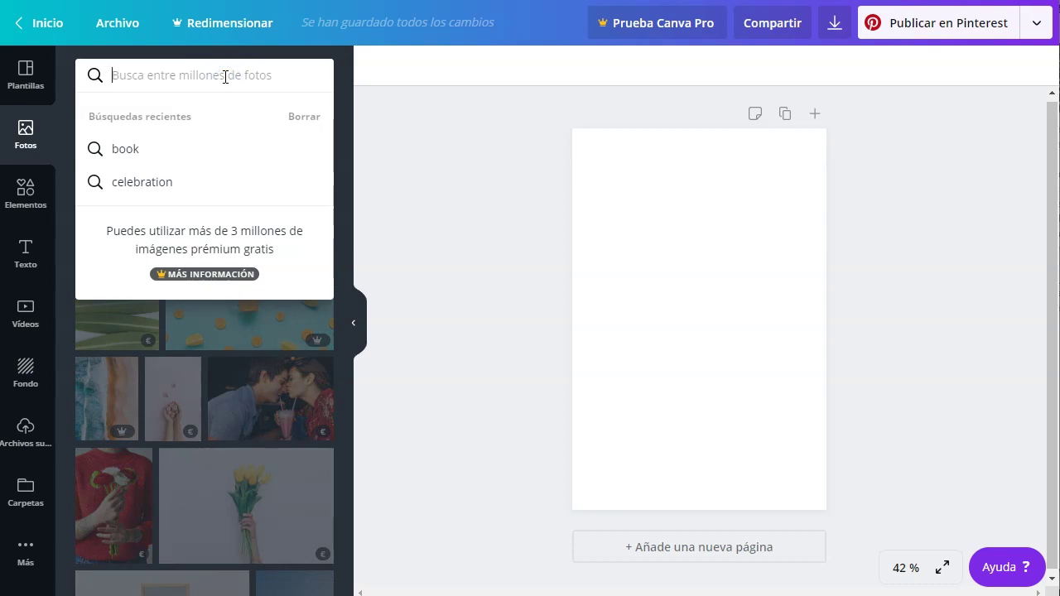
{"action": "type", "text": "pc"}
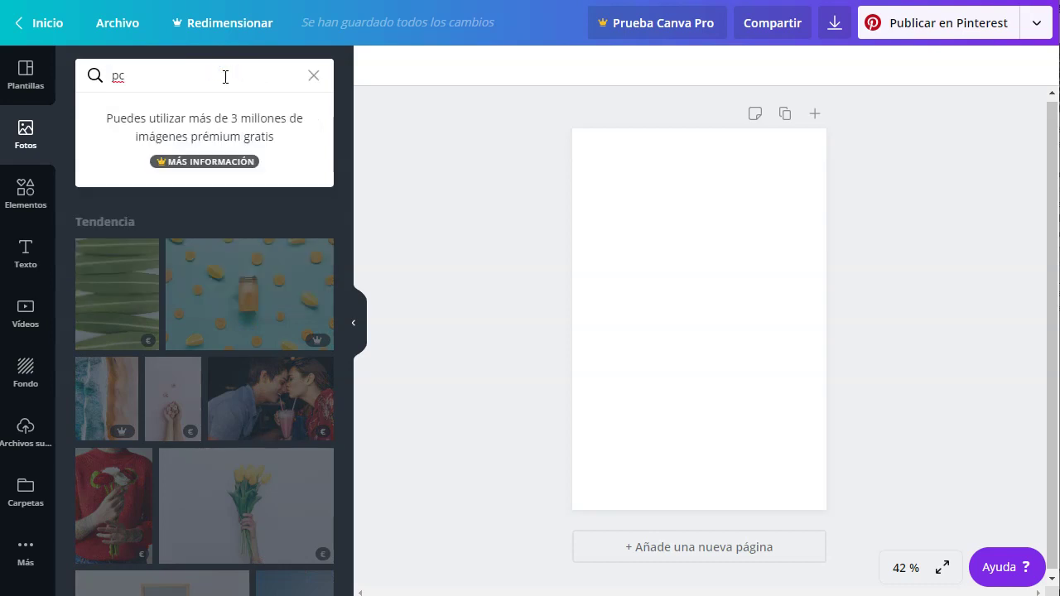
{"action": "key", "text": "BackSpace"}
{"action": "key", "text": "BackSpace"}
{"action": "type", "text": "wor"}
{"action": "key", "text": "Return"}
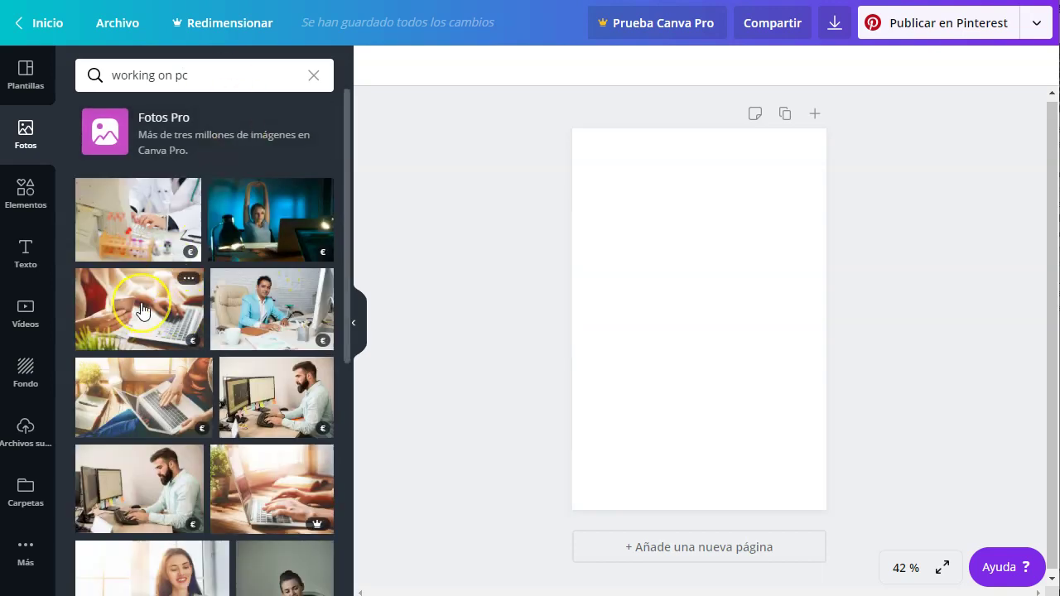
Browse the "working on pc" photo results for a suitable free background image of a woman working on a computer
{"action": "scroll", "coordinate": [142, 310], "scroll_direction": "down", "scroll_amount": 1}
{"action": "scroll", "coordinate": [240, 426], "scroll_direction": "down", "scroll_amount": 2}
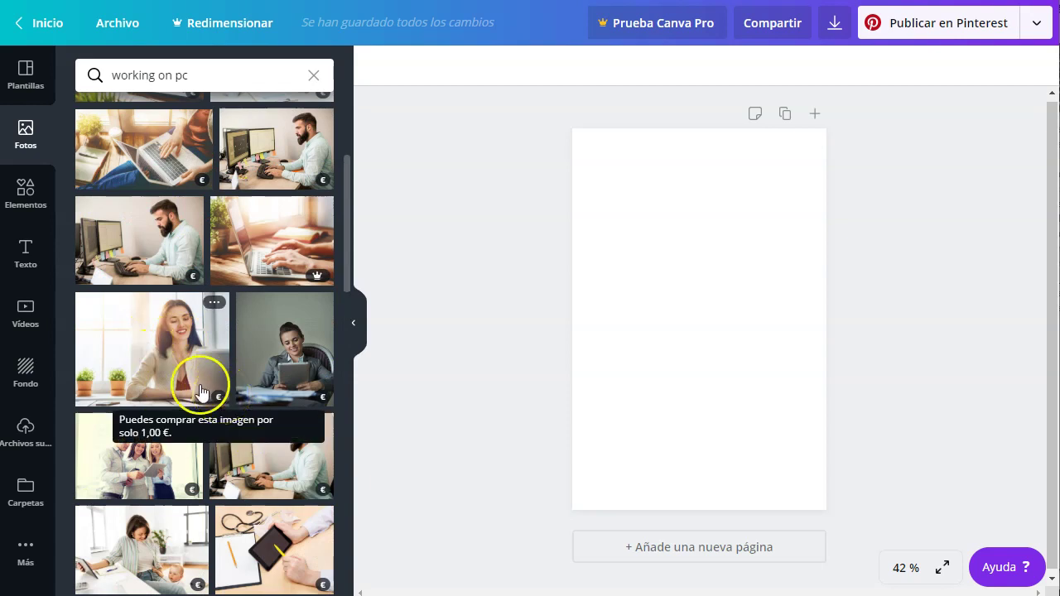
{"action": "scroll", "coordinate": [166, 361], "scroll_direction": "up", "scroll_amount": 2}
{"action": "scroll", "coordinate": [163, 361], "scroll_direction": "up", "scroll_amount": 1}
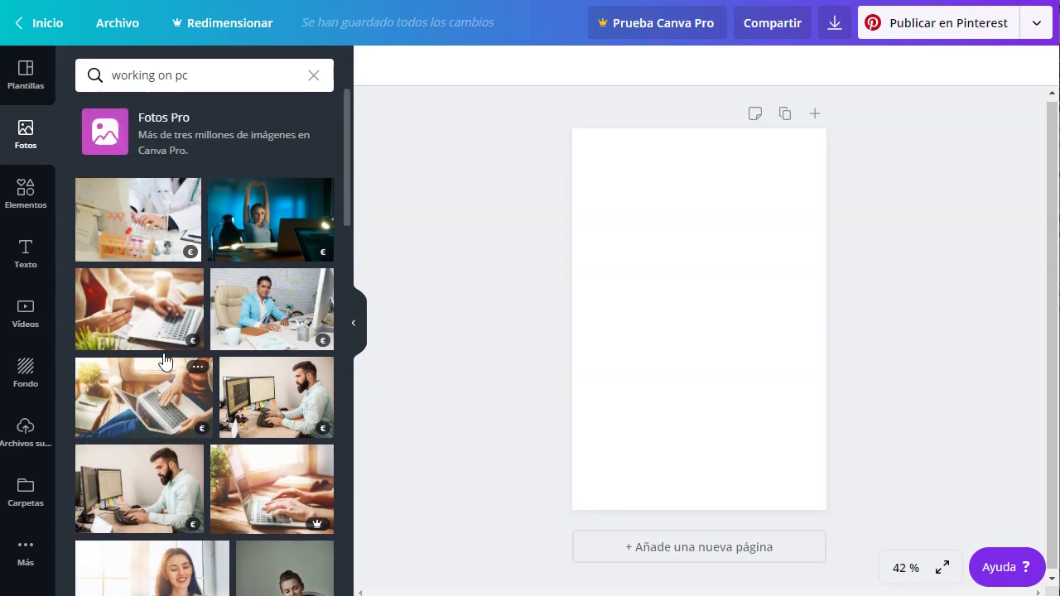
{"action": "left_click", "coordinate": [257, 225]}
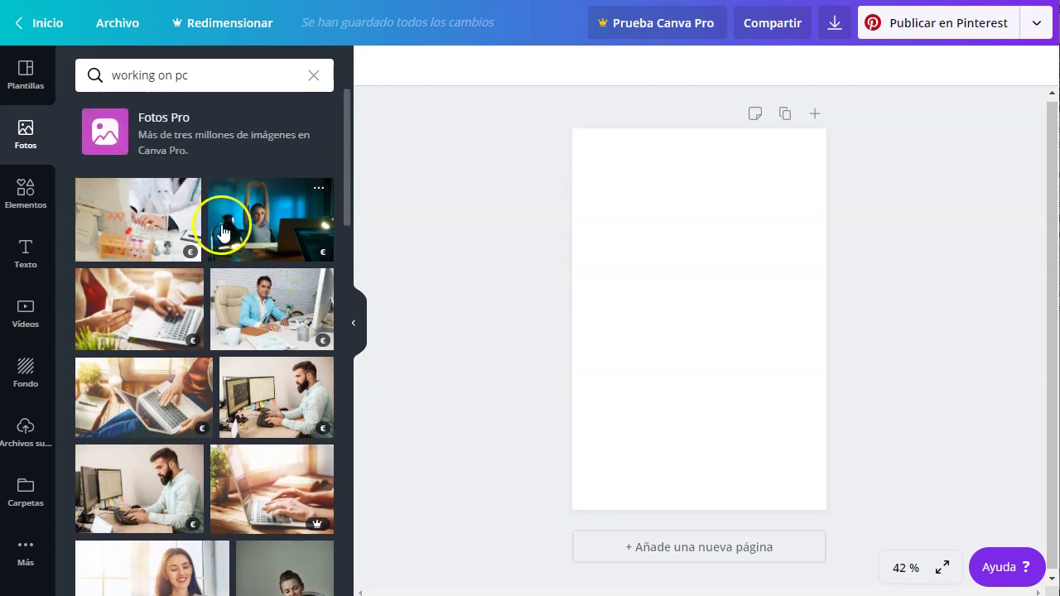
{"action": "scroll", "coordinate": [167, 240], "scroll_direction": "down", "scroll_amount": 10}
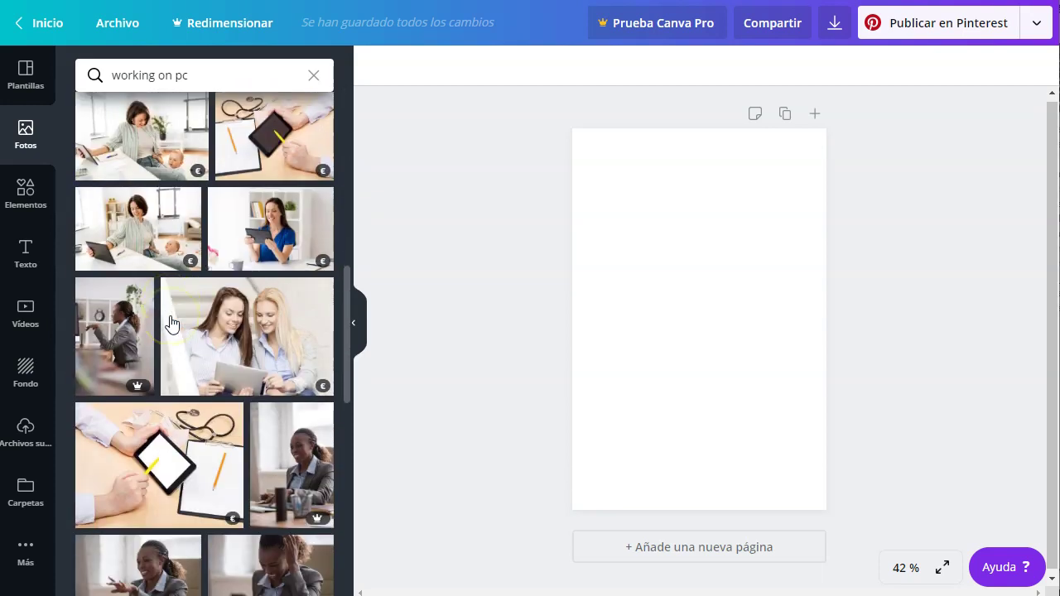
{"action": "scroll", "coordinate": [157, 332], "scroll_direction": "down", "scroll_amount": 10}
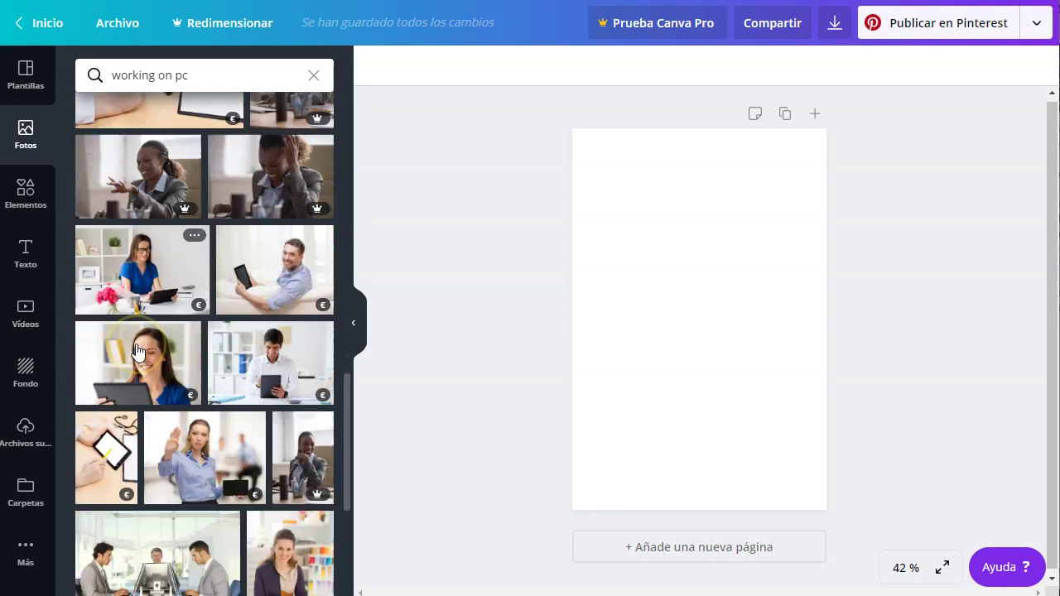
{"action": "scroll", "coordinate": [138, 353], "scroll_direction": "down", "scroll_amount": 3}
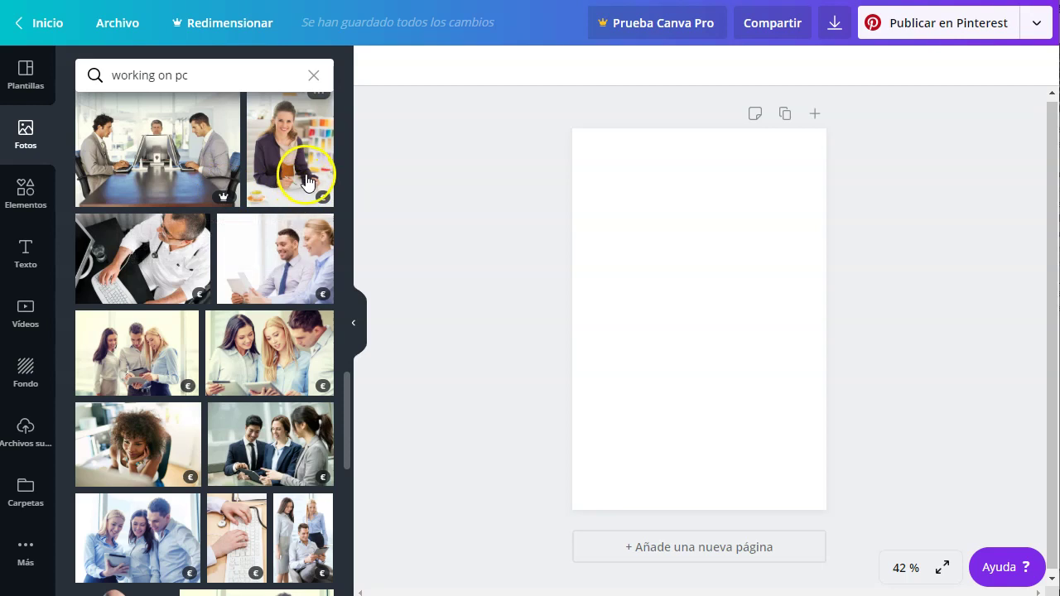
{"action": "mouse_move", "coordinate": [324, 204]}
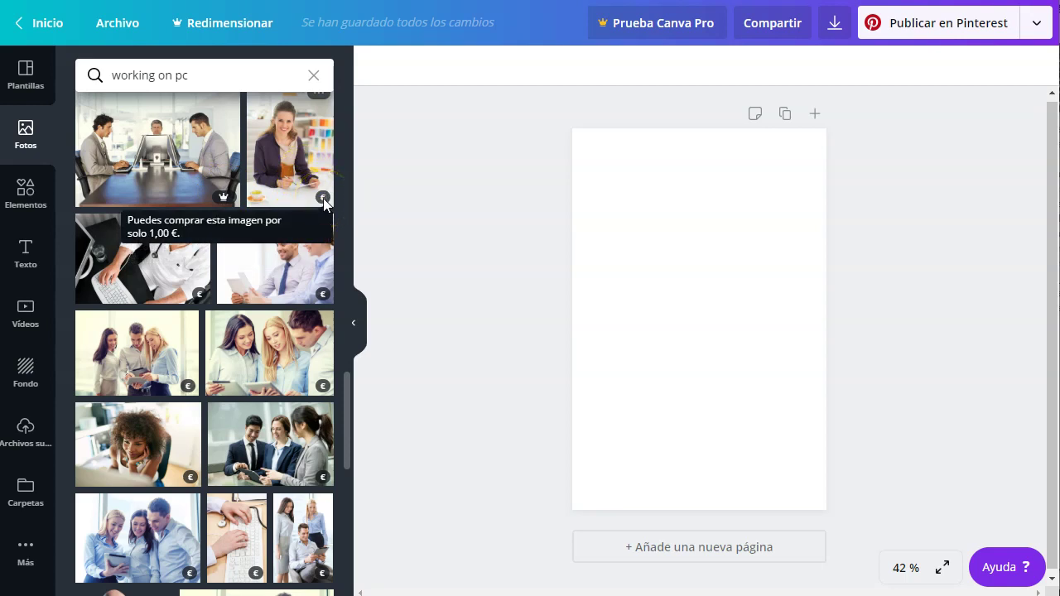
{"action": "scroll", "coordinate": [237, 279], "scroll_direction": "down", "scroll_amount": 10}
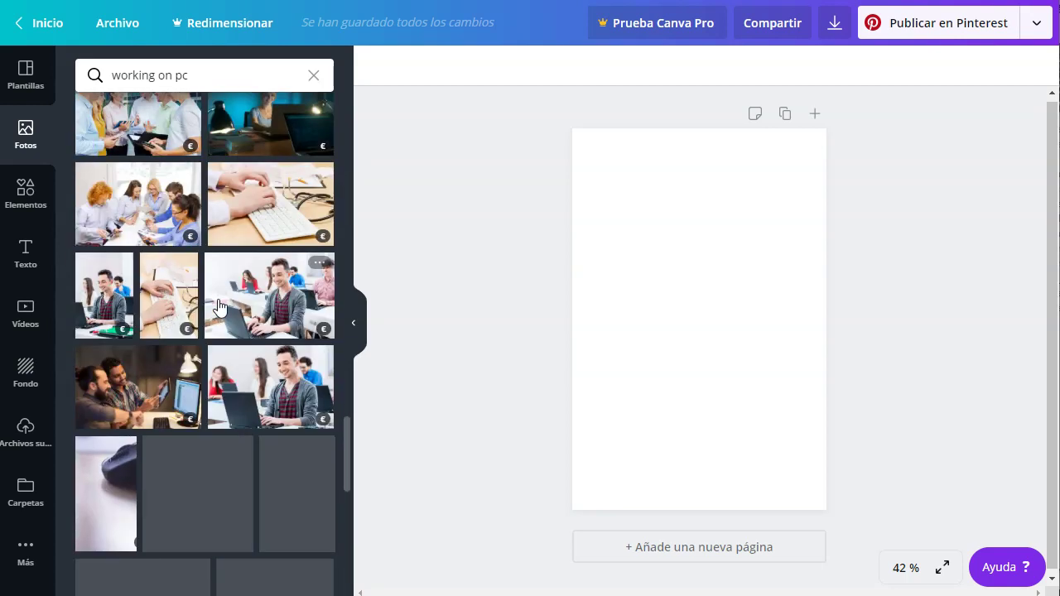
{"action": "scroll", "coordinate": [218, 307], "scroll_direction": "down", "scroll_amount": 3}
{"action": "scroll", "coordinate": [218, 307], "scroll_direction": "down", "scroll_amount": 3}
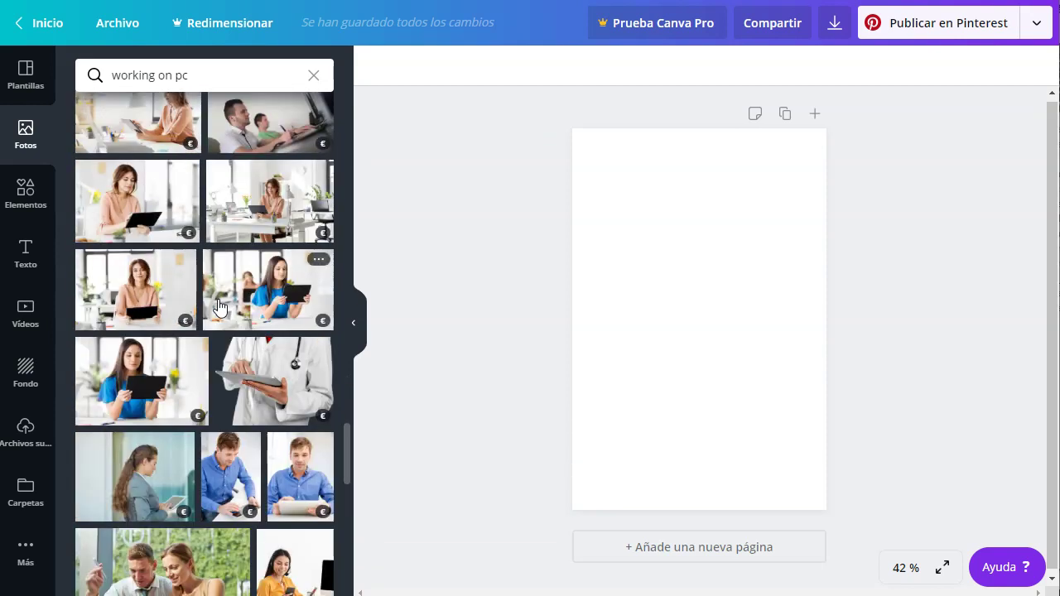
{"action": "scroll", "coordinate": [217, 307], "scroll_direction": "down", "scroll_amount": 3}
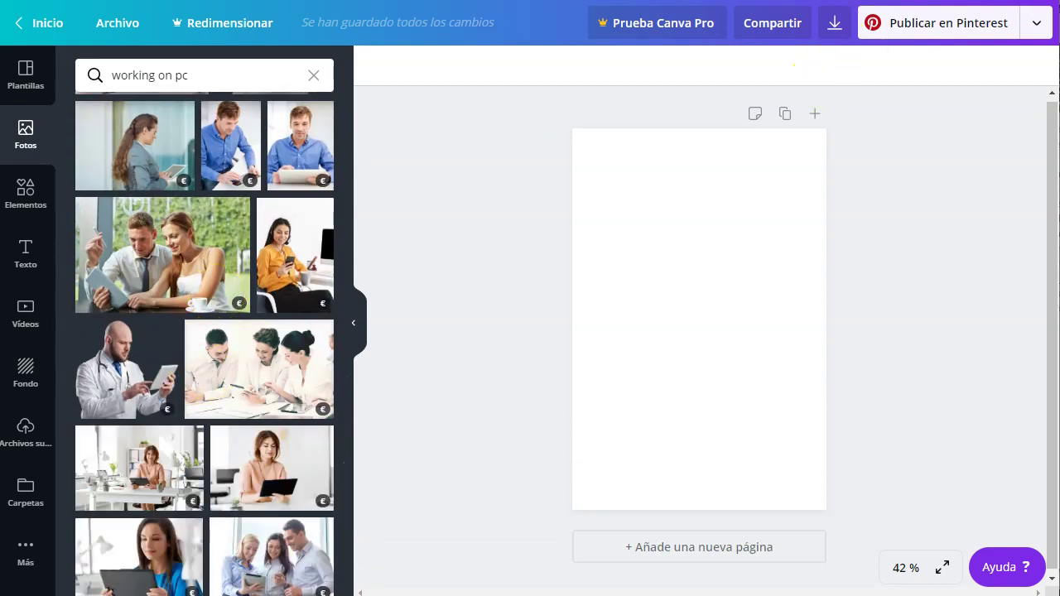
Open the Pixabay website in a new browser tab
{"action": "key", "text": "ctrl+t"}
{"action": "type", "text": "pi"}
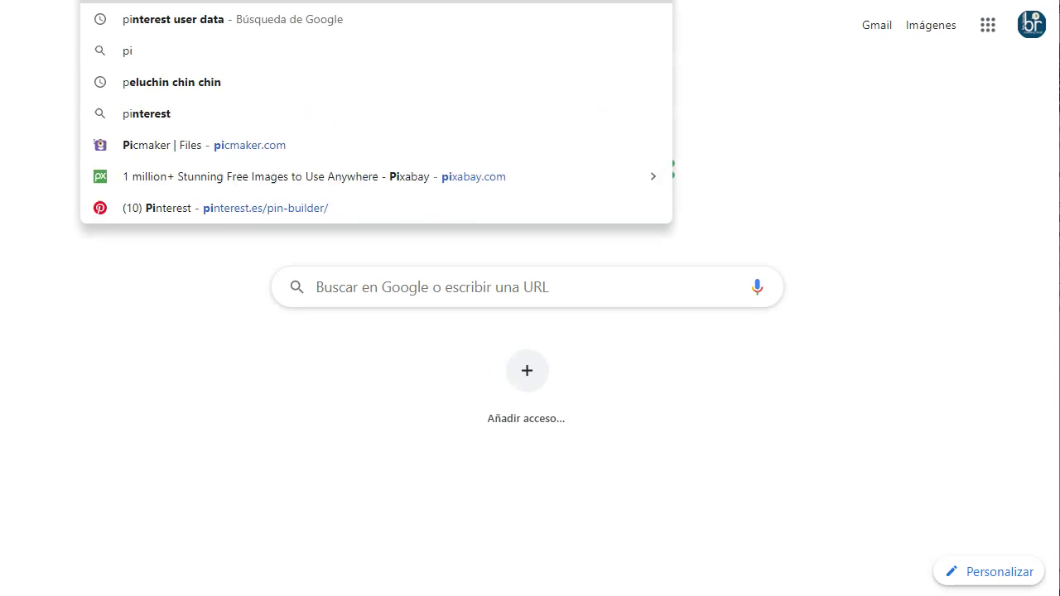
{"action": "type", "text": "xabay"}
{"action": "key", "text": "Return"}
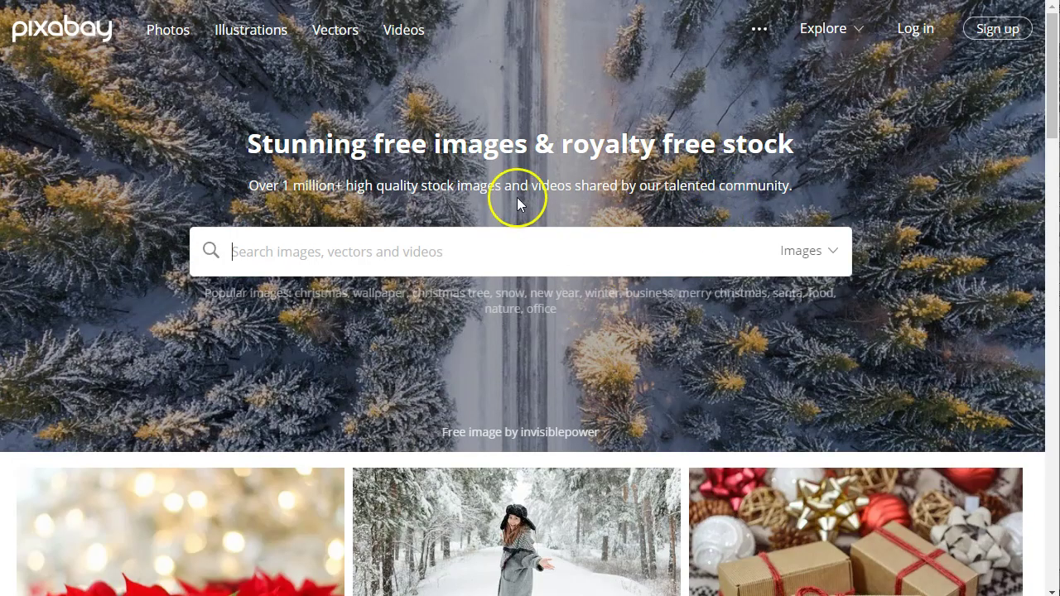
{"action": "type", "text": "wor"}
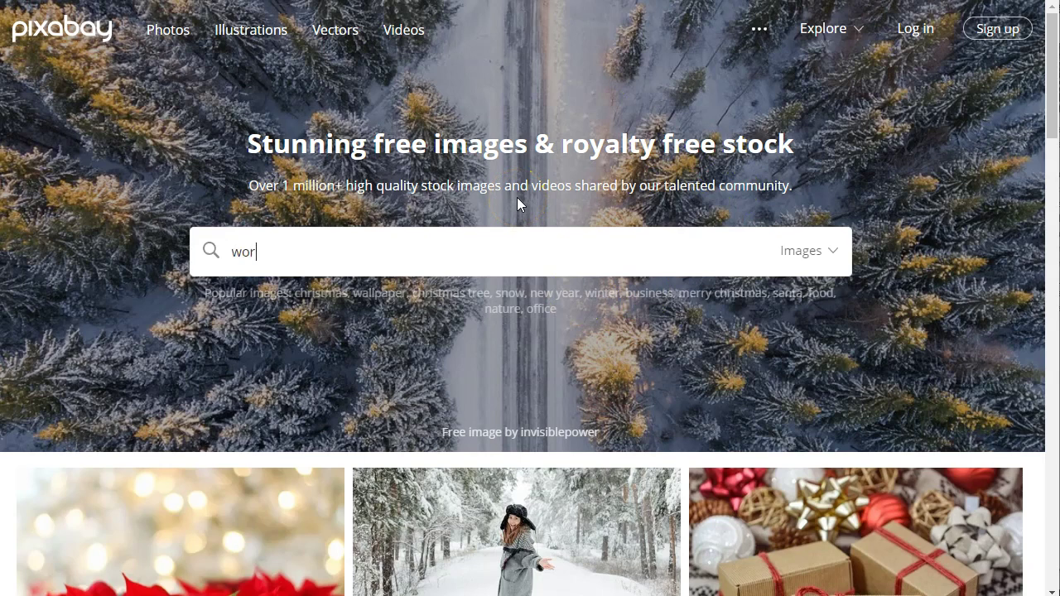
{"action": "type", "text": "k on pcc"}
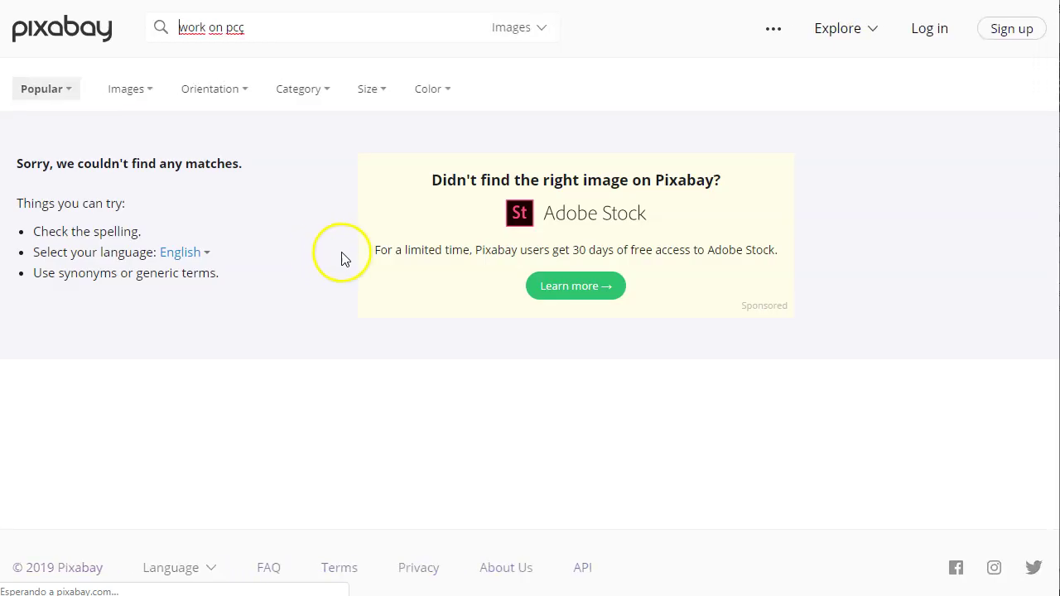
{"action": "key", "text": "alt+Left"}
Search Pixabay for "work on pc" and open the photo of a woman in a light shirt typing on a laptop
{"action": "left_click", "coordinate": [419, 244]}
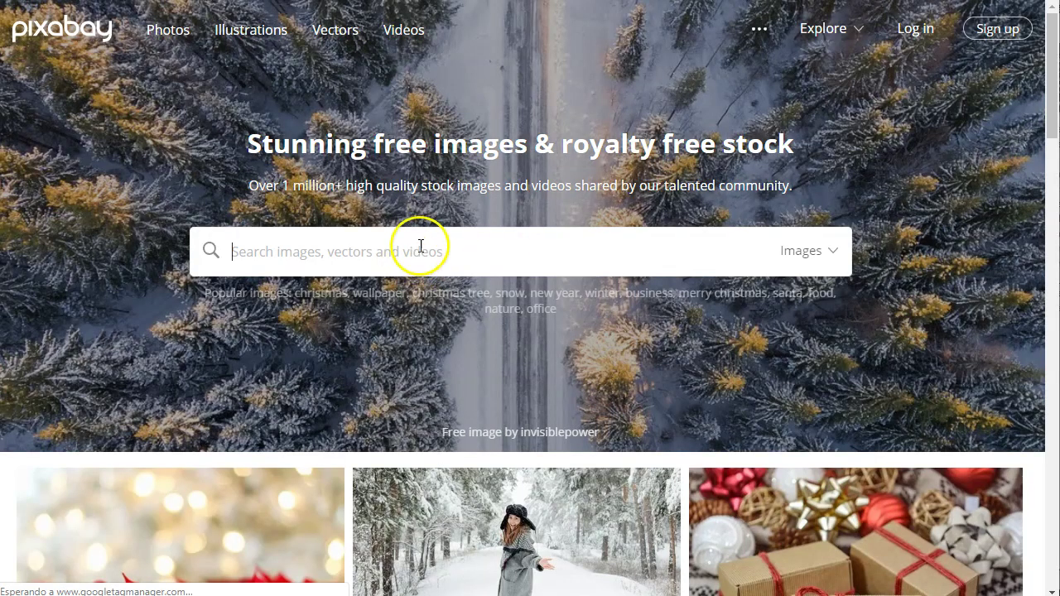
{"action": "type", "text": "work o"}
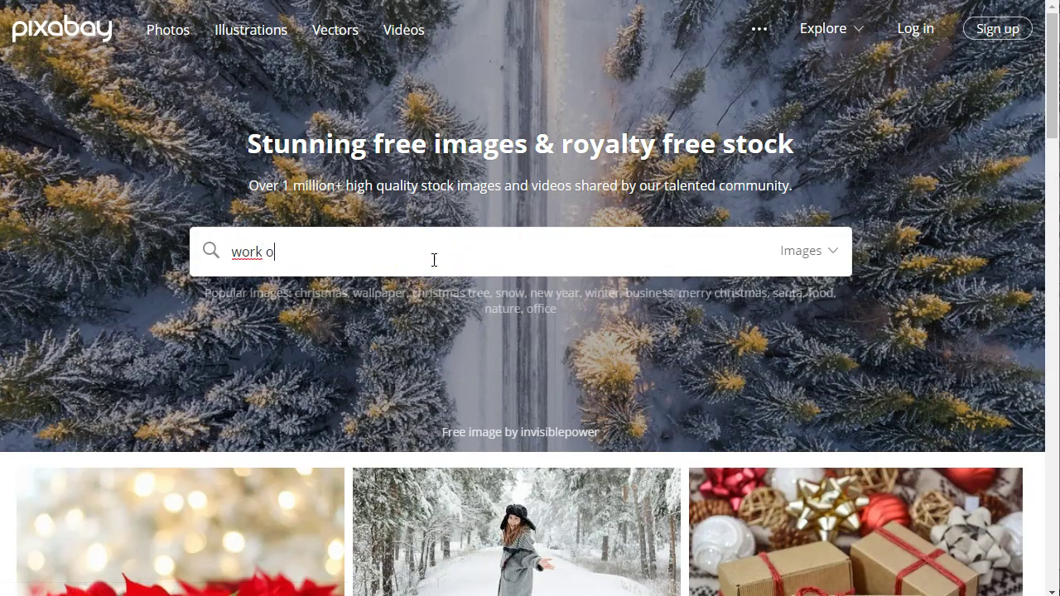
{"action": "key", "text": "Return"}
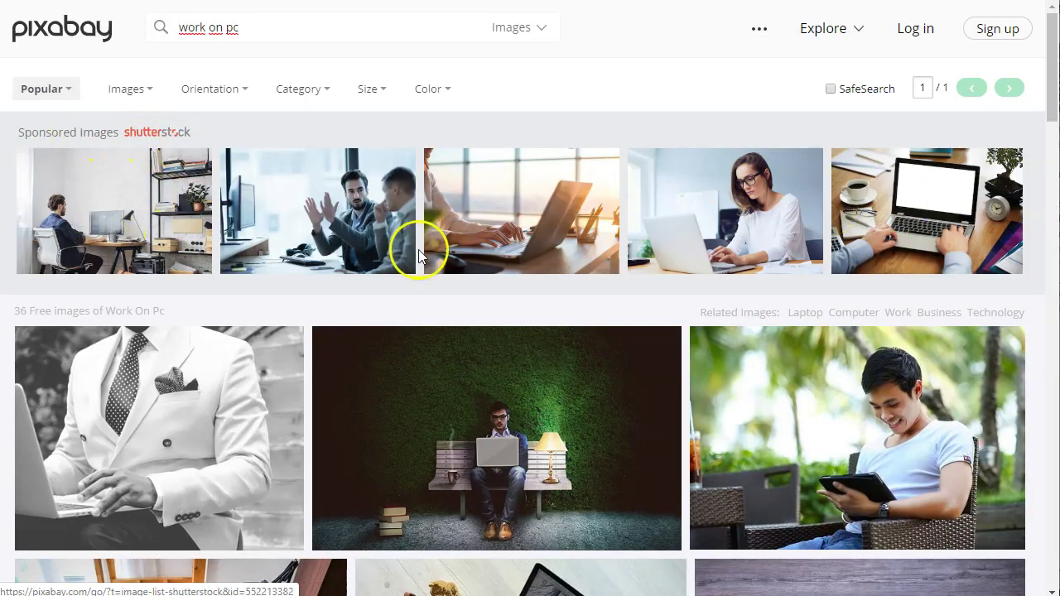
{"action": "scroll", "coordinate": [418, 249], "scroll_direction": "down", "scroll_amount": 5}
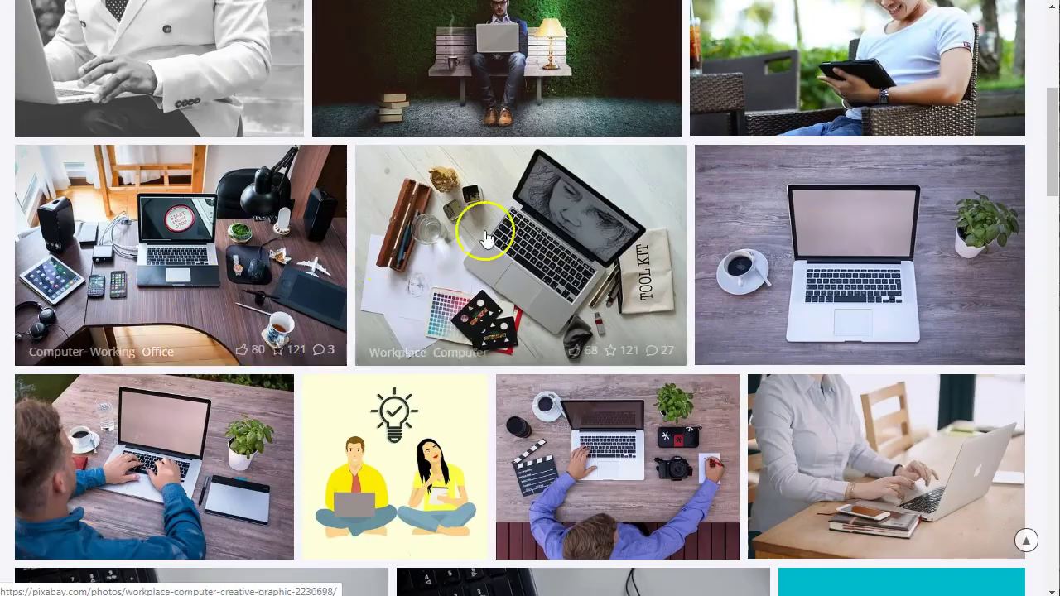
{"action": "scroll", "coordinate": [627, 241], "scroll_direction": "down", "scroll_amount": 2}
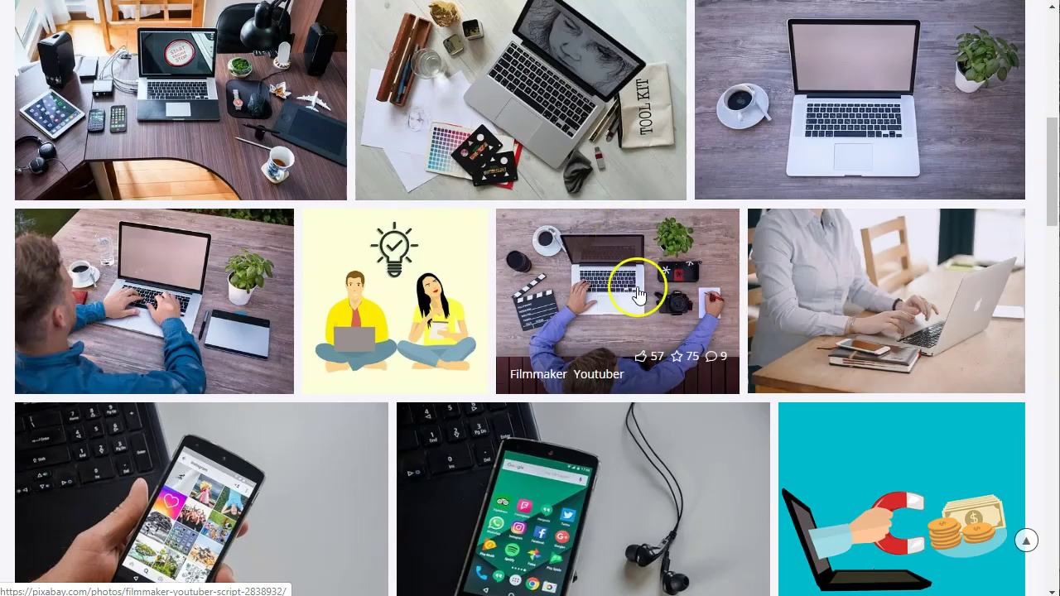
{"action": "left_click", "coordinate": [883, 298]}
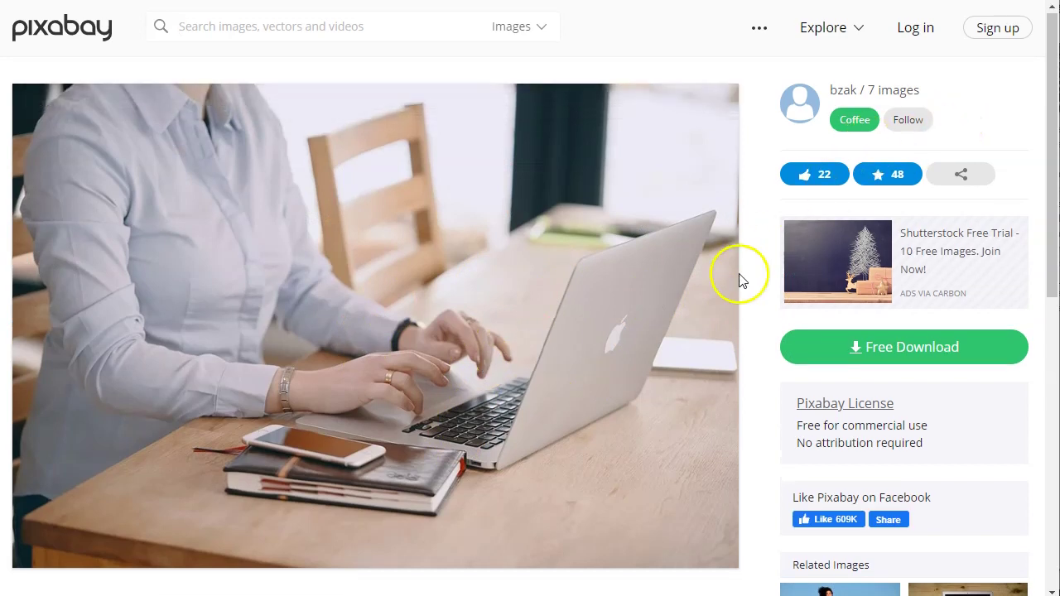
Download the laptop photo as a 1920×1280 JPG, completing the captcha check
{"action": "scroll", "coordinate": [738, 274], "scroll_direction": "down", "scroll_amount": 1}
{"action": "left_click", "coordinate": [883, 265]}
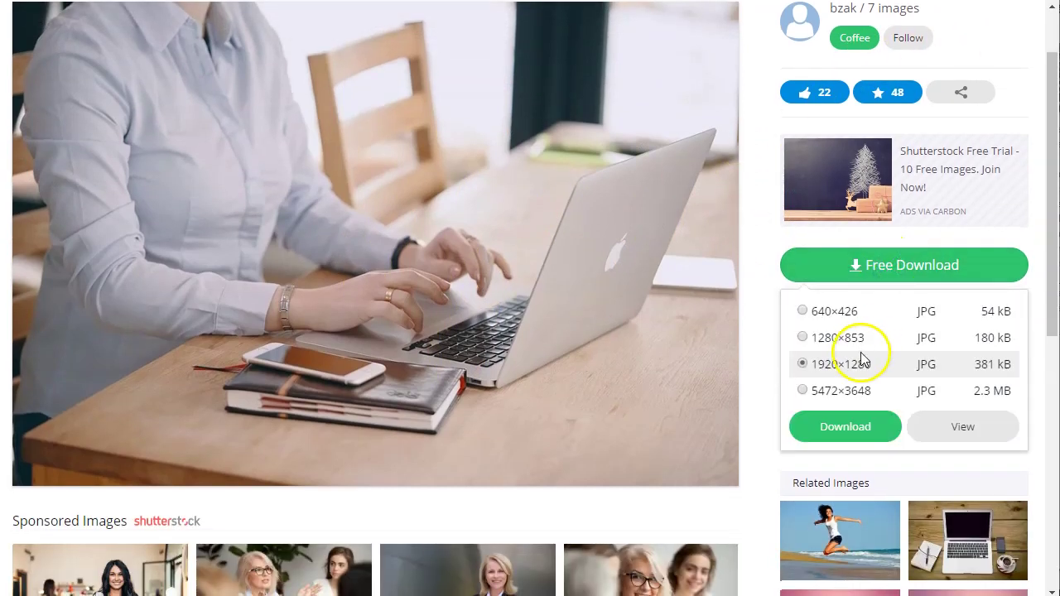
{"action": "left_click", "coordinate": [853, 427]}
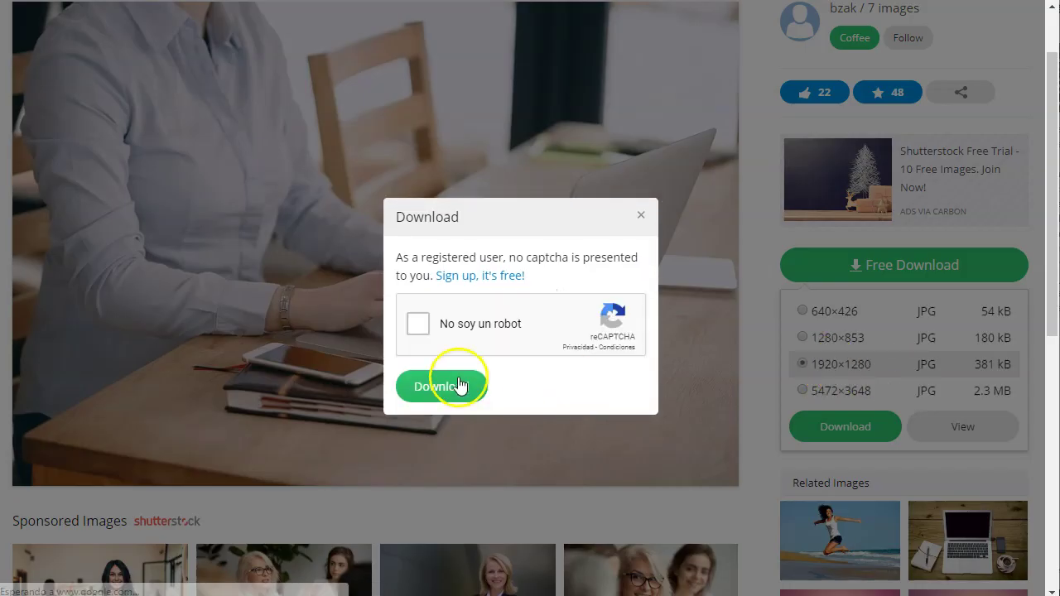
{"action": "left_click", "coordinate": [414, 326]}
{"action": "left_click", "coordinate": [443, 386]}
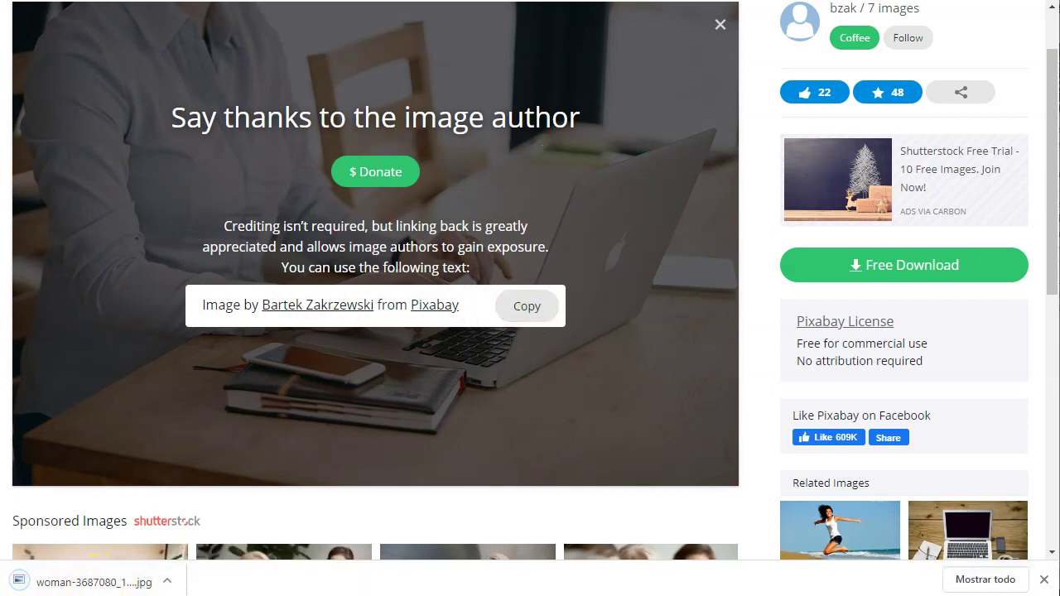
Switch back to the Canva design and upload the downloaded laptop photo to it
{"action": "key", "text": "ctrl+Tab"}
{"action": "left_click_drag", "start_coordinate": [66, 586], "coordinate": [170, 400]}
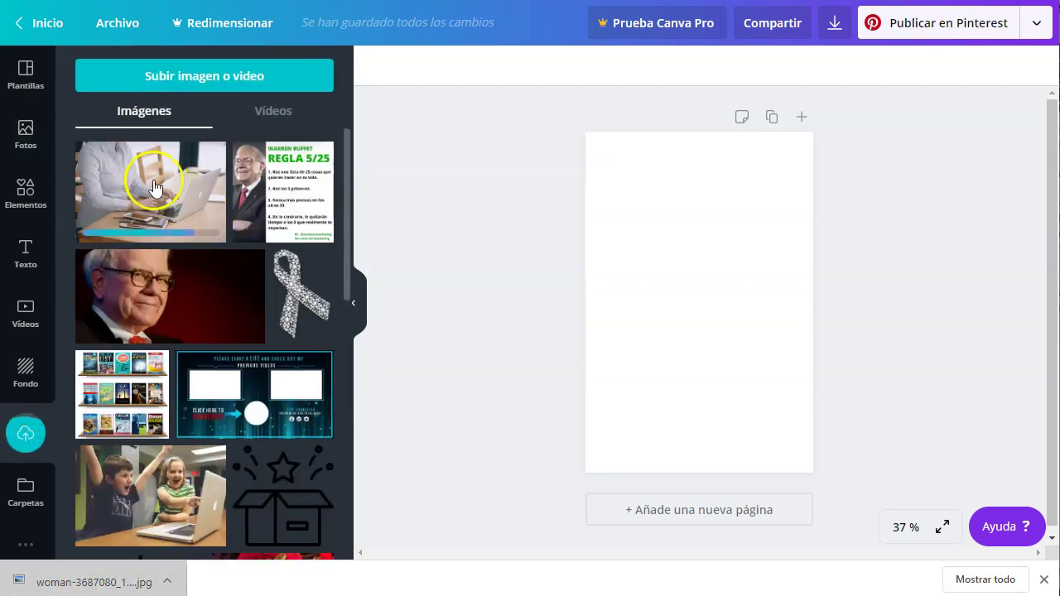
{"action": "left_click", "coordinate": [154, 187]}
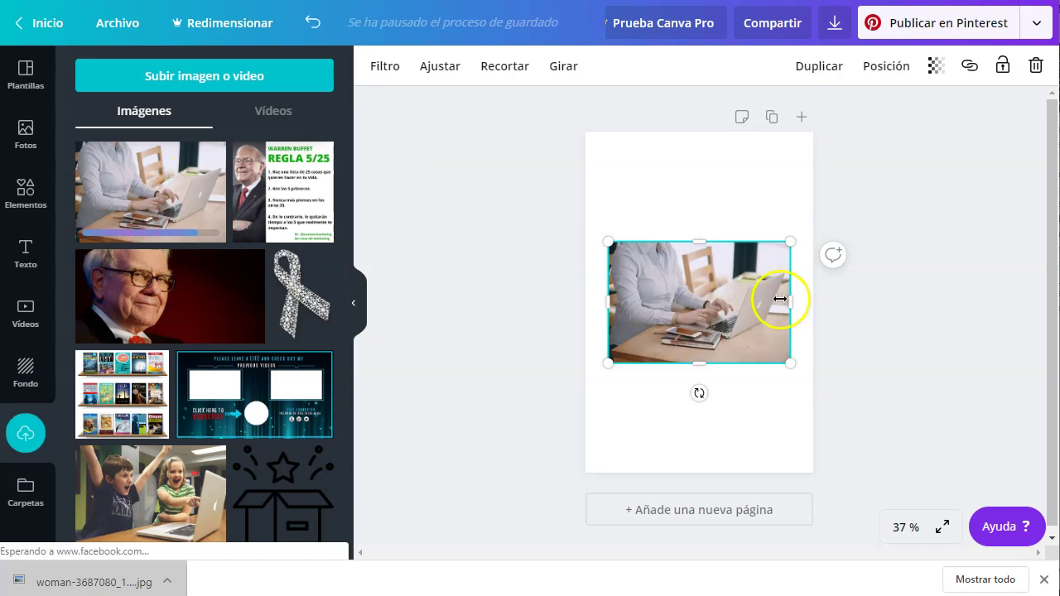
{"action": "left_click", "coordinate": [685, 312]}
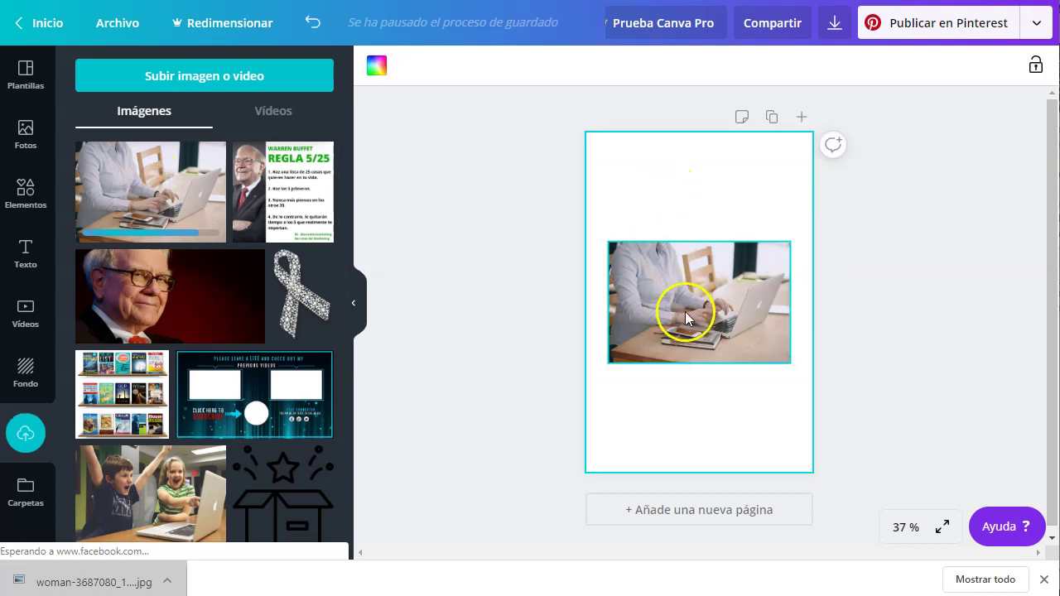
{"action": "key", "text": "Delete"}
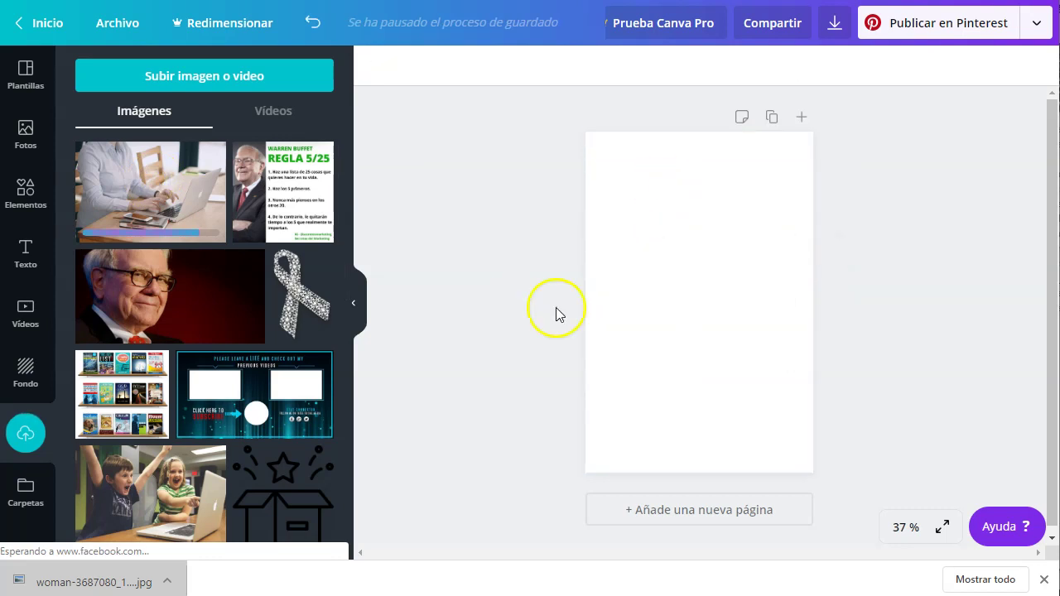
Fill the blank page with the single-image layout grid from the design elements
{"action": "left_click", "coordinate": [26, 190]}
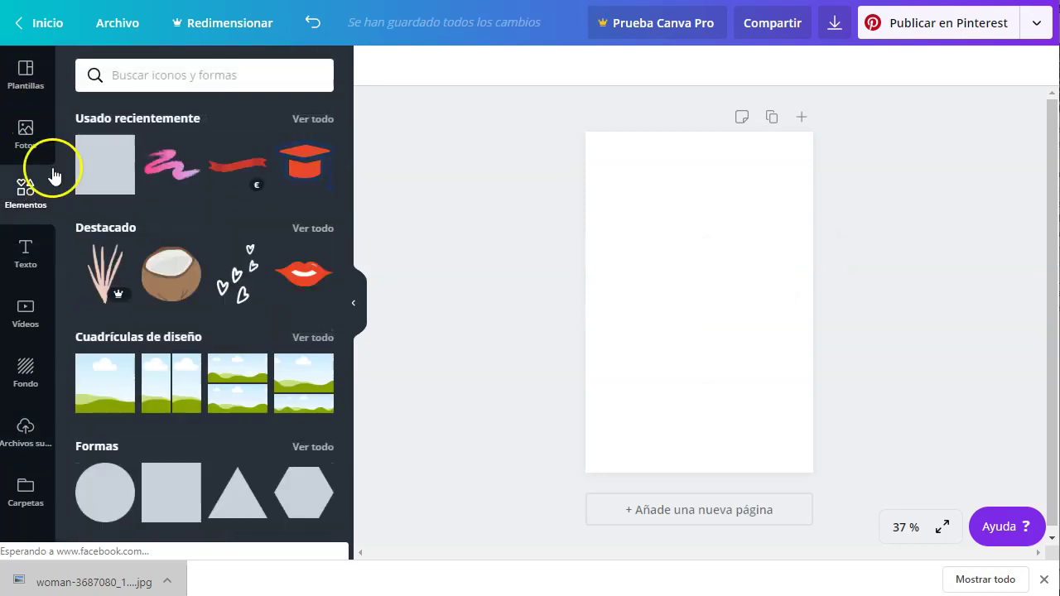
{"action": "left_click_drag", "start_coordinate": [116, 394], "coordinate": [704, 206]}
{"action": "left_click", "coordinate": [510, 279]}
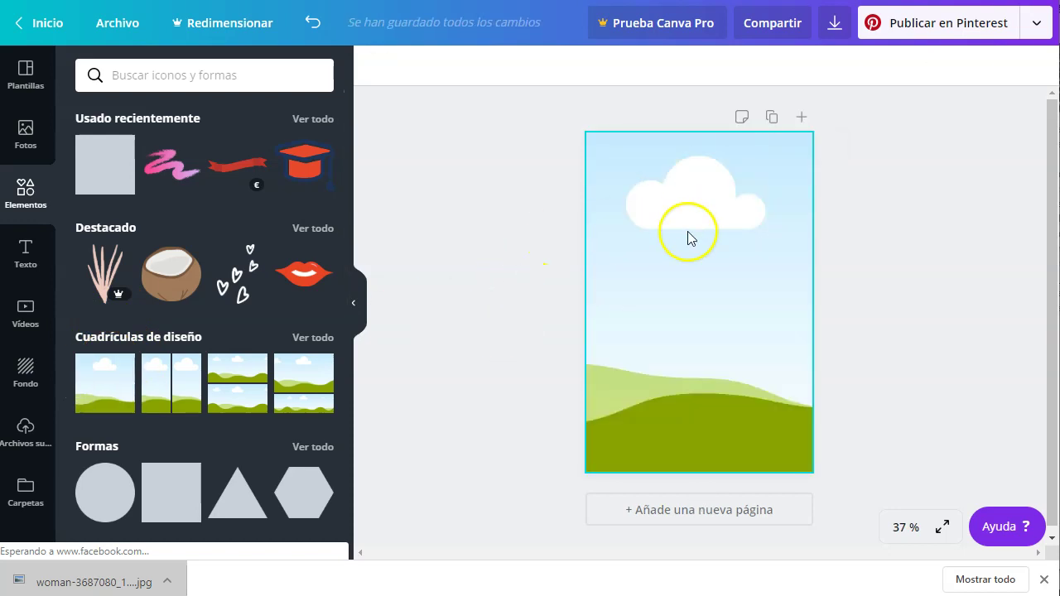
Place the uploaded laptop photo in the page's image grid and shift its crop slightly so more of the woman shows
{"action": "left_click", "coordinate": [25, 427]}
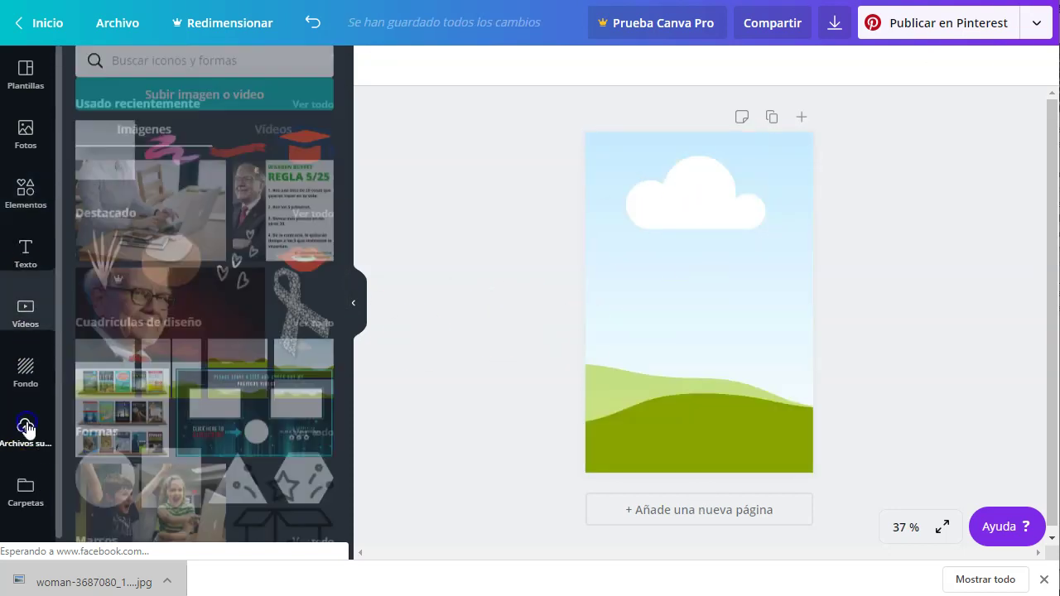
{"action": "left_click_drag", "start_coordinate": [137, 186], "coordinate": [610, 219]}
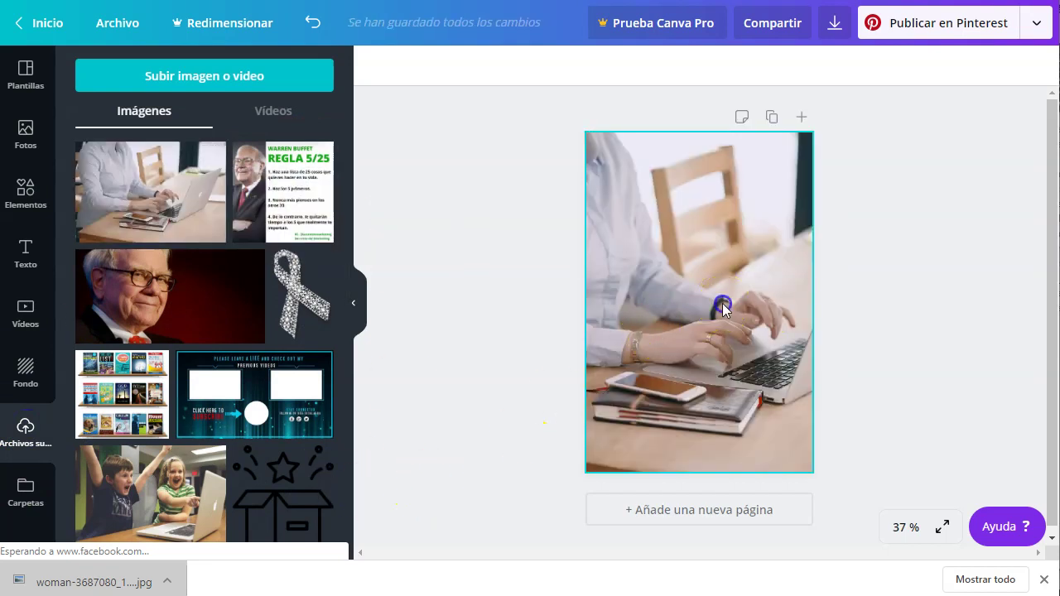
{"action": "double_click", "coordinate": [722, 303]}
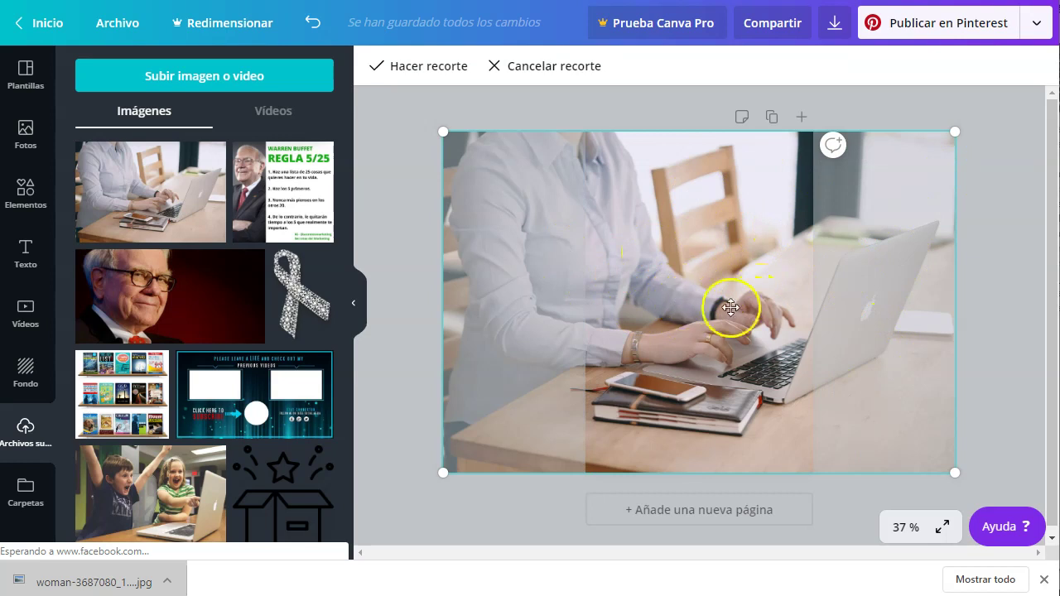
{"action": "mouse_move", "coordinate": [715, 300]}
{"action": "left_mouse_down"}
{"action": "mouse_move", "coordinate": [704, 307]}
{"action": "mouse_move", "coordinate": [728, 307]}
{"action": "mouse_move", "coordinate": [721, 313]}
{"action": "left_mouse_up"}
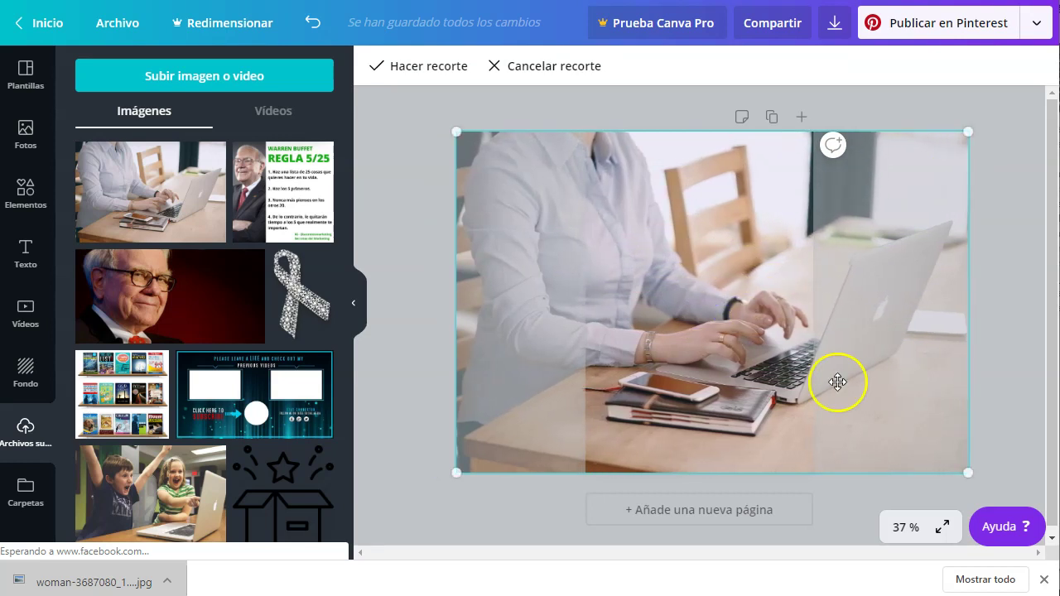
{"action": "left_click", "coordinate": [430, 69]}
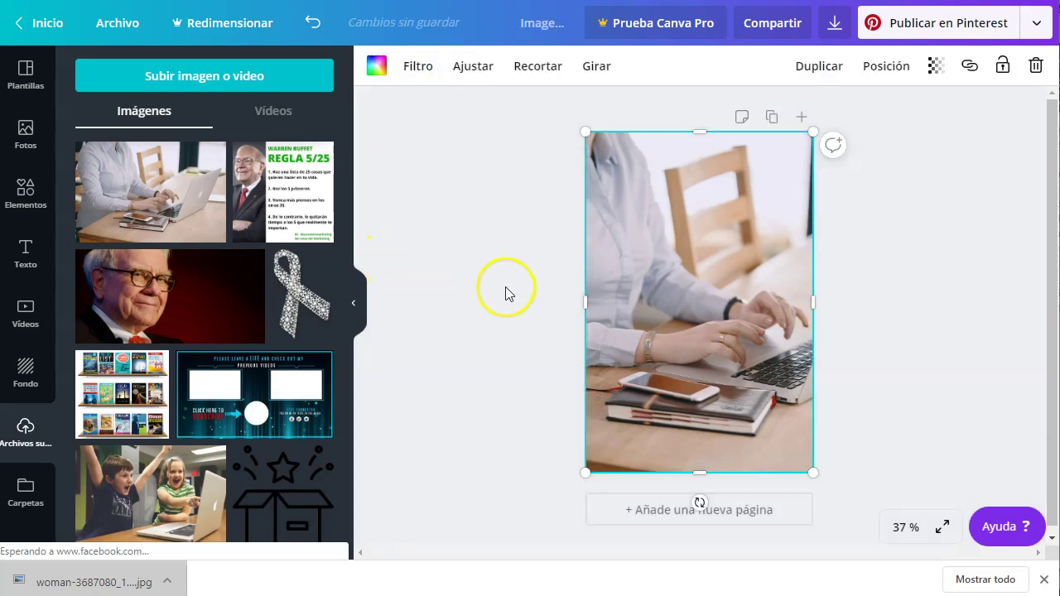
{"action": "left_click", "coordinate": [951, 332]}
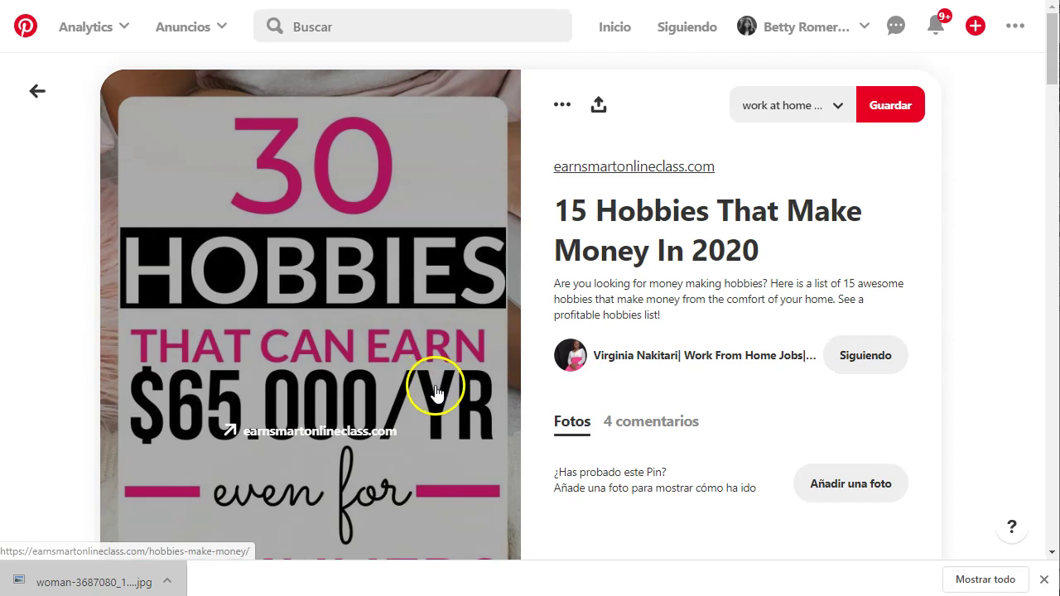
Check the layout of the "30 Hobbies" reference pin, and add a square over the design's photo, stretched vertically into a tall panel
{"action": "scroll", "coordinate": [381, 284], "scroll_direction": "down", "scroll_amount": 2}
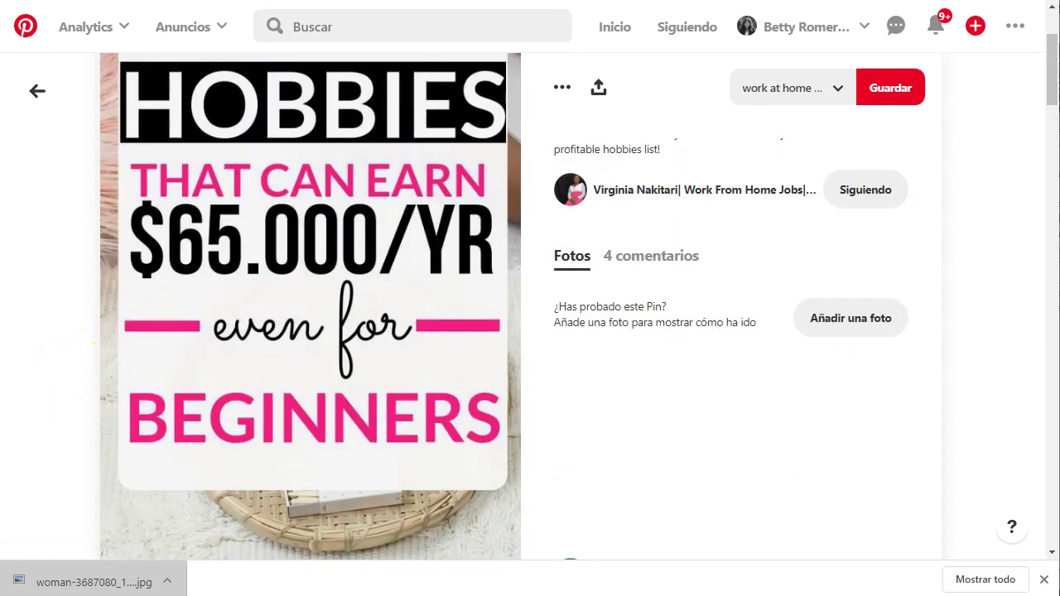
{"action": "scroll", "coordinate": [333, 213], "scroll_direction": "up", "scroll_amount": 2}
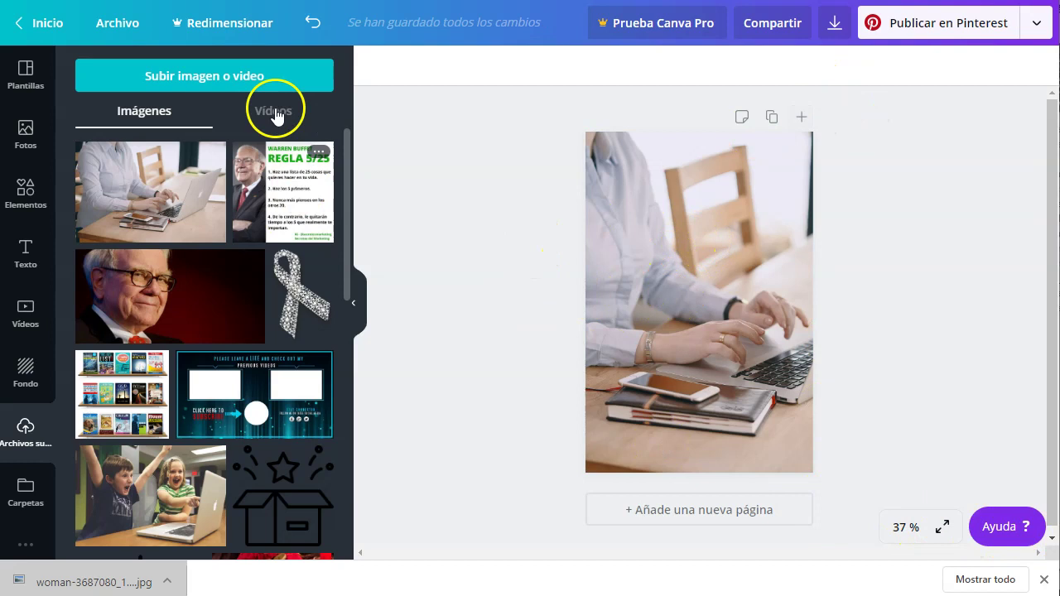
{"action": "left_click", "coordinate": [19, 217]}
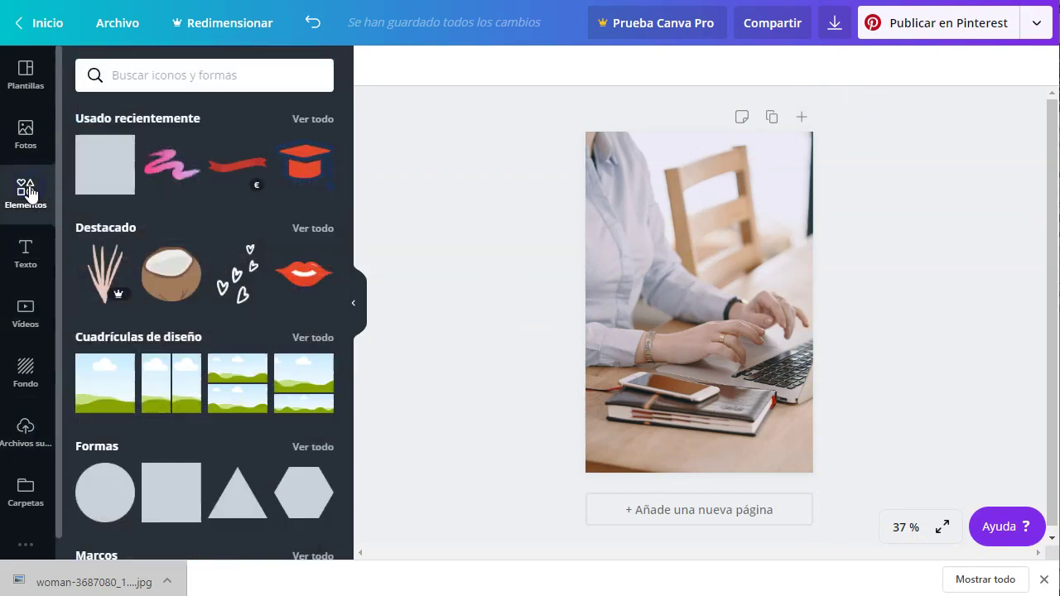
{"action": "left_click", "coordinate": [116, 169]}
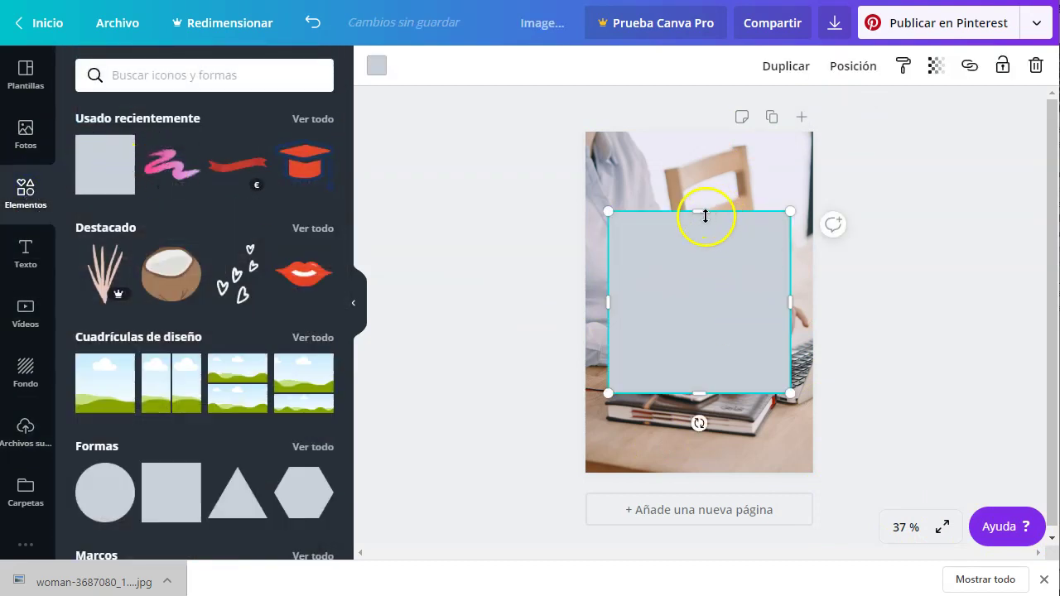
{"action": "left_click_drag", "start_coordinate": [714, 171], "coordinate": [717, 160]}
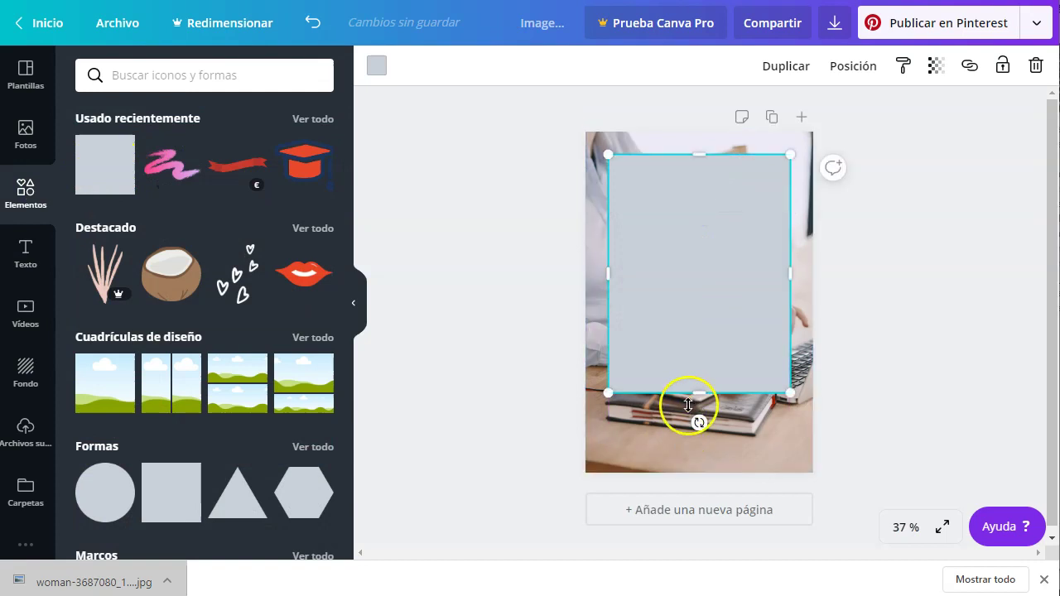
{"action": "left_click_drag", "start_coordinate": [698, 390], "coordinate": [699, 446]}
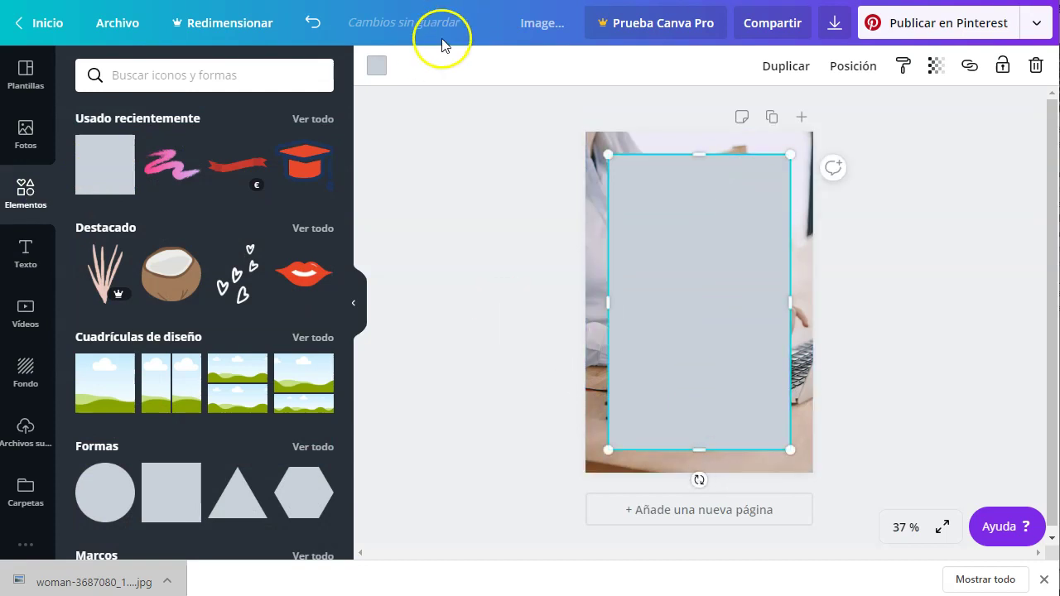
Fill the tall panel with white and set its transparency to 78
{"action": "left_click", "coordinate": [377, 66]}
{"action": "left_click", "coordinate": [189, 150]}
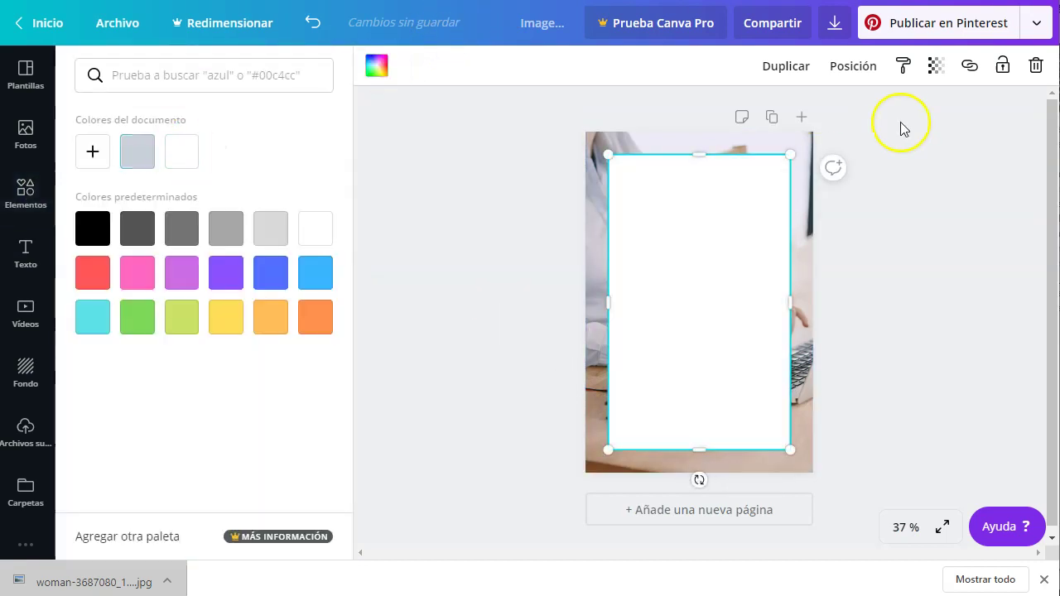
{"action": "left_click", "coordinate": [935, 68]}
{"action": "left_click_drag", "start_coordinate": [859, 112], "coordinate": [876, 113]}
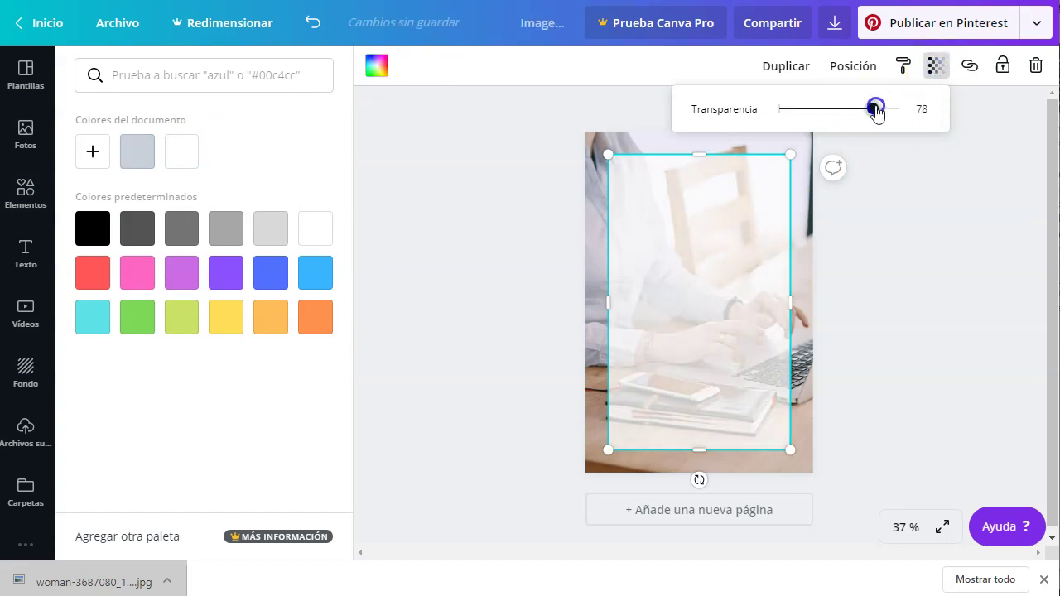
{"action": "left_click", "coordinate": [485, 299]}
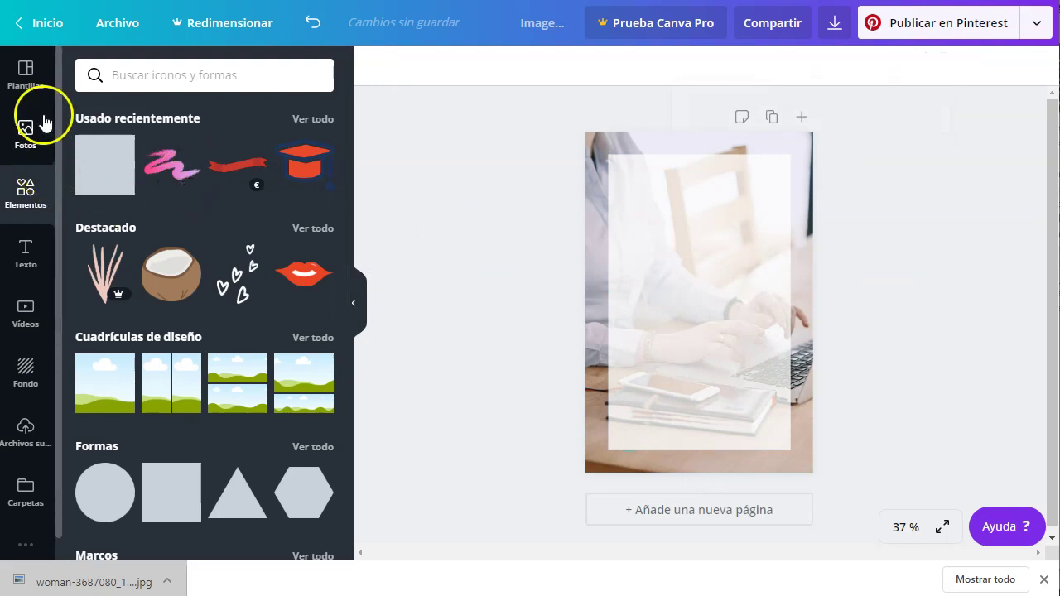
Switch to the MaxBounty campaign page and examine the landing page screenshot for the work-at-home-moms offer
{"action": "left_click", "coordinate": [25, 252]}
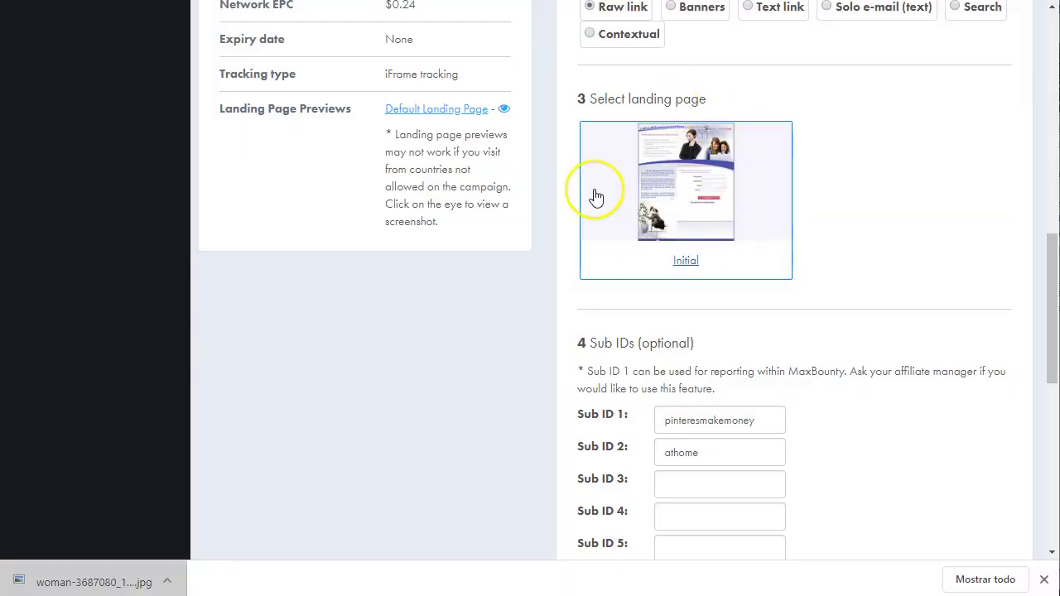
{"action": "scroll", "coordinate": [580, 197], "scroll_direction": "up", "scroll_amount": 1}
{"action": "left_click", "coordinate": [504, 192]}
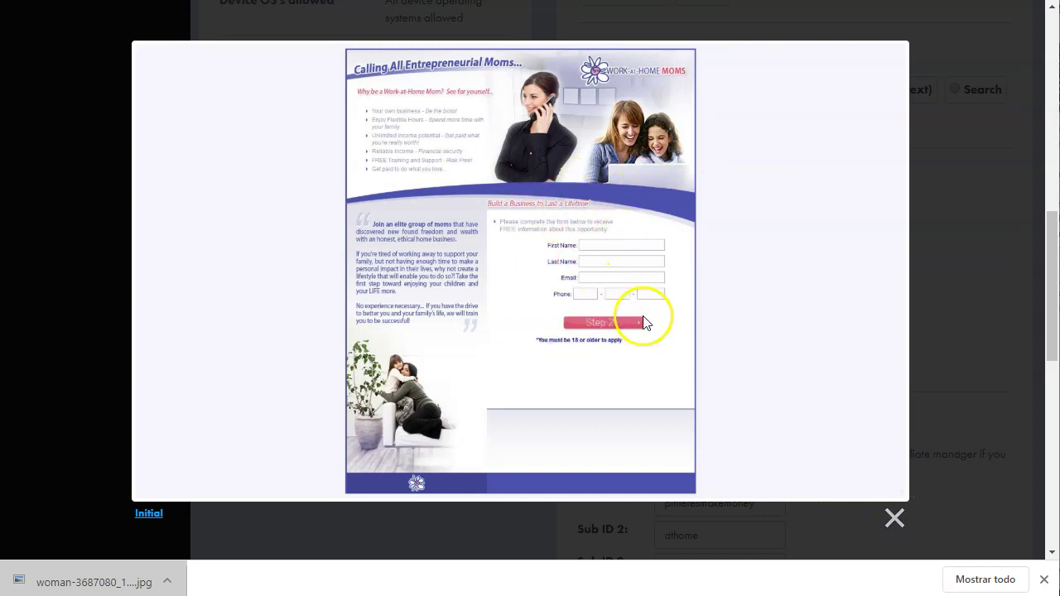
{"action": "left_click", "coordinate": [894, 520]}
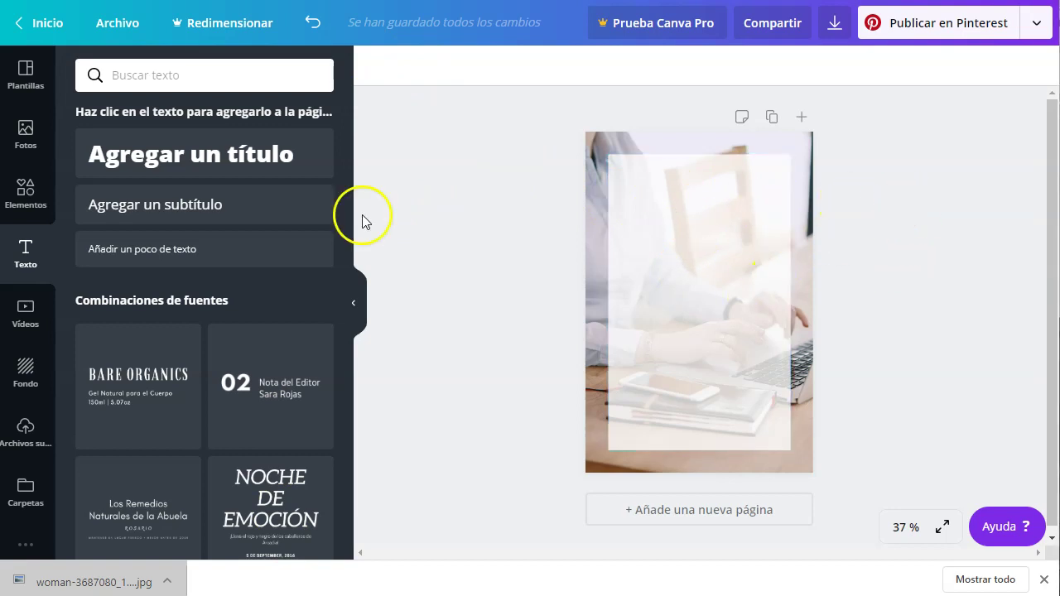
Add a title text to the Canva page reading "$500 per mont"
{"action": "left_click", "coordinate": [157, 160]}
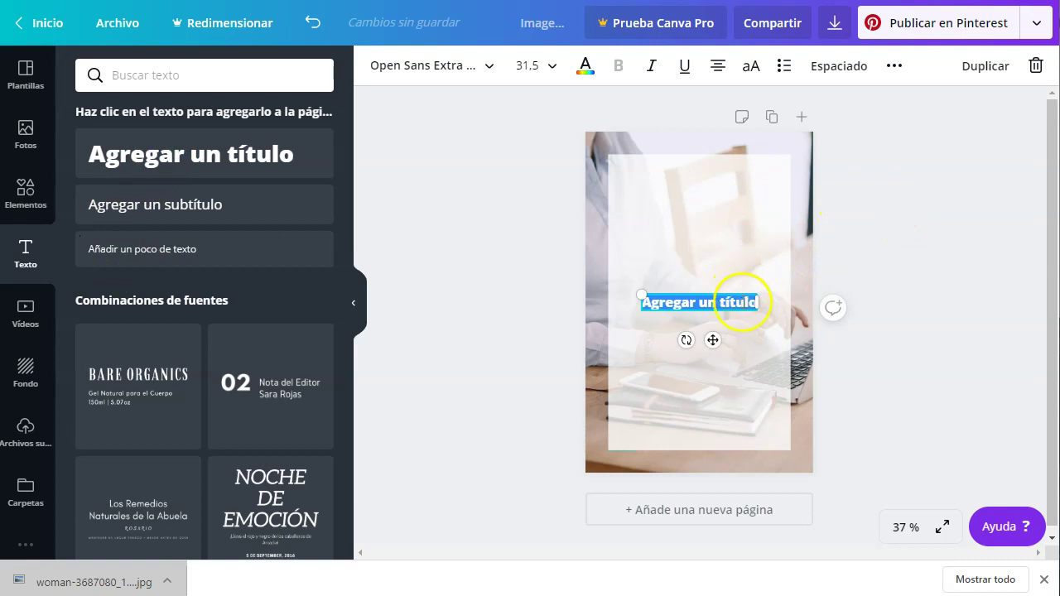
{"action": "type", "text": "500"}
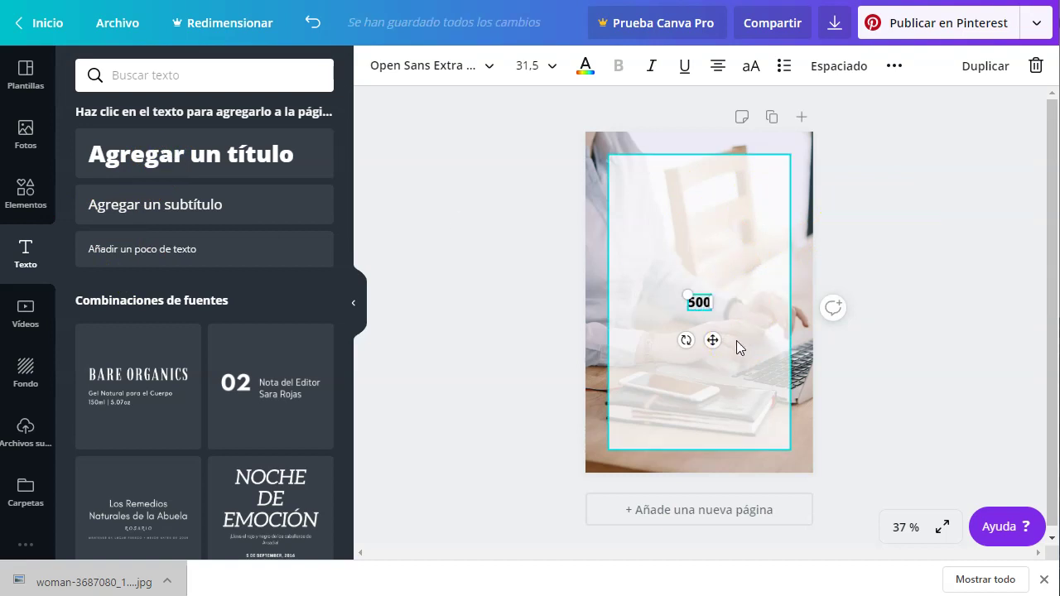
{"action": "type", "text": "$"}
{"action": "type", "text": " per d"}
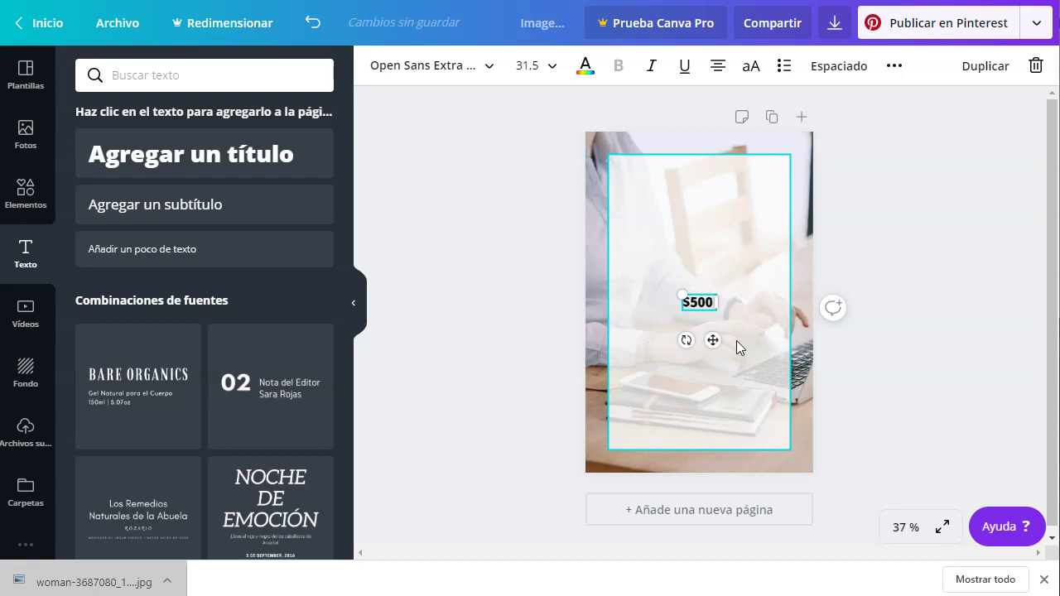
{"action": "type", "text": "ont"}
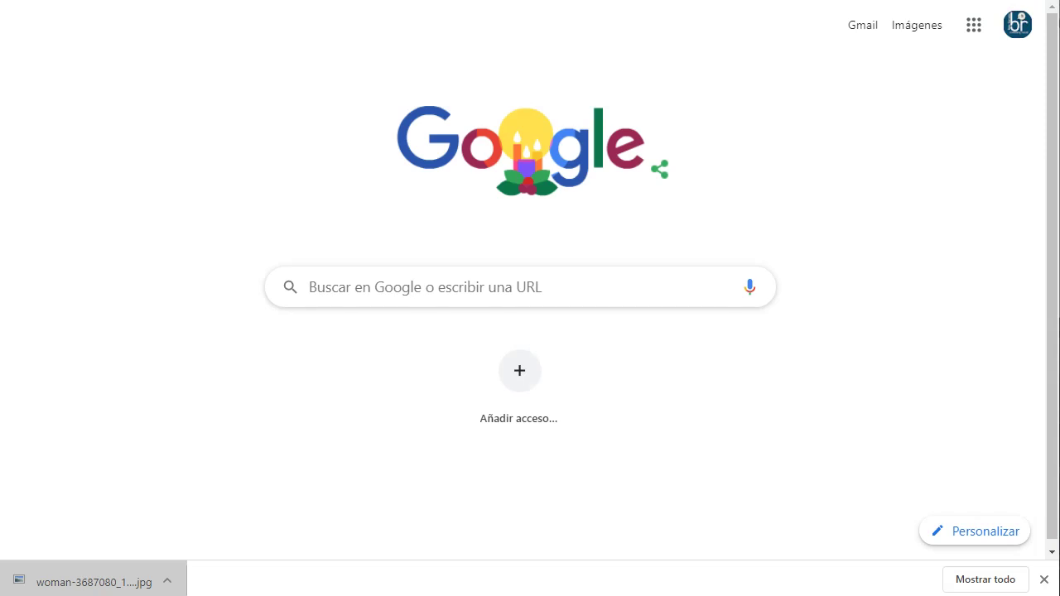
Search Google for "google translate" in a new browser tab and start a new entry in the translation box
{"action": "left_click", "coordinate": [396, 287]}
{"action": "type", "text": "google translate"}
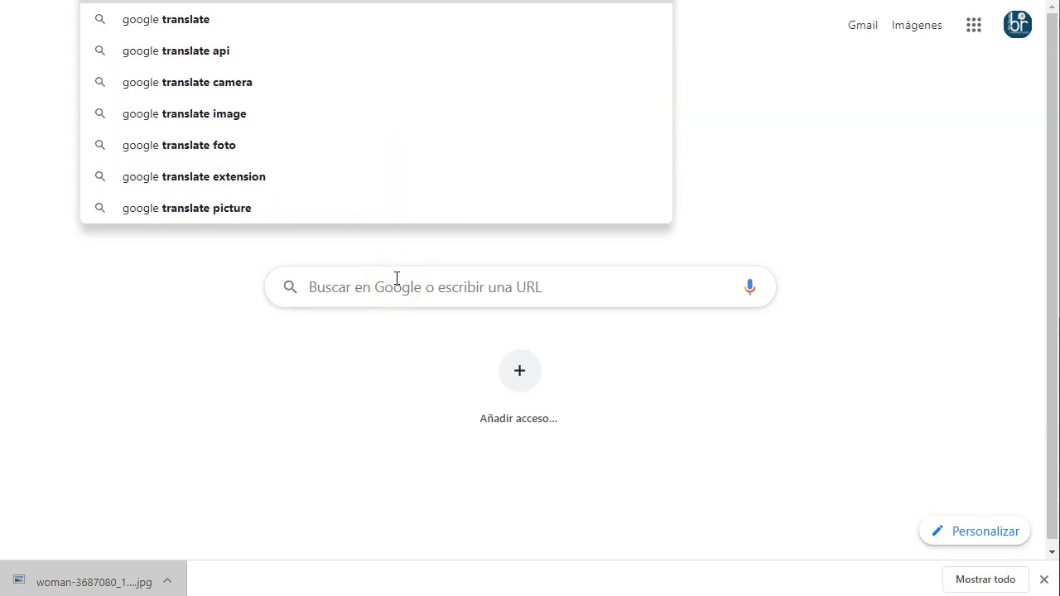
{"action": "key", "text": "Down"}
{"action": "key", "text": "Return"}
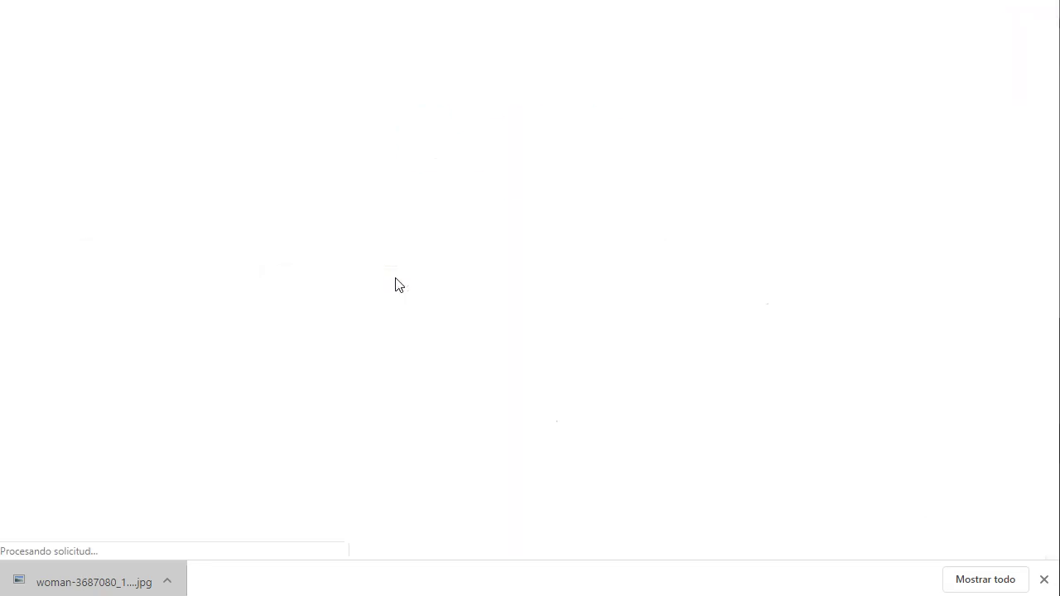
{"action": "left_click", "coordinate": [217, 210]}
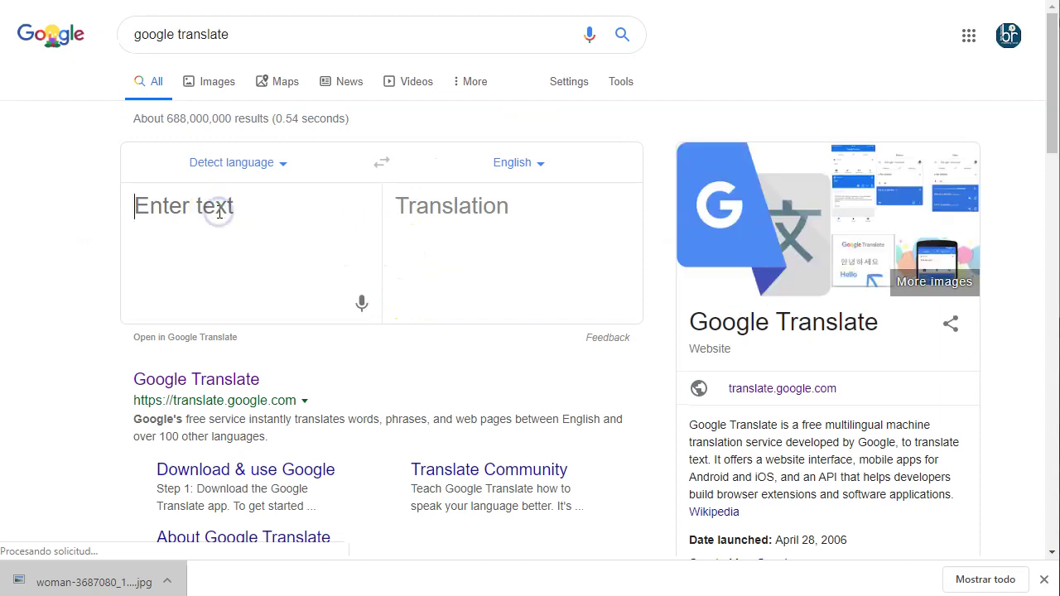
Translate "500 dólares al mes" into English and copy the translation
{"action": "type", "text": "500 d"}
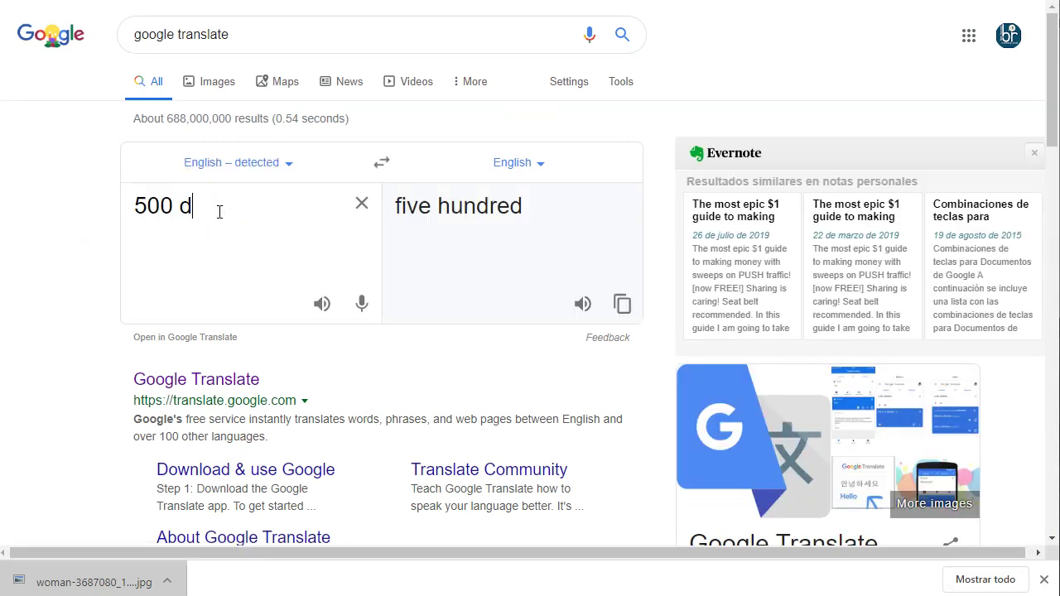
{"action": "type", "text": "ólares a"}
{"action": "key", "text": "BackSpace"}
{"action": "type", "text": "a"}
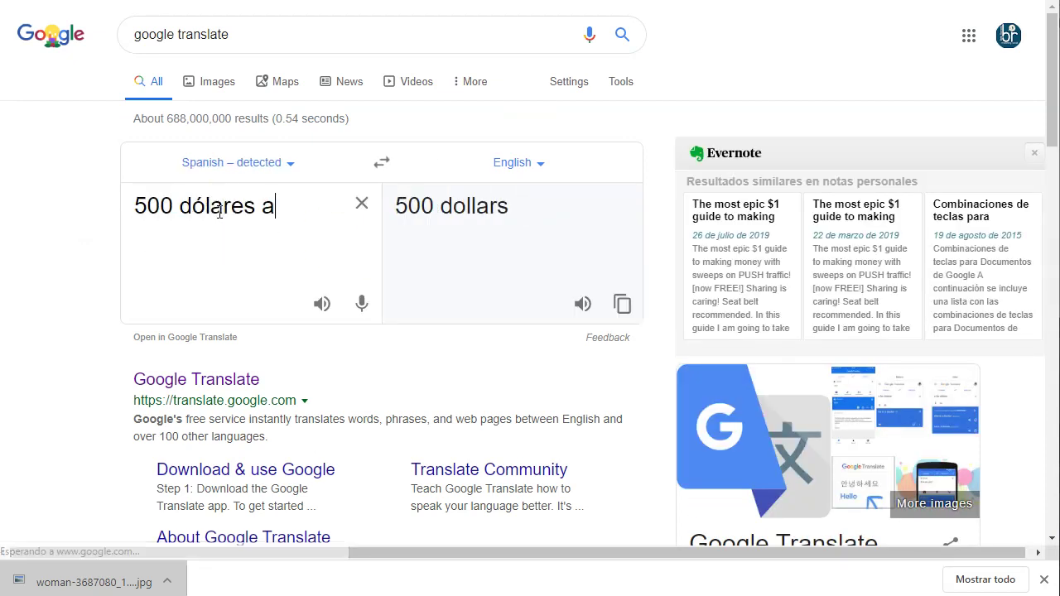
{"action": "type", "text": "l mes"}
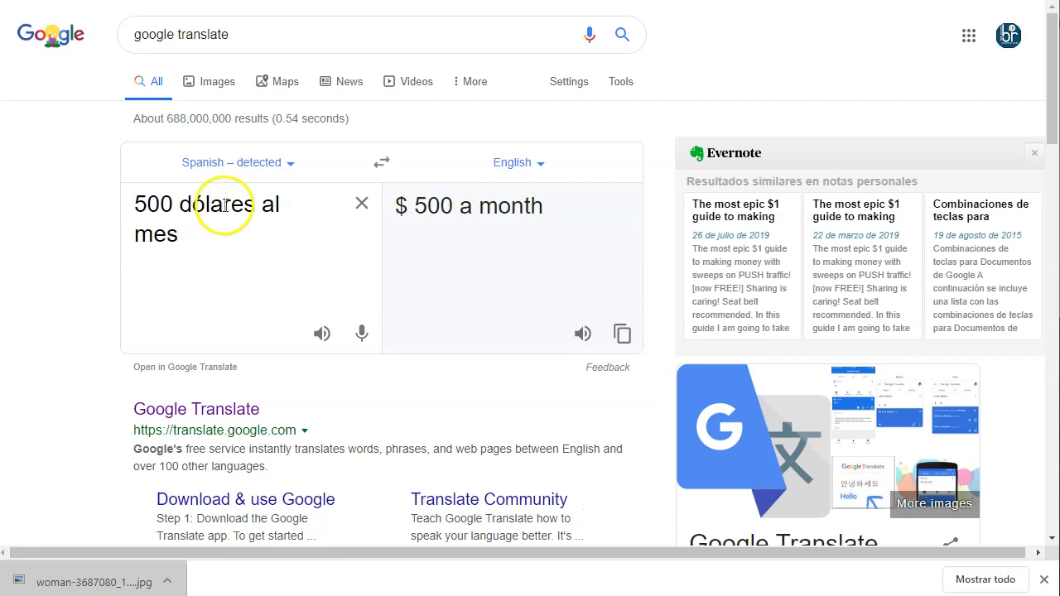
{"action": "left_click", "coordinate": [622, 333]}
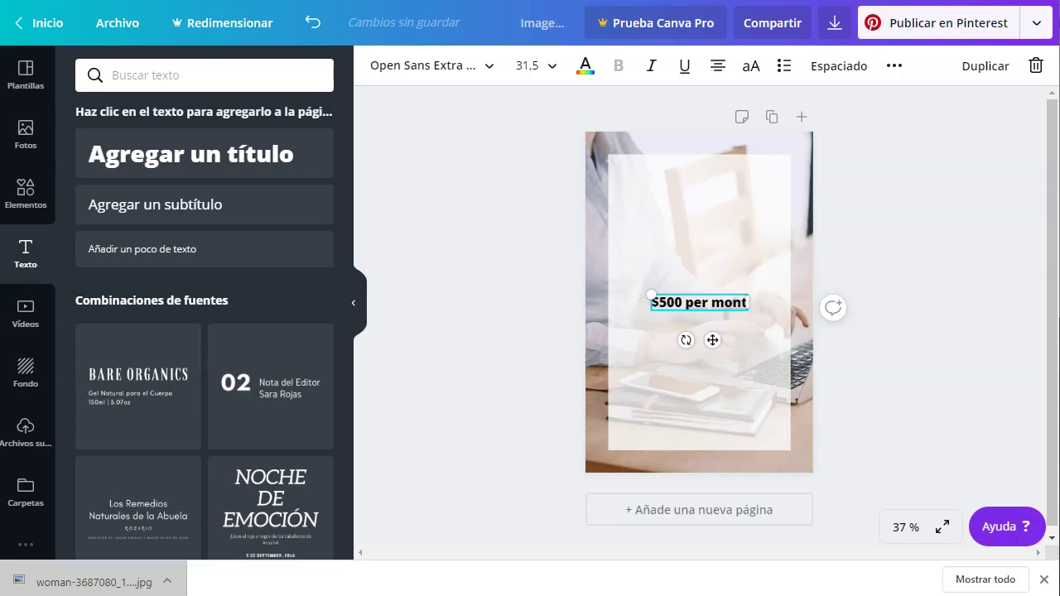
Replace the Canva title's text with the copied "$ 500 a month" and move it to the upper part of the white panel
{"action": "left_click", "coordinate": [681, 308]}
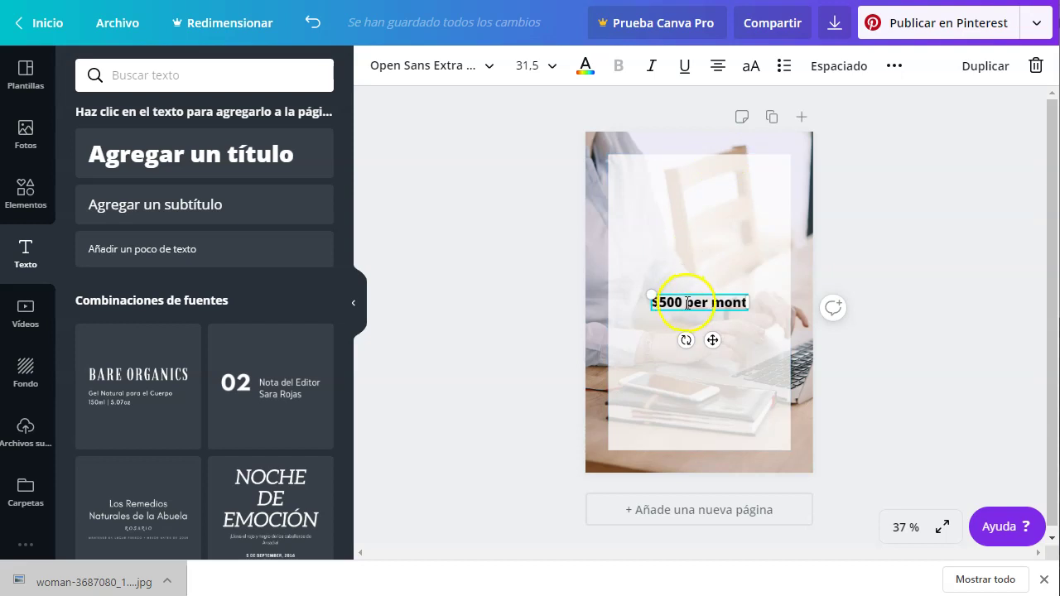
{"action": "left_click", "coordinate": [687, 303]}
{"action": "key", "text": "BackSpace"}
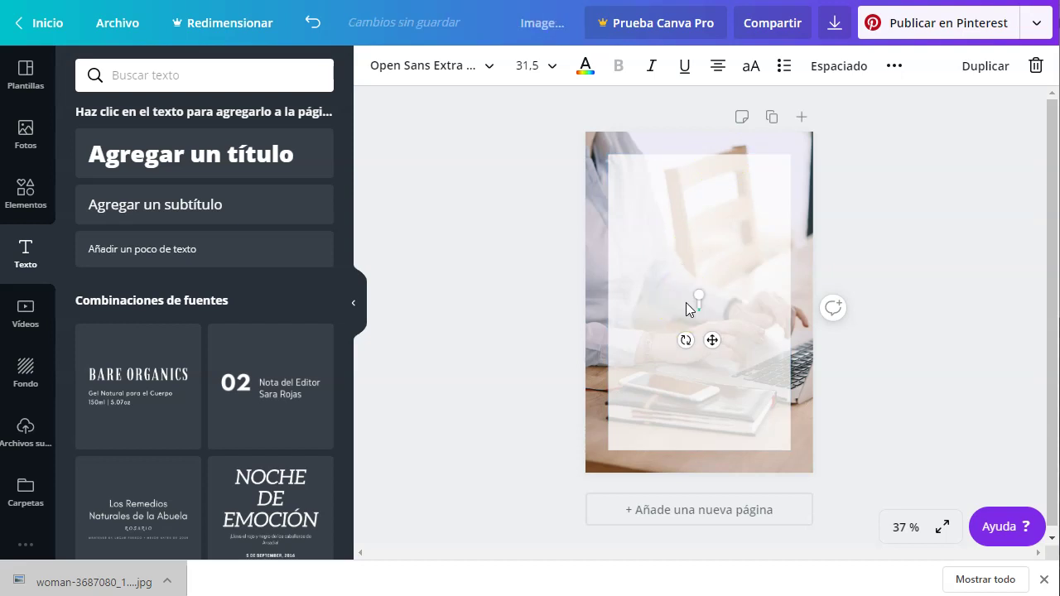
{"action": "key", "text": "ctrl+v"}
{"action": "left_click", "coordinate": [753, 353]}
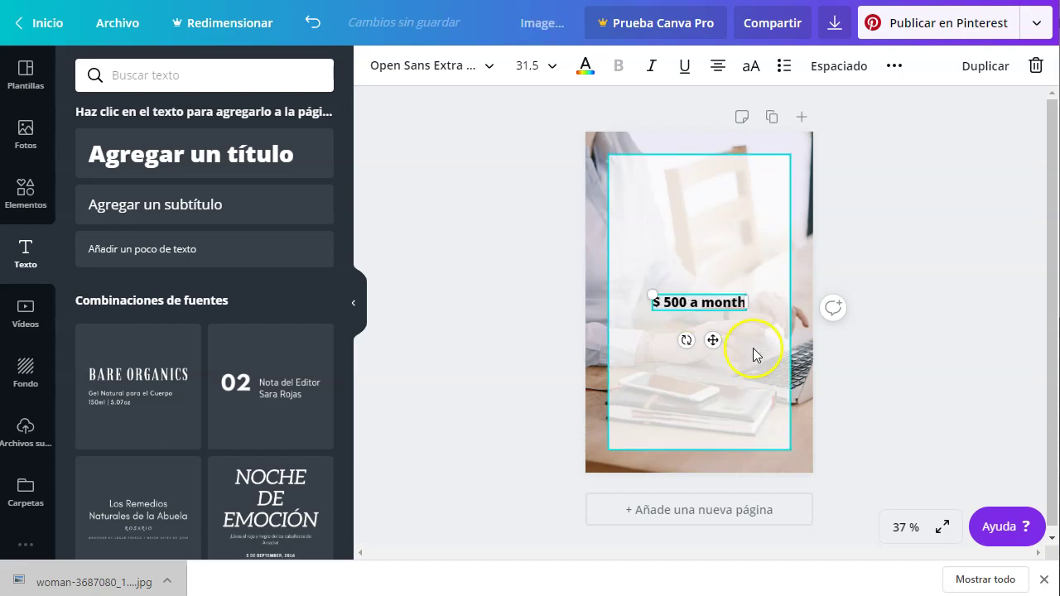
{"action": "left_click", "coordinate": [679, 300]}
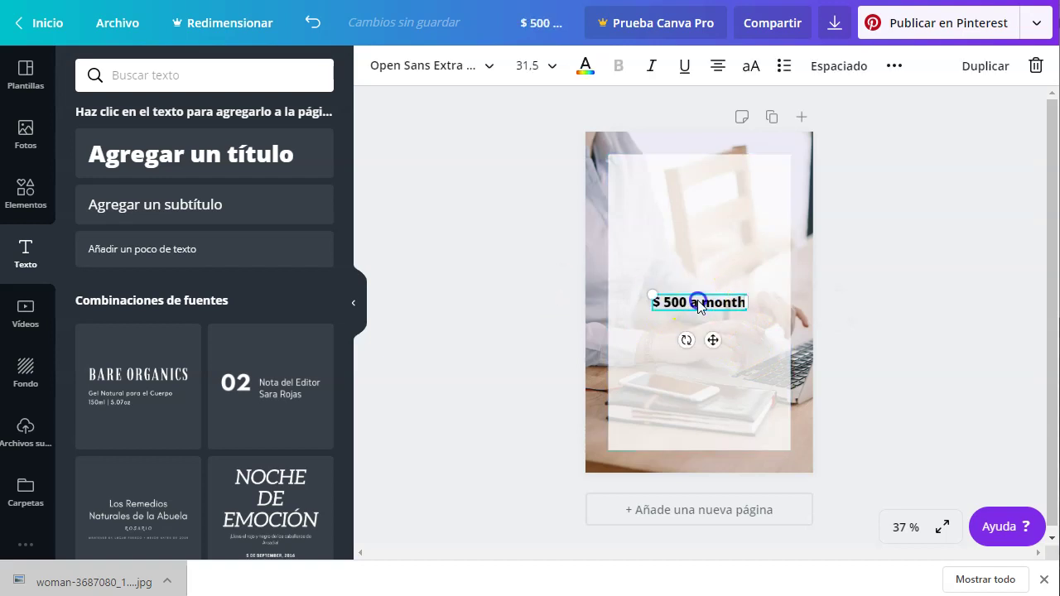
{"action": "left_click_drag", "start_coordinate": [709, 303], "coordinate": [702, 188]}
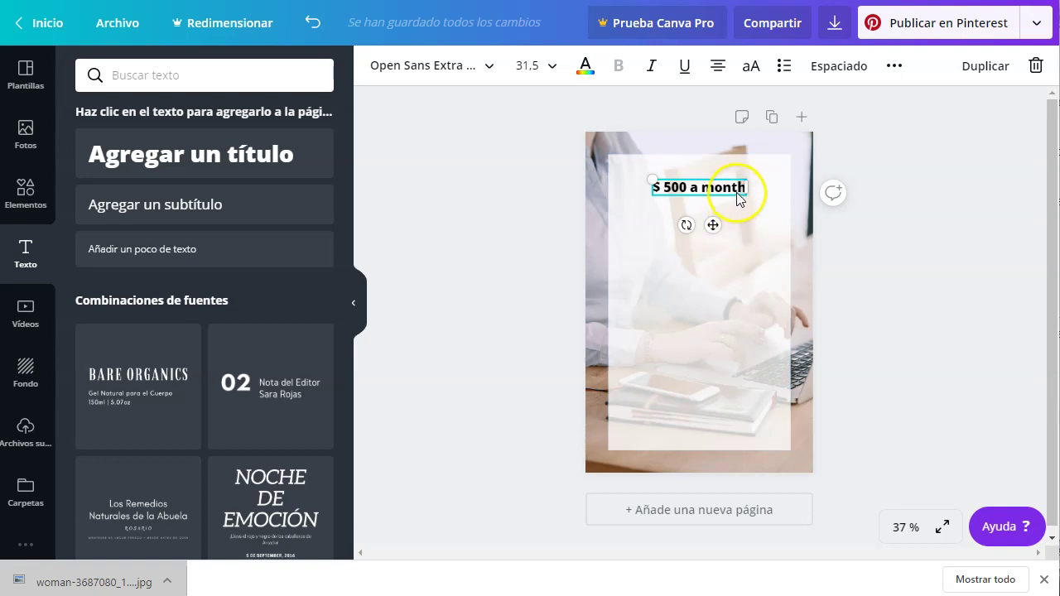
Add a subtitle text to the page with the wording "as stay at home mom"
{"action": "left_click", "coordinate": [190, 199]}
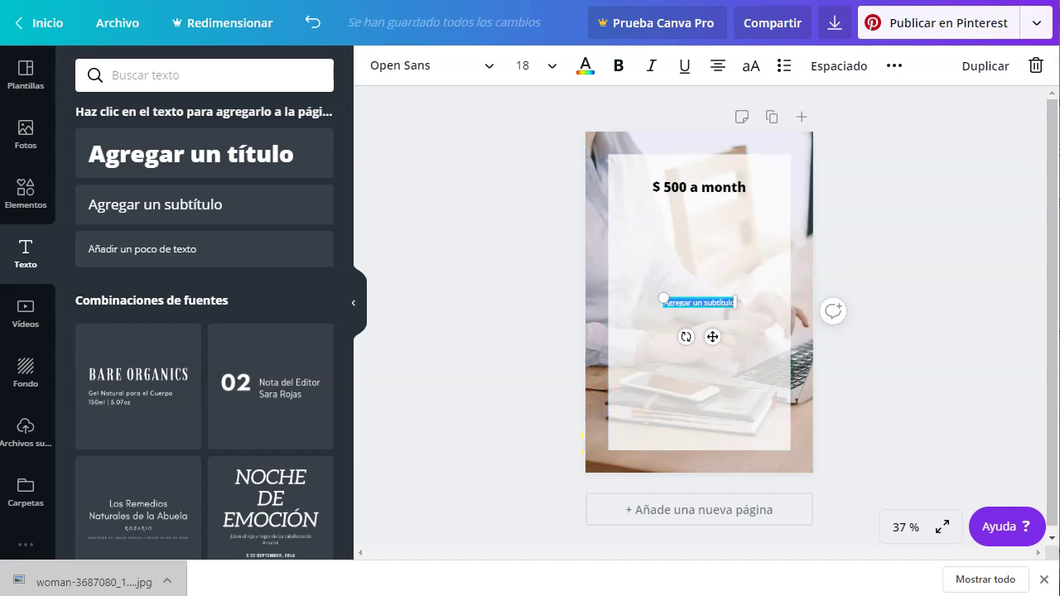
{"action": "left_click", "coordinate": [704, 303]}
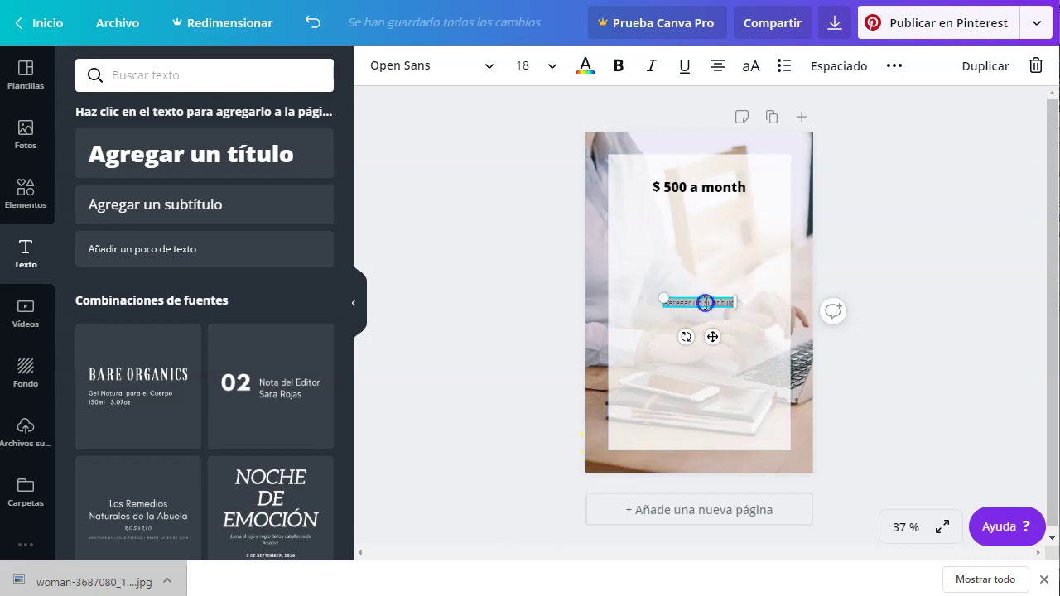
{"action": "key", "text": "ctrl+v"}
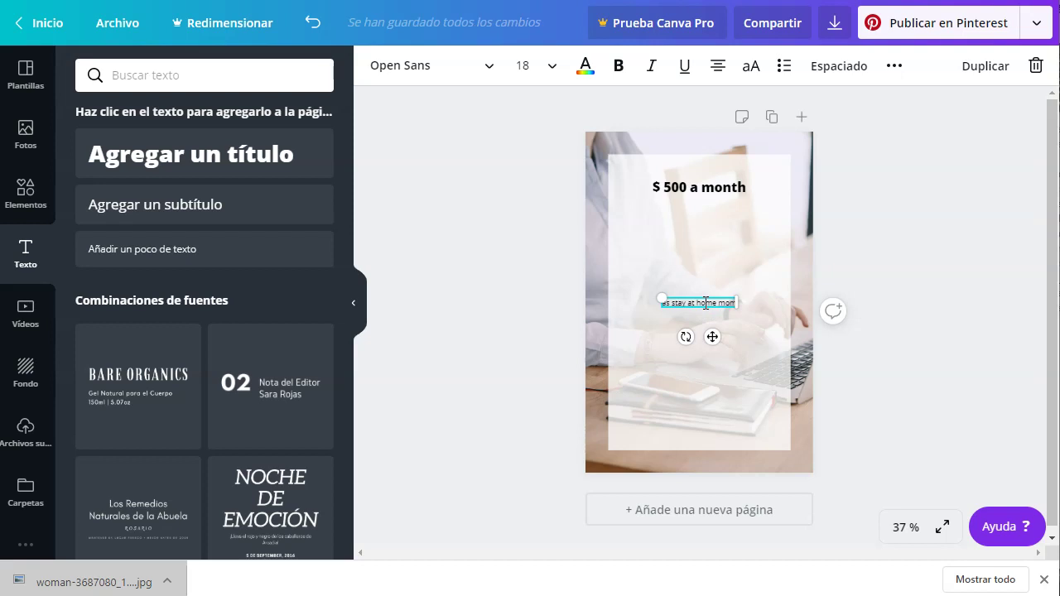
{"action": "left_click", "coordinate": [513, 337]}
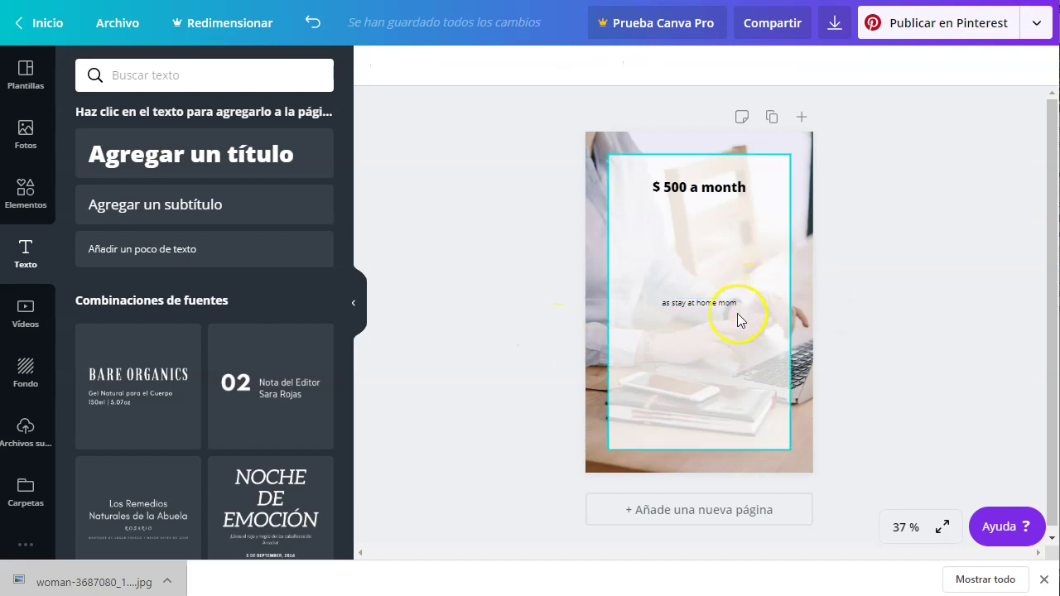
Switch to the Google Translate tab and change the Spanish phrase to "500 dólares diarios" for translation into English
{"action": "left_click", "coordinate": [718, 187]}
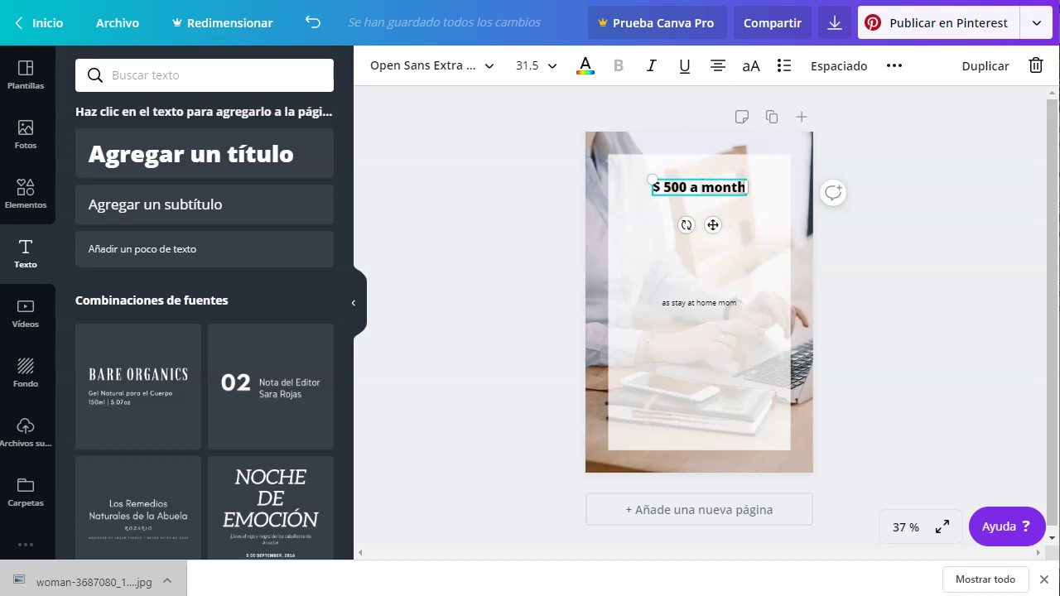
{"action": "key", "text": "ctrl+Tab"}
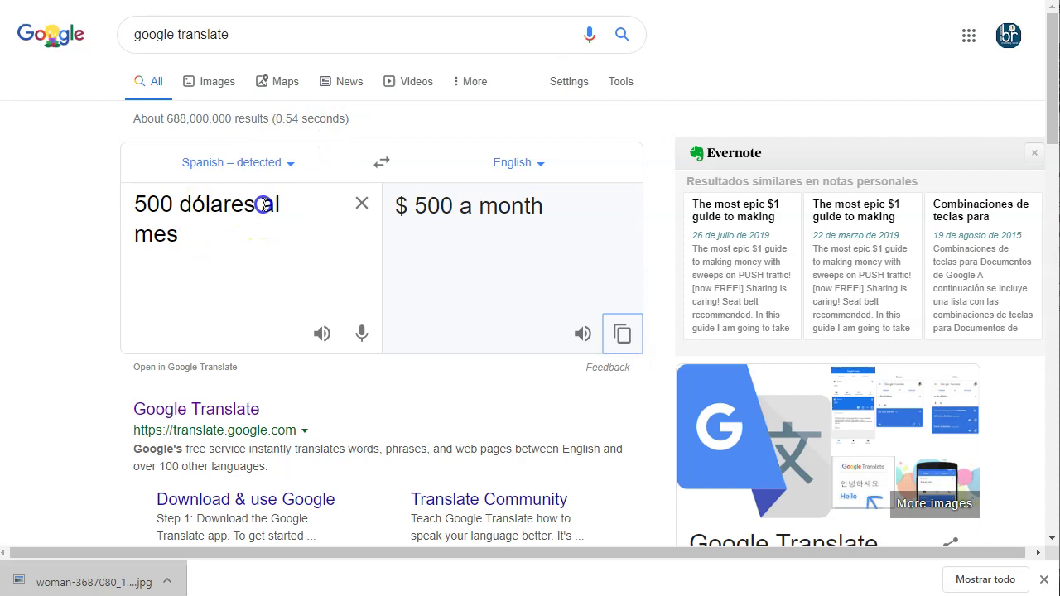
{"action": "triple_click", "coordinate": [263, 205]}
{"action": "key", "text": "Left"}
{"action": "key", "text": "Right"}
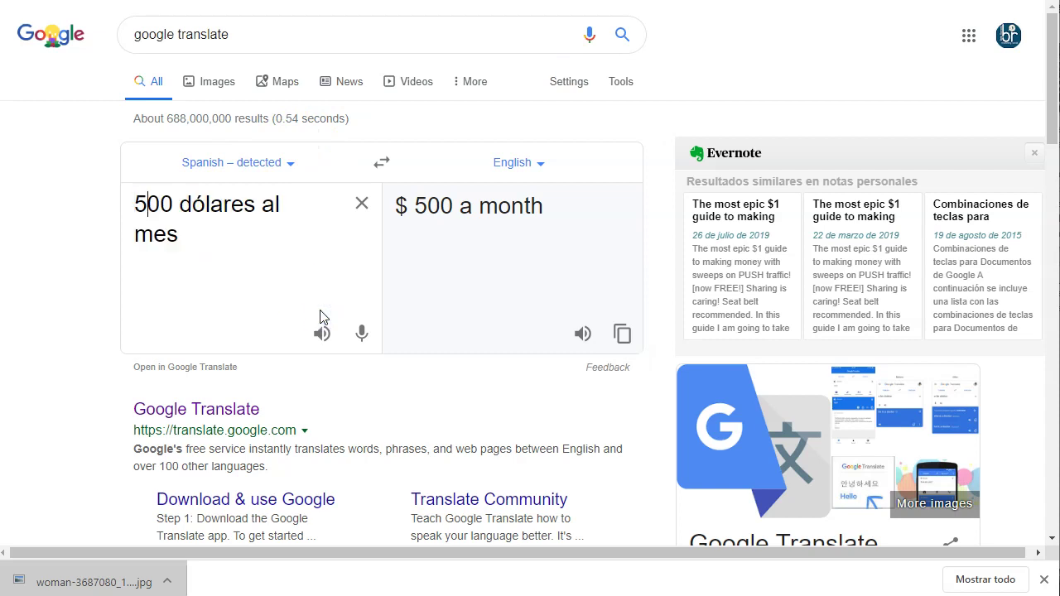
{"action": "key", "text": "ctrl+a"}
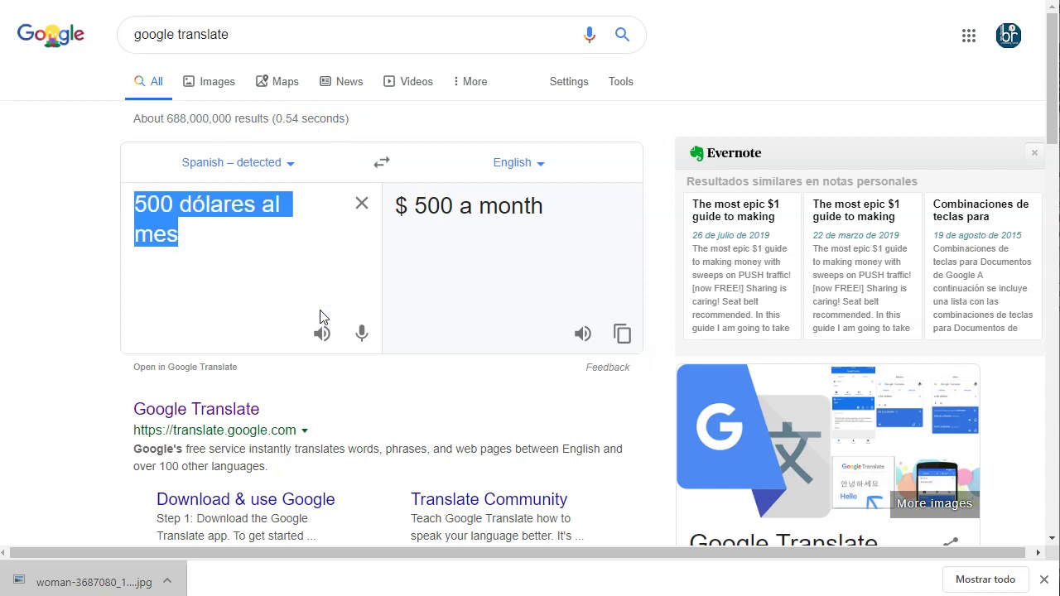
{"action": "key", "text": "ctrl+shift+Right"}
{"action": "key", "text": "shift+Right"}
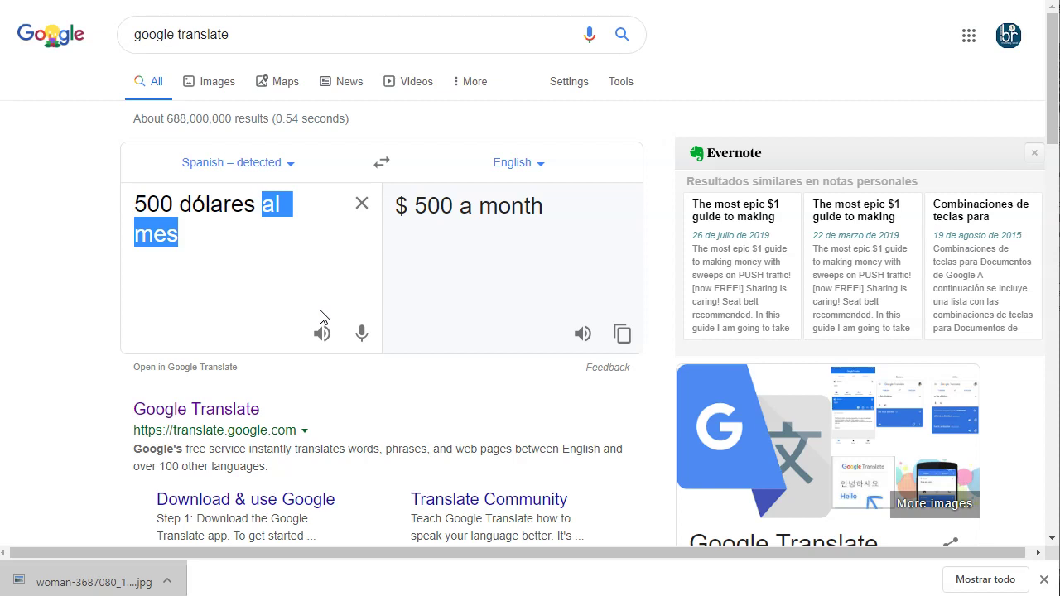
{"action": "type", "text": "du"}
{"action": "key", "text": "BackSpace"}
{"action": "type", "text": "iarios"}
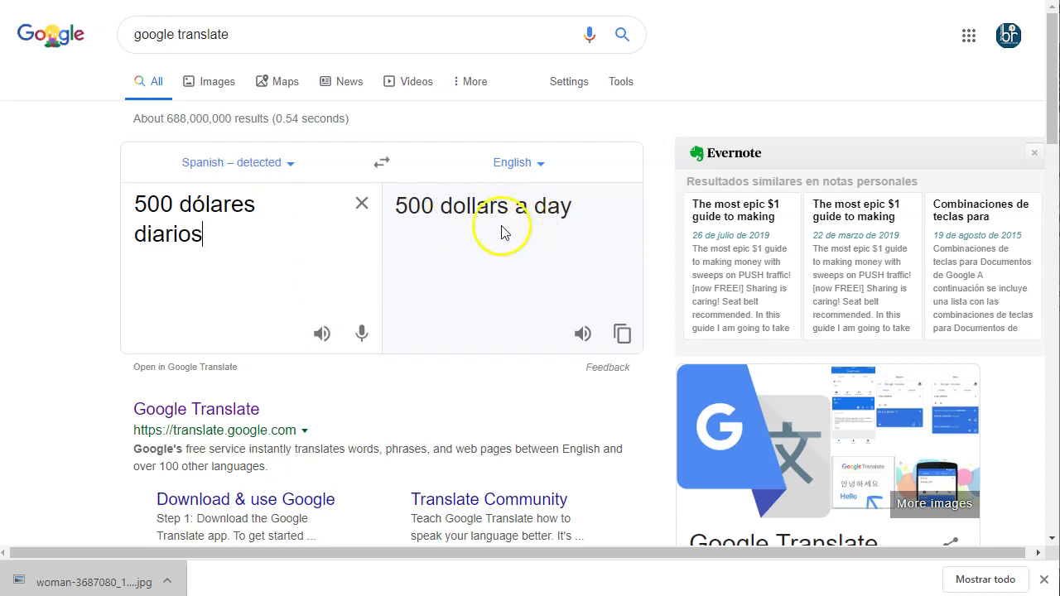
Return to the Canva design and replace the word "month" in the title so it reads "$ 500 a Day"
{"action": "left_click", "coordinate": [706, 10]}
{"action": "double_click", "coordinate": [730, 185]}
{"action": "type", "text": "da"}
{"action": "key", "text": "BackSpace"}
{"action": "key", "text": "BackSpace"}
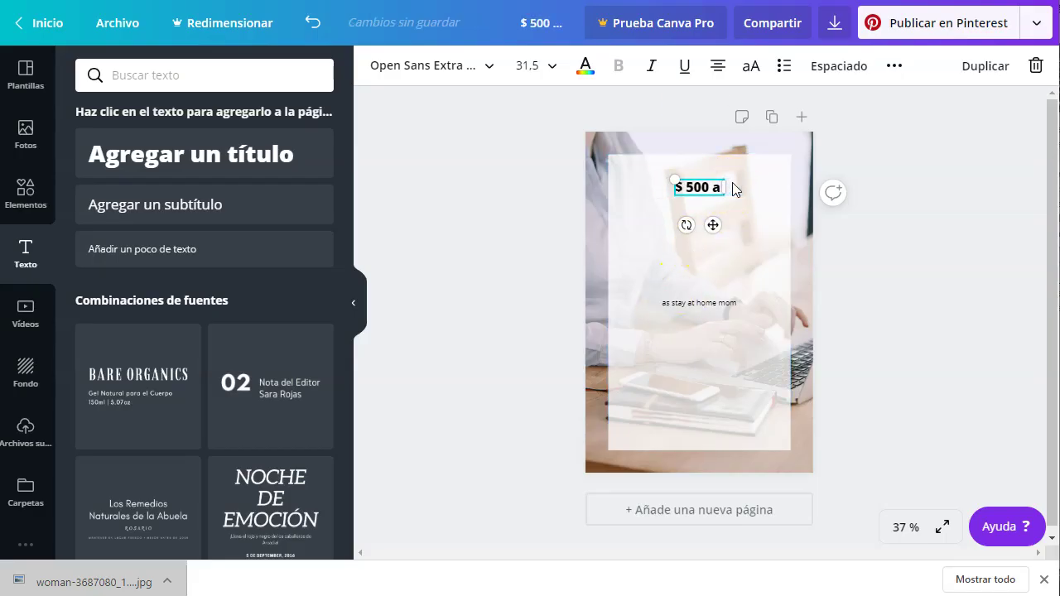
{"action": "type", "text": "Day"}
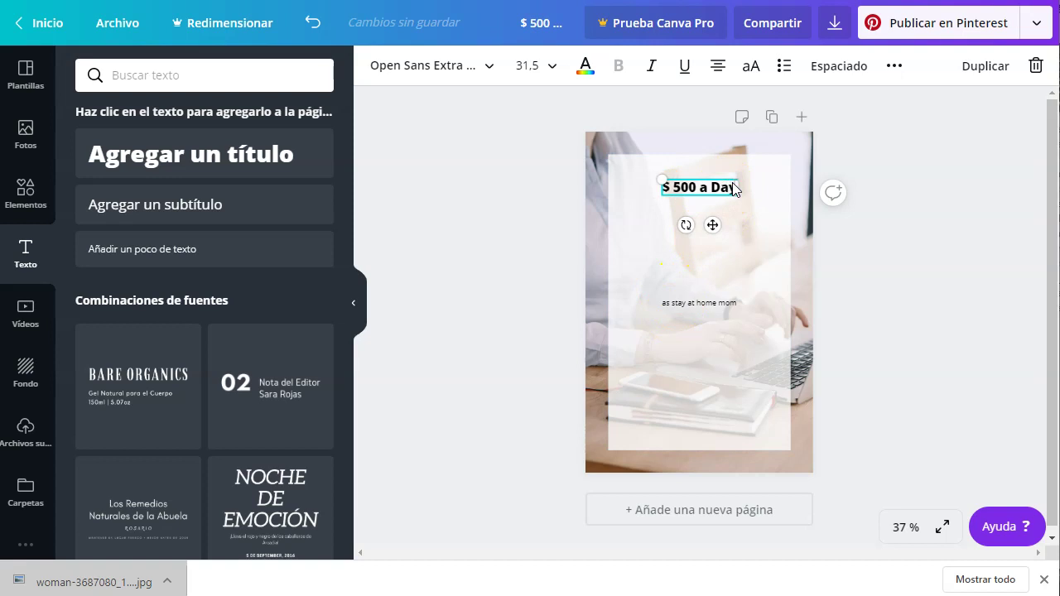
Select the "as stay at home mom" subtitle text and open its font size choices at the larger sizes
{"action": "double_click", "coordinate": [704, 300]}
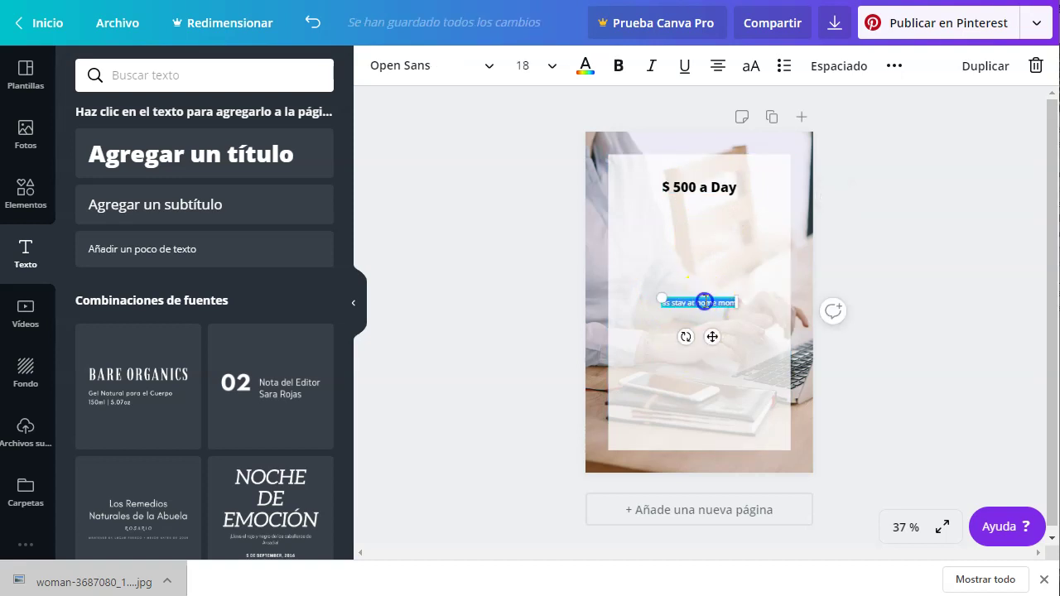
{"action": "left_click", "coordinate": [547, 77]}
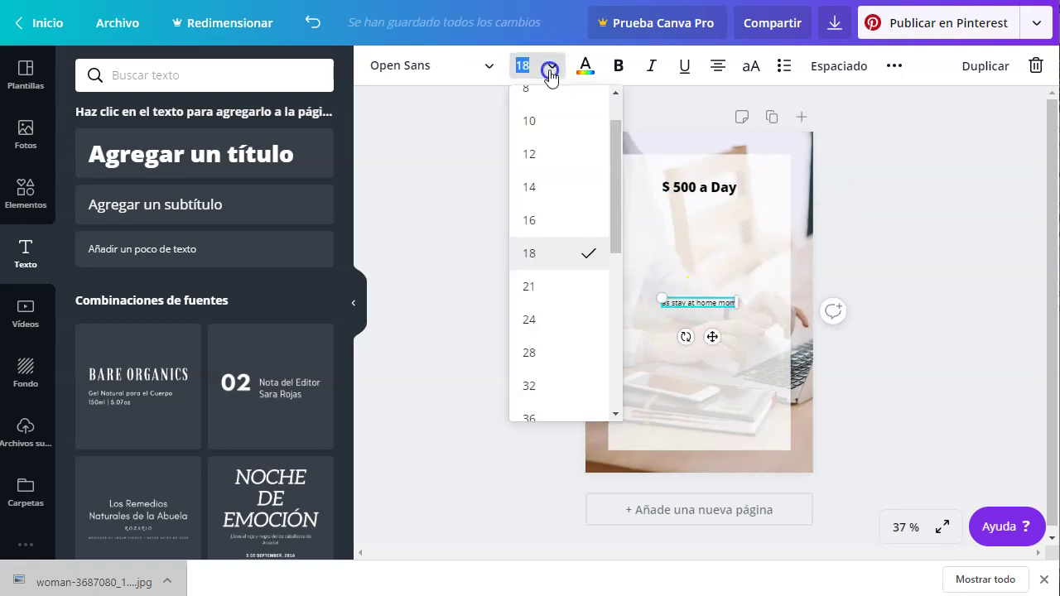
{"action": "scroll", "coordinate": [574, 332], "scroll_direction": "down", "scroll_amount": 5}
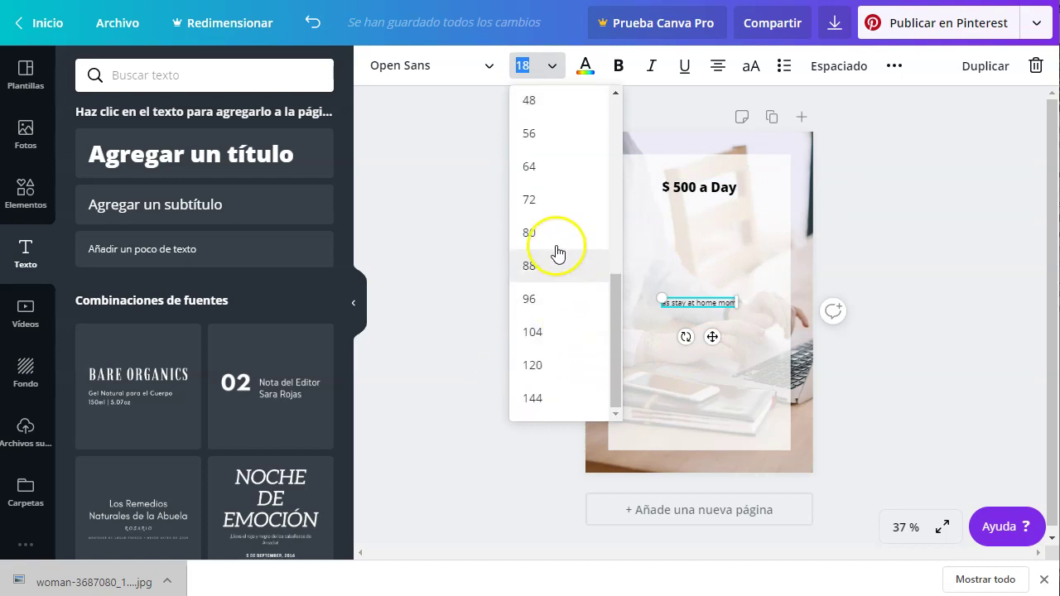
Set the "as stay at home mom" text to size 80 in the Atma Bold font
{"action": "left_click", "coordinate": [553, 235]}
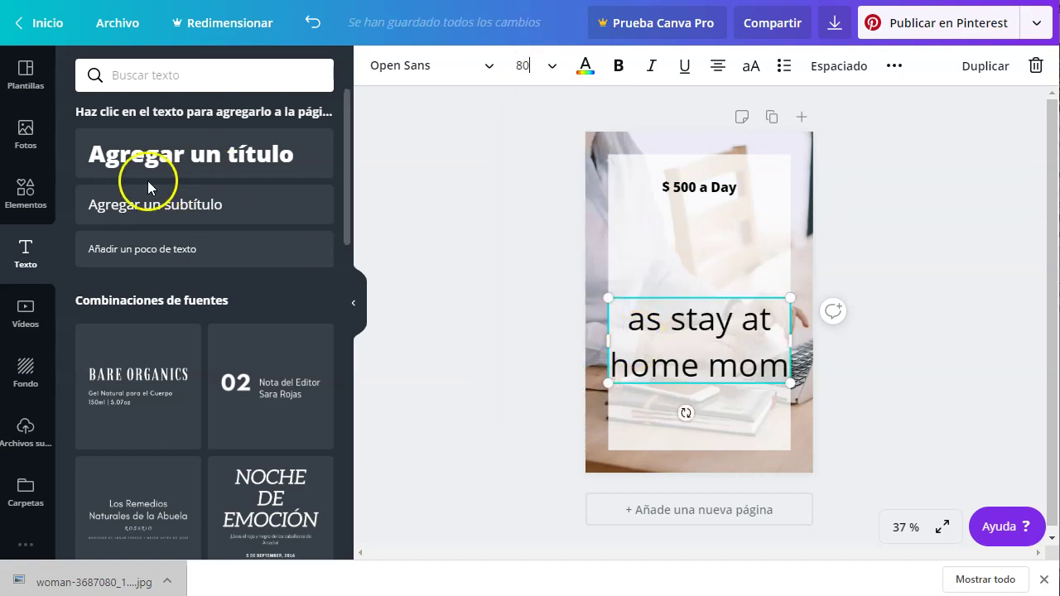
{"action": "left_click", "coordinate": [415, 72]}
{"action": "scroll", "coordinate": [166, 253], "scroll_direction": "down", "scroll_amount": 4}
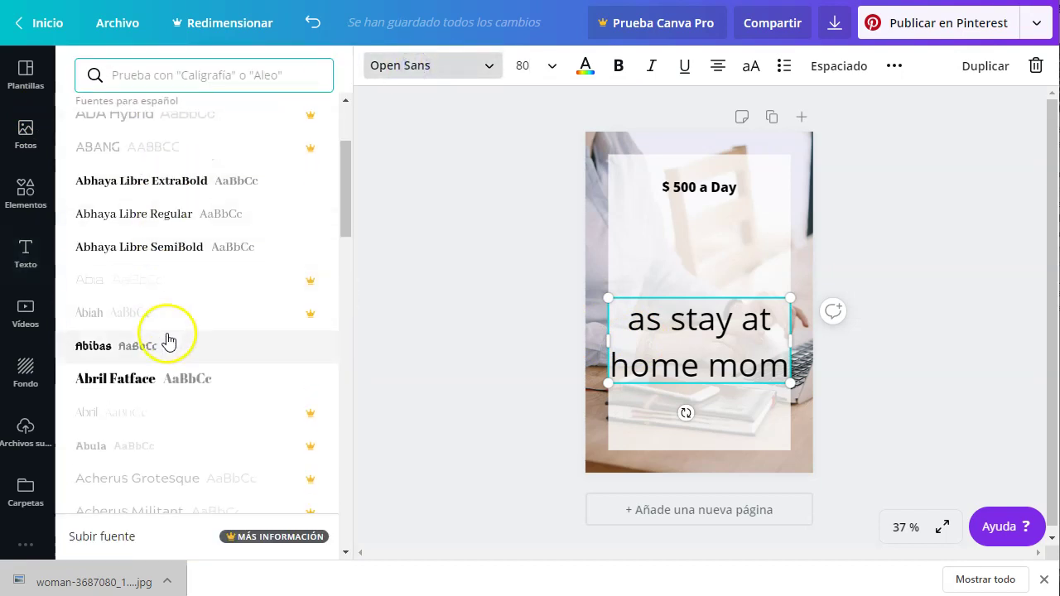
{"action": "scroll", "coordinate": [167, 339], "scroll_direction": "down", "scroll_amount": 2}
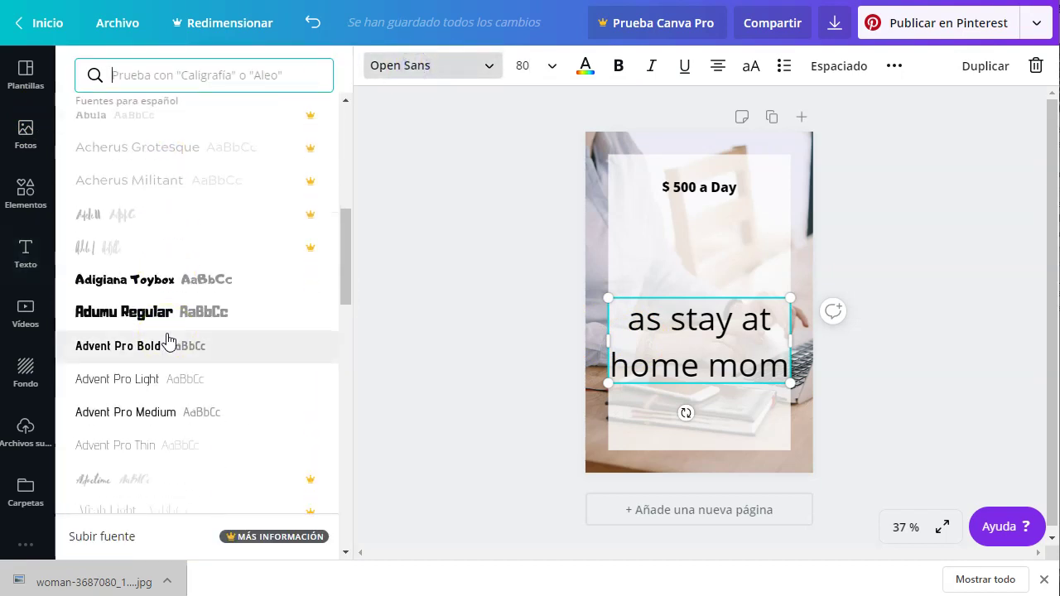
{"action": "scroll", "coordinate": [157, 294], "scroll_direction": "down", "scroll_amount": 4}
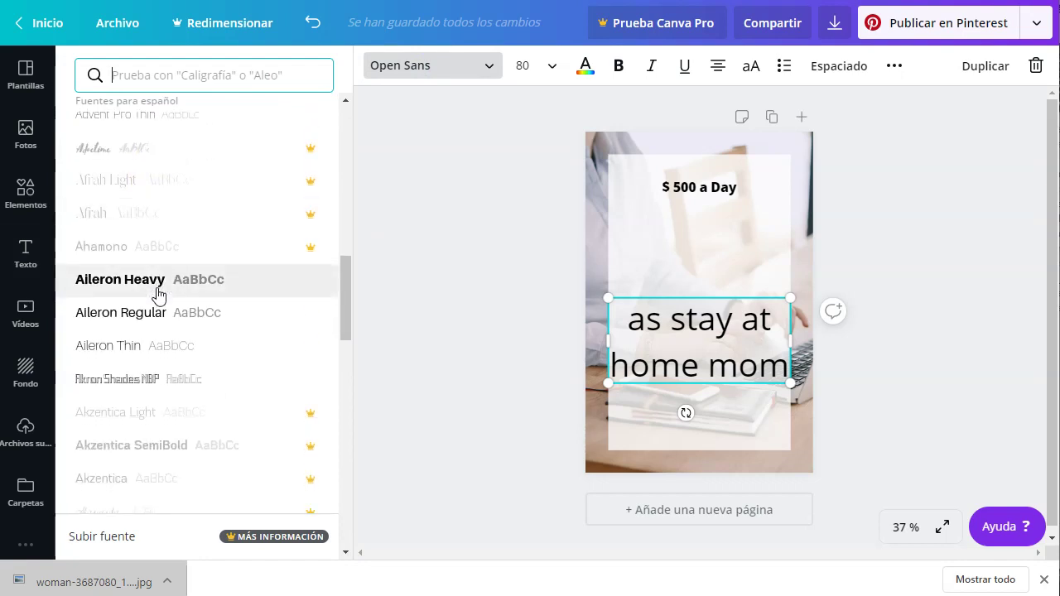
{"action": "scroll", "coordinate": [158, 294], "scroll_direction": "down", "scroll_amount": 4}
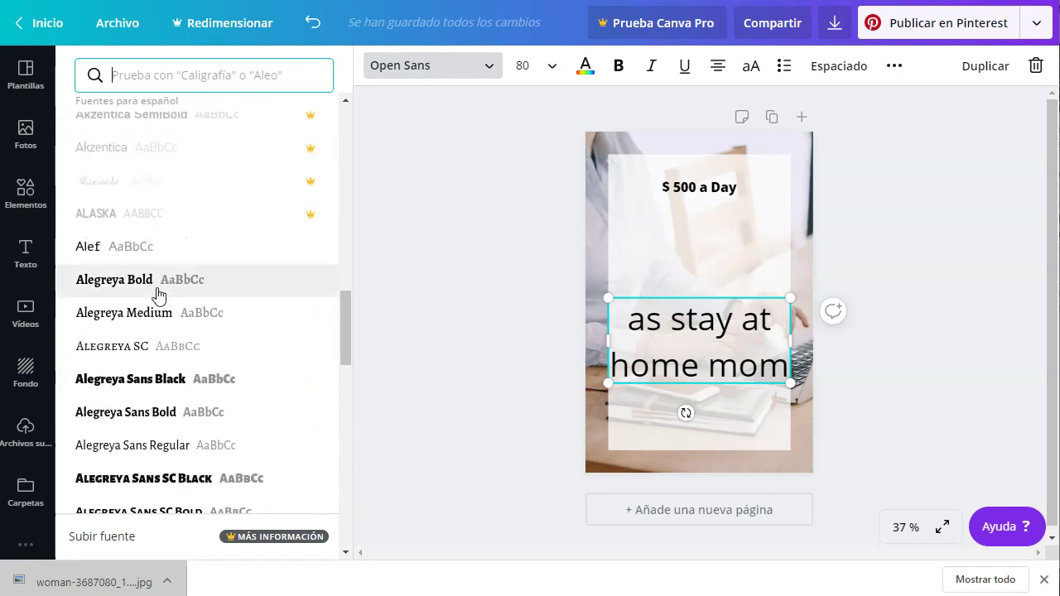
{"action": "scroll", "coordinate": [157, 294], "scroll_direction": "down", "scroll_amount": 6}
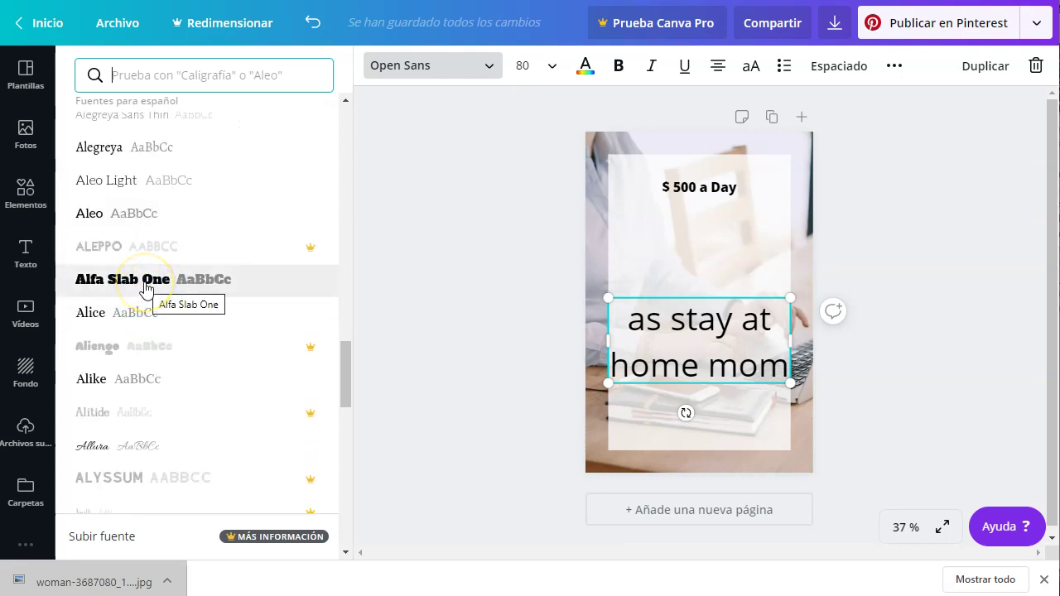
{"action": "scroll", "coordinate": [146, 288], "scroll_direction": "down", "scroll_amount": 3}
{"action": "scroll", "coordinate": [146, 288], "scroll_direction": "down", "scroll_amount": 3}
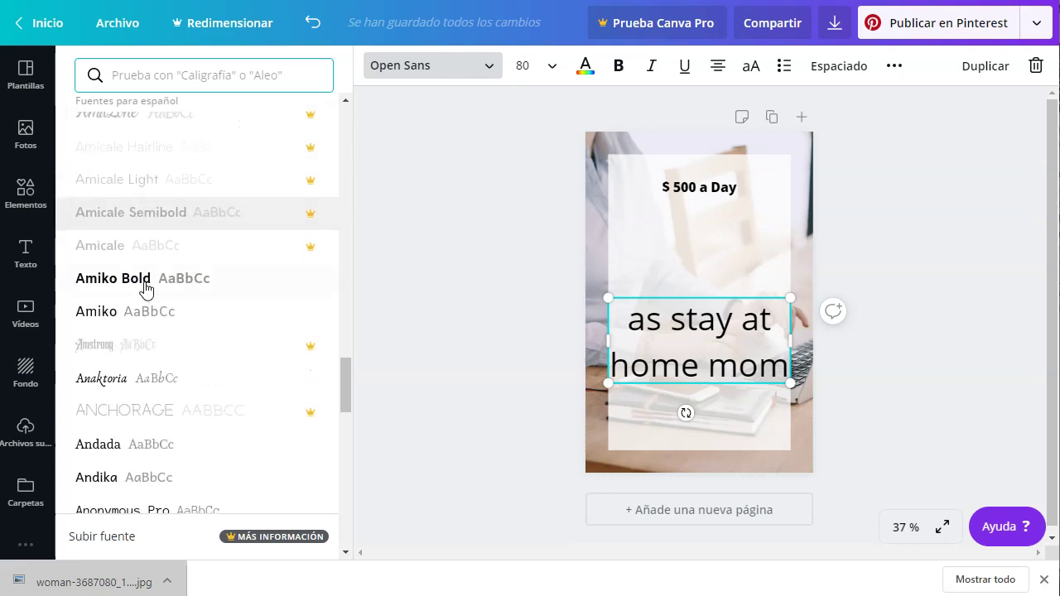
{"action": "scroll", "coordinate": [146, 288], "scroll_direction": "down", "scroll_amount": 7}
{"action": "left_click", "coordinate": [130, 245]}
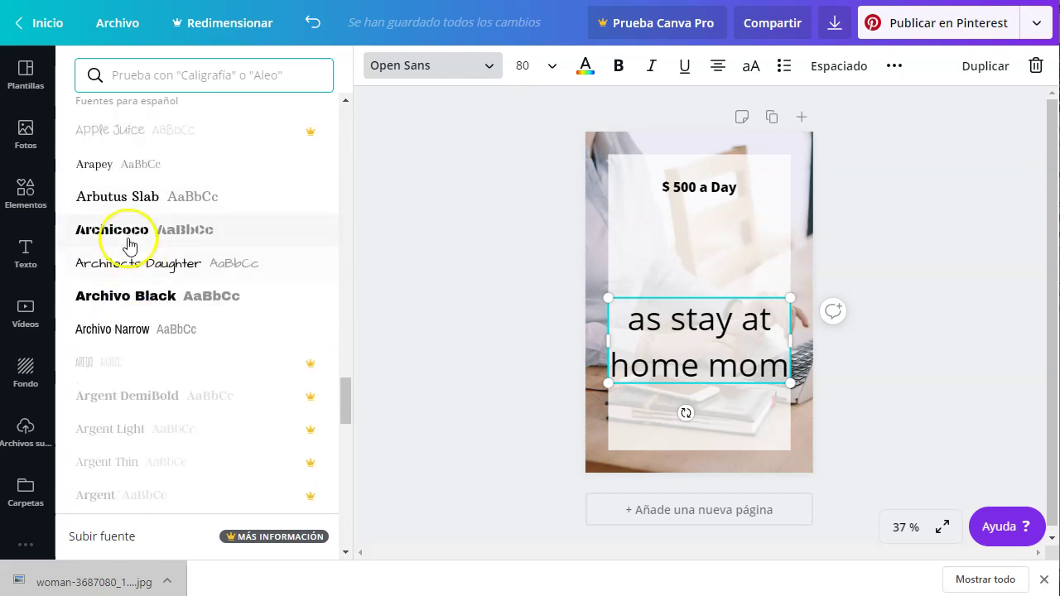
{"action": "scroll", "coordinate": [156, 302], "scroll_direction": "down", "scroll_amount": 4}
{"action": "scroll", "coordinate": [157, 303], "scroll_direction": "down", "scroll_amount": 10}
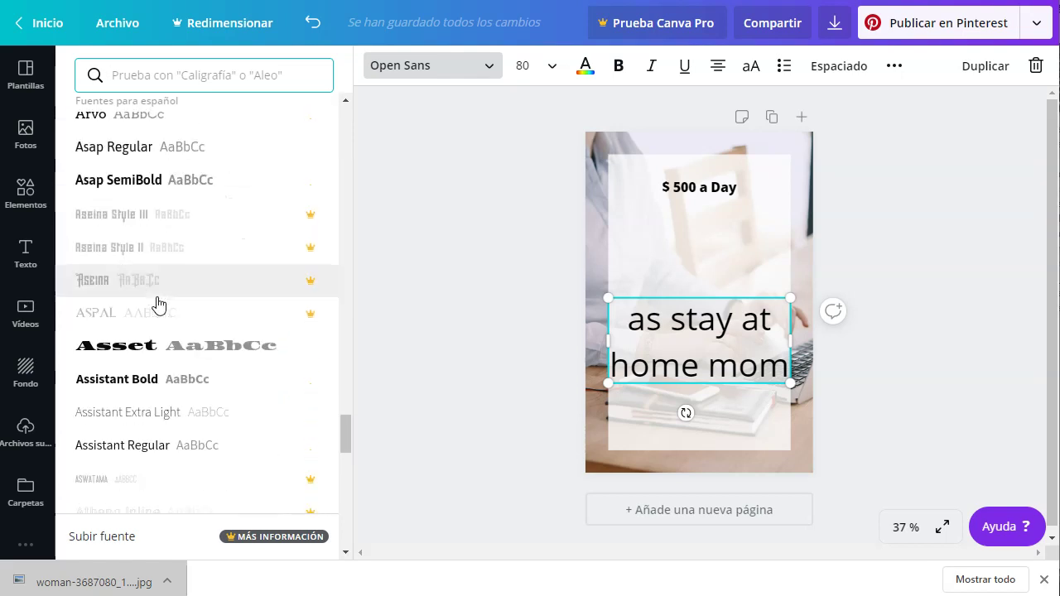
{"action": "scroll", "coordinate": [154, 303], "scroll_direction": "up", "scroll_amount": 3}
{"action": "scroll", "coordinate": [145, 305], "scroll_direction": "down", "scroll_amount": 6}
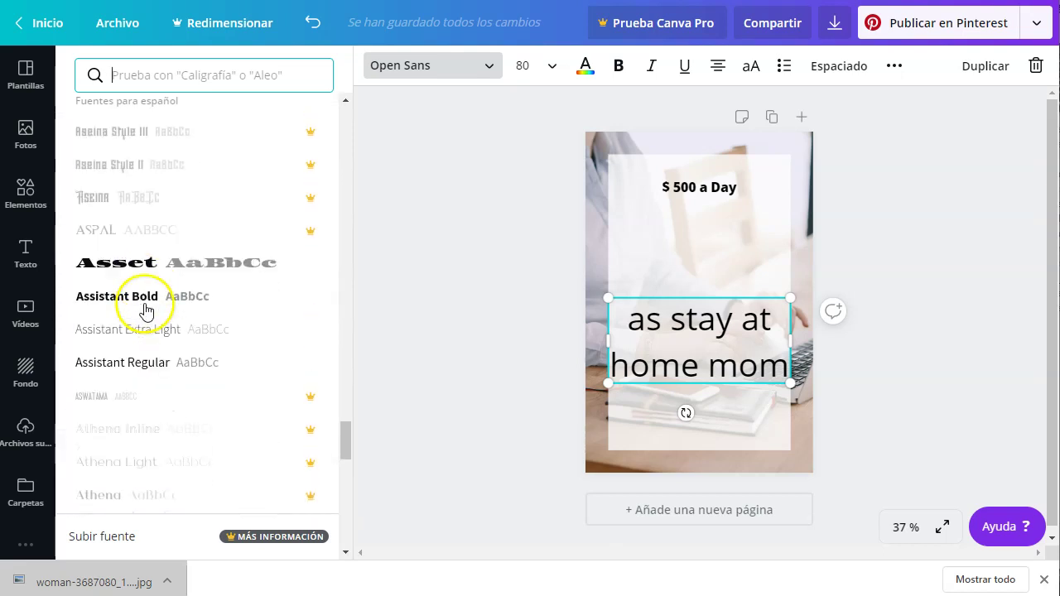
{"action": "scroll", "coordinate": [146, 331], "scroll_direction": "down", "scroll_amount": 5}
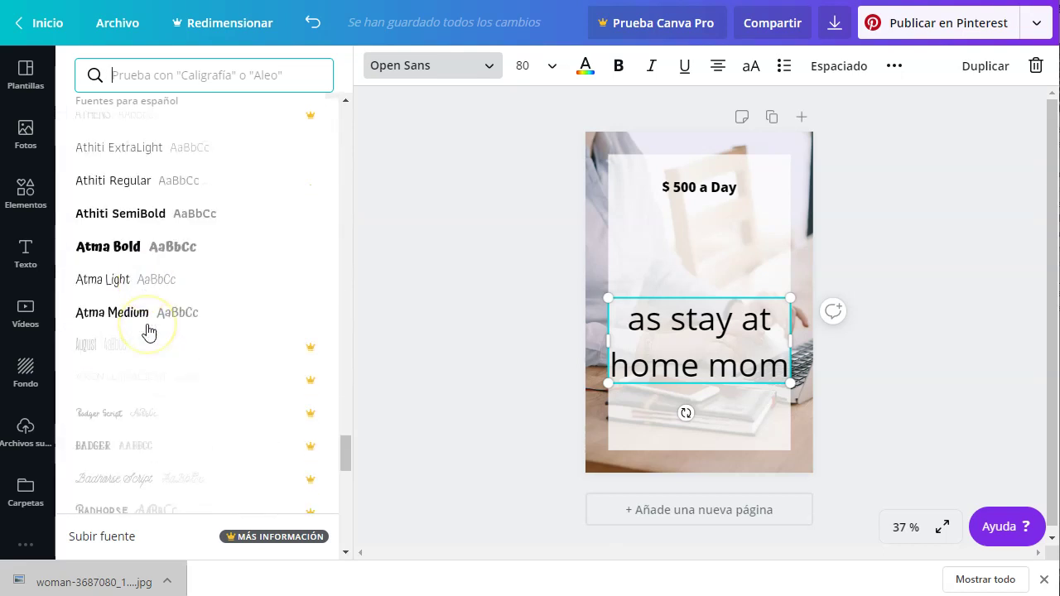
{"action": "left_click", "coordinate": [116, 247]}
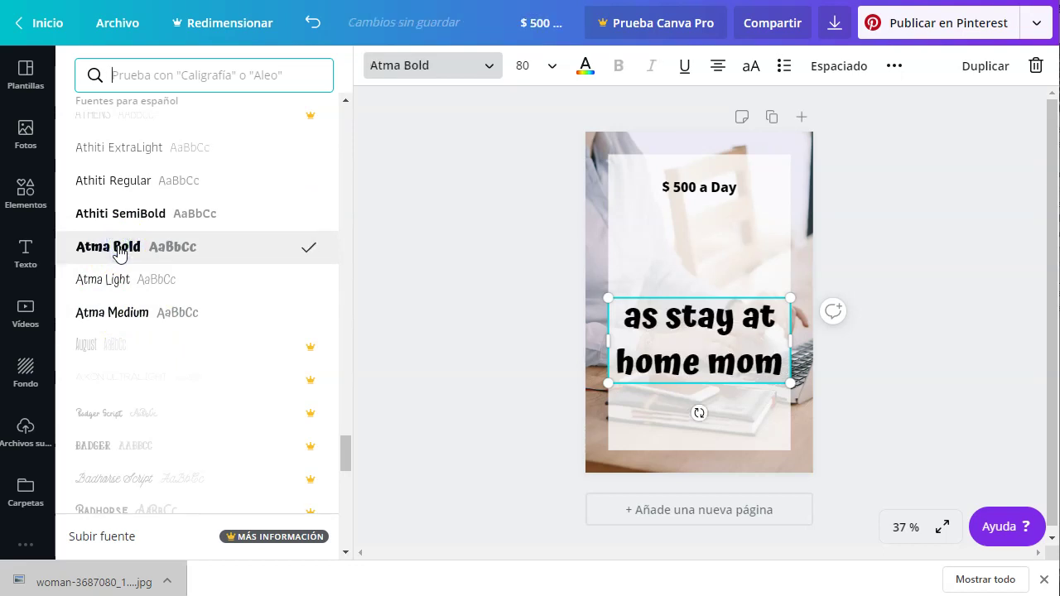
Set the "$ 500 a Day" text to the Atma Bold font at size 120
{"action": "left_click", "coordinate": [693, 189]}
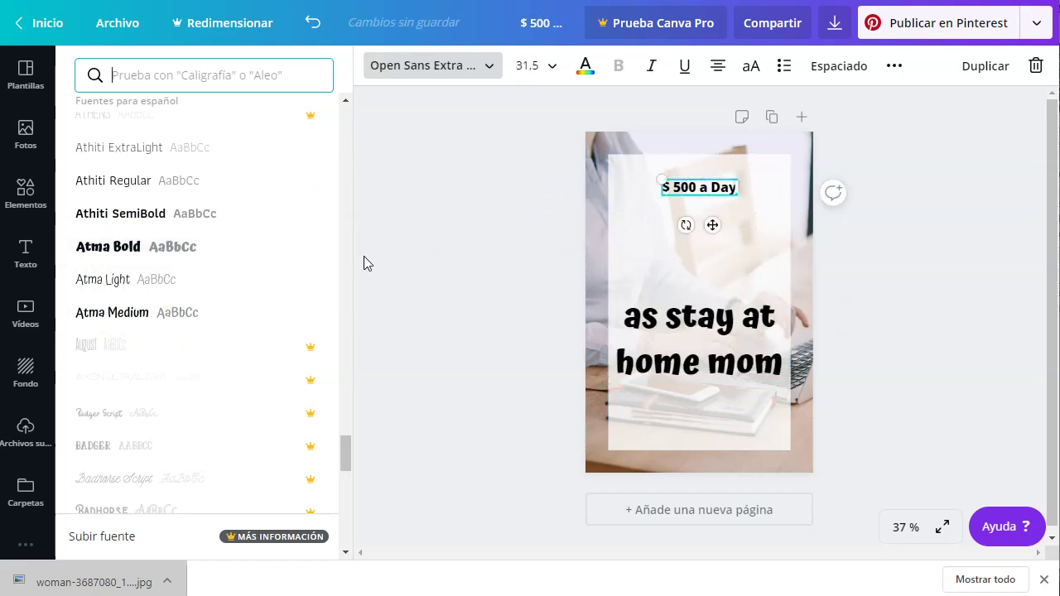
{"action": "left_click", "coordinate": [163, 253]}
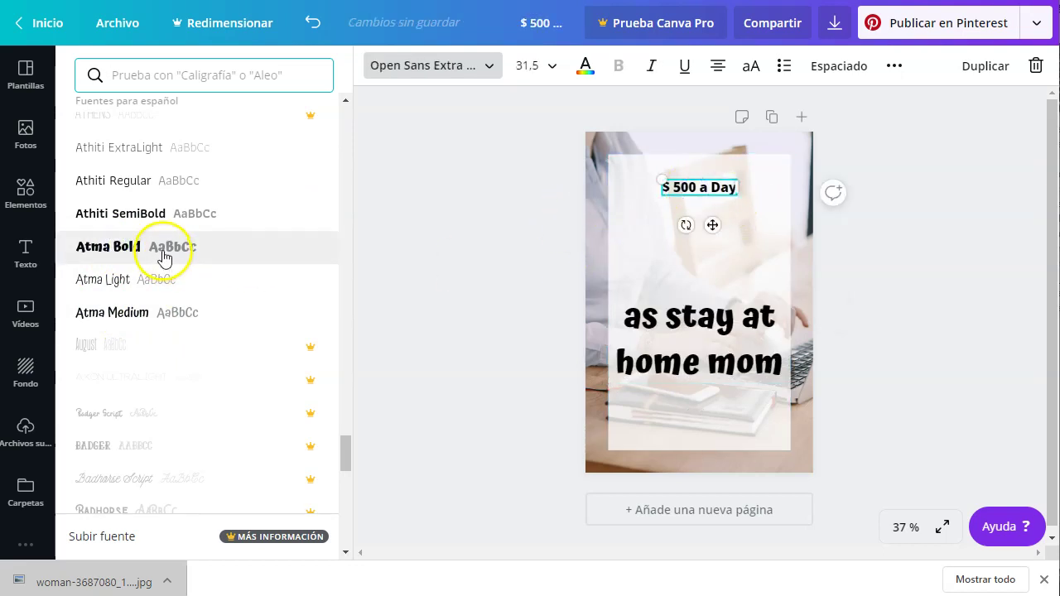
{"action": "left_click", "coordinate": [534, 67]}
{"action": "scroll", "coordinate": [518, 373], "scroll_direction": "down", "scroll_amount": 5}
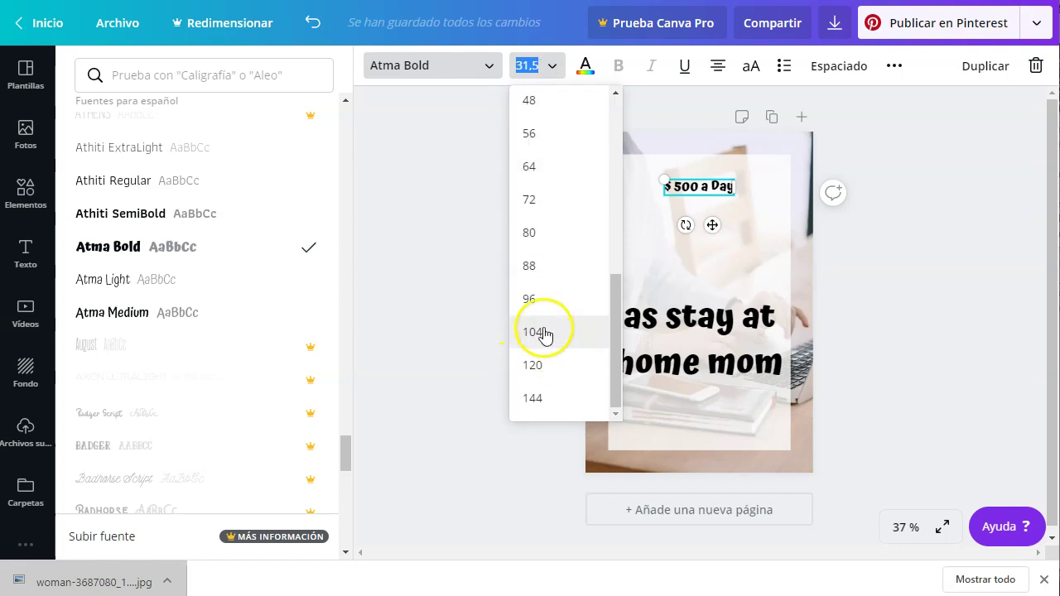
{"action": "left_click", "coordinate": [538, 366]}
{"action": "left_click", "coordinate": [580, 284]}
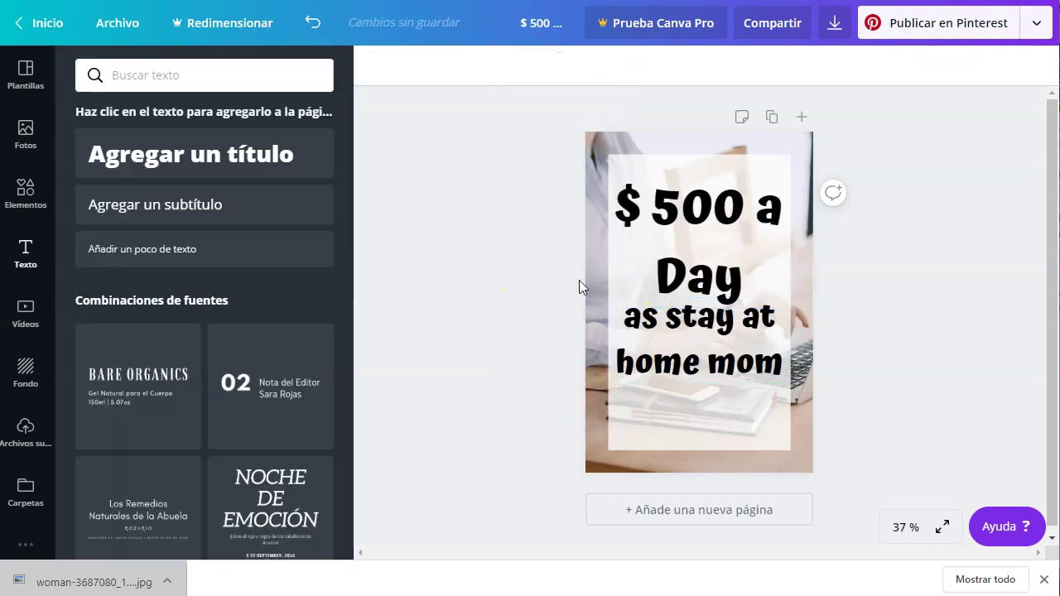
Move "$ 500 a Day" up to the white box's upper edge and shift "as stay at home mom" down near its lower part
{"action": "left_click_drag", "start_coordinate": [702, 223], "coordinate": [704, 188]}
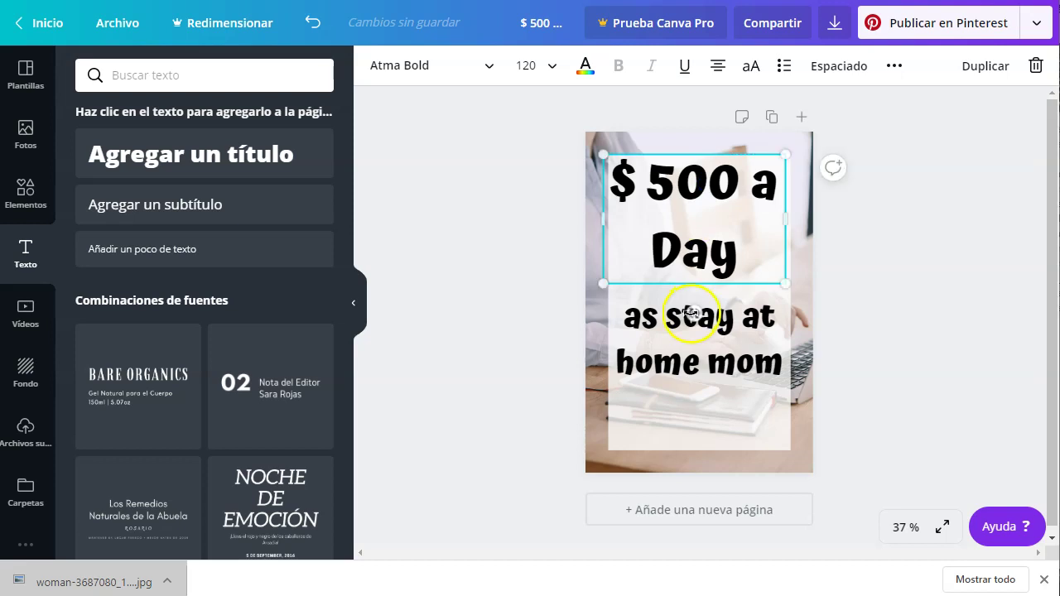
{"action": "left_click", "coordinate": [700, 355]}
{"action": "left_click_drag", "start_coordinate": [701, 367], "coordinate": [701, 394]}
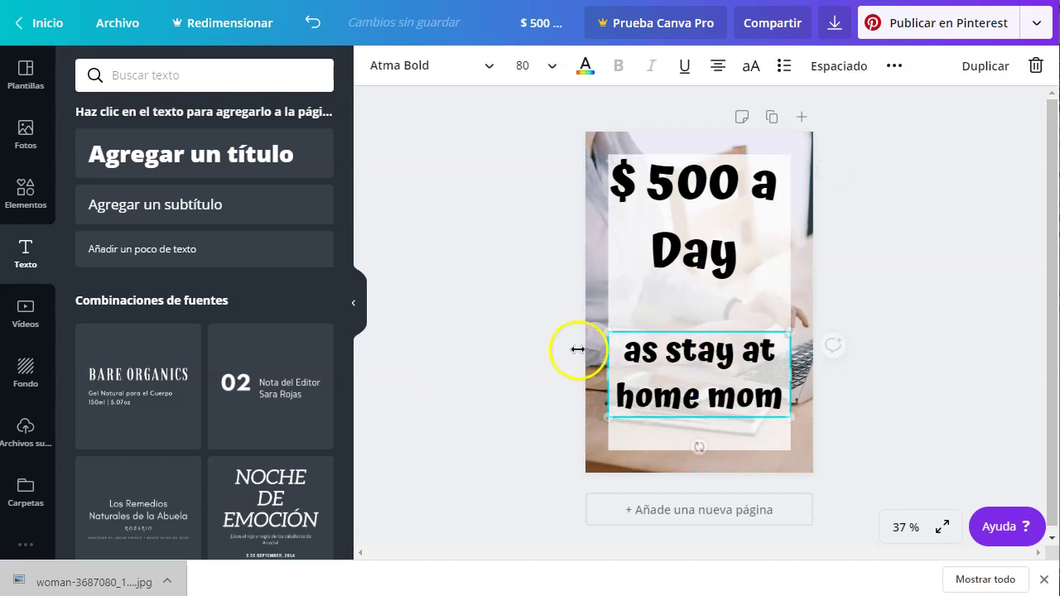
{"action": "left_click", "coordinate": [541, 281]}
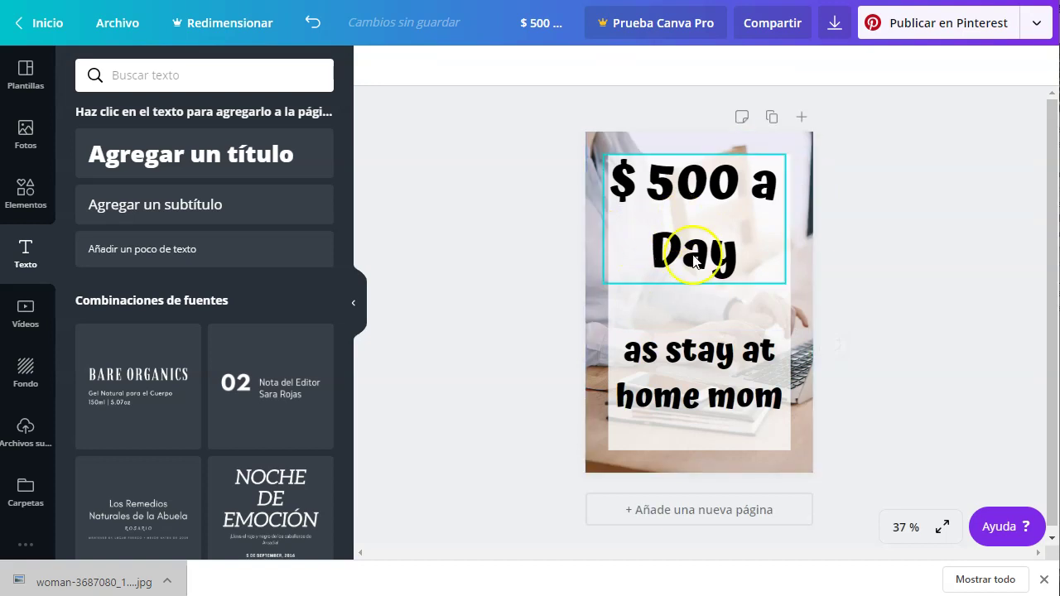
Switch to the Pinterest pin about hobbies that earn money and examine its design as a reference
{"action": "key", "text": "alt+Left"}
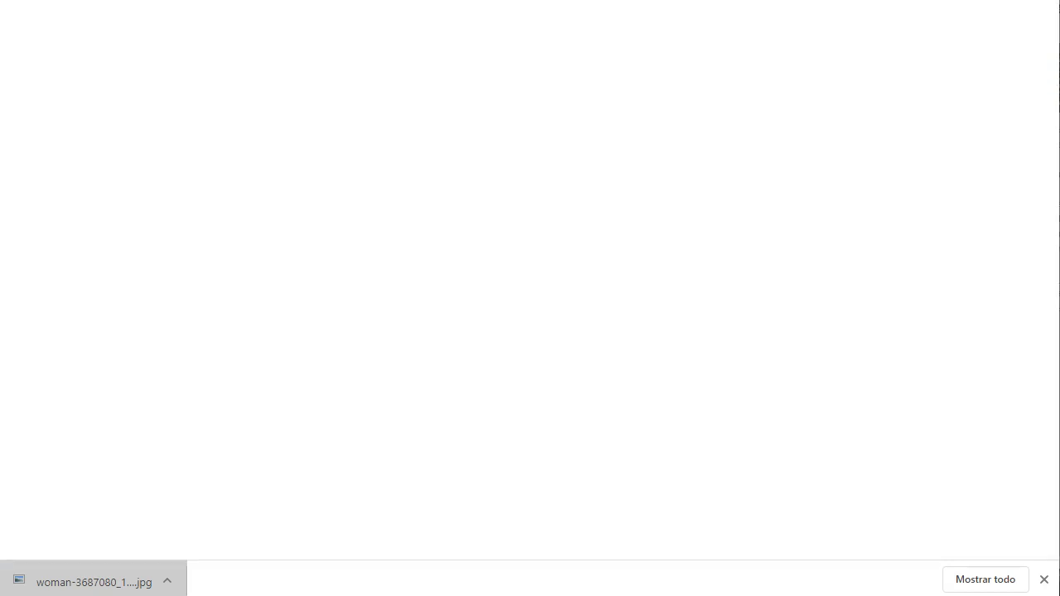
{"action": "key", "text": "alt+Left"}
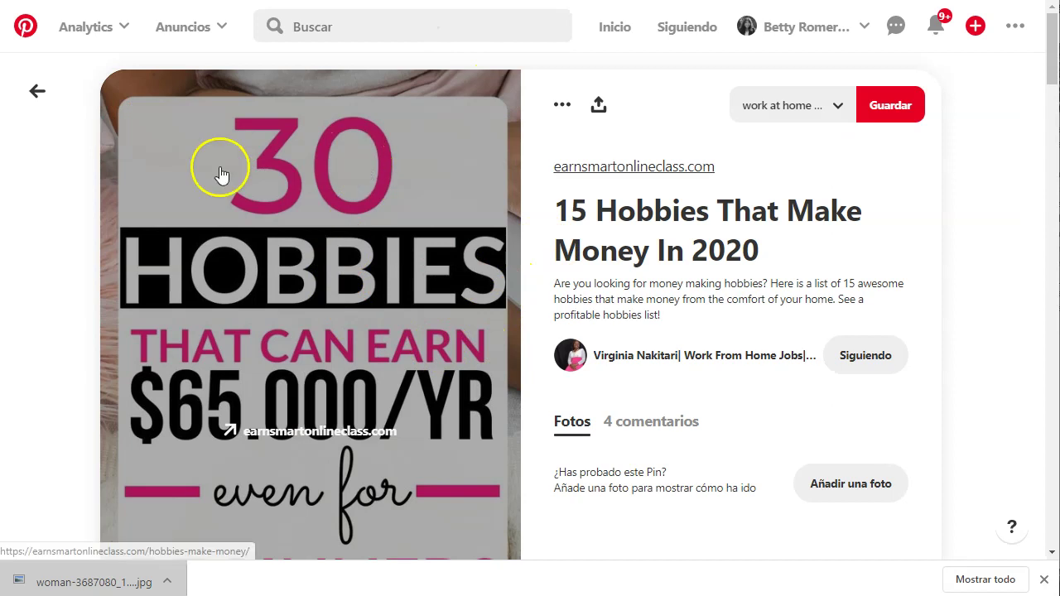
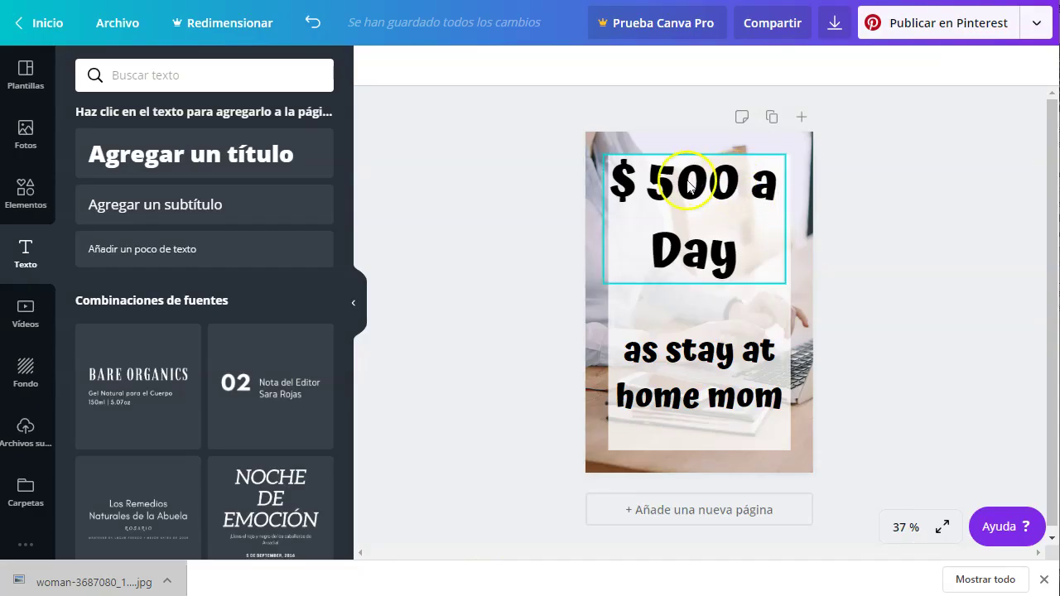
Colour only the number "500" in the headline pink
{"action": "left_click", "coordinate": [687, 184]}
{"action": "left_click", "coordinate": [687, 184]}
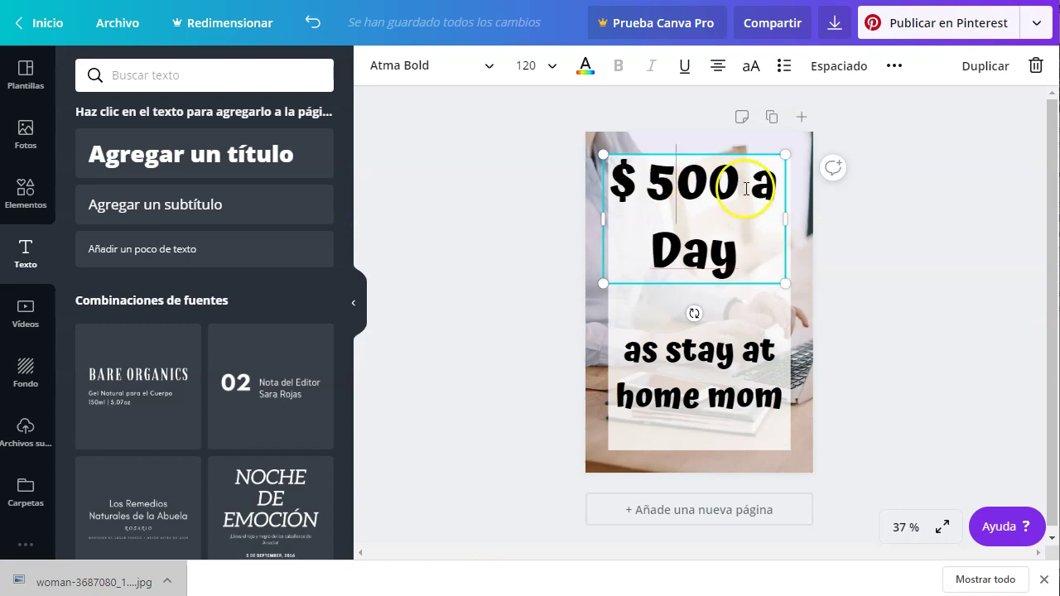
{"action": "left_click_drag", "start_coordinate": [639, 185], "coordinate": [732, 188]}
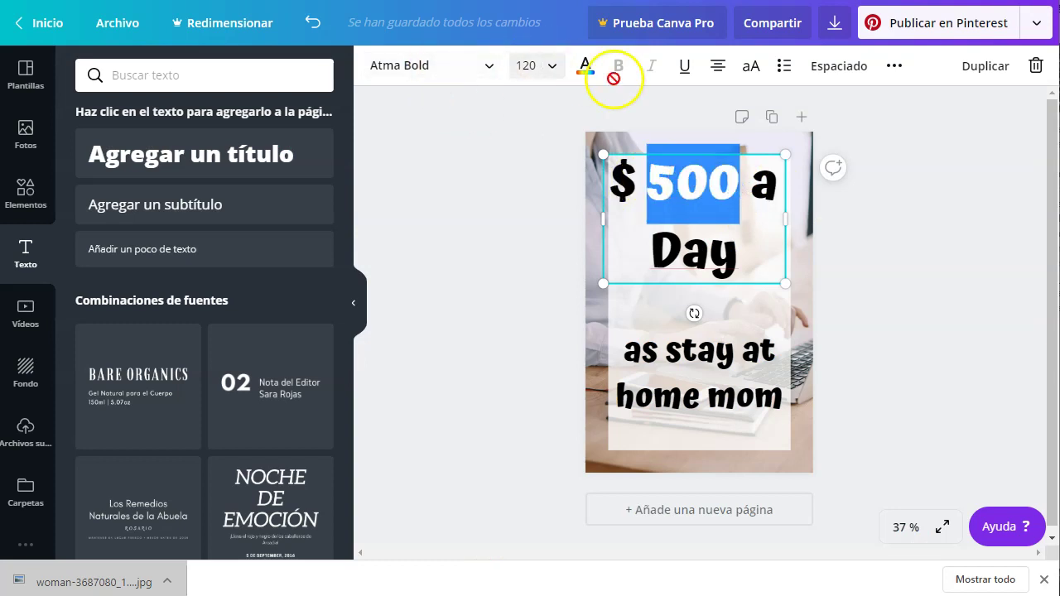
{"action": "left_click", "coordinate": [585, 65]}
{"action": "left_click", "coordinate": [138, 273]}
{"action": "left_click", "coordinate": [468, 327]}
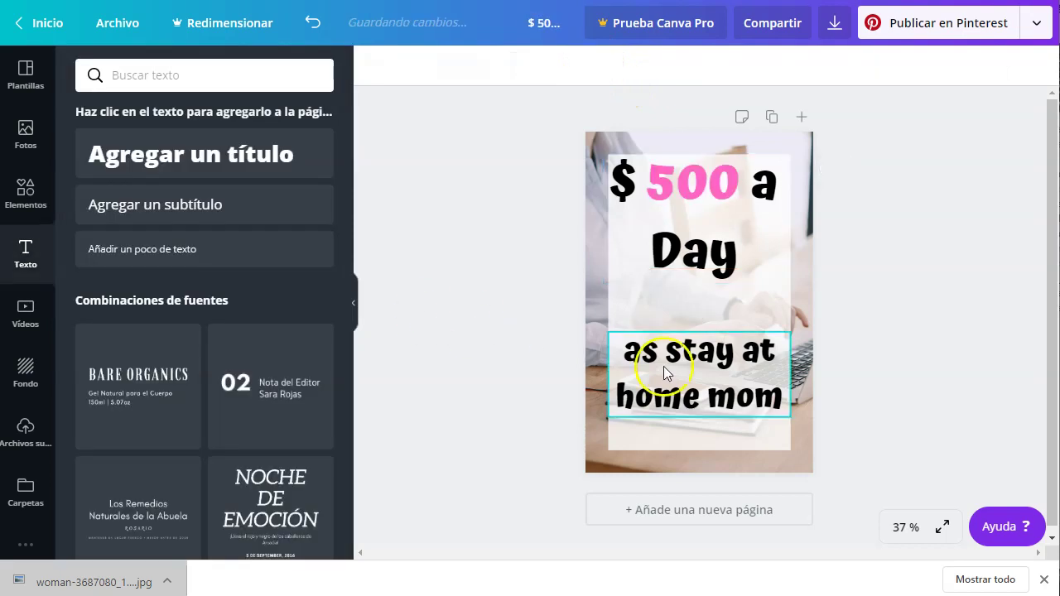
Colour the "as stay at home mom" text medium grey
{"action": "left_click", "coordinate": [714, 357]}
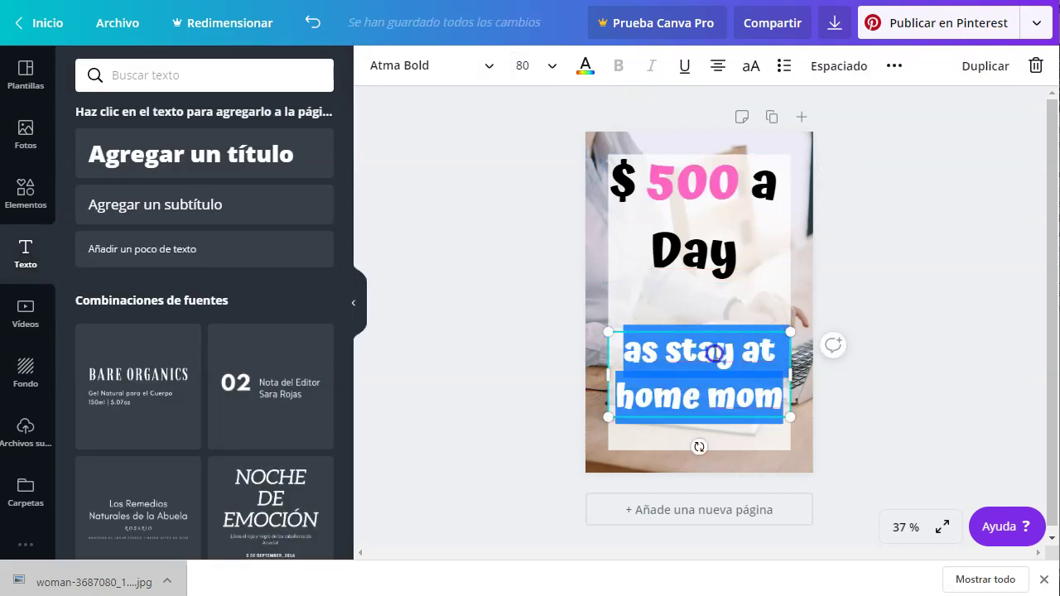
{"action": "left_click", "coordinate": [584, 68]}
{"action": "left_click", "coordinate": [182, 229]}
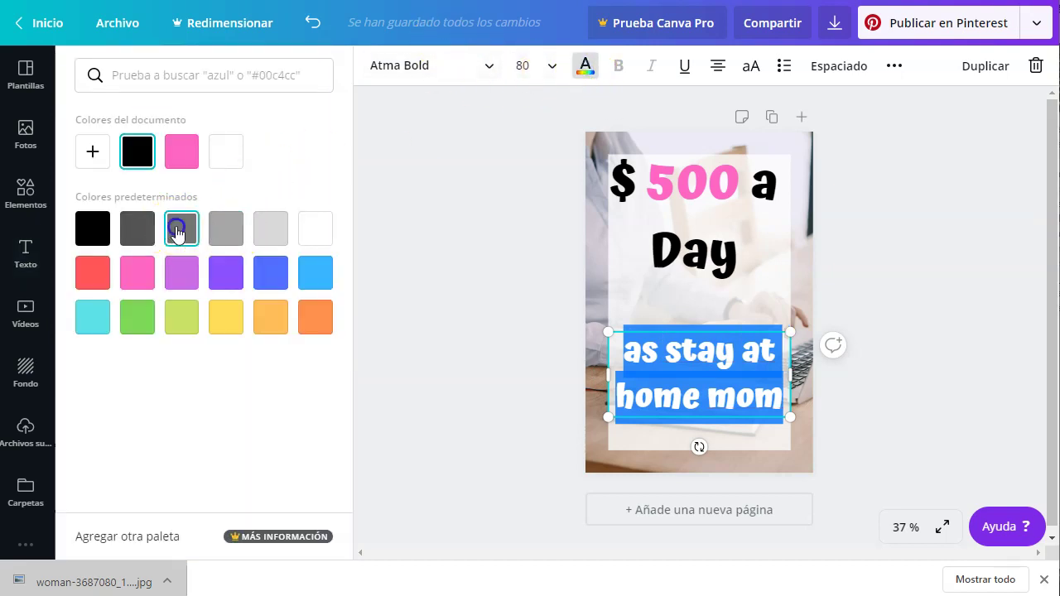
{"action": "left_click", "coordinate": [502, 332]}
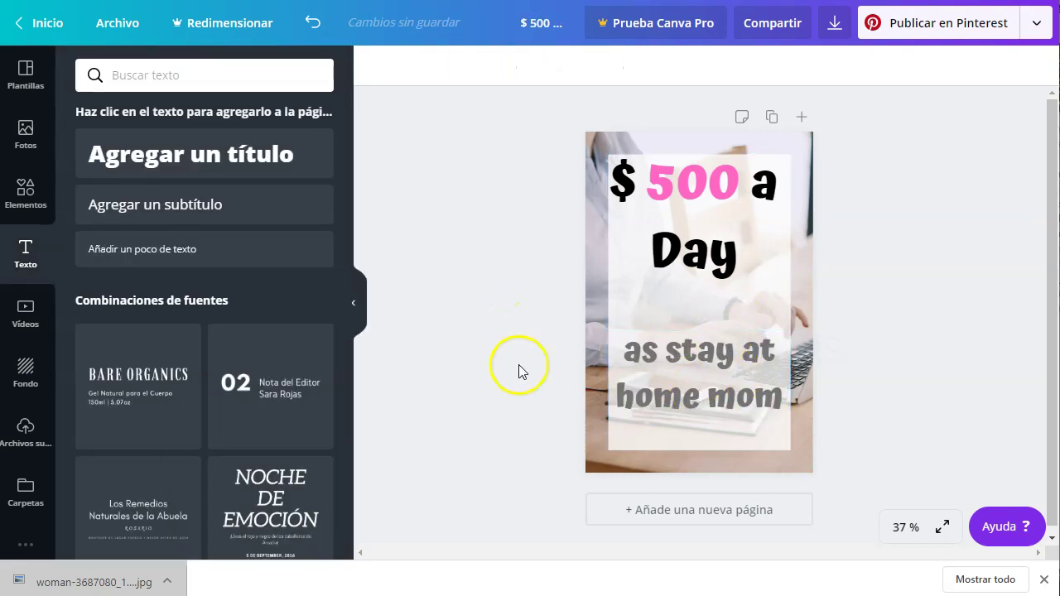
Duplicate the translucent white box behind the text and fill the copy with the document's pink
{"action": "left_click", "coordinate": [769, 288]}
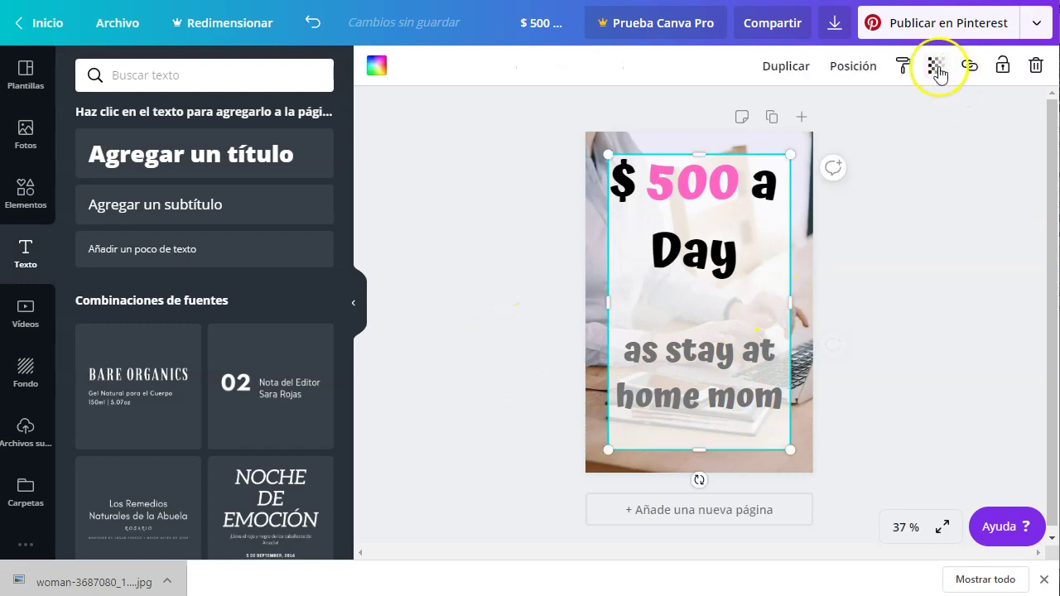
{"action": "left_click", "coordinate": [782, 66]}
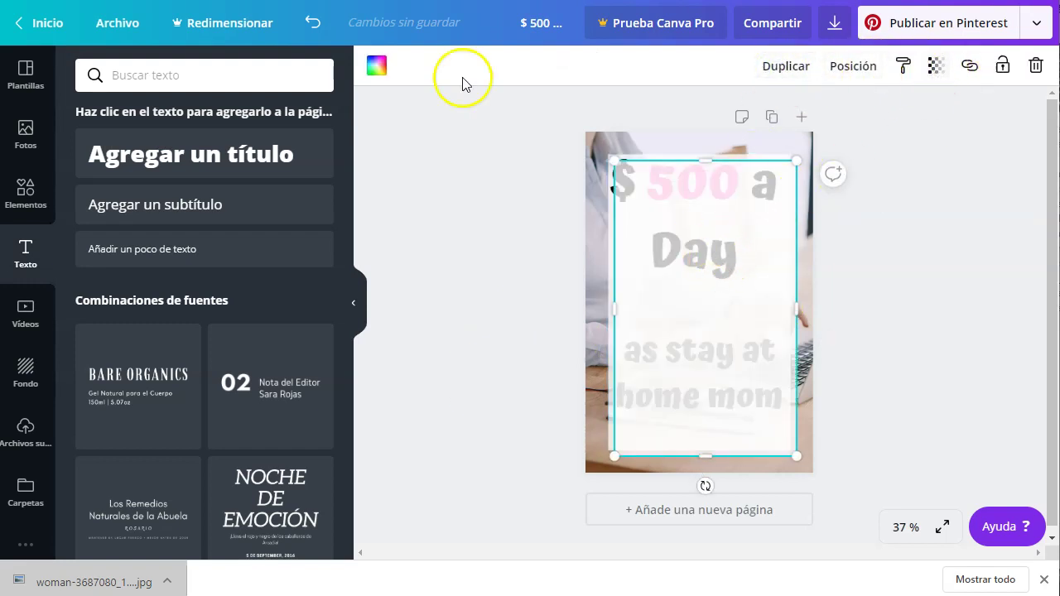
{"action": "left_click", "coordinate": [377, 65]}
{"action": "left_click", "coordinate": [226, 151]}
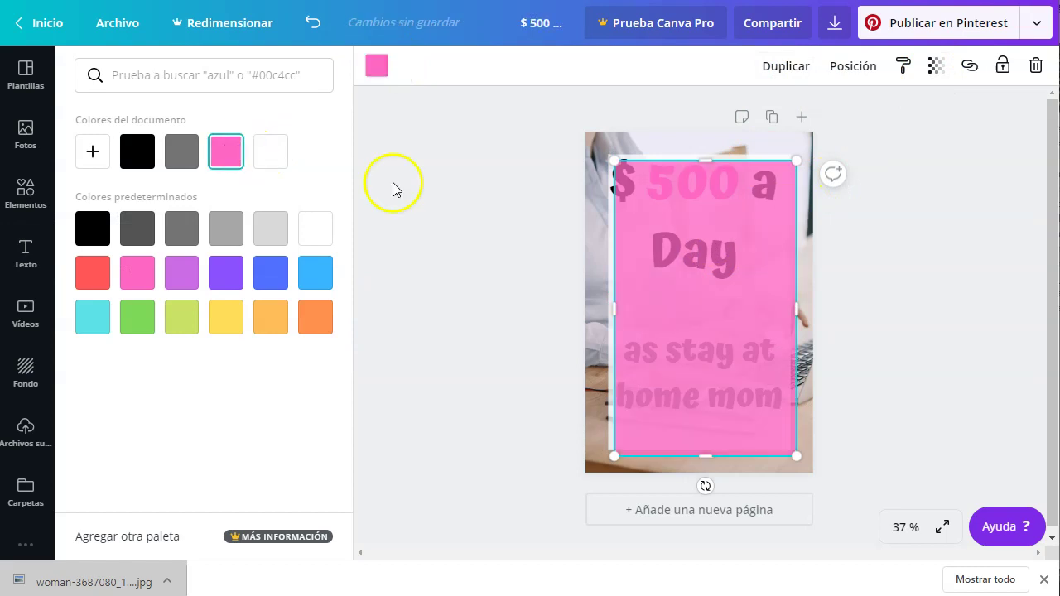
Shorten the pink box to about 375 high and align it with the white box over "as stay at home mom"
{"action": "left_click_drag", "start_coordinate": [707, 163], "coordinate": [672, 320]}
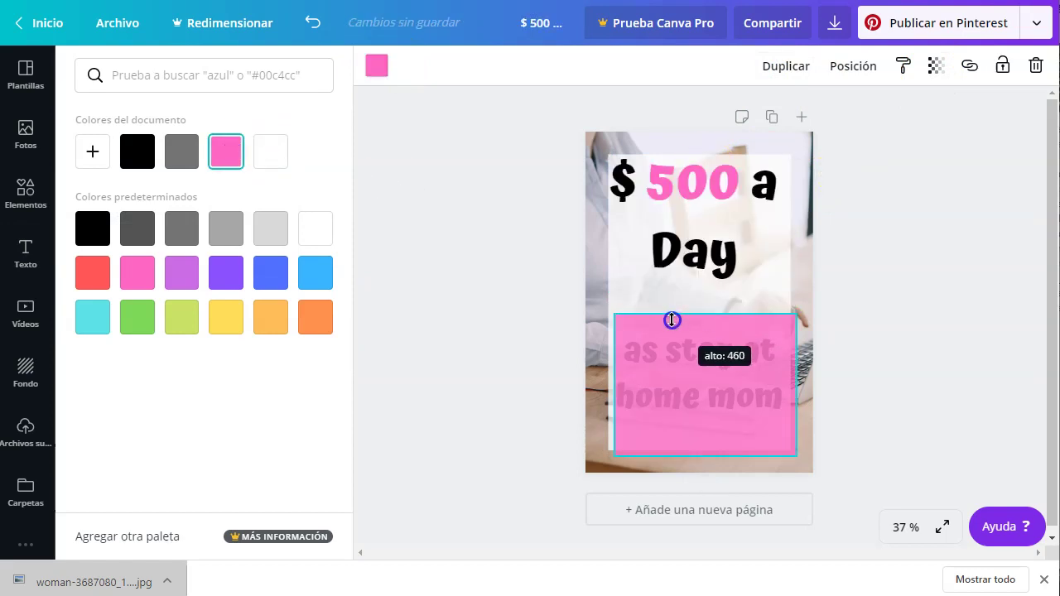
{"action": "left_click_drag", "start_coordinate": [705, 456], "coordinate": [731, 398]}
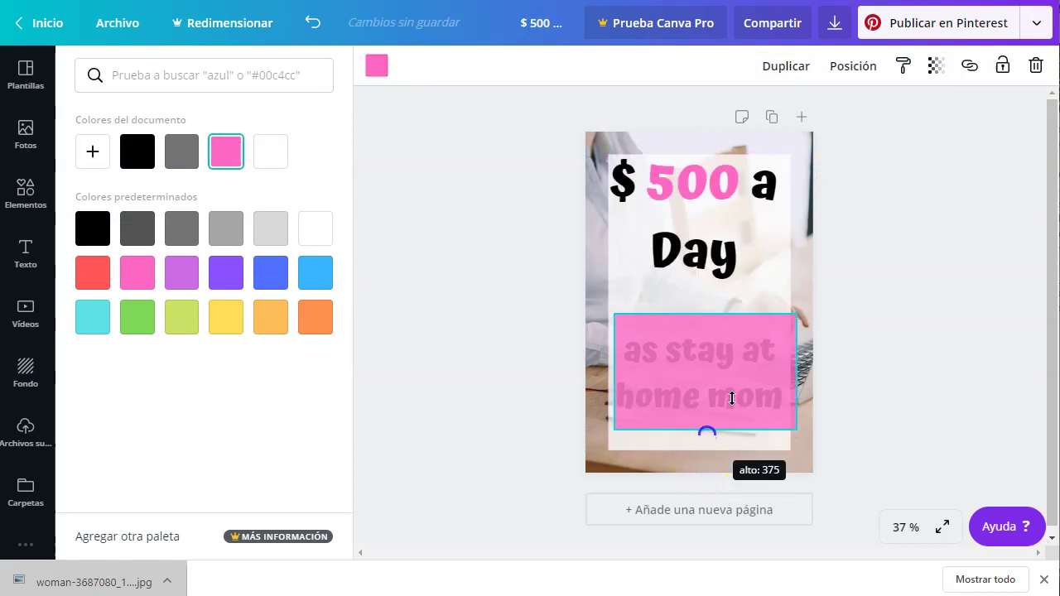
{"action": "left_click_drag", "start_coordinate": [748, 359], "coordinate": [749, 364]}
{"action": "left_click", "coordinate": [466, 338]}
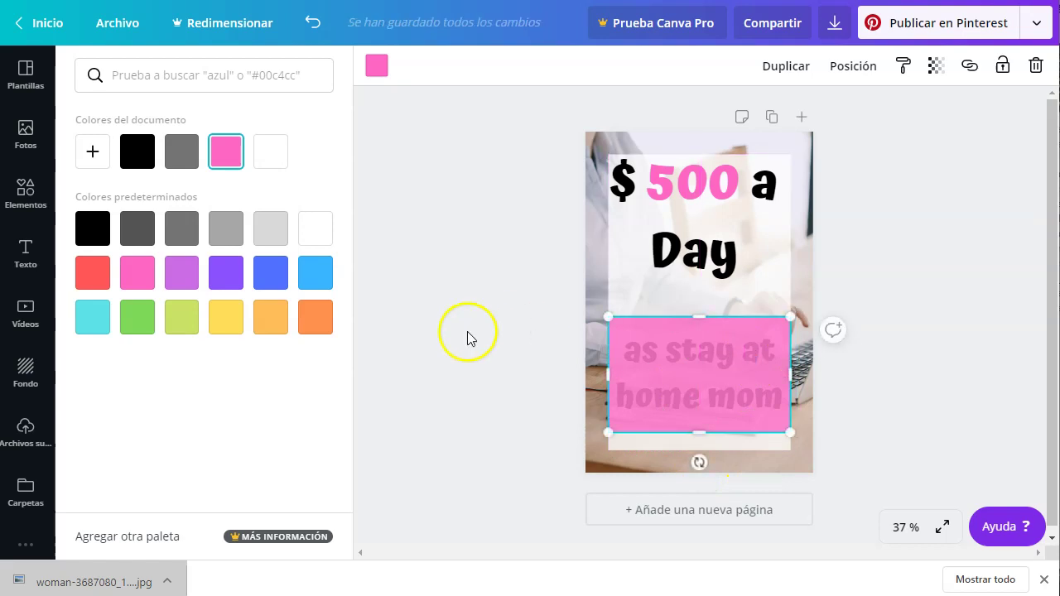
Widen the translucent white box on both sides so it extends beyond the pink box
{"action": "left_click", "coordinate": [776, 293]}
{"action": "left_click_drag", "start_coordinate": [794, 305], "coordinate": [799, 306]}
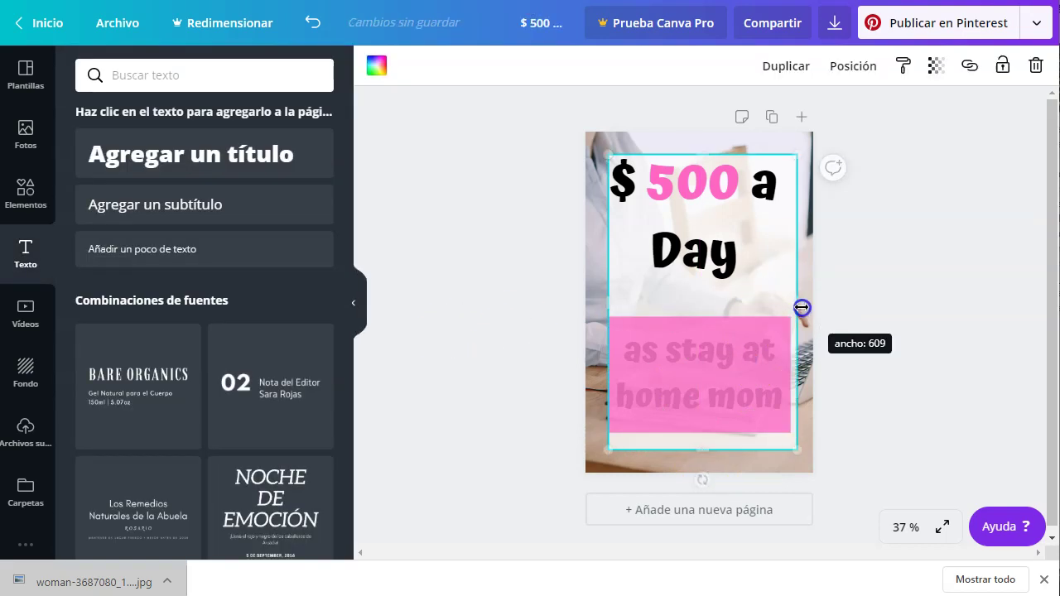
{"action": "left_click_drag", "start_coordinate": [608, 301], "coordinate": [599, 303]}
{"action": "left_click_drag", "start_coordinate": [790, 297], "coordinate": [801, 303]}
Send the pink box one level backward, behind the "as stay at home mom" text
{"action": "left_click", "coordinate": [767, 331]}
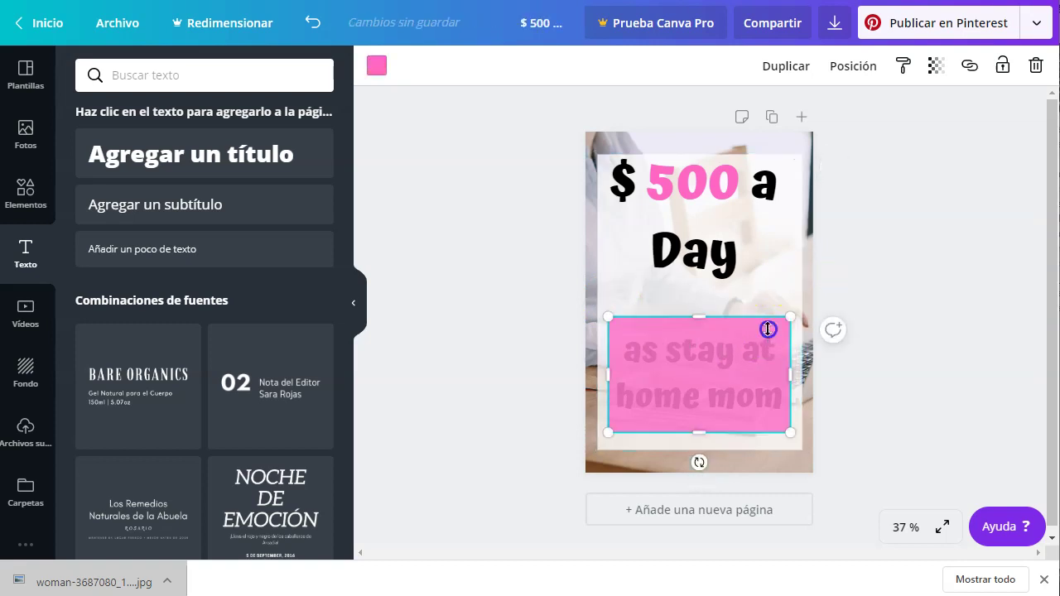
{"action": "left_click", "coordinate": [853, 66]}
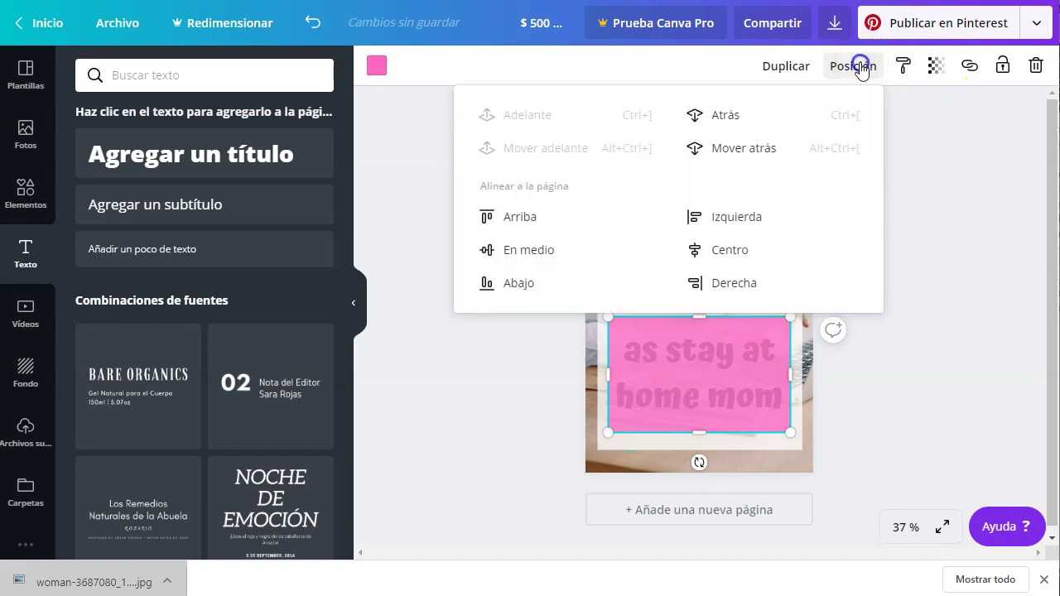
{"action": "left_click", "coordinate": [734, 125]}
{"action": "left_click", "coordinate": [862, 437]}
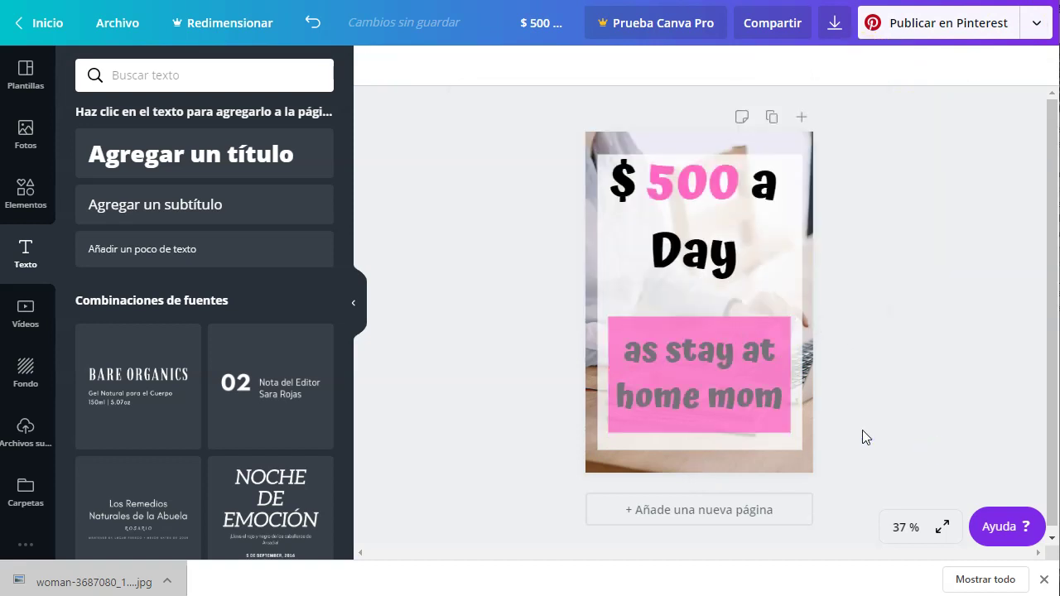
Colour the "as stay at home mom" text dark grey
{"action": "left_click", "coordinate": [731, 356]}
{"action": "left_click", "coordinate": [731, 356]}
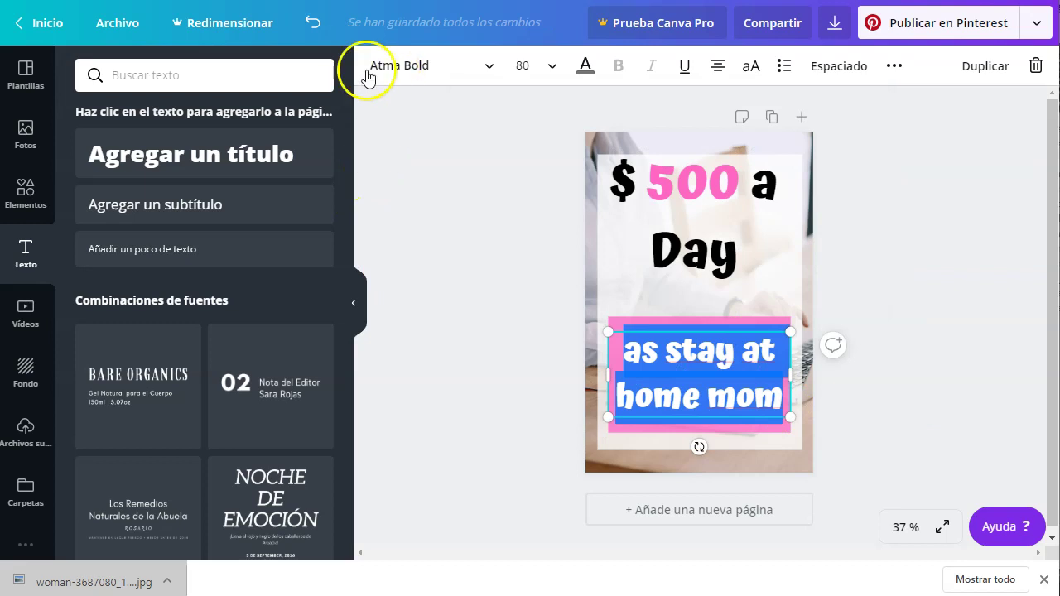
{"action": "left_click", "coordinate": [583, 68]}
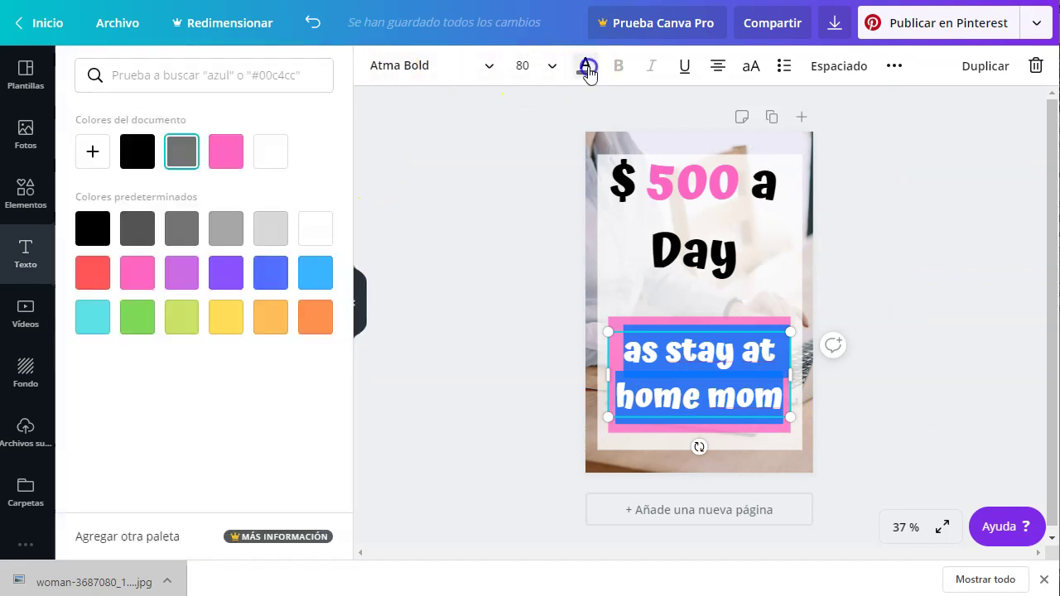
{"action": "left_click", "coordinate": [142, 232]}
{"action": "left_click", "coordinate": [429, 342]}
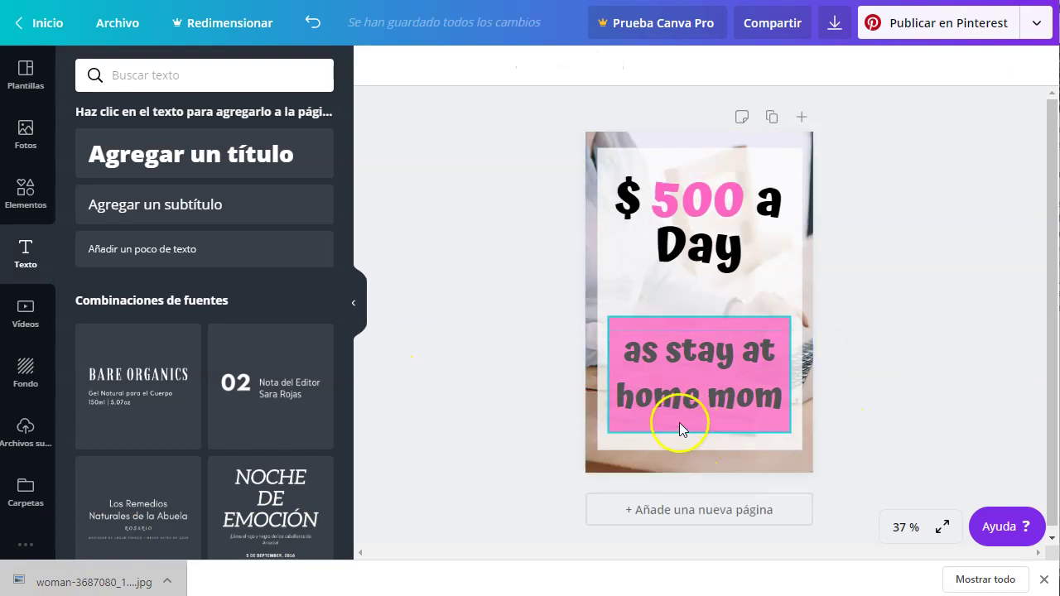
Colour the "as stay at home mom" text black
{"action": "left_click", "coordinate": [717, 398]}
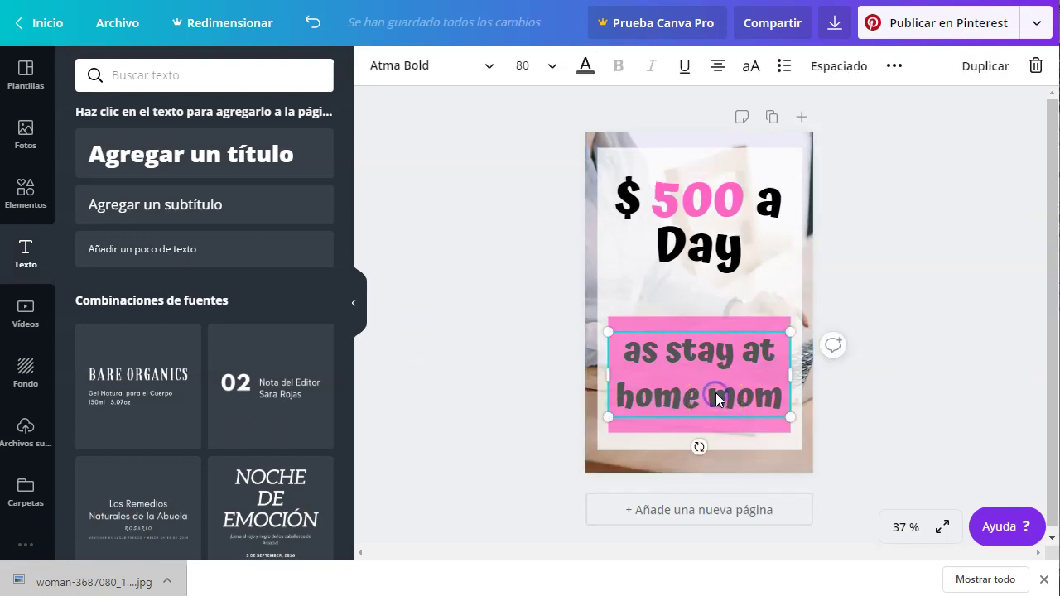
{"action": "left_click", "coordinate": [585, 68]}
{"action": "left_click", "coordinate": [132, 152]}
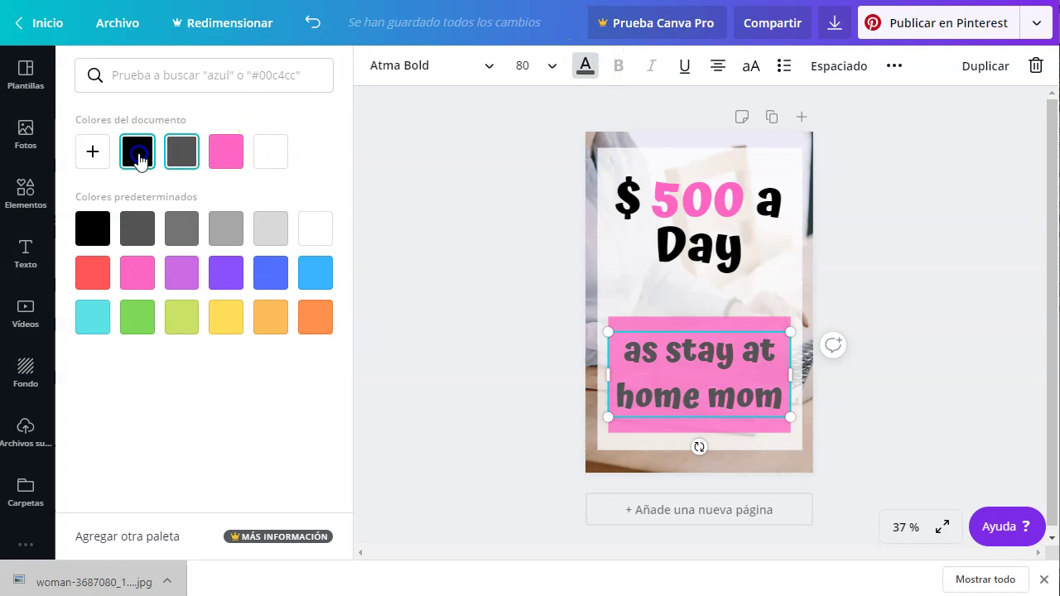
{"action": "left_click", "coordinate": [461, 272]}
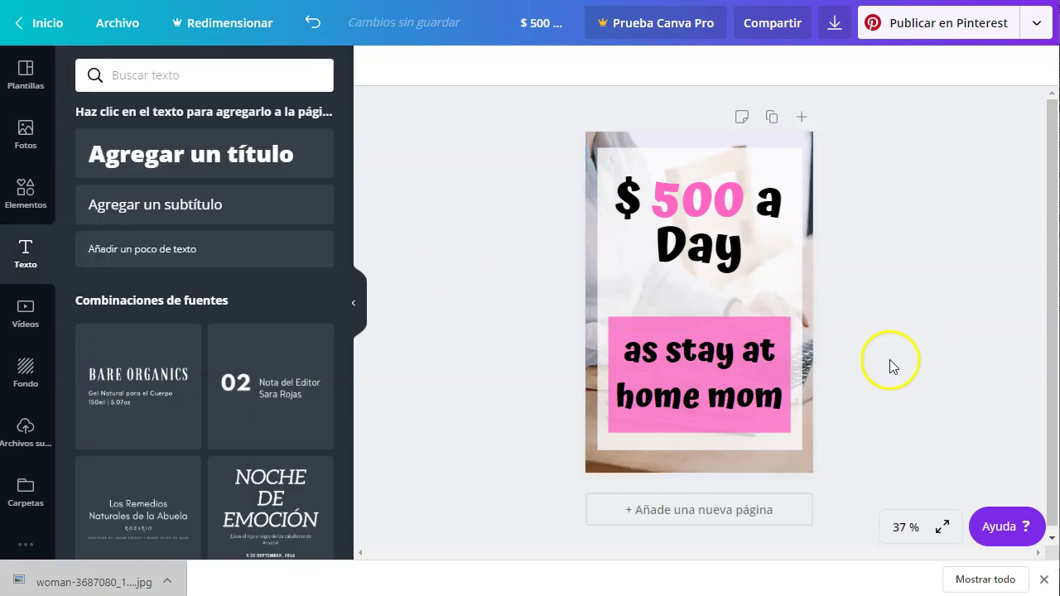
Enlarge the "as stay at home mom" text to size 96 and move it up directly below the headline
{"action": "left_click", "coordinate": [713, 322]}
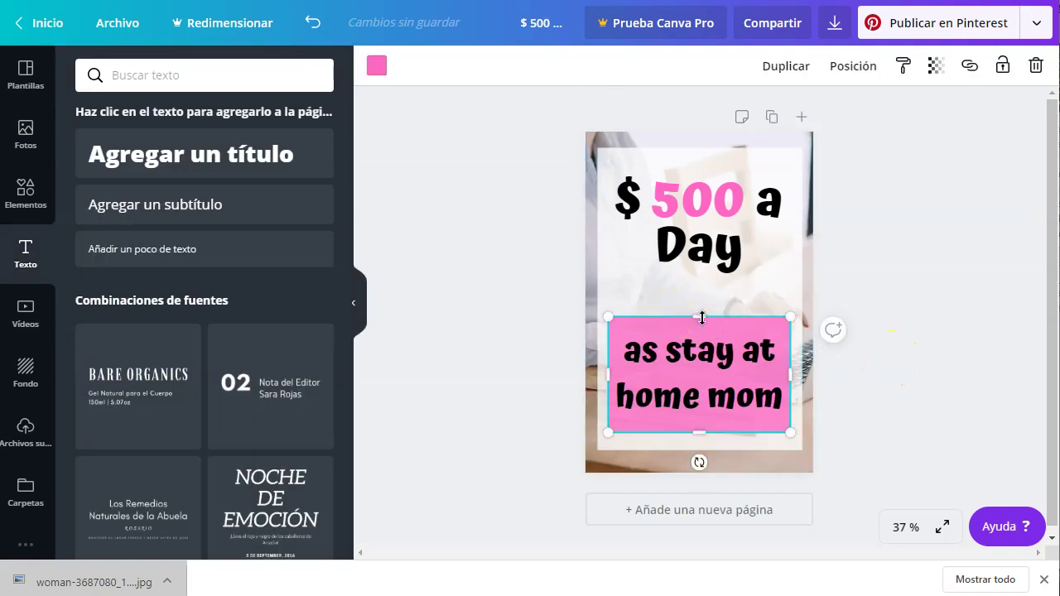
{"action": "left_click", "coordinate": [690, 355]}
{"action": "left_click", "coordinate": [690, 355]}
{"action": "left_click", "coordinate": [548, 64]}
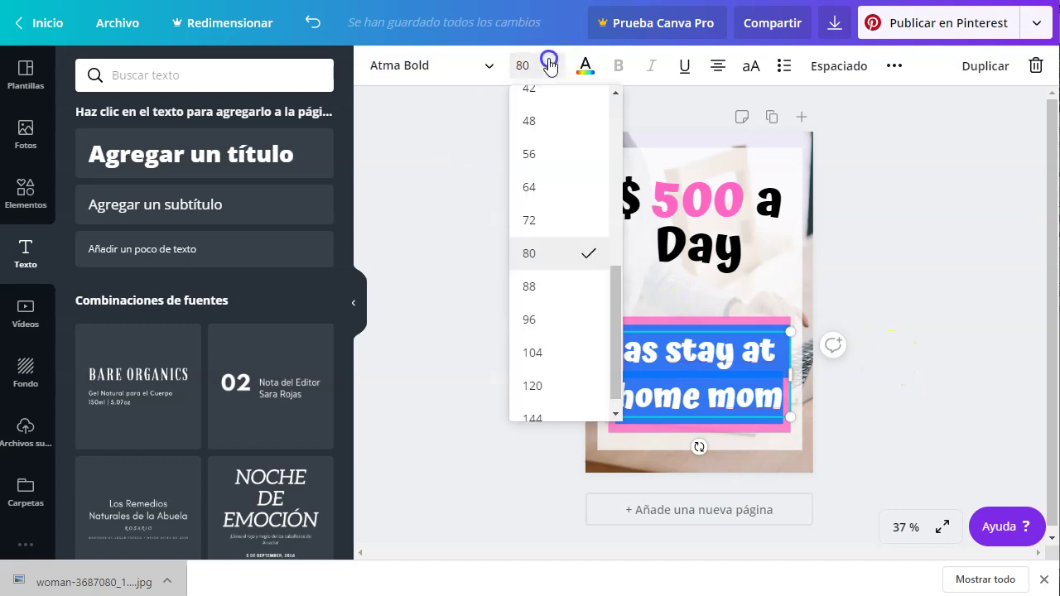
{"action": "left_click", "coordinate": [537, 325]}
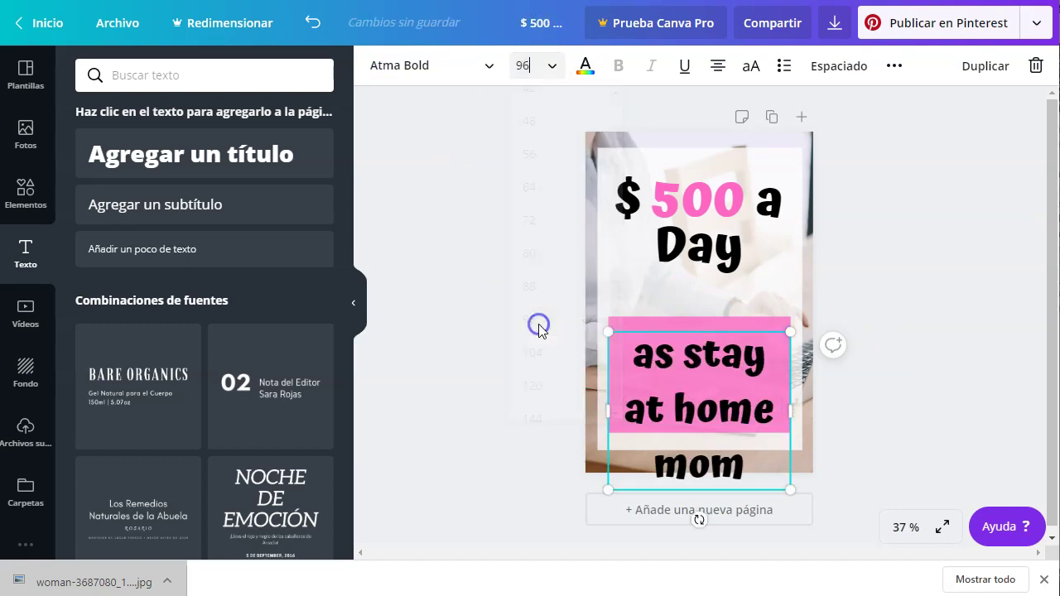
{"action": "left_click_drag", "start_coordinate": [710, 351], "coordinate": [724, 299]}
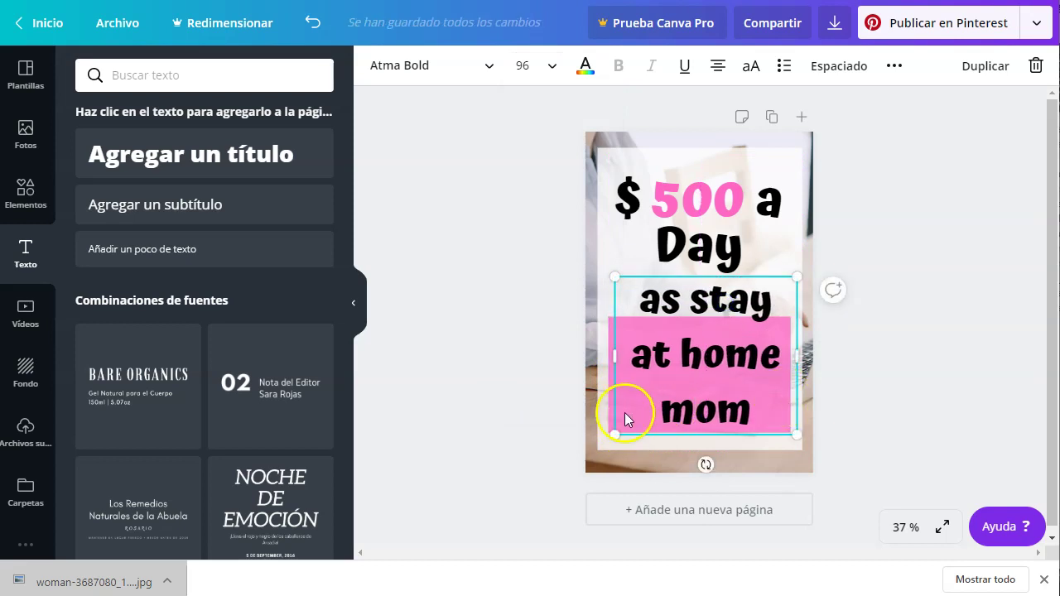
{"action": "left_click_drag", "start_coordinate": [716, 362], "coordinate": [710, 360]}
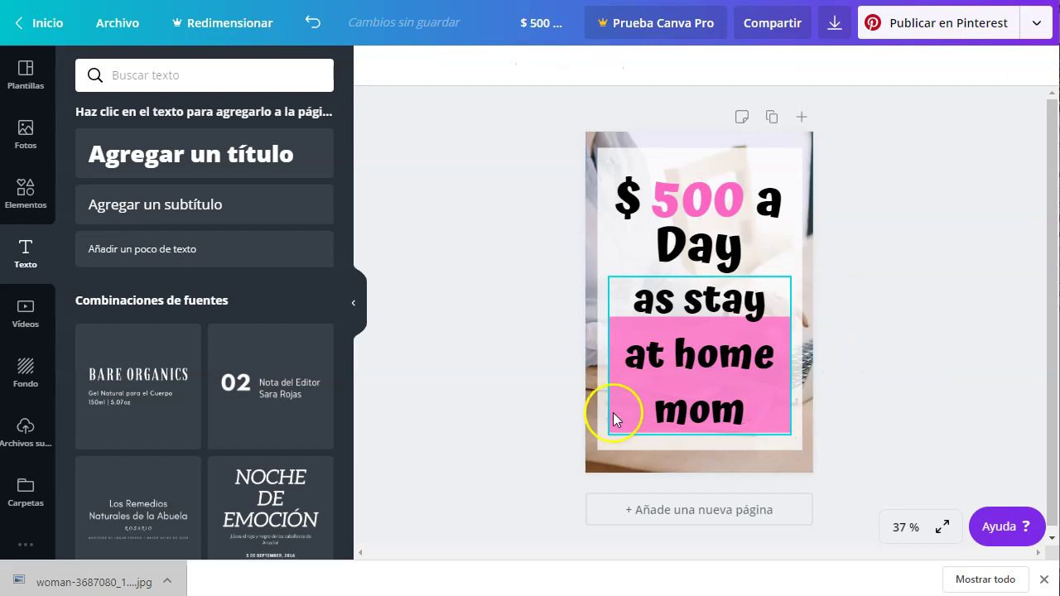
Extend the pink box upward to span all three lines of "as stay at home mom" and realign the text over it
{"action": "left_click", "coordinate": [647, 393]}
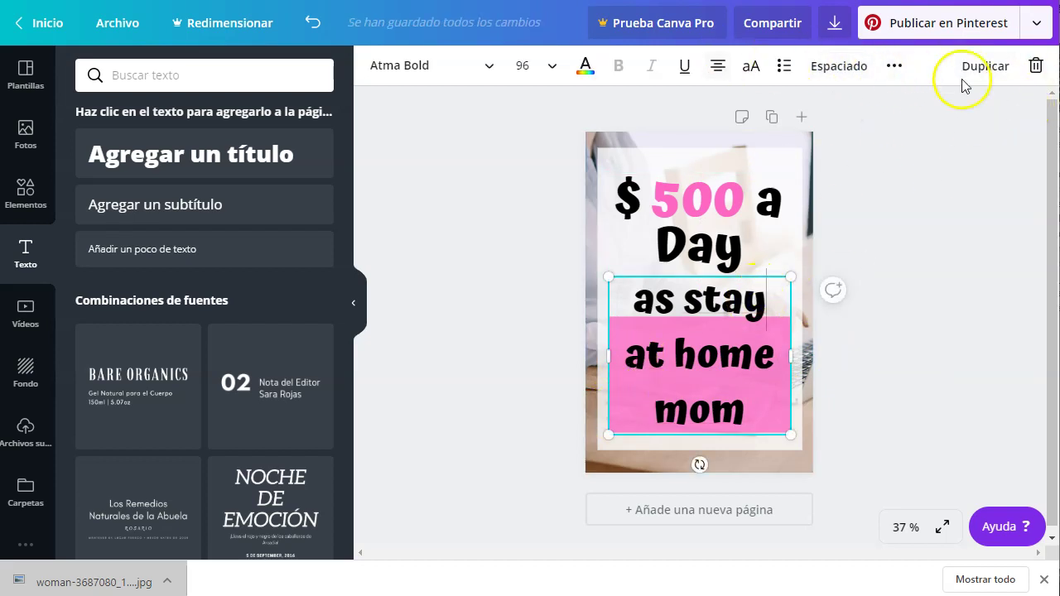
{"action": "left_click", "coordinate": [886, 219]}
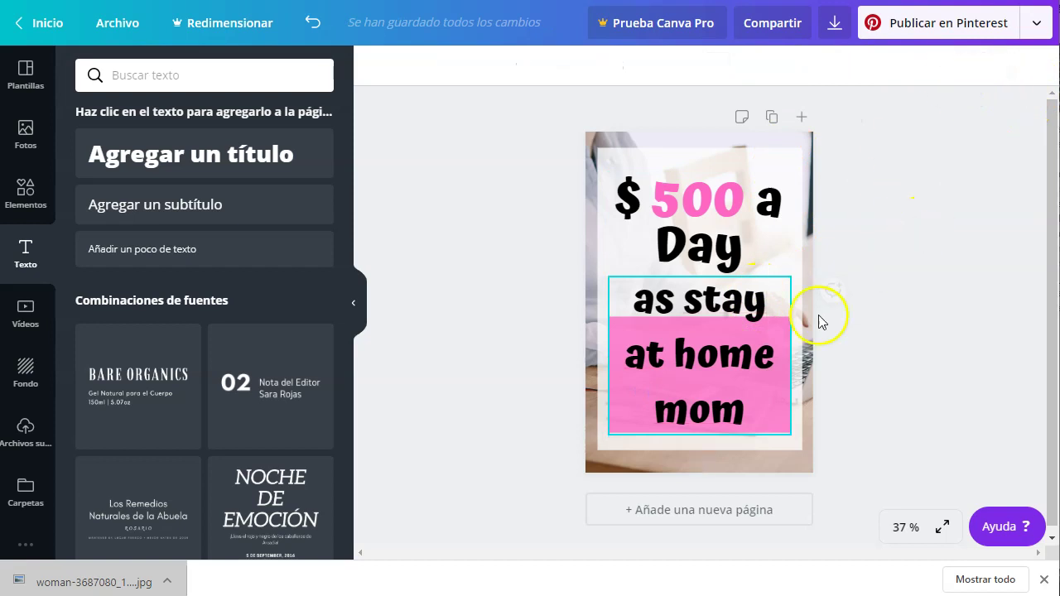
{"action": "left_click", "coordinate": [714, 294]}
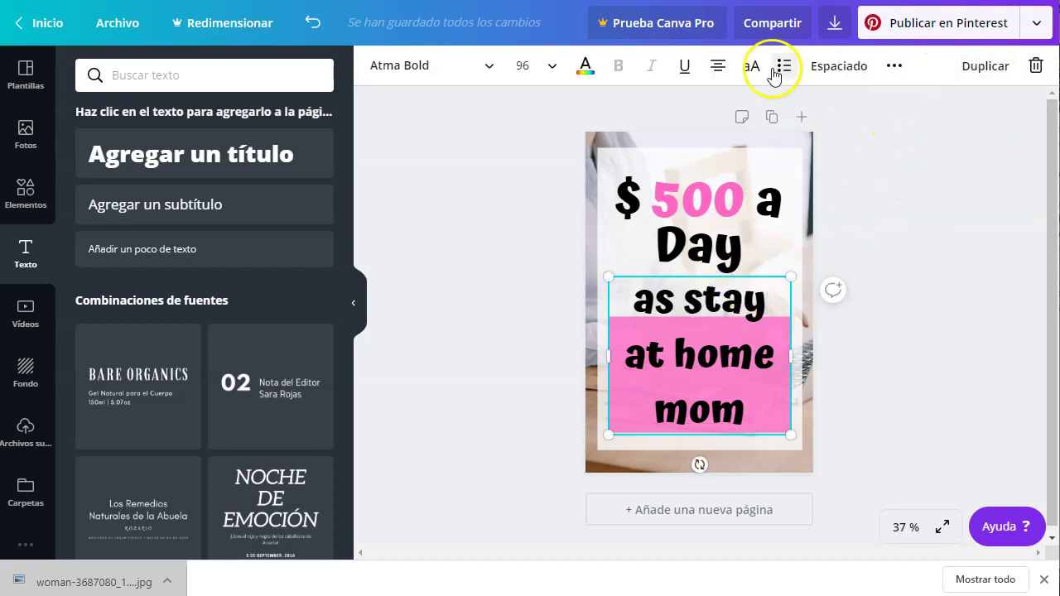
{"action": "left_click_drag", "start_coordinate": [723, 359], "coordinate": [685, 359]}
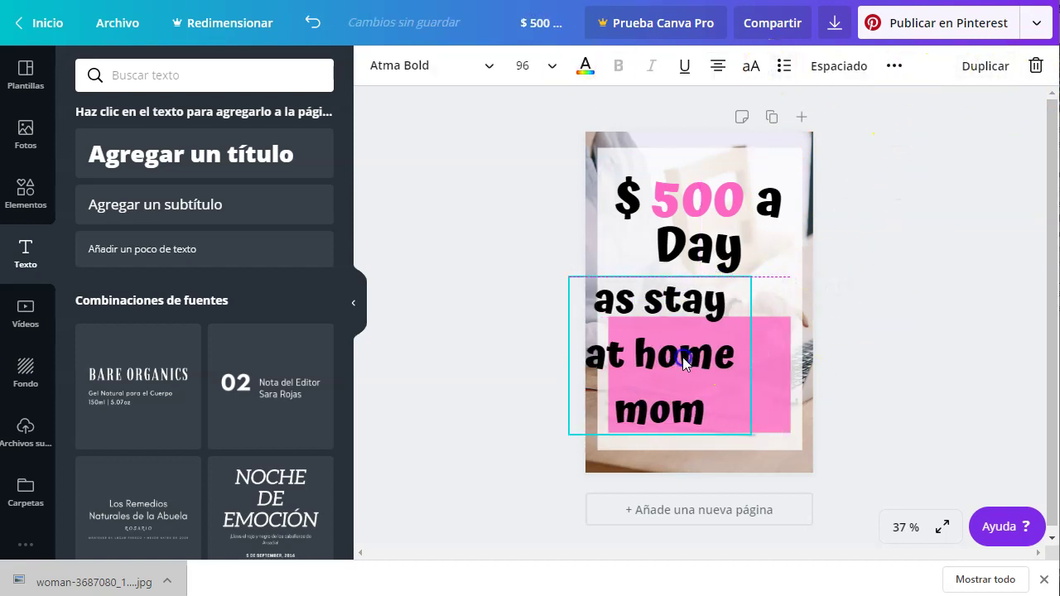
{"action": "left_click", "coordinate": [780, 386]}
{"action": "left_click_drag", "start_coordinate": [700, 317], "coordinate": [703, 283]}
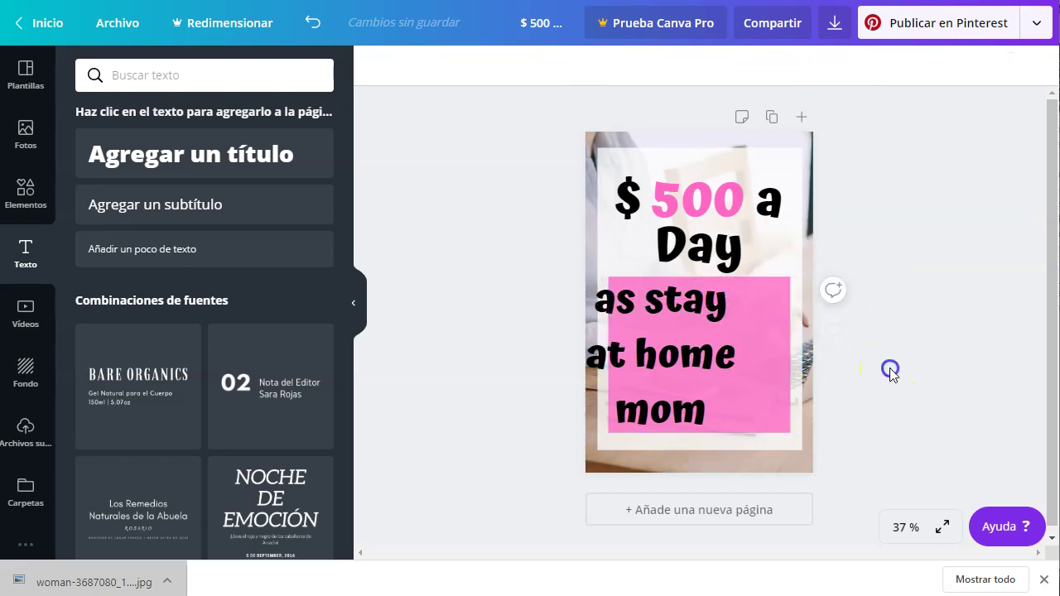
{"action": "left_click_drag", "start_coordinate": [676, 370], "coordinate": [718, 357]}
{"action": "left_click", "coordinate": [833, 375]}
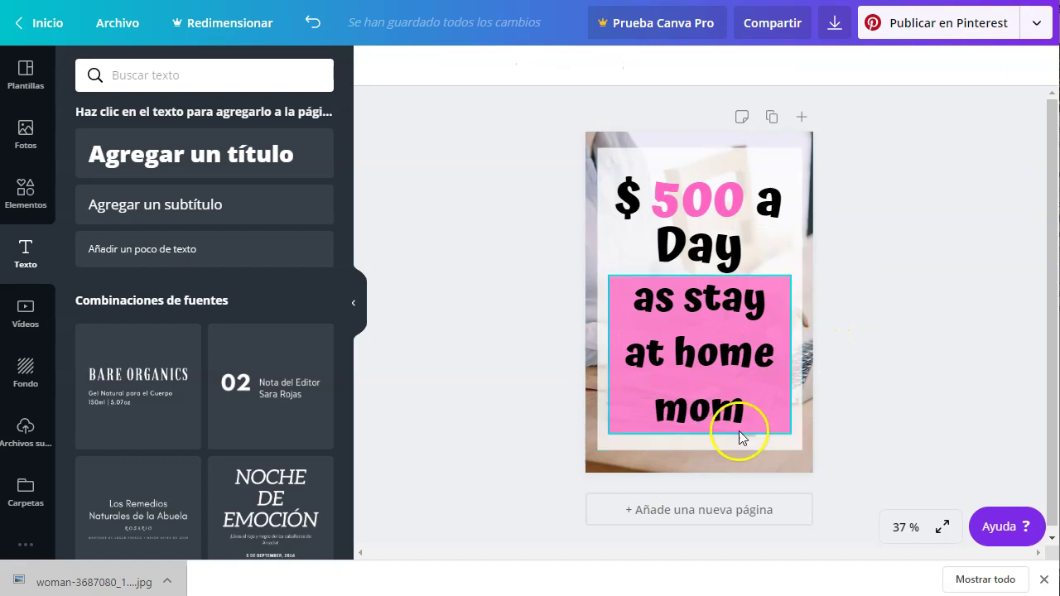
Move the "$ 500 a Day" headline slightly up to leave a gap above the pink box
{"action": "left_click", "coordinate": [740, 196]}
{"action": "left_click_drag", "start_coordinate": [739, 196], "coordinate": [735, 183]}
{"action": "left_click", "coordinate": [942, 255]}
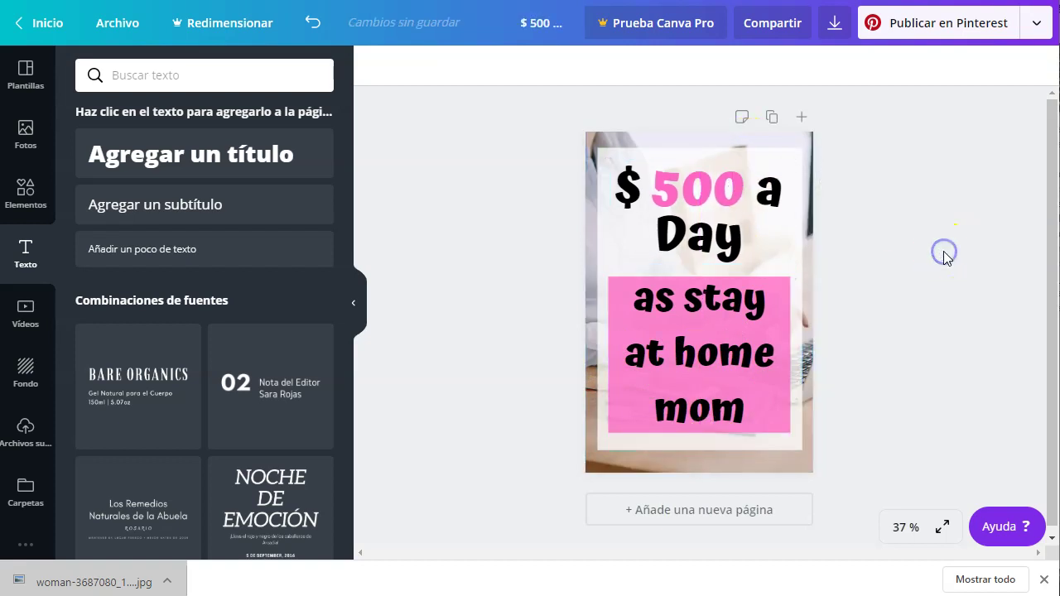
Extend the translucent white box slightly at its lower and upper edges to even out the margins
{"action": "left_click", "coordinate": [766, 446]}
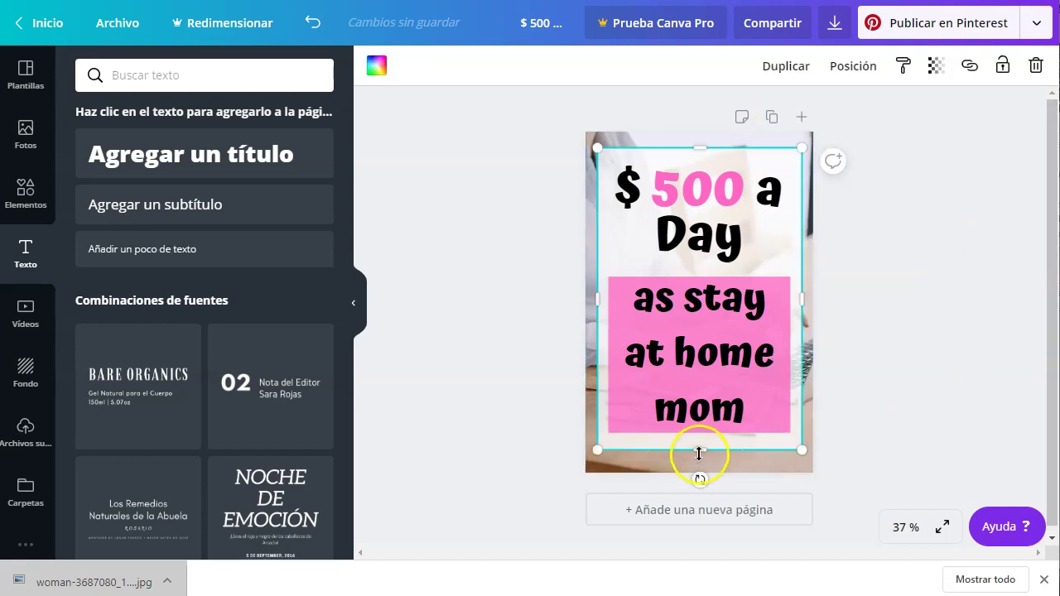
{"action": "left_click_drag", "start_coordinate": [699, 453], "coordinate": [700, 457]}
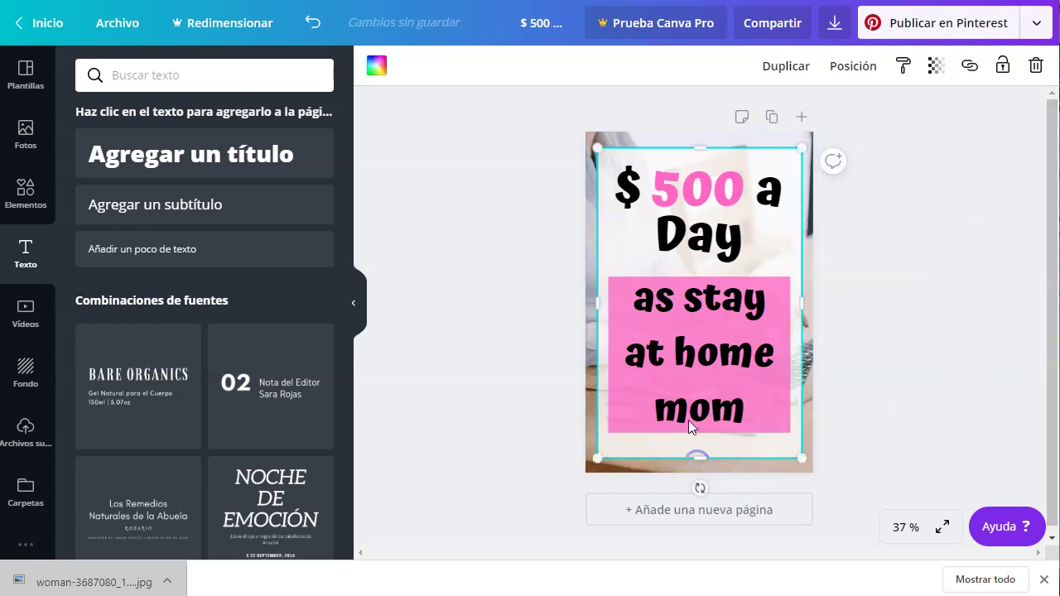
{"action": "left_click_drag", "start_coordinate": [698, 149], "coordinate": [697, 143]}
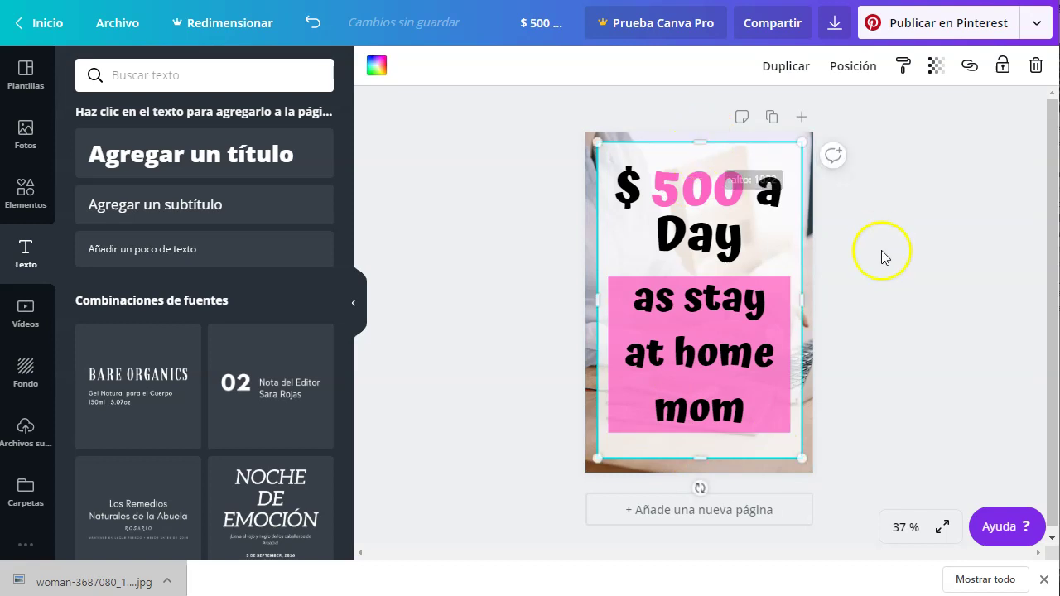
{"action": "left_click", "coordinate": [990, 282]}
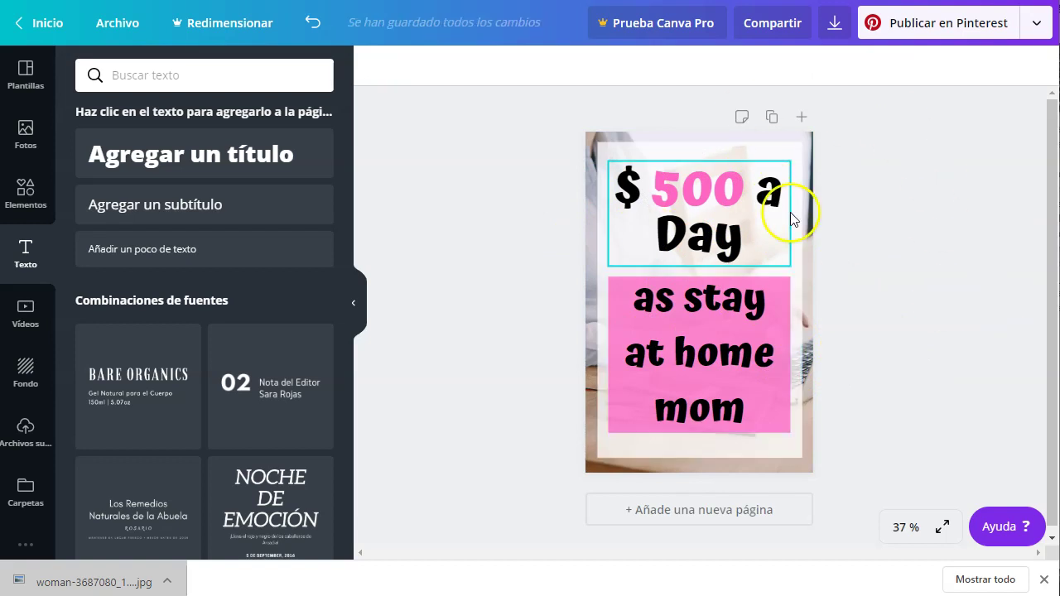
{"action": "left_click", "coordinate": [1036, 24]}
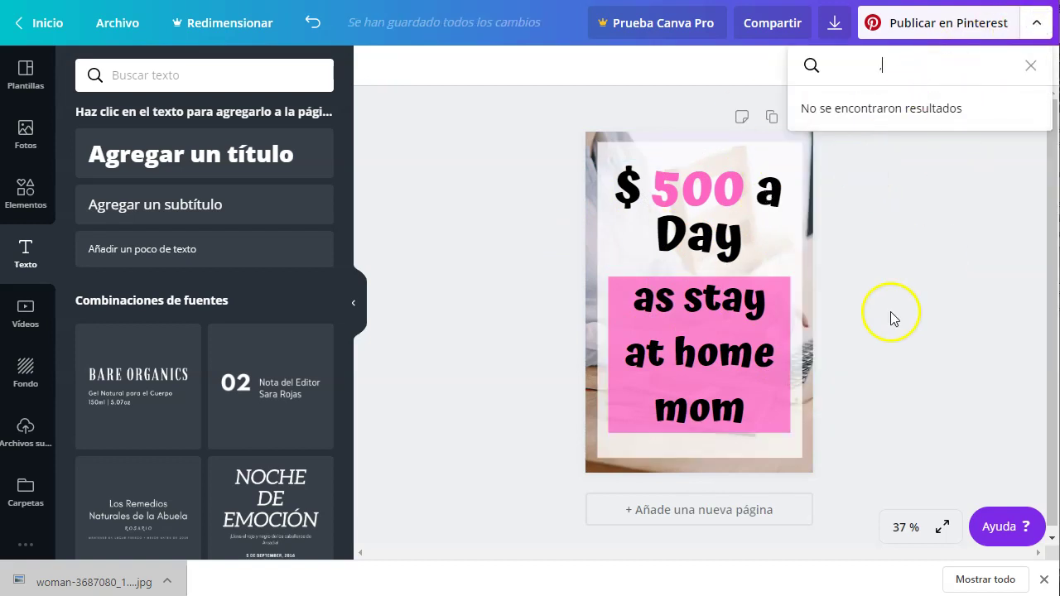
{"action": "key", "text": "BackSpace"}
{"action": "left_click", "coordinate": [480, 352]}
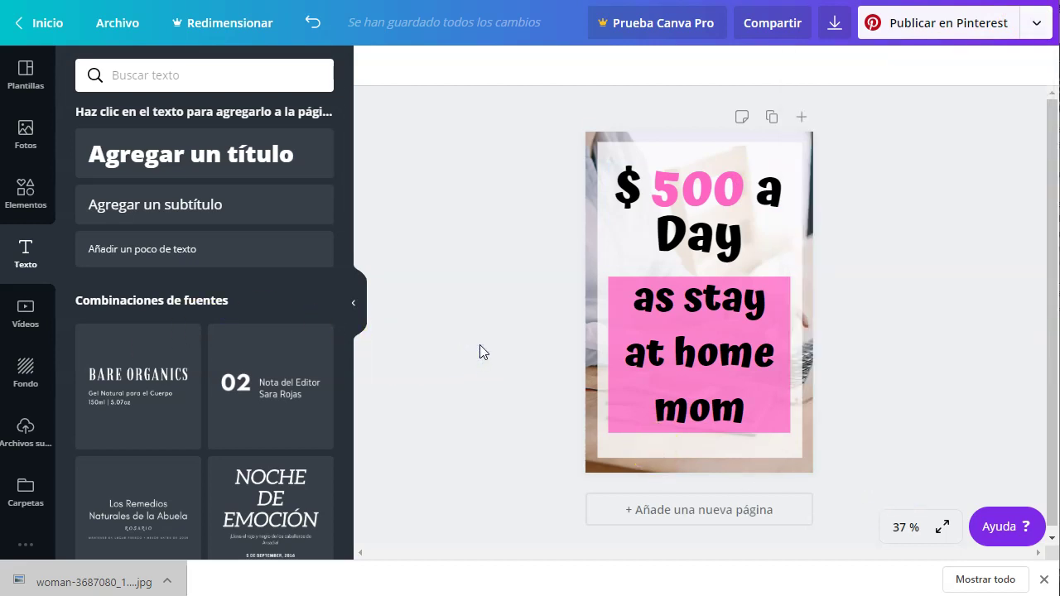
Download the finished pin as a JPG, dismiss the invitation dialog and open the downloaded "$ 500 a month.jpg"
{"action": "left_click", "coordinate": [835, 22]}
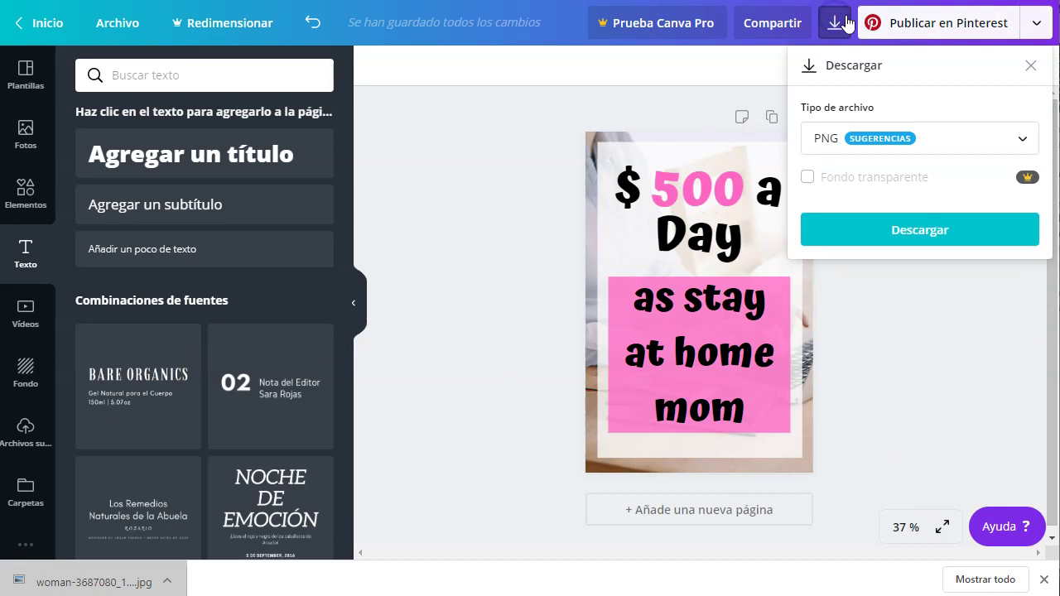
{"action": "left_click", "coordinate": [939, 139]}
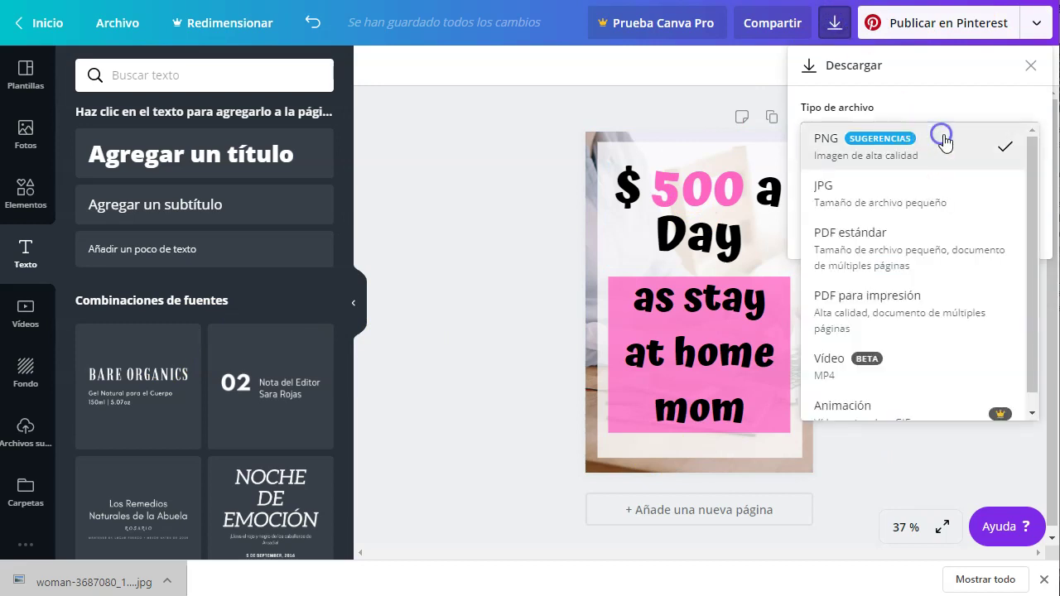
{"action": "left_click", "coordinate": [939, 192]}
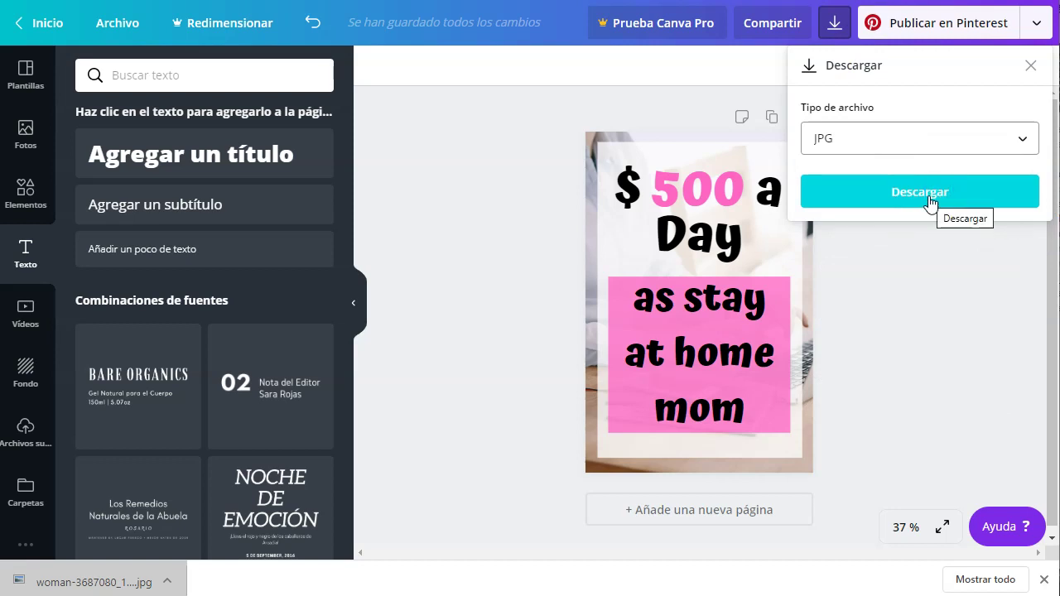
{"action": "left_click", "coordinate": [929, 196]}
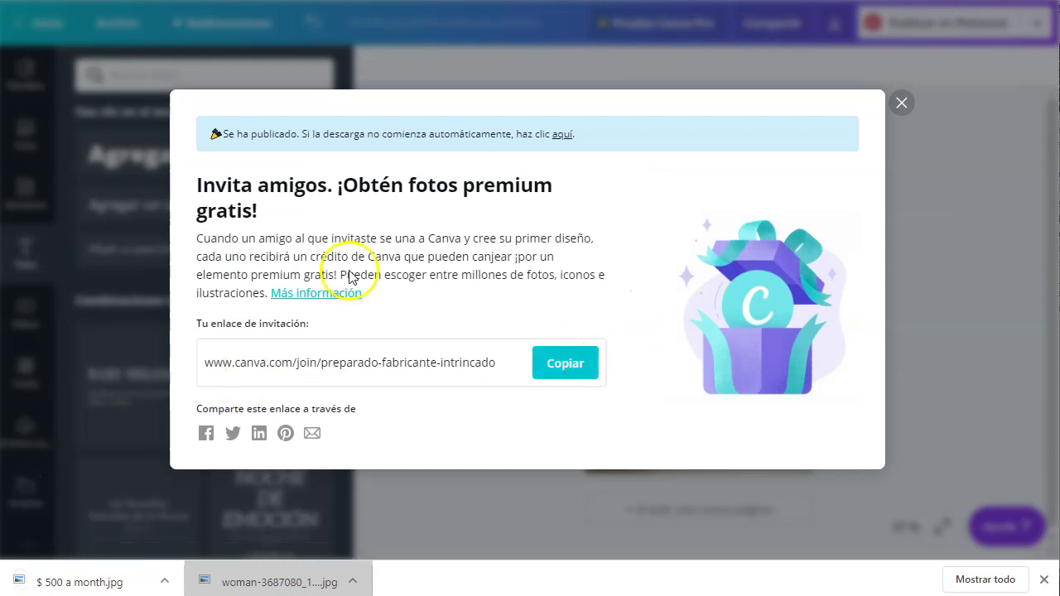
{"action": "left_click", "coordinate": [902, 105]}
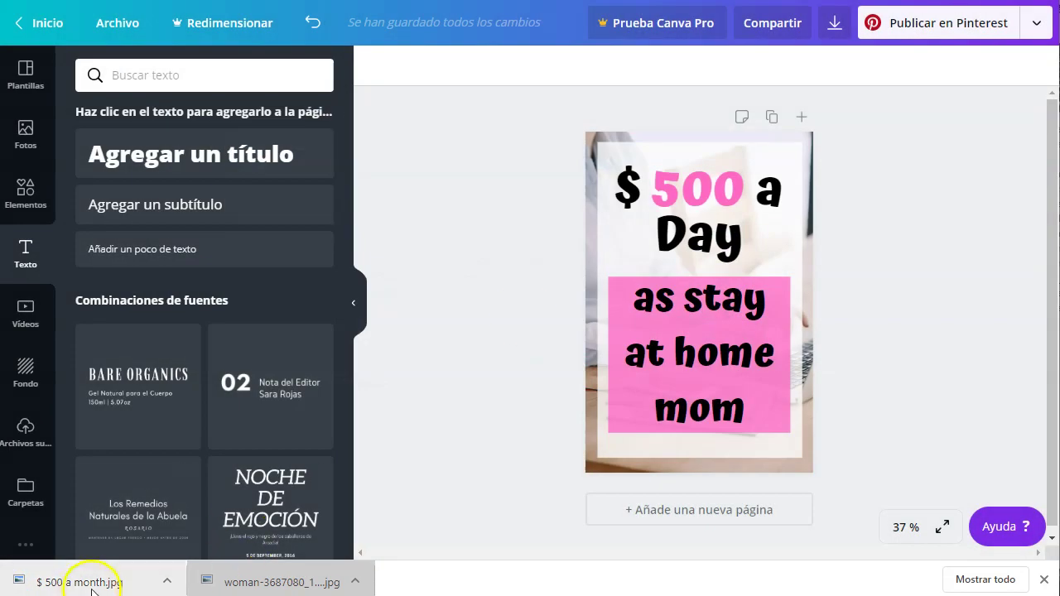
{"action": "left_click", "coordinate": [91, 582]}
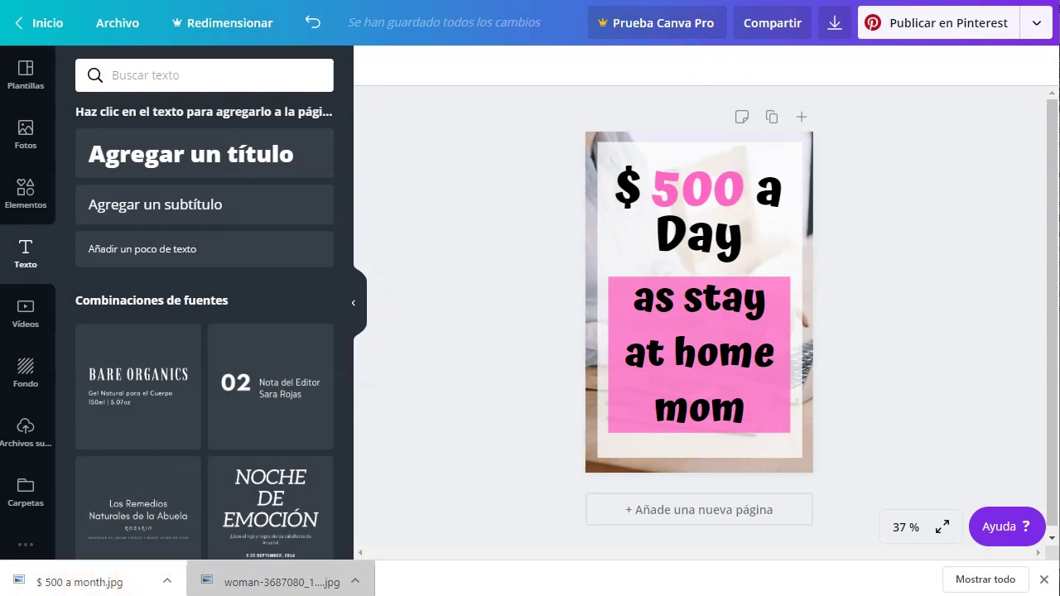
Switch to Pinterest, start a new pin and upload "$ 500 a month.jpg" as its image
{"action": "key", "text": "ctrl+Tab"}
{"action": "key", "text": "ctrl+a"}
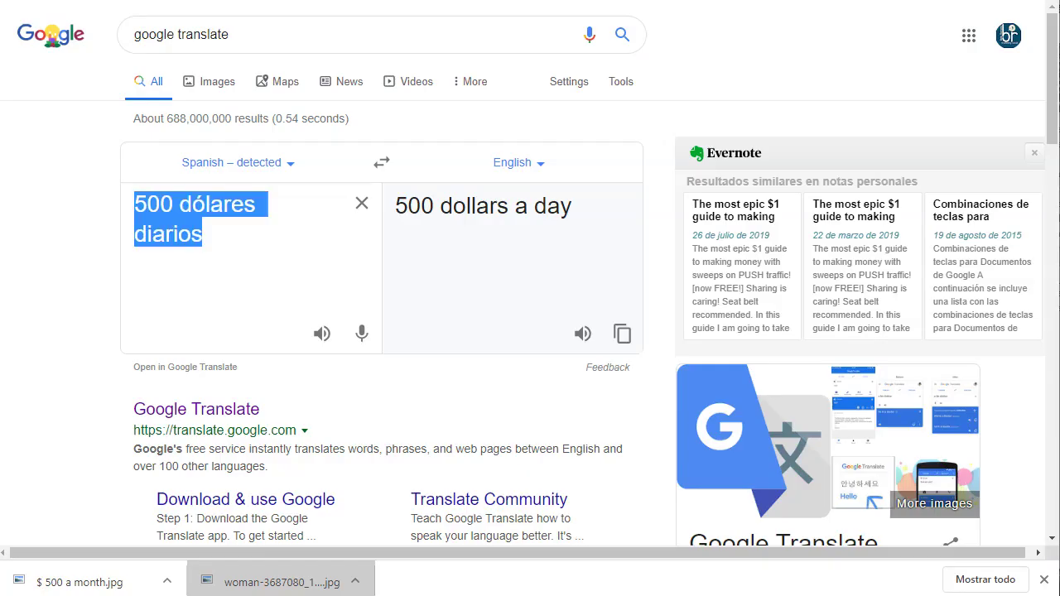
{"action": "key", "text": "ctrl+Tab"}
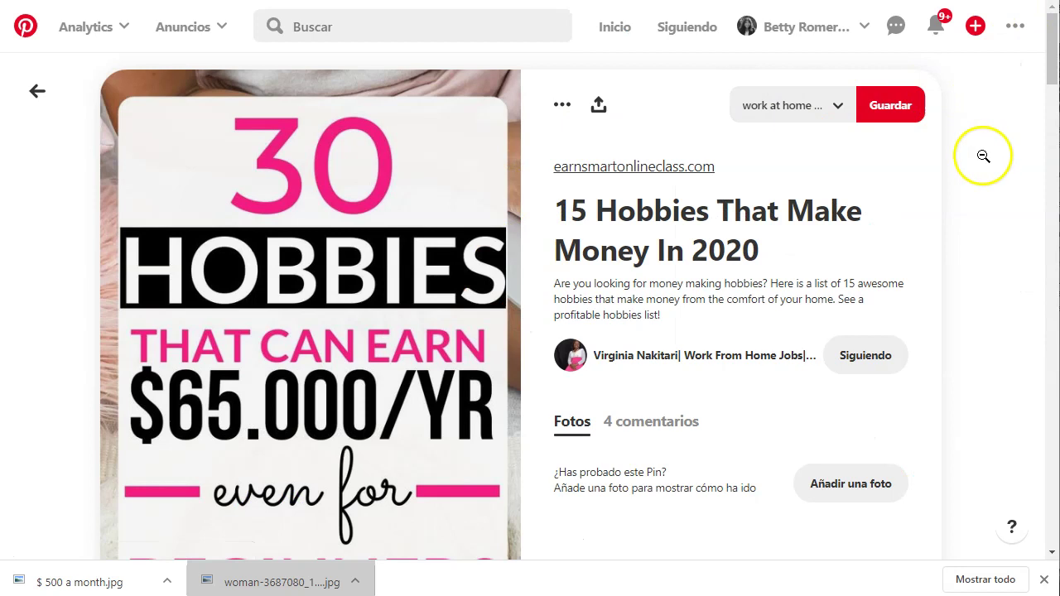
{"action": "key", "text": "alt+Left"}
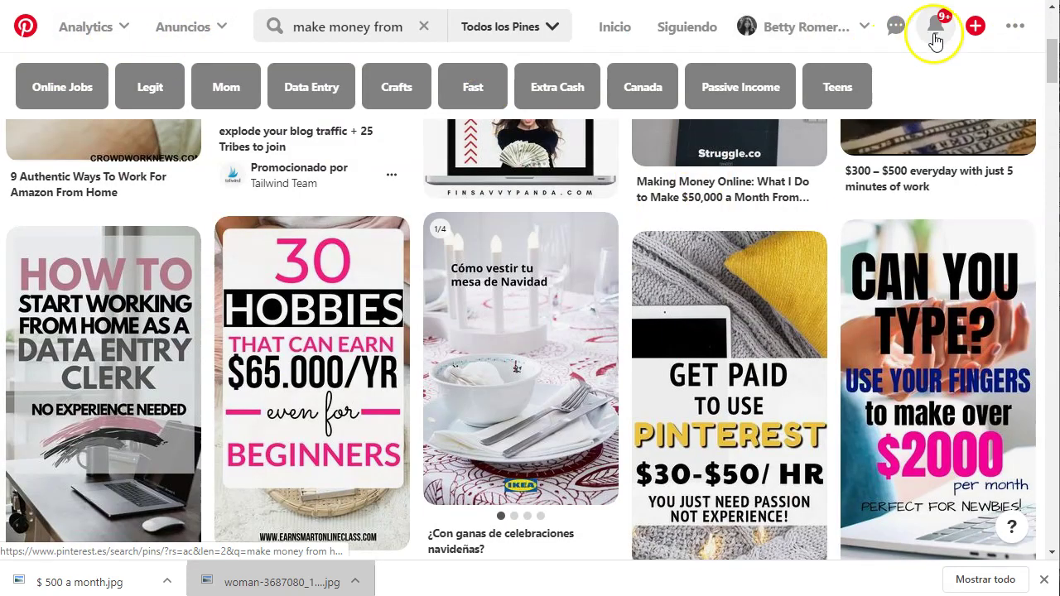
{"action": "left_click", "coordinate": [974, 29]}
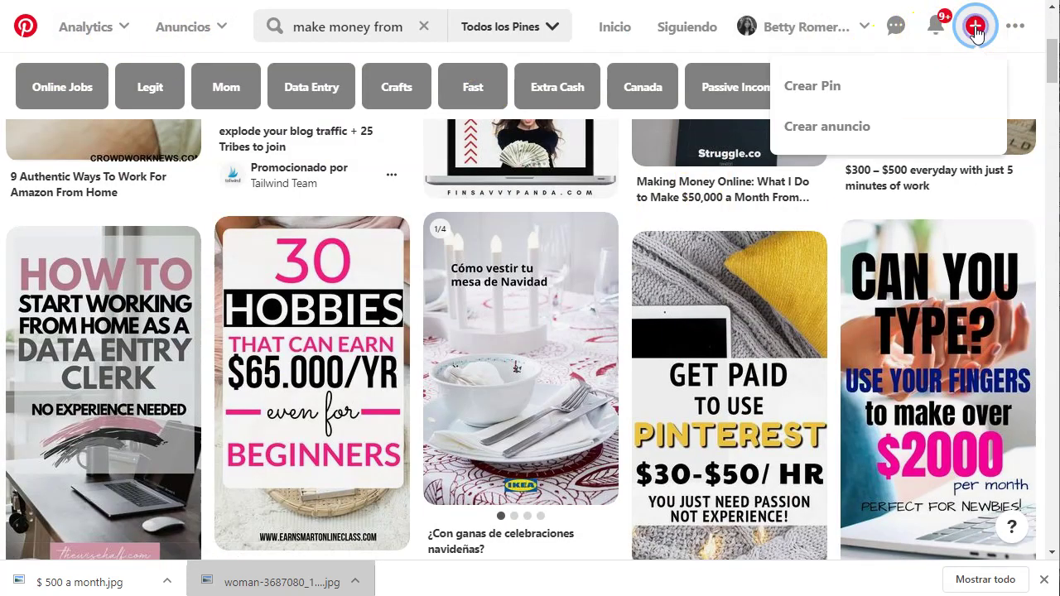
{"action": "left_click", "coordinate": [838, 83]}
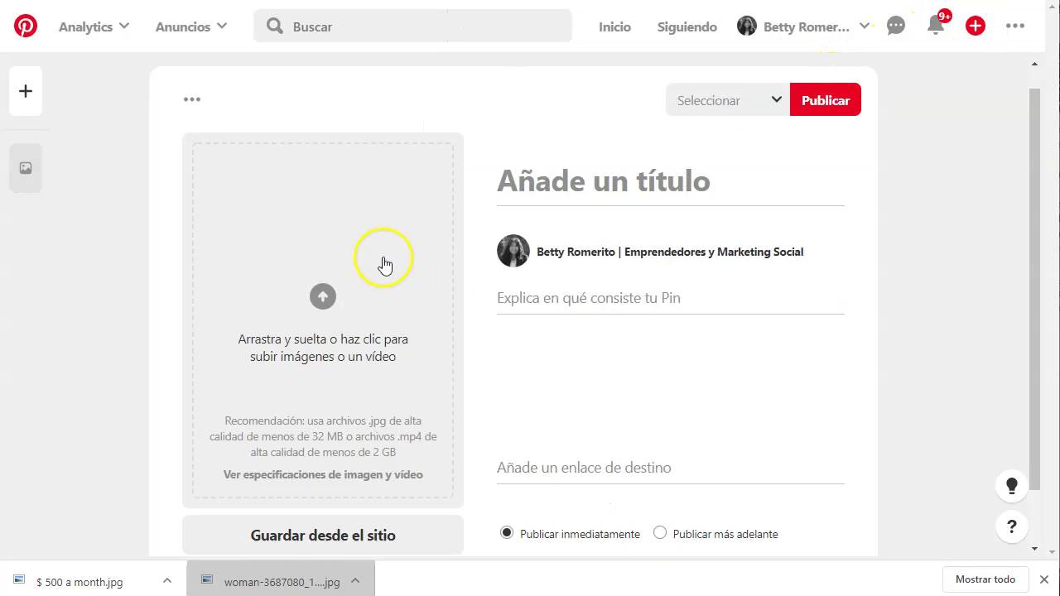
{"action": "left_click_drag", "start_coordinate": [100, 590], "coordinate": [322, 314]}
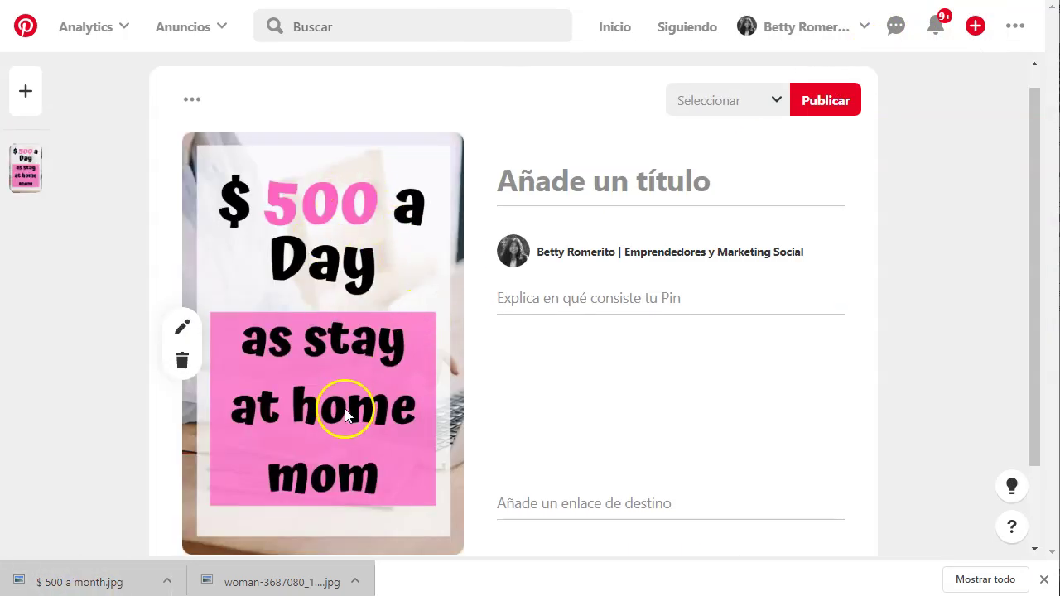
Enter "Make money as stay at home mom" as the pin's title
{"action": "left_click", "coordinate": [643, 181]}
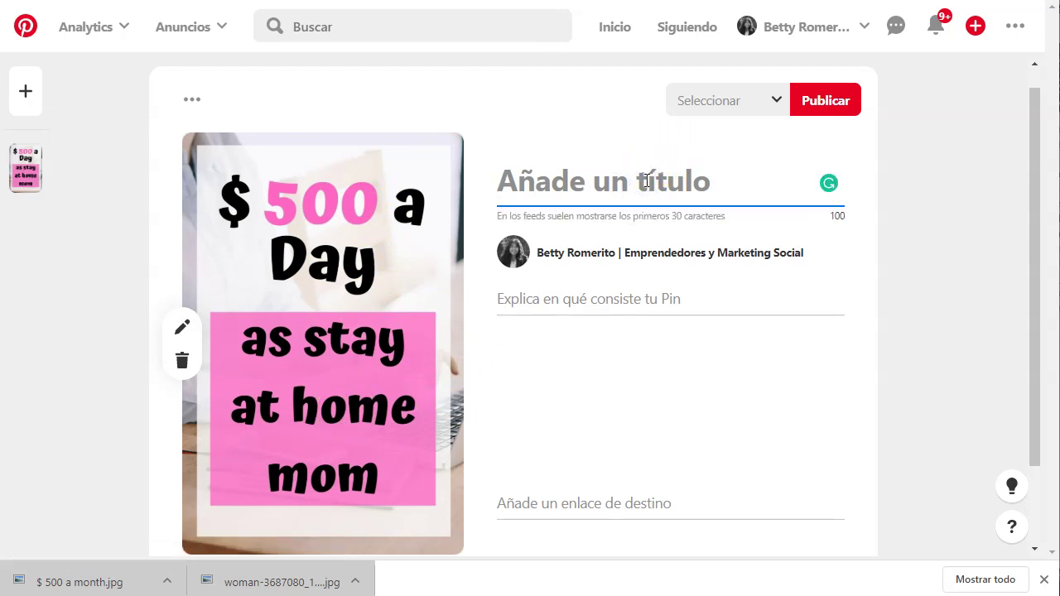
{"action": "type", "text": "Make money as sta"}
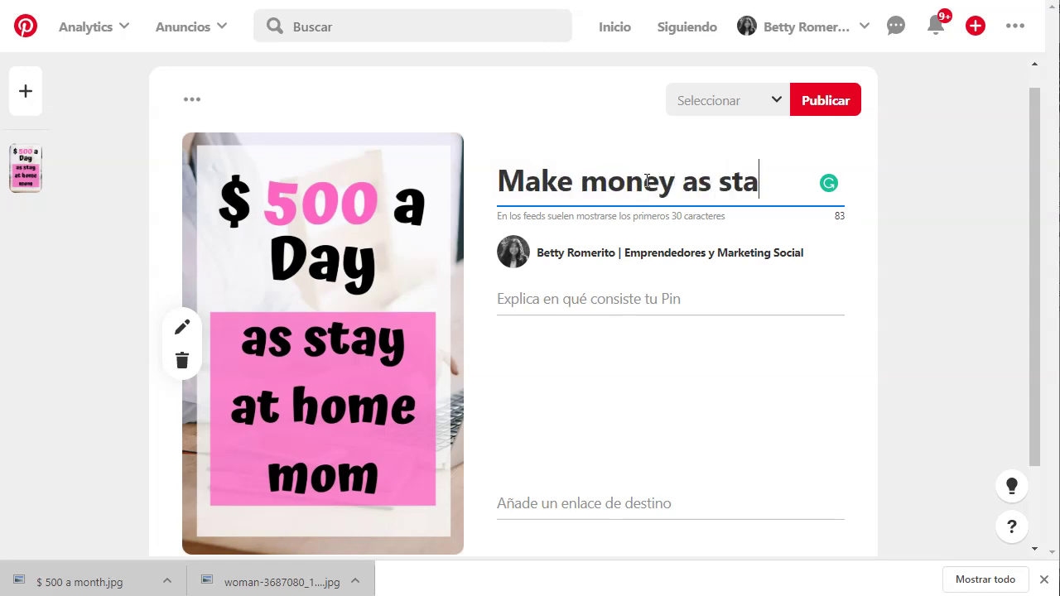
{"action": "type", "text": "y at home mom"}
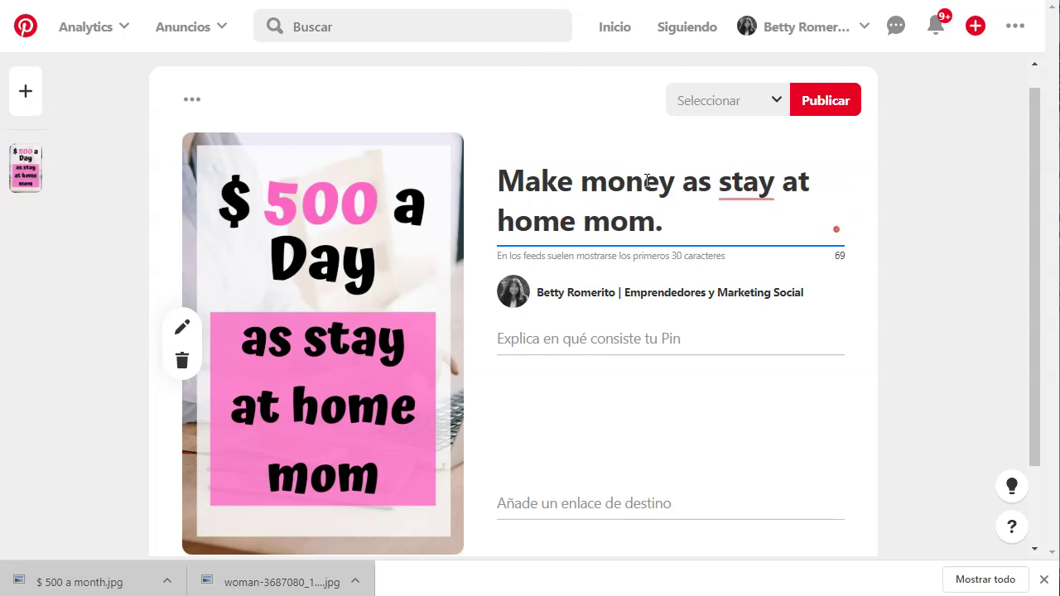
Capitalize the title's main words so it reads "Make Money as Stay at Home Mom"
{"action": "left_click", "coordinate": [595, 184]}
{"action": "key", "text": "Delete"}
{"action": "type", "text": "M"}
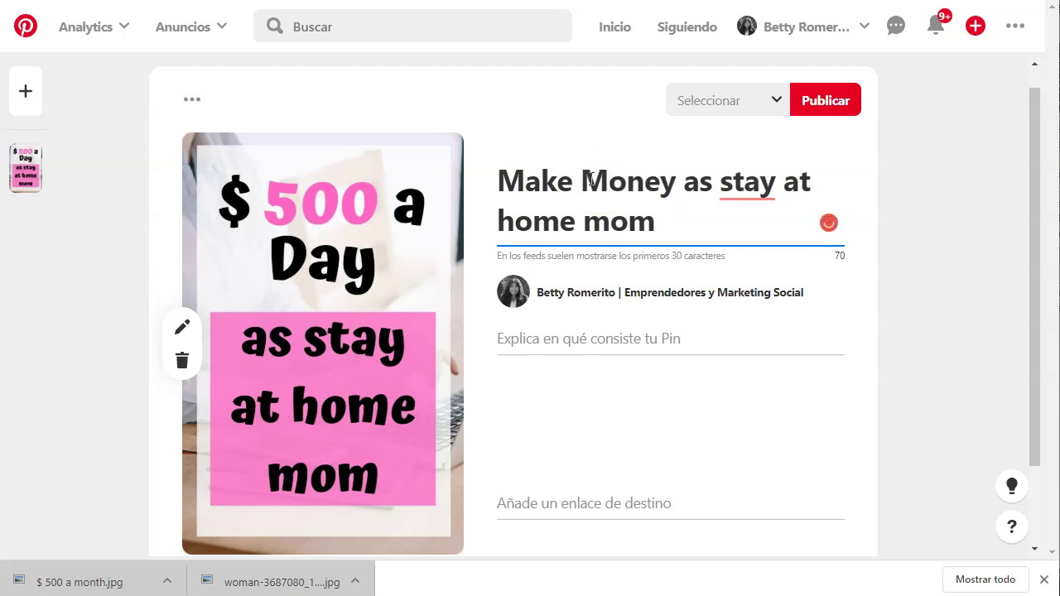
{"action": "left_click", "coordinate": [729, 184]}
{"action": "key", "text": "BackSpace"}
{"action": "type", "text": "S"}
{"action": "key", "text": "BackSpace"}
{"action": "type", "text": "H"}
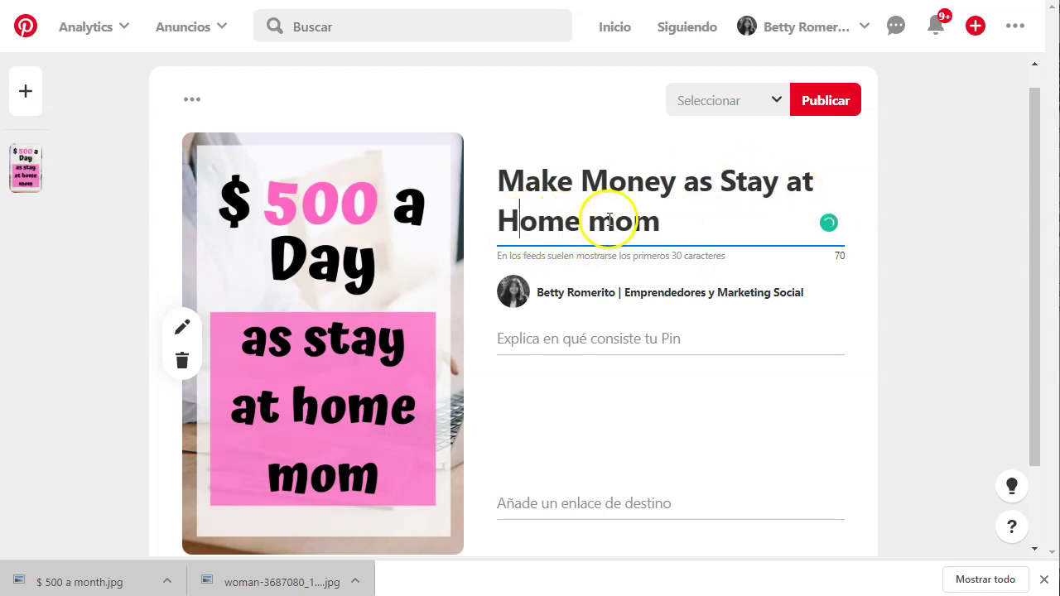
{"action": "key", "text": "BackSpace"}
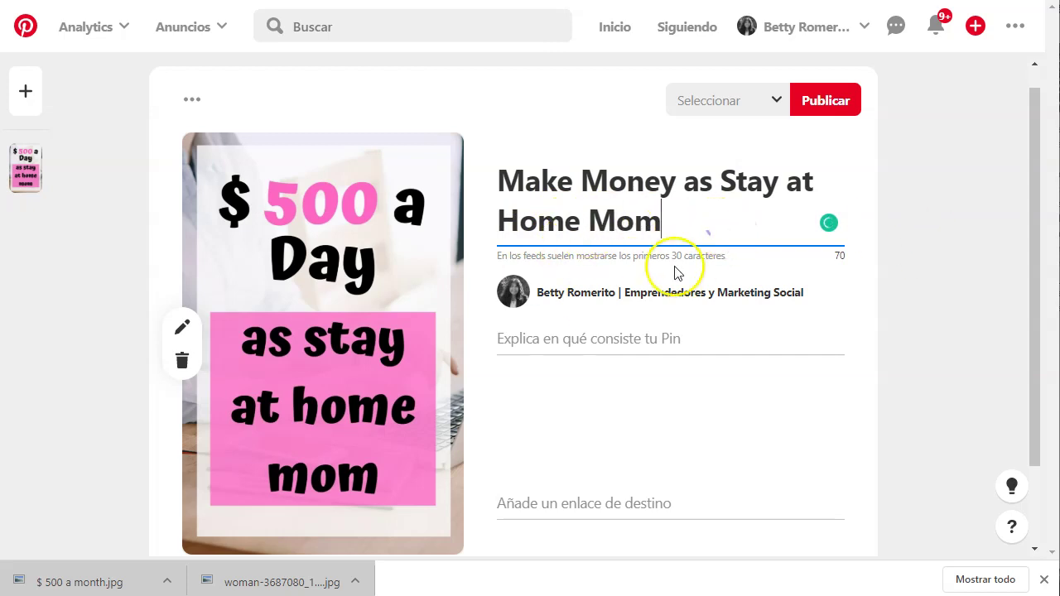
Copy the "Learn how to make money from home..." paragraph from the Notepad++ note into the pin's description
{"action": "left_click", "coordinate": [607, 337]}
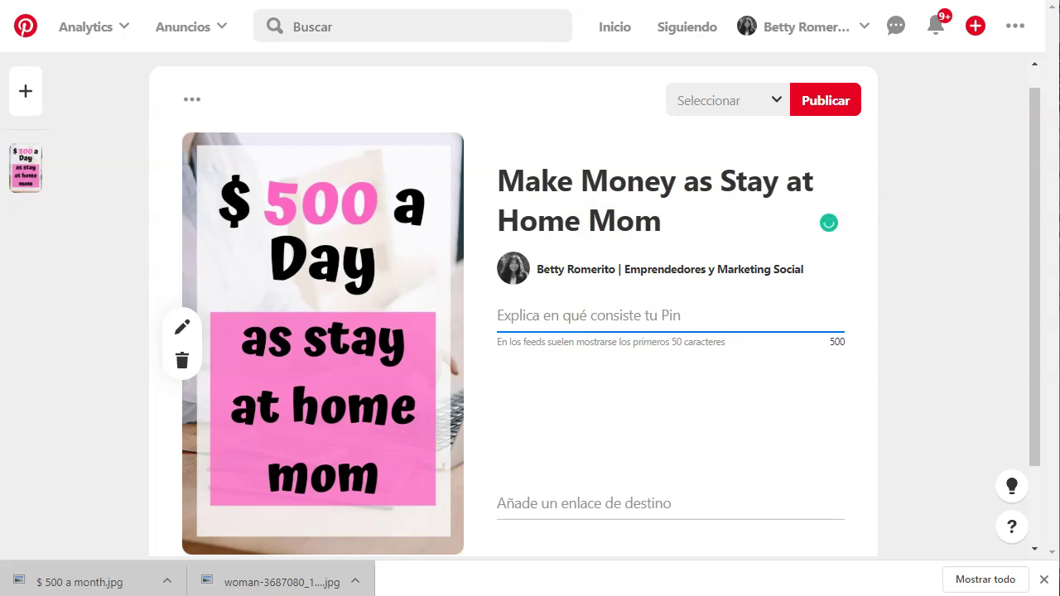
{"action": "left_click", "coordinate": [256, 579]}
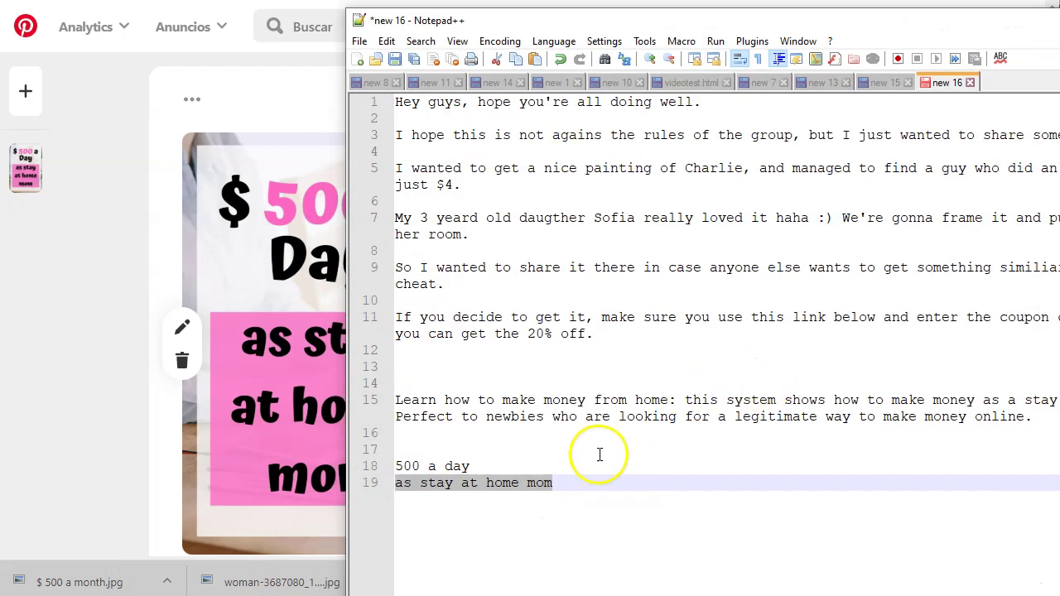
{"action": "left_click_drag", "start_coordinate": [1035, 427], "coordinate": [384, 395]}
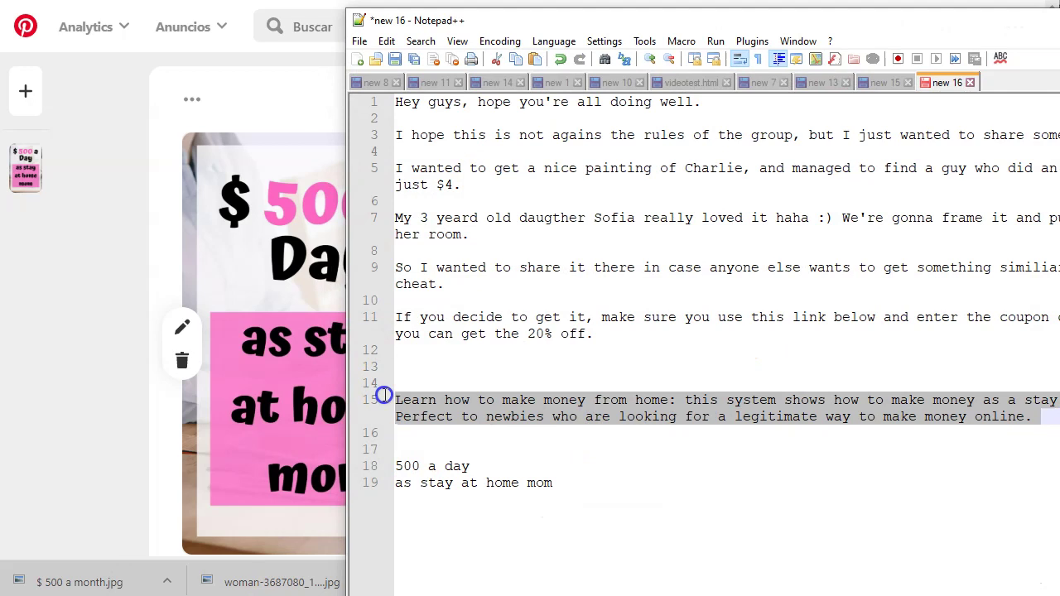
{"action": "key", "text": "alt+Tab"}
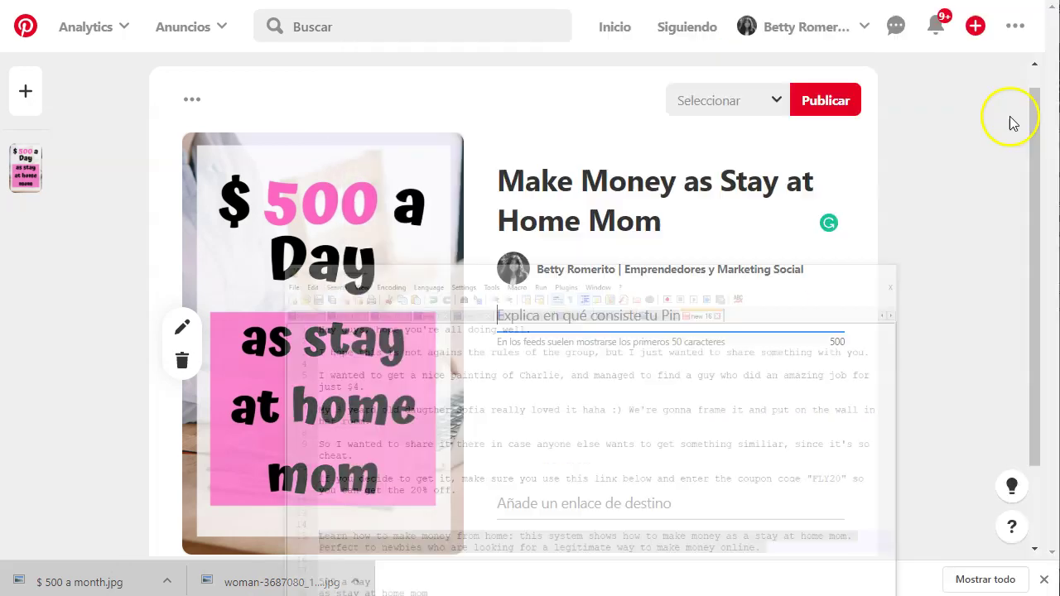
{"action": "type", "text": "Learn how to make money from home: this system shows how to make money as a stay at home mom. Perfect to newbies who are looking for a legitimate way to make money online."}
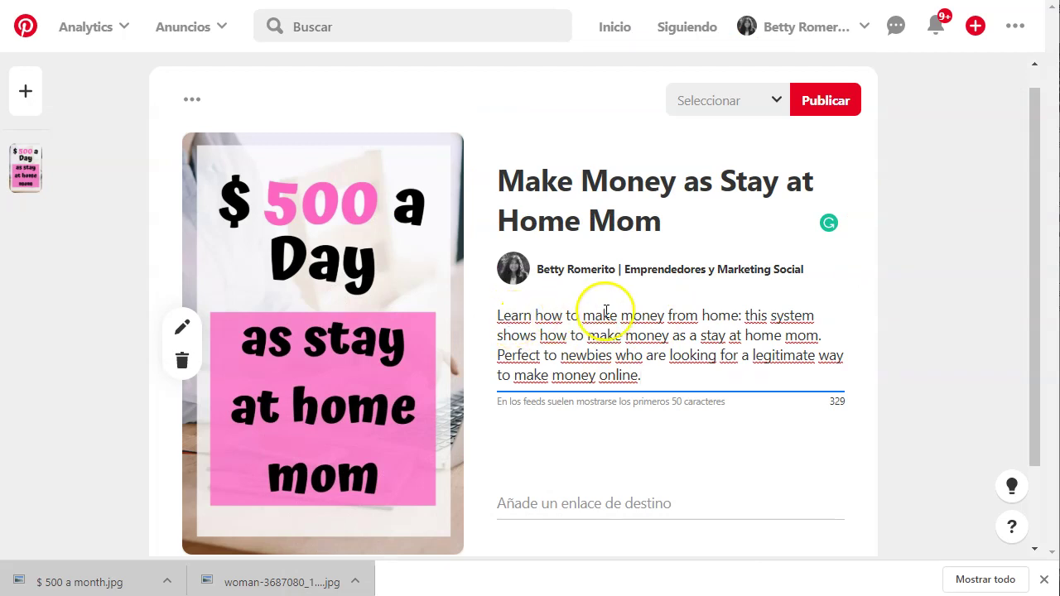
Review the keyword phrases "make money from home" and "make money" in the description
{"action": "left_click_drag", "start_coordinate": [583, 315], "coordinate": [654, 315]}
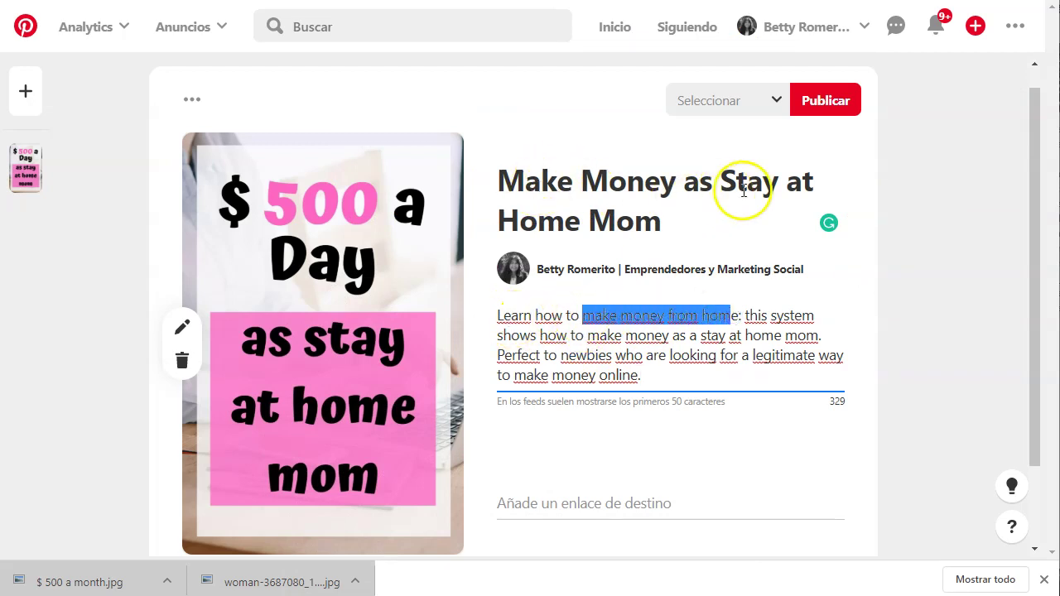
{"action": "left_click", "coordinate": [783, 318]}
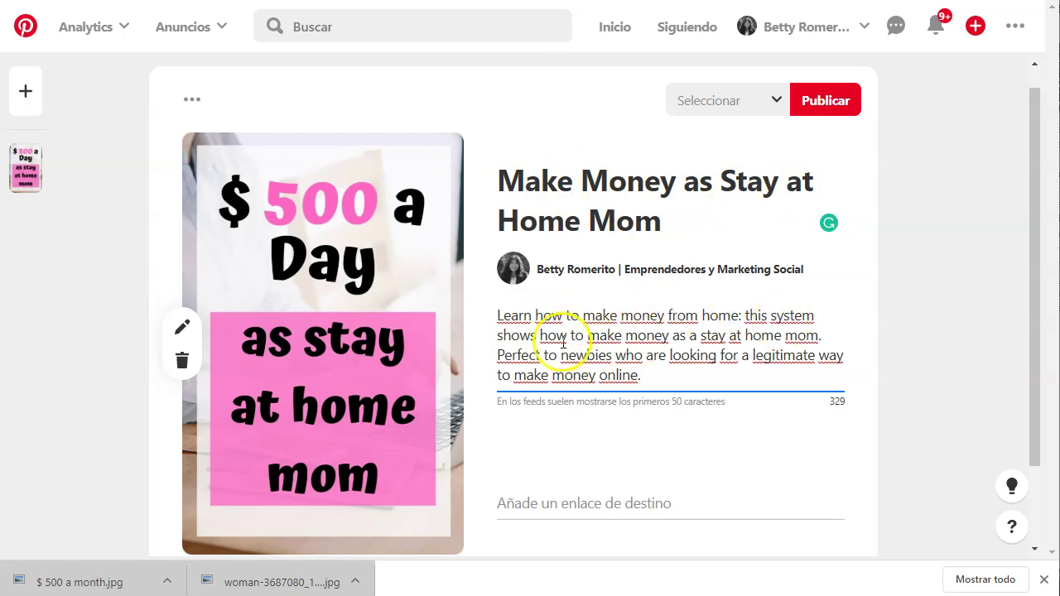
{"action": "left_click_drag", "start_coordinate": [588, 336], "coordinate": [657, 337]}
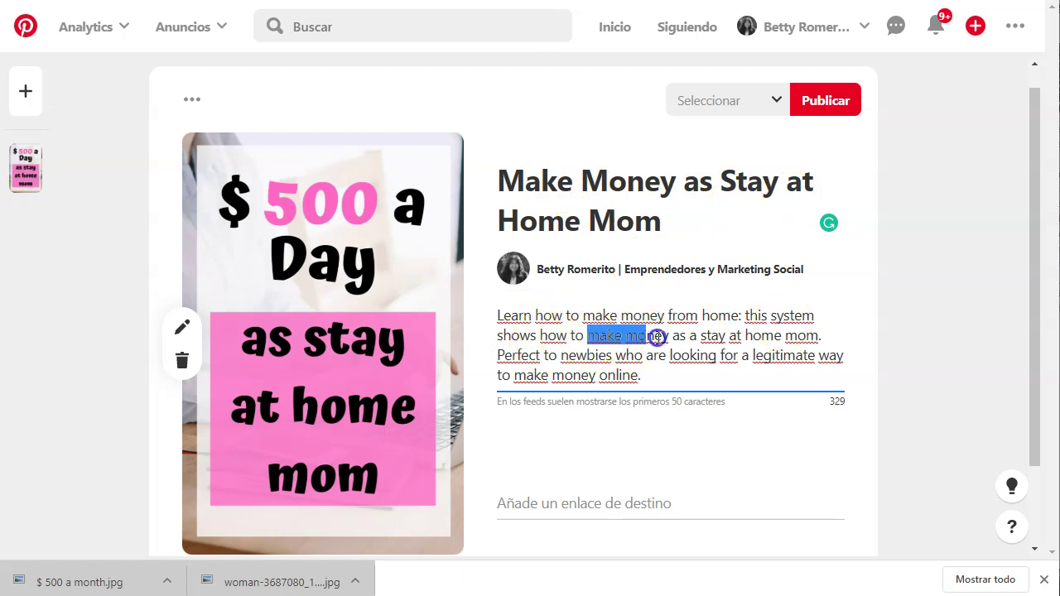
{"action": "left_click", "coordinate": [760, 318]}
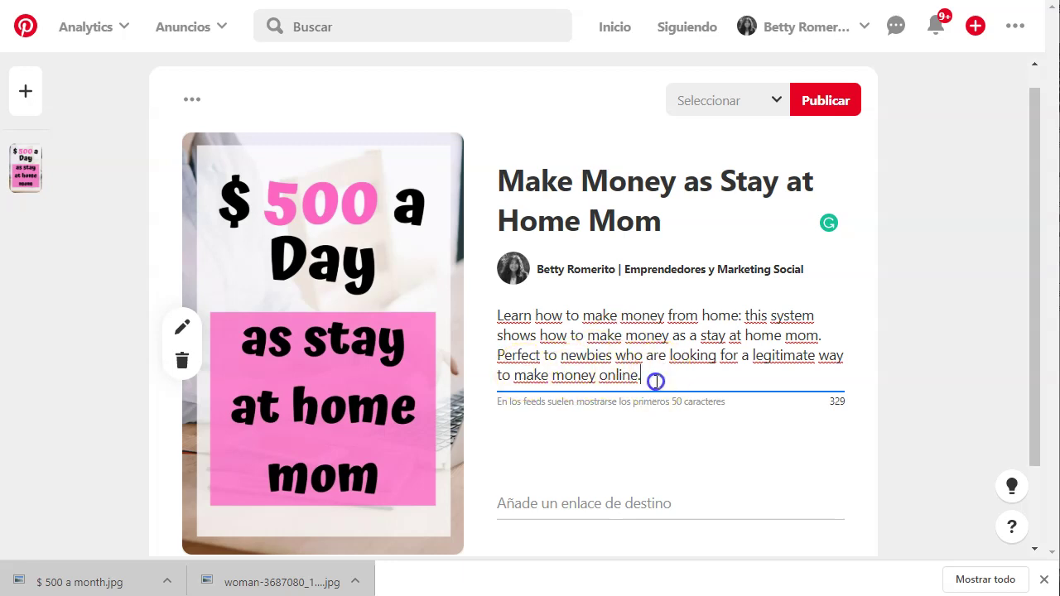
Add the MaxBounty raw link with sub IDs "pinteresmakemoney" and "athome" as the pin's destination link, and keep immediate publishing selected
{"action": "scroll", "coordinate": [572, 488], "scroll_direction": "down", "scroll_amount": 1}
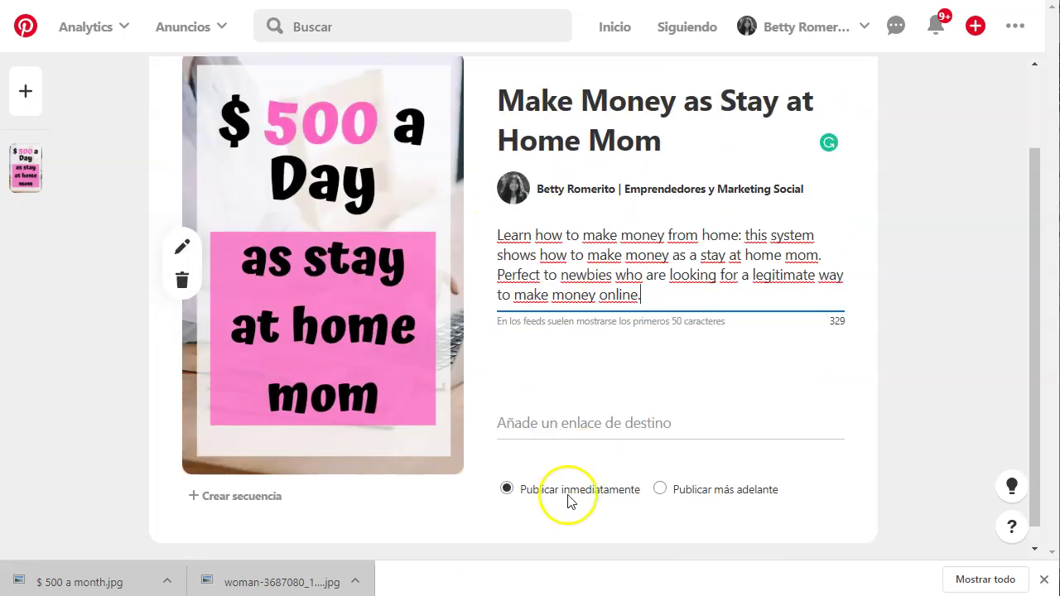
{"action": "left_click", "coordinate": [591, 419]}
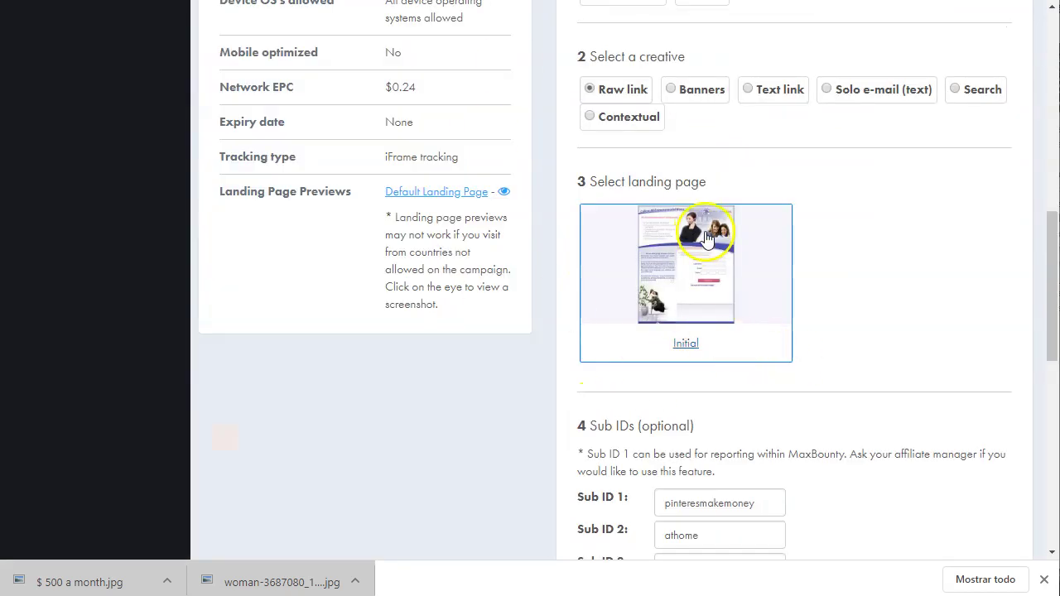
{"action": "scroll", "coordinate": [748, 395], "scroll_direction": "down", "scroll_amount": 1}
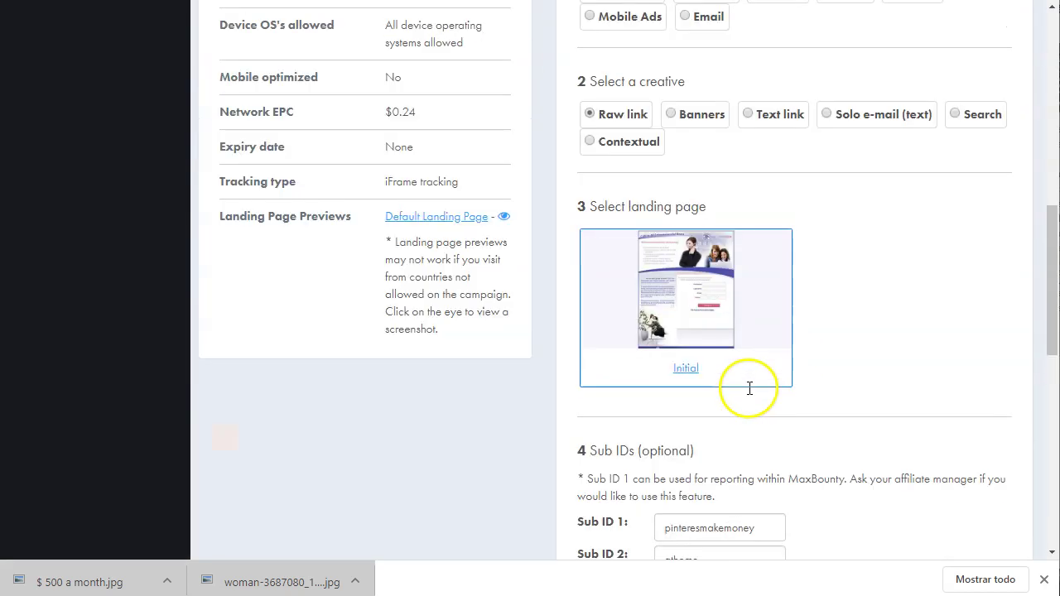
{"action": "scroll", "coordinate": [748, 386], "scroll_direction": "down", "scroll_amount": 4}
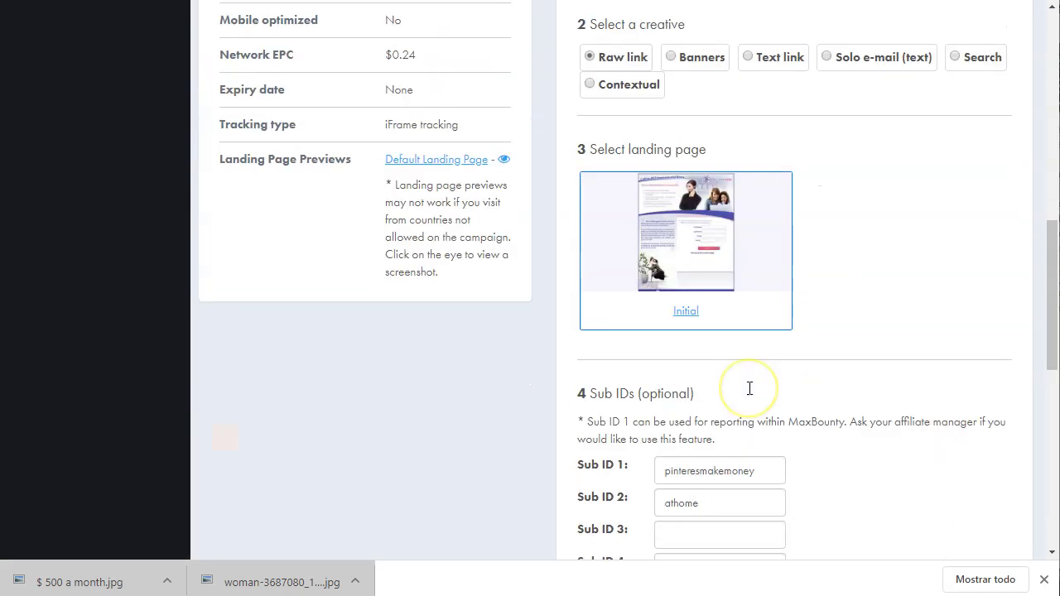
{"action": "left_click", "coordinate": [644, 88]}
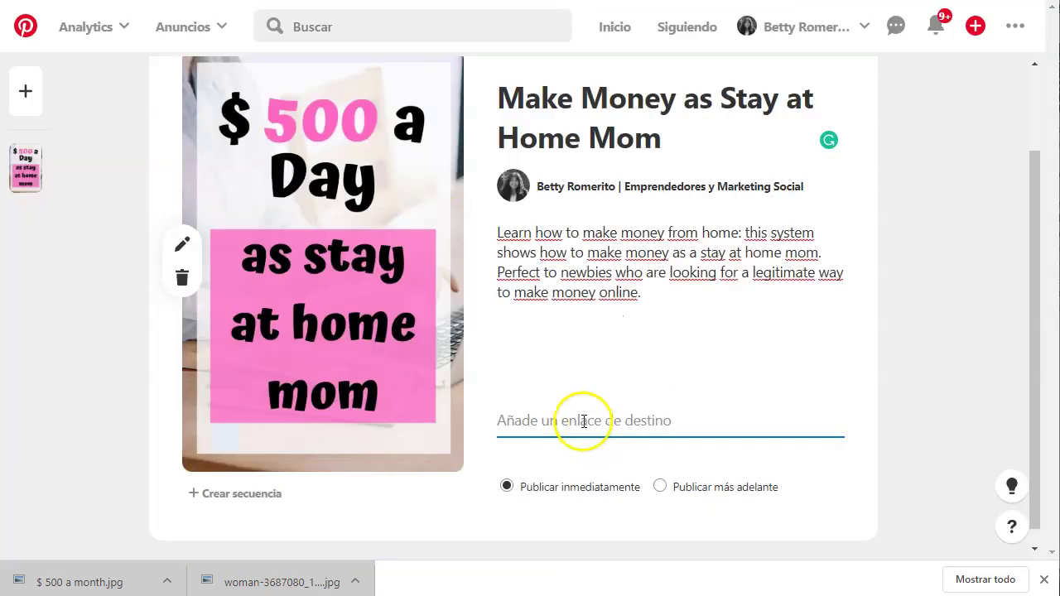
{"action": "right_click", "coordinate": [584, 421]}
{"action": "left_click", "coordinate": [648, 267]}
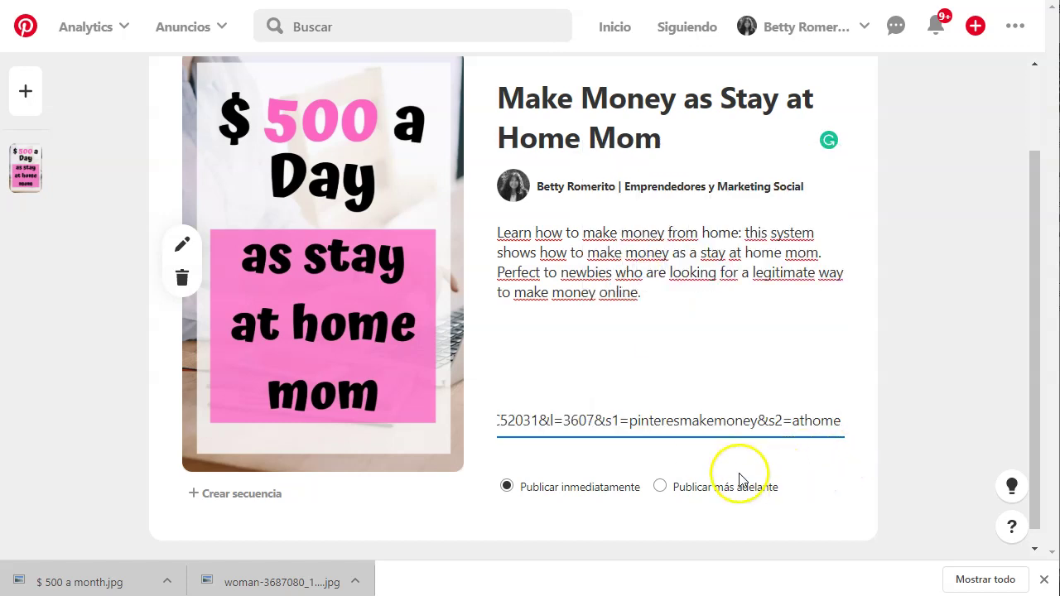
{"action": "key", "text": "Return"}
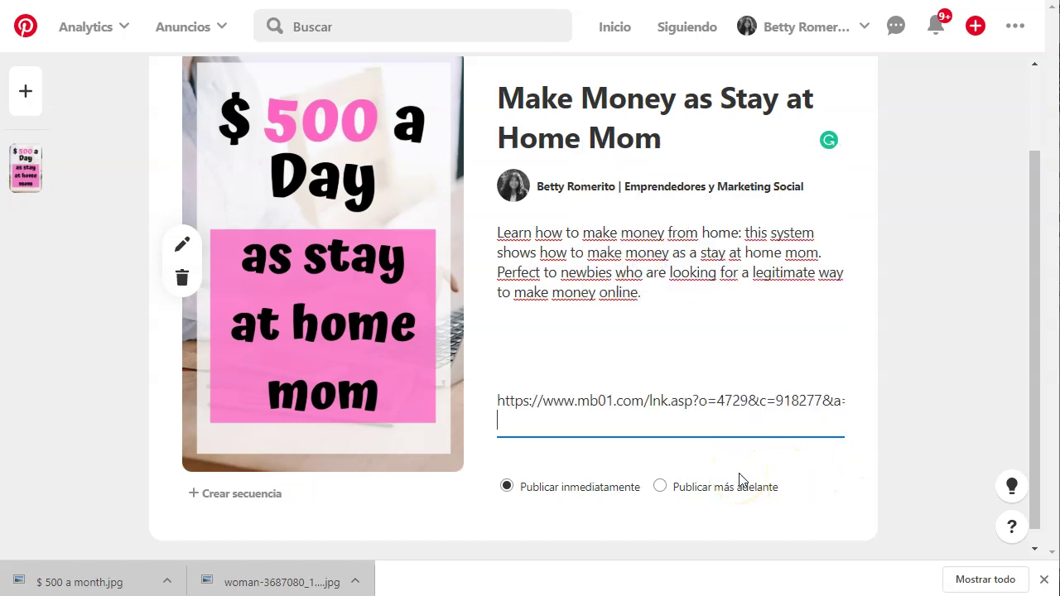
{"action": "key", "text": "BackSpace"}
{"action": "left_click", "coordinate": [548, 490]}
Look through the account's existing boards for one that suits the stay-at-home-mom pin
{"action": "scroll", "coordinate": [663, 294], "scroll_direction": "up", "scroll_amount": 2}
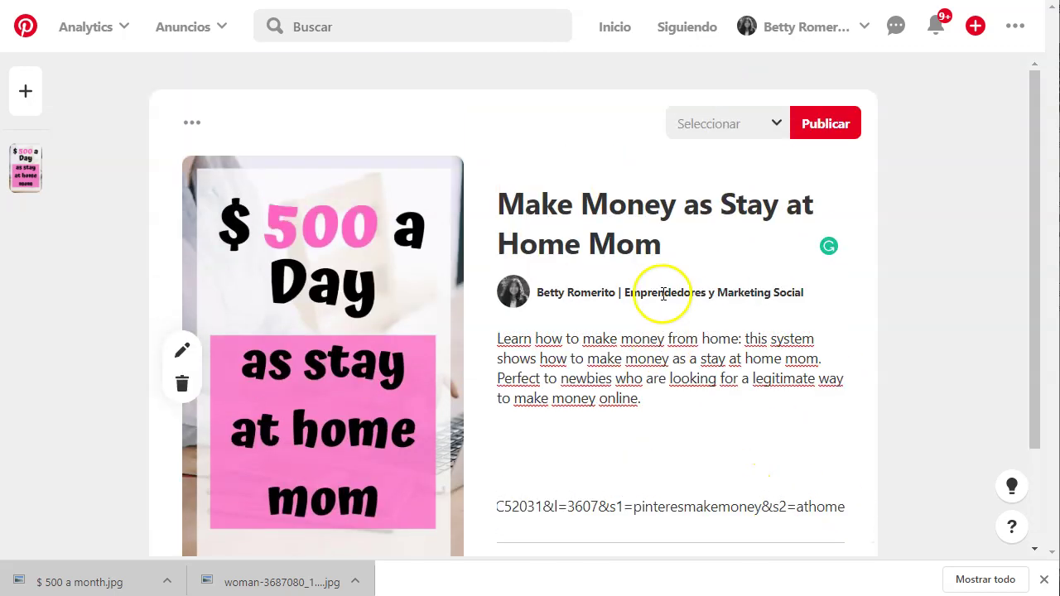
{"action": "left_click", "coordinate": [727, 127]}
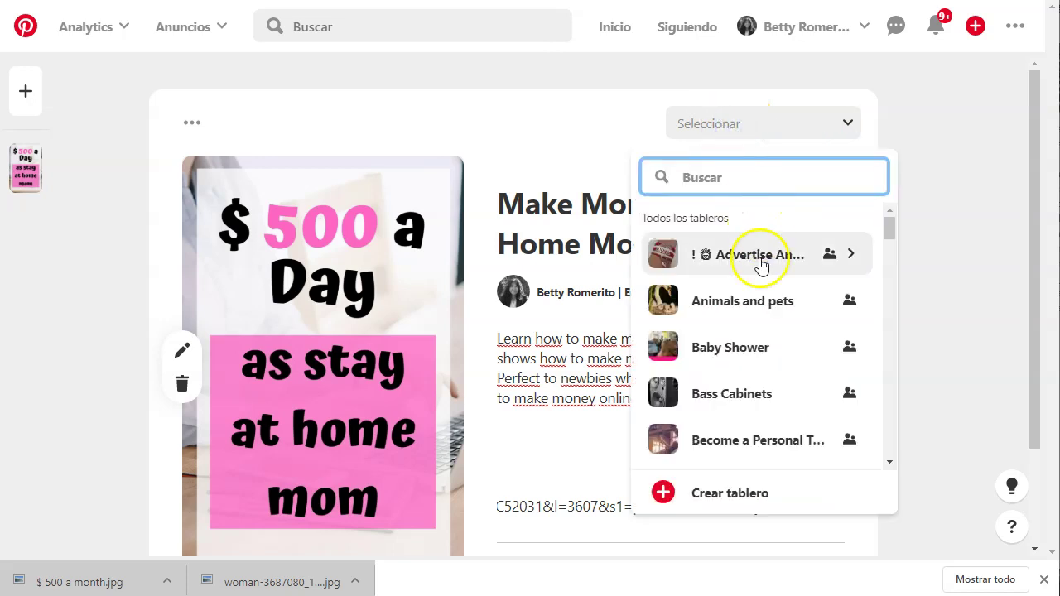
{"action": "scroll", "coordinate": [752, 326], "scroll_direction": "down", "scroll_amount": 2}
{"action": "scroll", "coordinate": [753, 331], "scroll_direction": "down", "scroll_amount": 5}
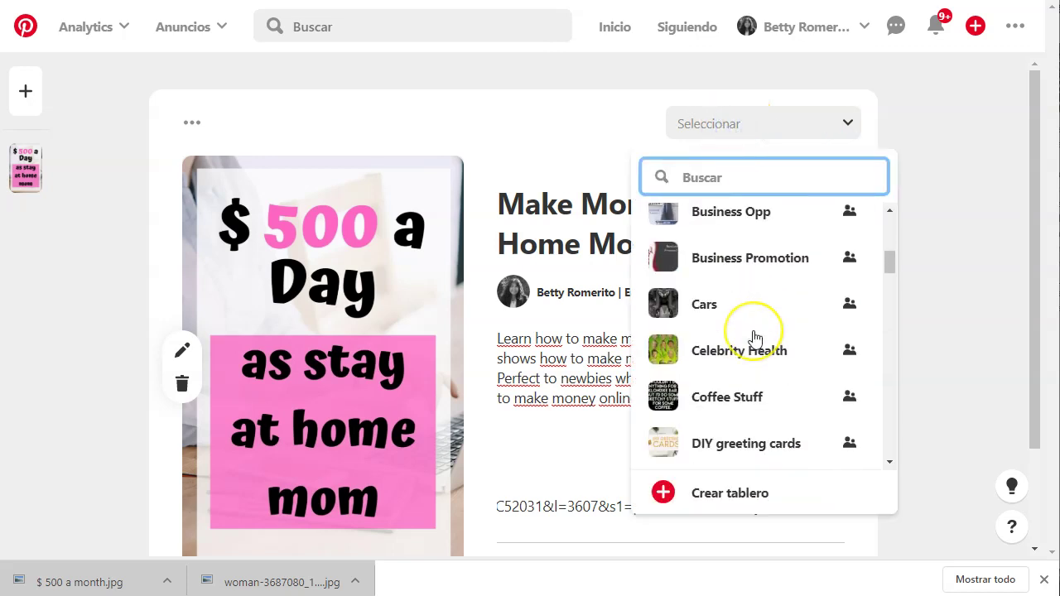
{"action": "scroll", "coordinate": [753, 338], "scroll_direction": "down", "scroll_amount": 3}
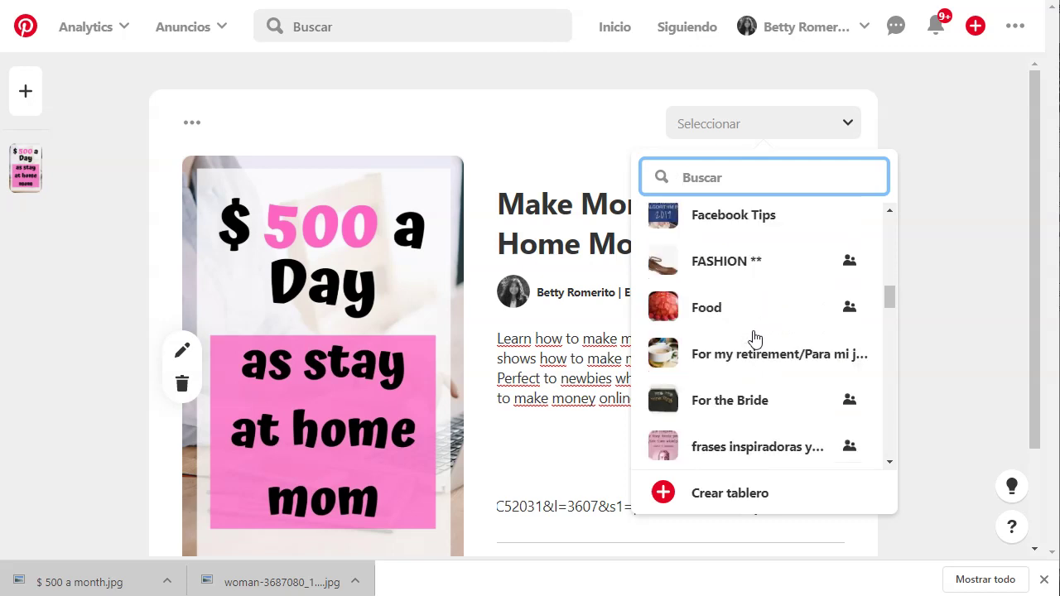
{"action": "scroll", "coordinate": [752, 346], "scroll_direction": "down", "scroll_amount": 4}
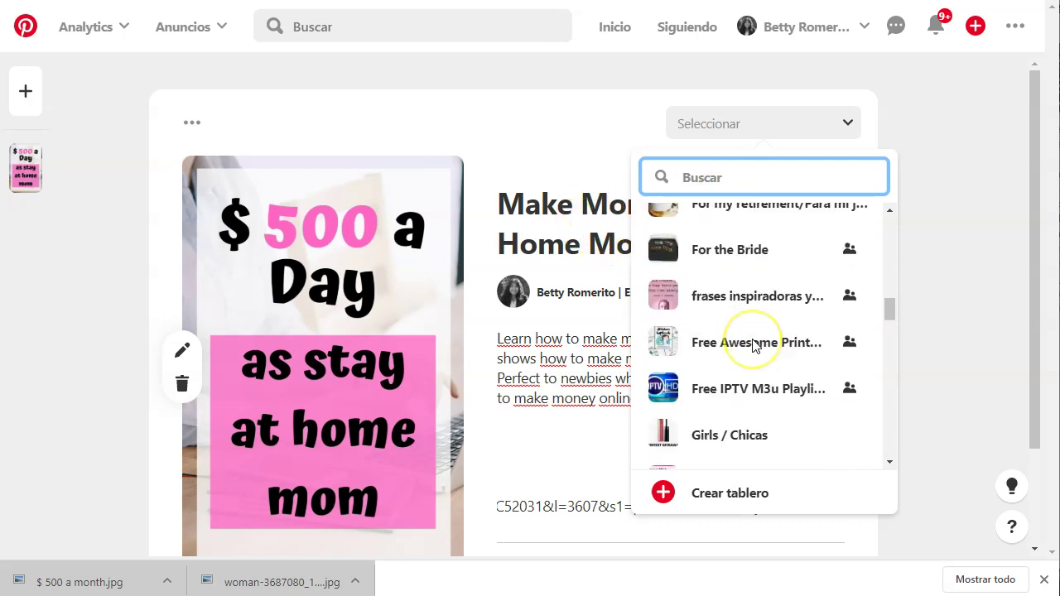
{"action": "scroll", "coordinate": [753, 346], "scroll_direction": "down", "scroll_amount": 7}
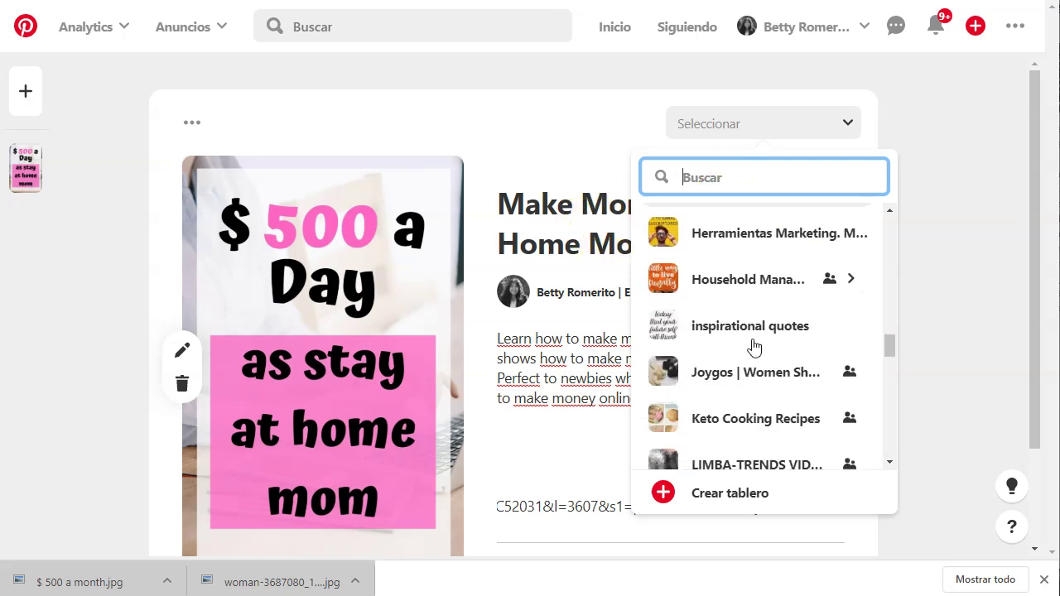
{"action": "scroll", "coordinate": [753, 348], "scroll_direction": "down", "scroll_amount": 2}
{"action": "scroll", "coordinate": [752, 347], "scroll_direction": "up", "scroll_amount": 2}
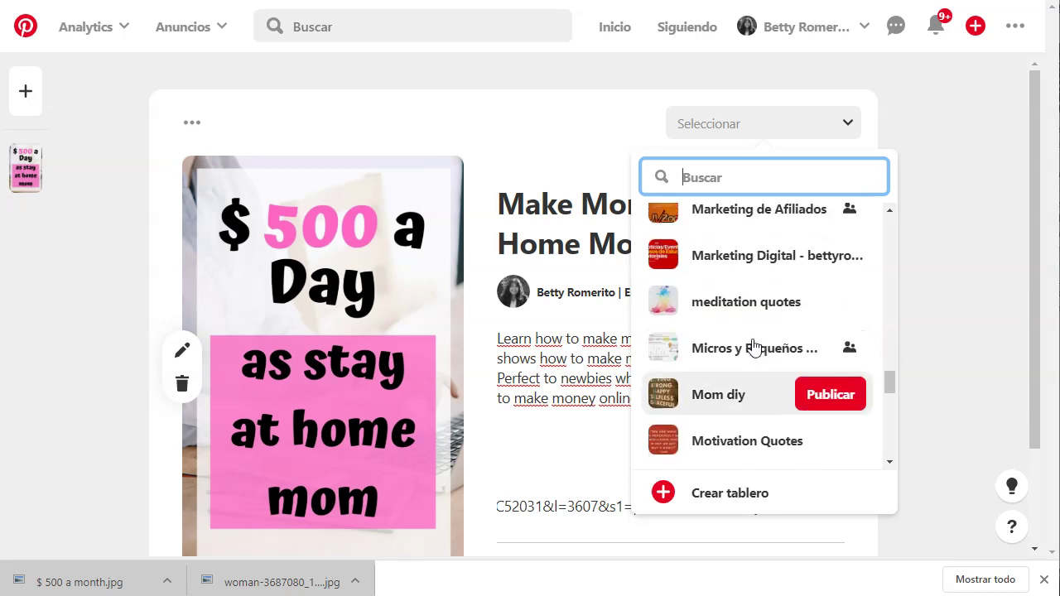
{"action": "scroll", "coordinate": [773, 378], "scroll_direction": "down", "scroll_amount": 4}
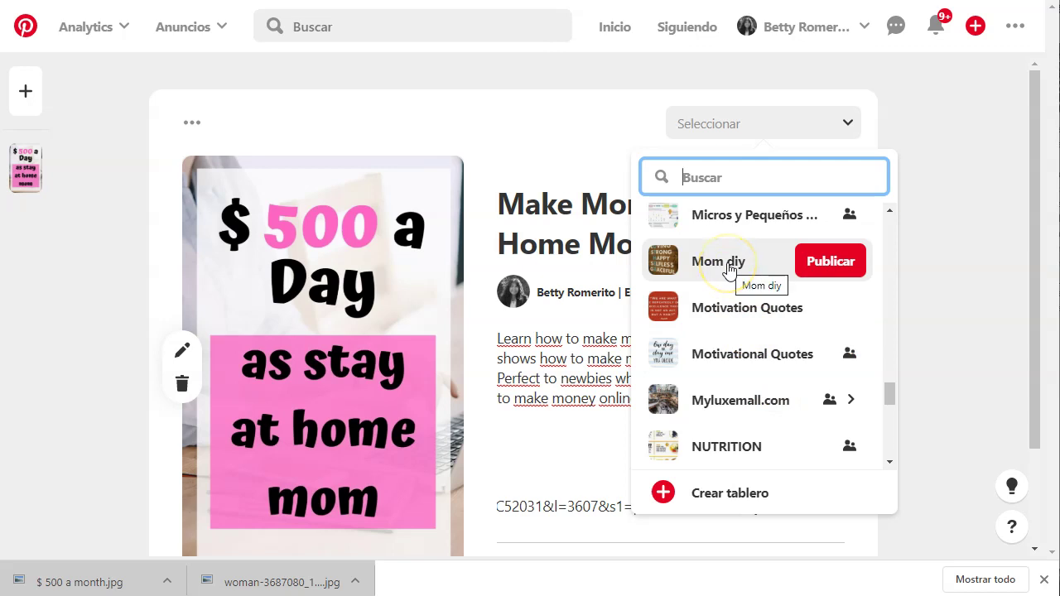
{"action": "scroll", "coordinate": [742, 414], "scroll_direction": "down", "scroll_amount": 3}
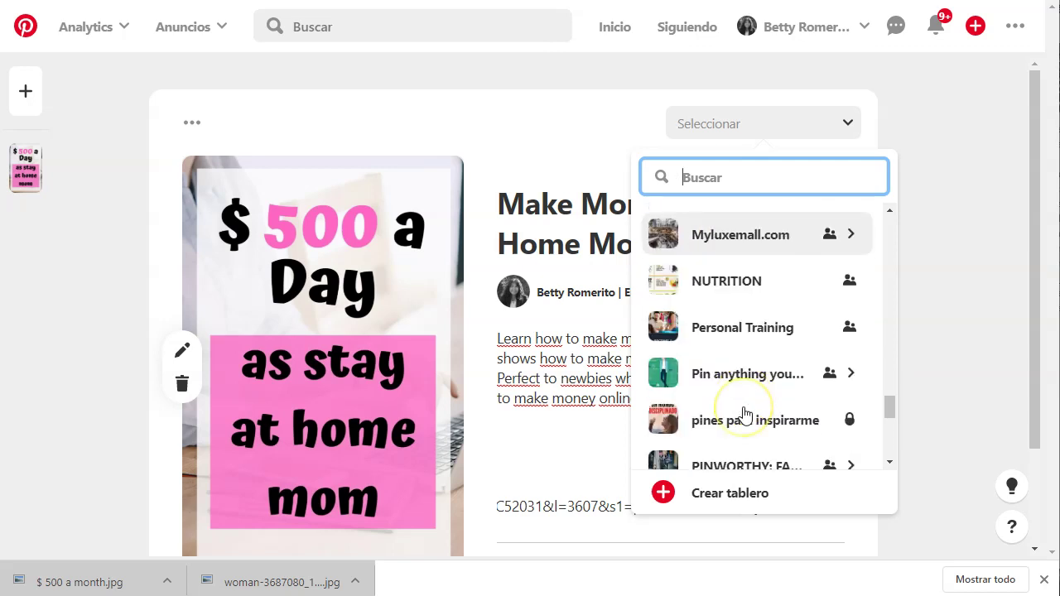
{"action": "scroll", "coordinate": [743, 414], "scroll_direction": "down", "scroll_amount": 6}
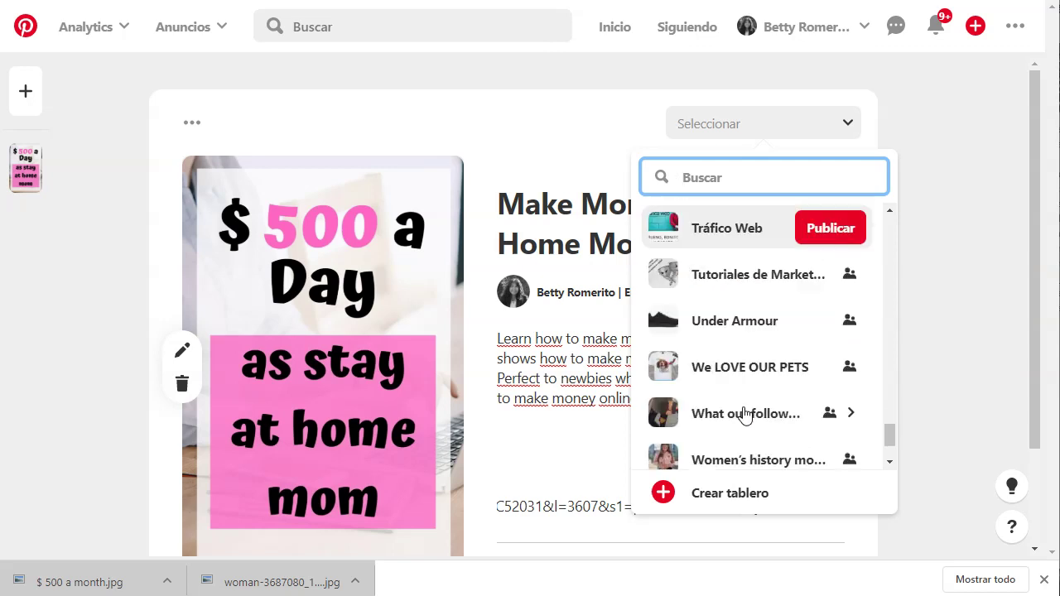
{"action": "scroll", "coordinate": [842, 244], "scroll_direction": "up", "scroll_amount": 5}
{"action": "left_click", "coordinate": [929, 124]}
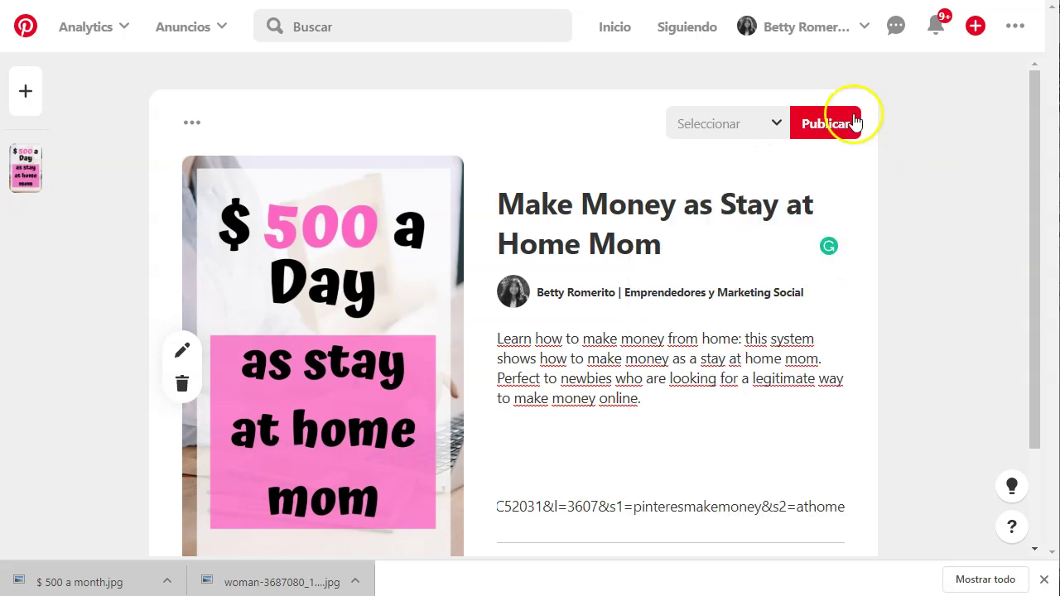
Create a non-secret board named "Make Money As Stay At Home Mom" for the pin
{"action": "left_click", "coordinate": [714, 119]}
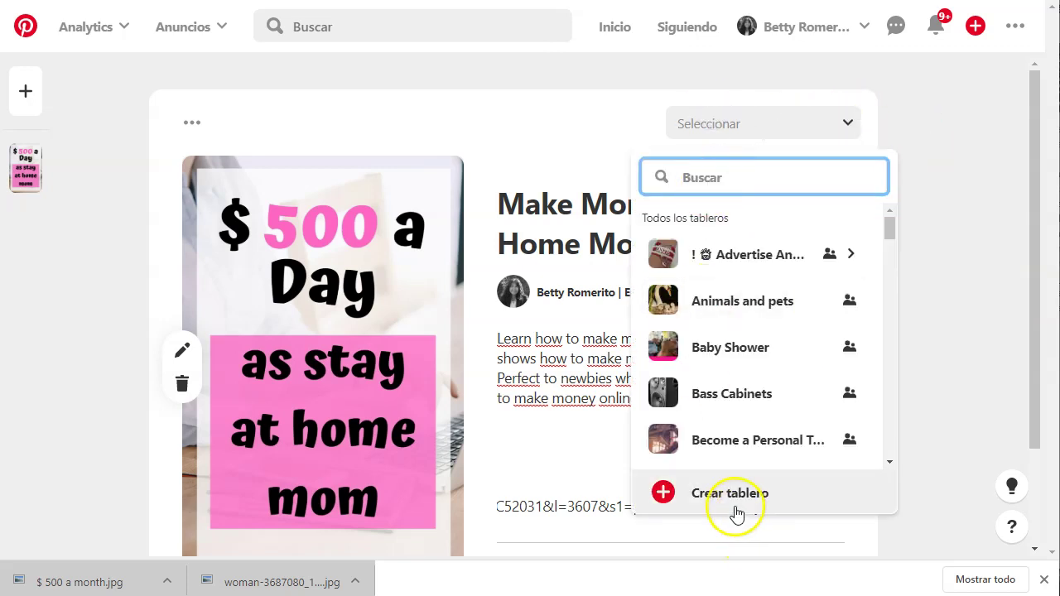
{"action": "left_click", "coordinate": [663, 493]}
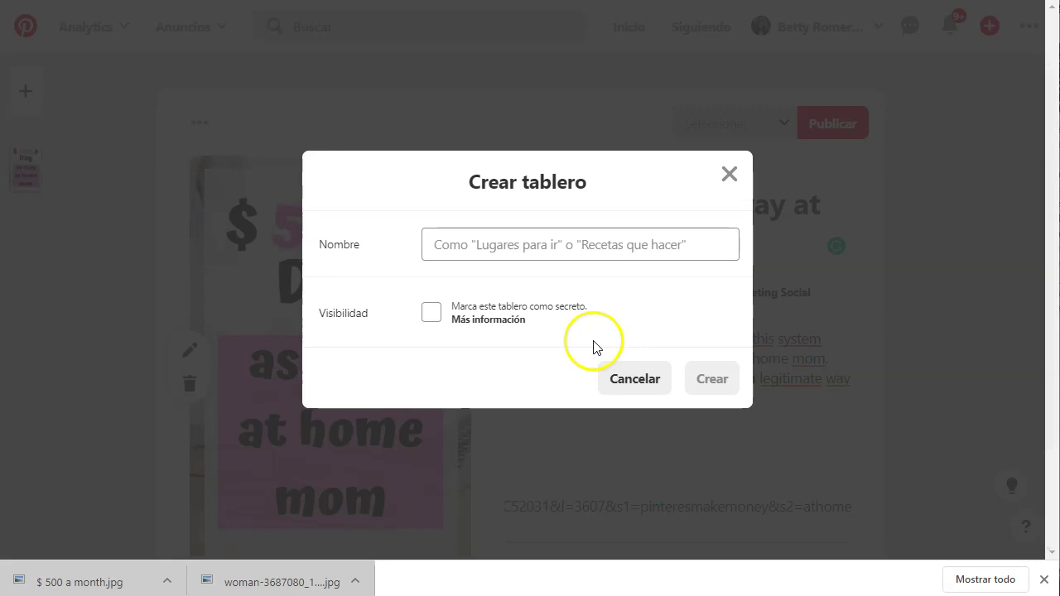
{"action": "left_click", "coordinate": [564, 245]}
{"action": "type", "text": "Make Money As Stay At Home Mom"}
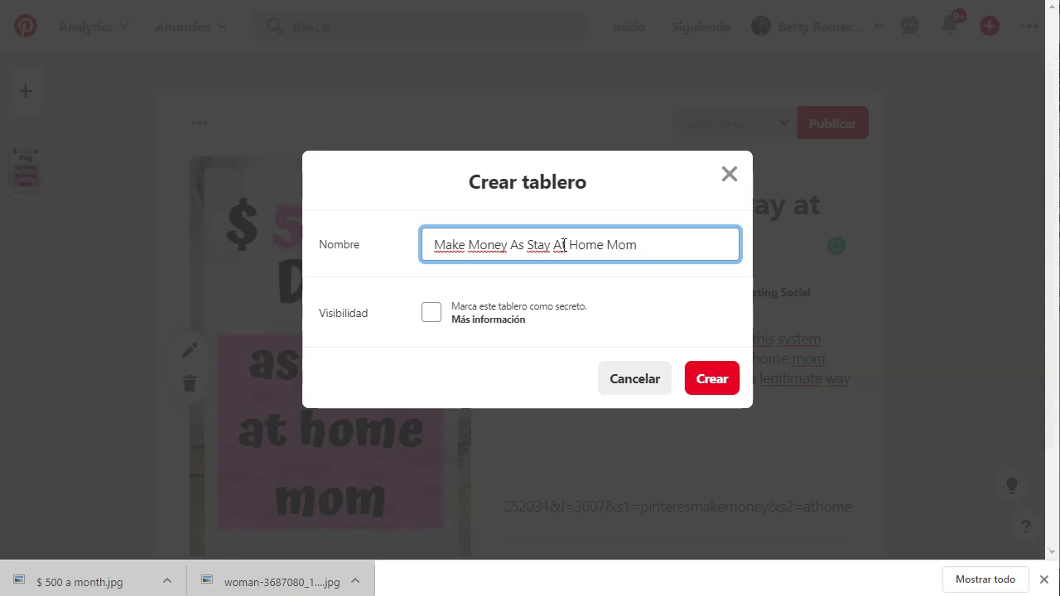
{"action": "left_click", "coordinate": [705, 379]}
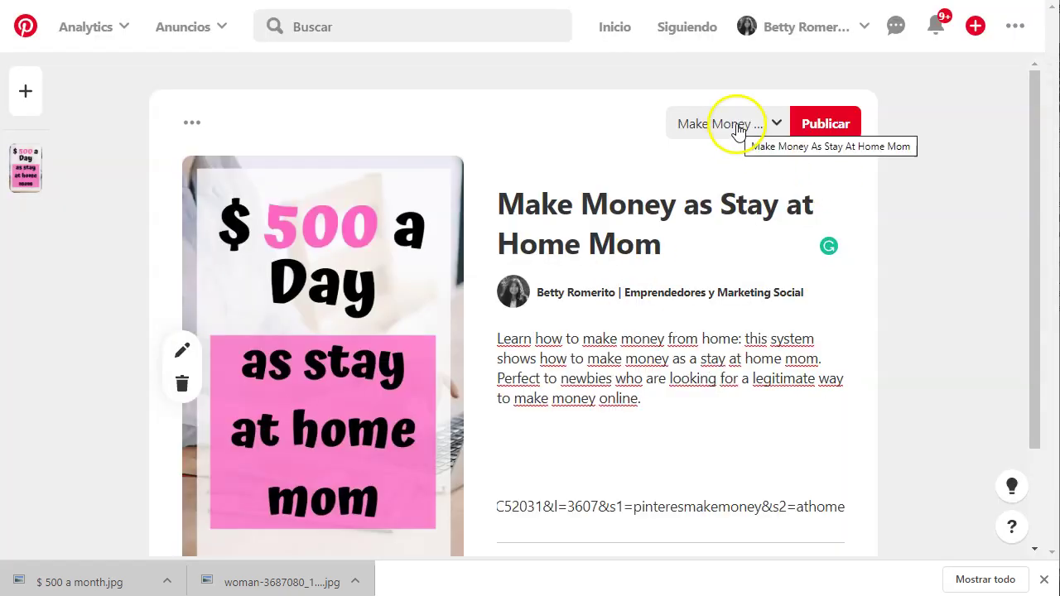
Try to publish the pin to the selected board, check the notice under its destination link, and dismiss the browser's download bar
{"action": "left_click", "coordinate": [826, 126]}
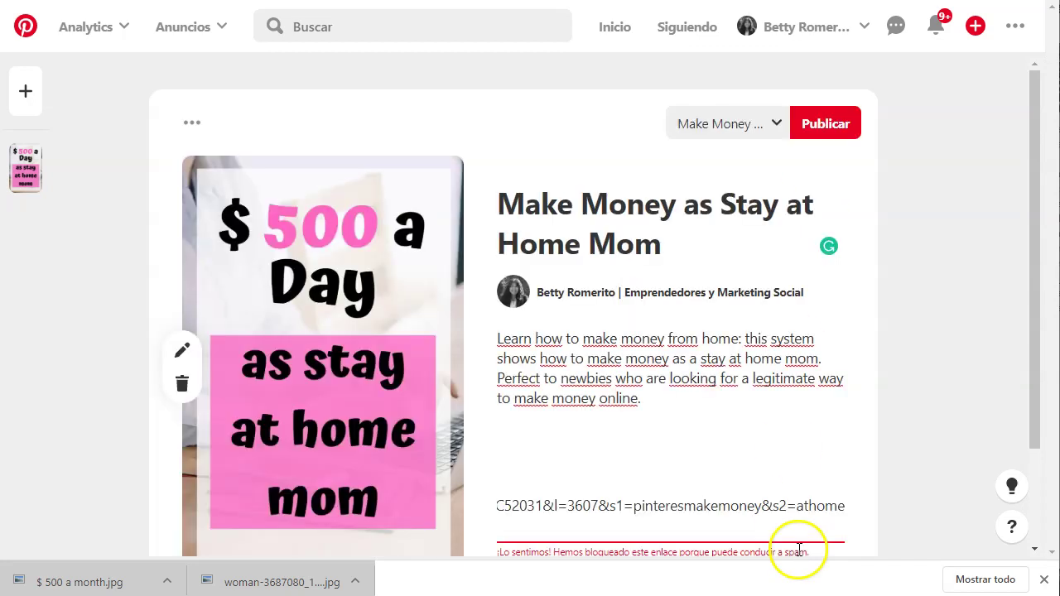
{"action": "scroll", "coordinate": [798, 551], "scroll_direction": "down", "scroll_amount": 1}
{"action": "left_click_drag", "start_coordinate": [494, 478], "coordinate": [699, 467]}
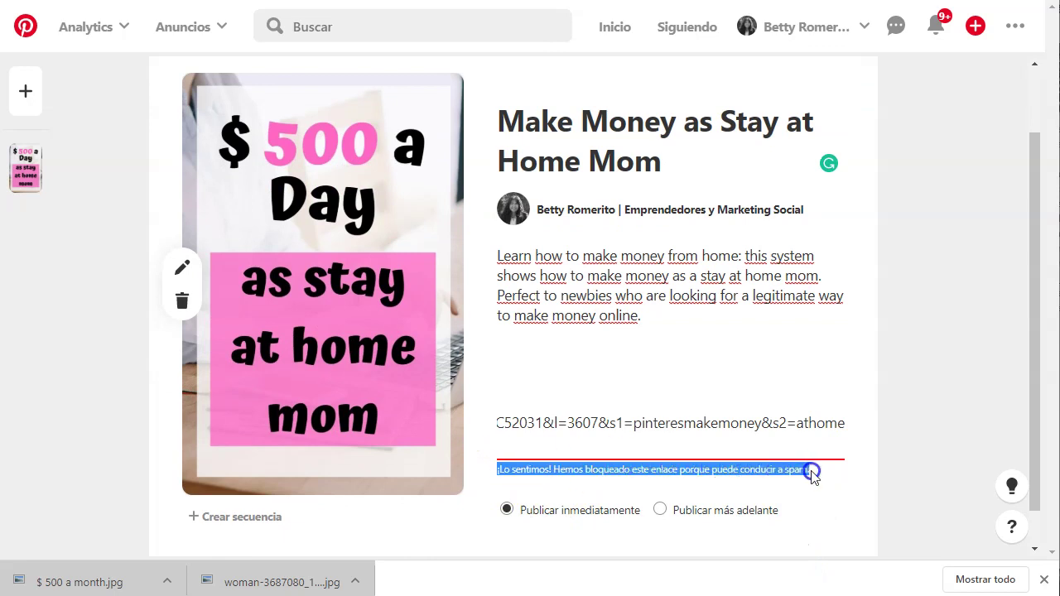
{"action": "left_click", "coordinate": [835, 490]}
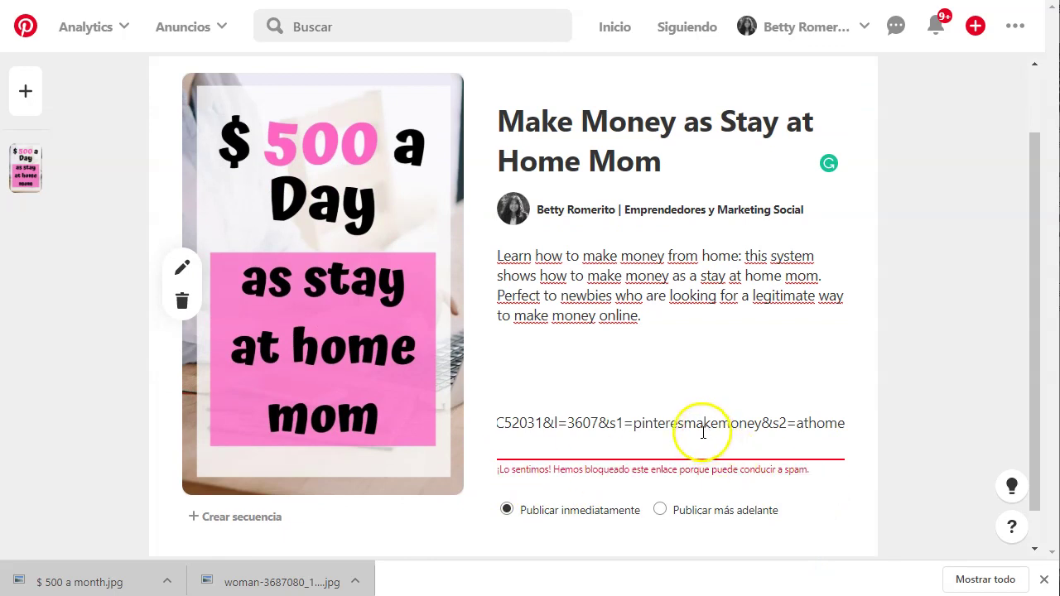
{"action": "left_click", "coordinate": [1043, 579]}
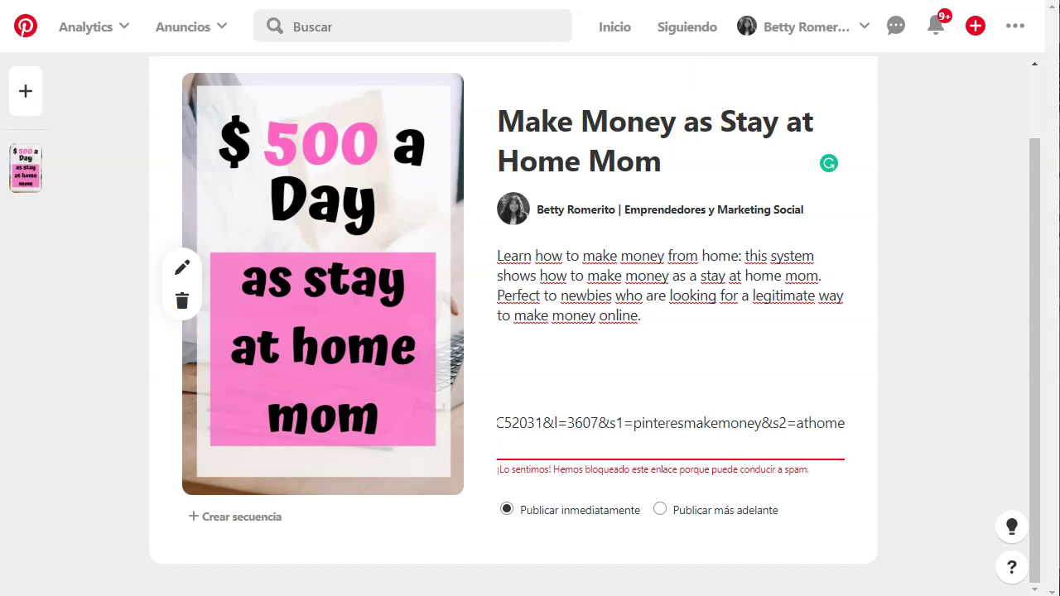
Open Wix in a new browser tab and start a new site of type Empresa based on a template
{"action": "key", "text": "ctrl+t"}
{"action": "type", "text": "wix"}
{"action": "key", "text": "Return"}
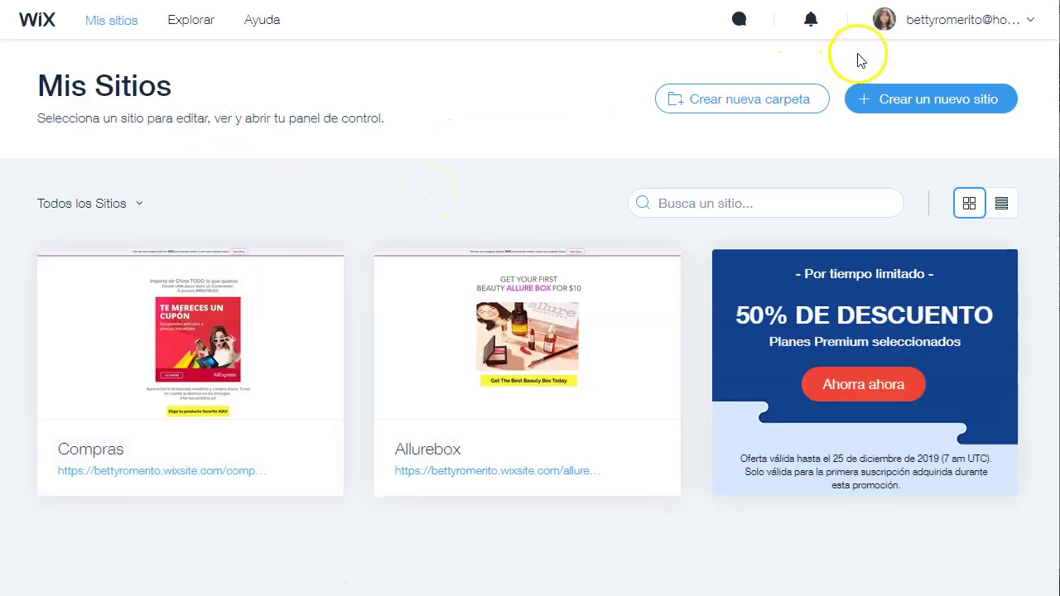
{"action": "mouse_move", "coordinate": [465, 416]}
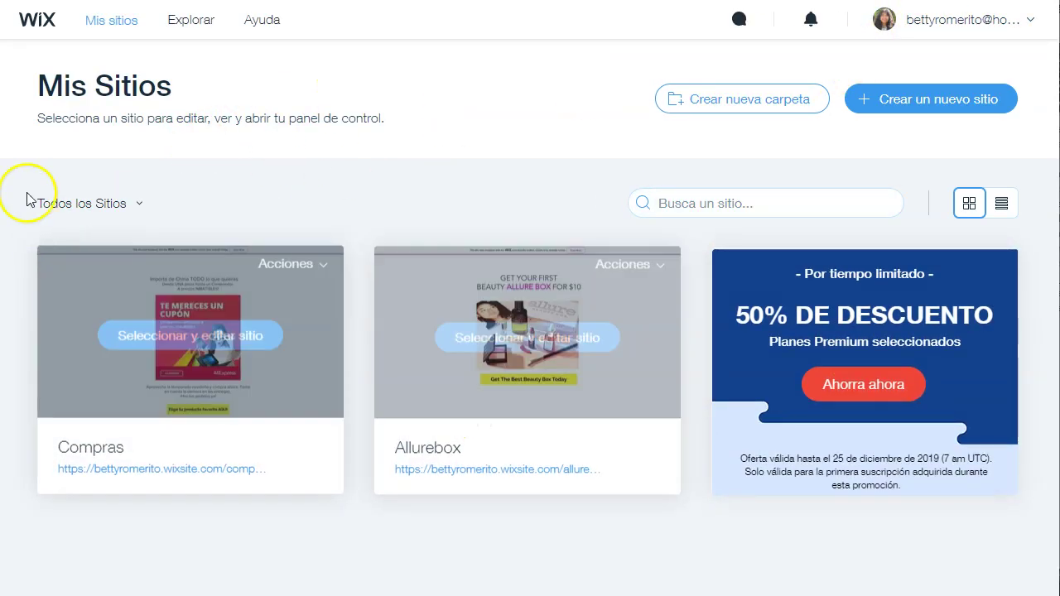
{"action": "left_click", "coordinate": [949, 101]}
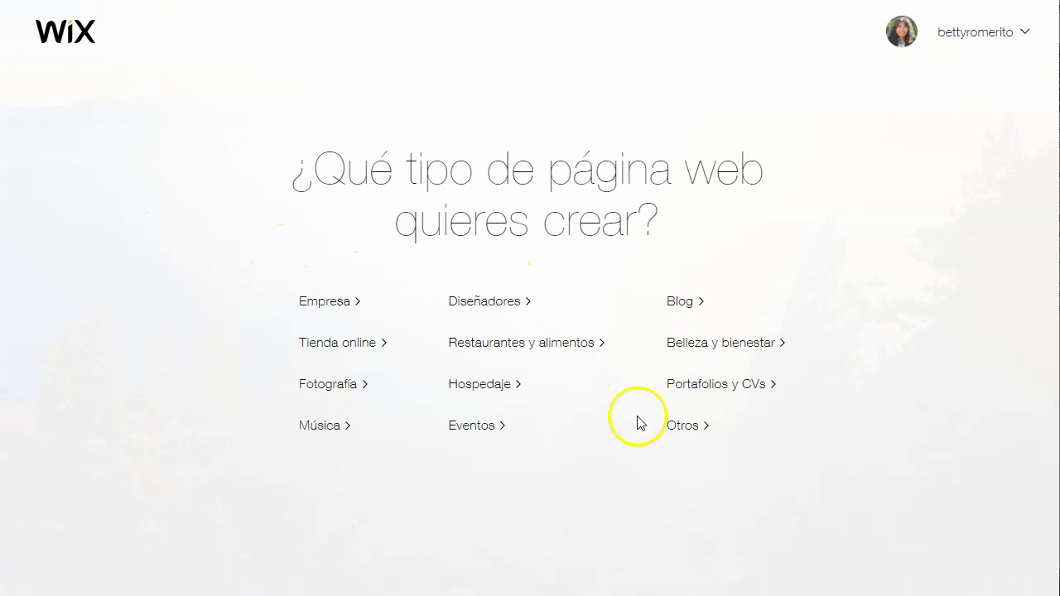
{"action": "left_click", "coordinate": [324, 306]}
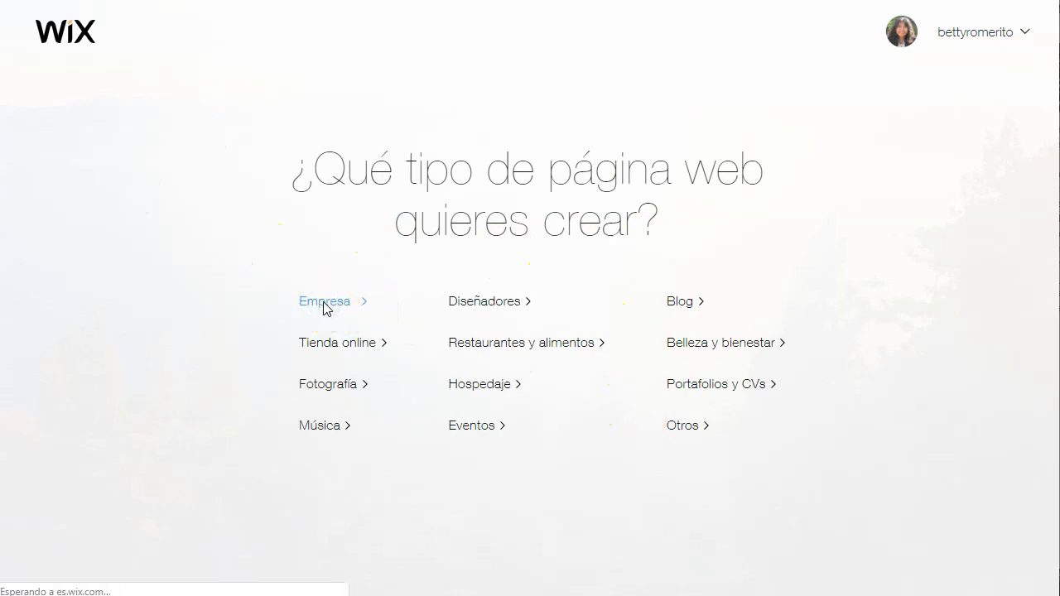
{"action": "left_click", "coordinate": [837, 472]}
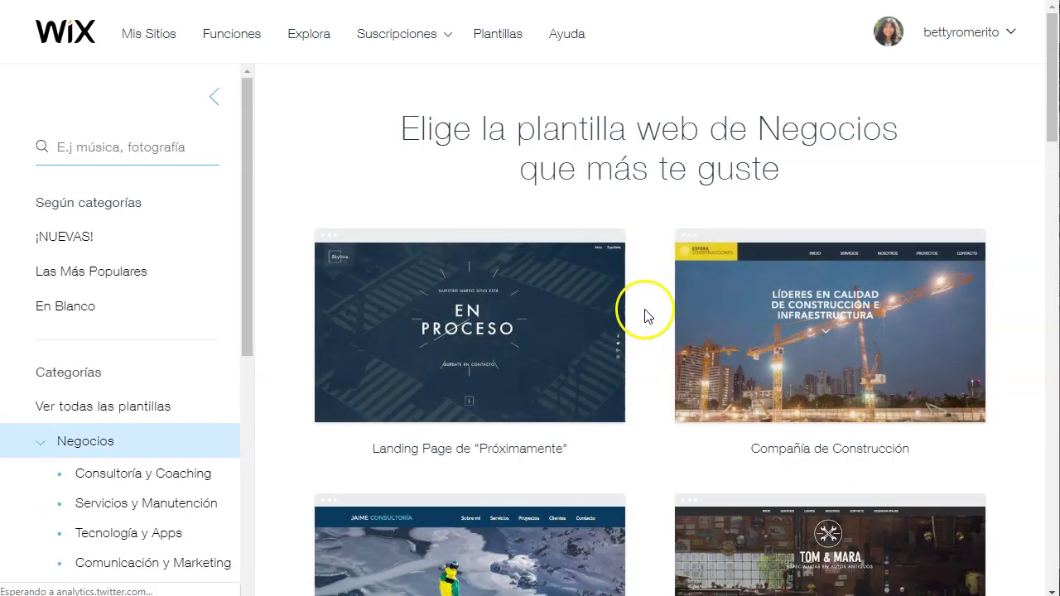
Browse the Negocios templates, search the templates for "black", and clear the search
{"action": "scroll", "coordinate": [647, 317], "scroll_direction": "down", "scroll_amount": 10}
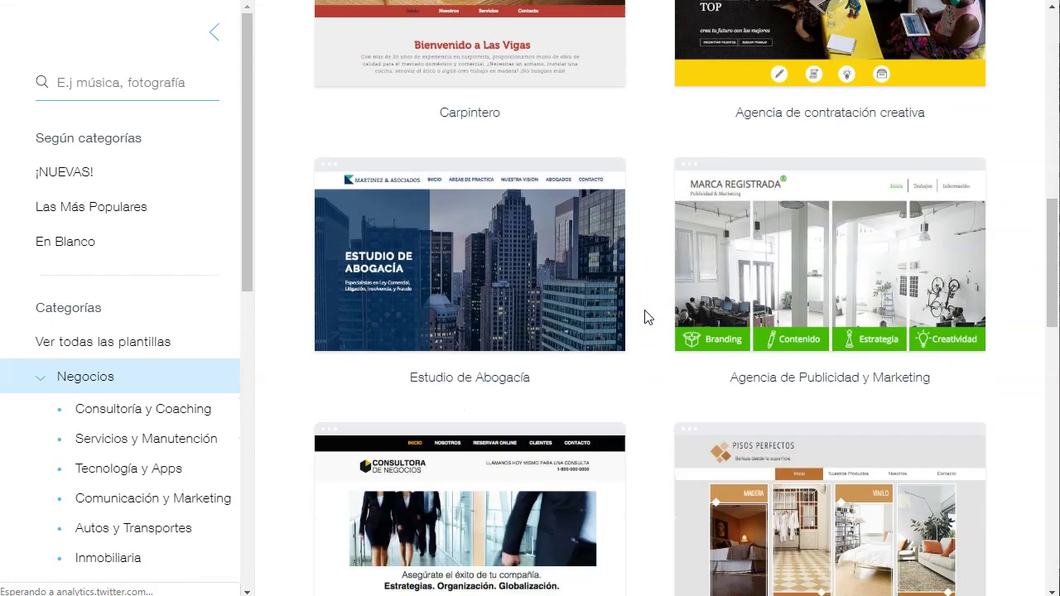
{"action": "scroll", "coordinate": [646, 315], "scroll_direction": "down", "scroll_amount": 10}
{"action": "scroll", "coordinate": [646, 307], "scroll_direction": "up", "scroll_amount": 5}
{"action": "left_click", "coordinate": [651, 291]}
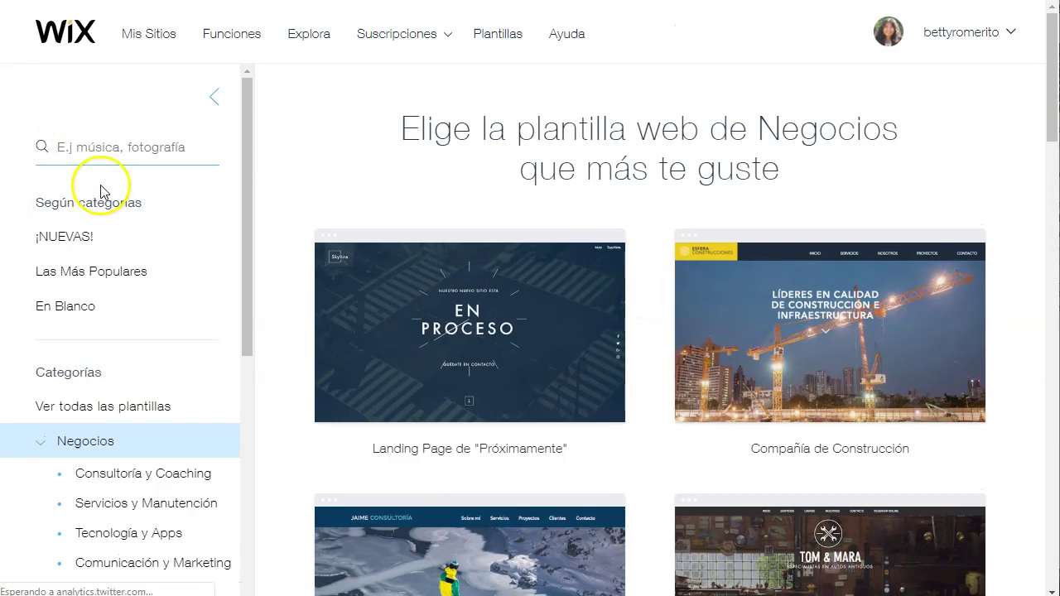
{"action": "scroll", "coordinate": [95, 438], "scroll_direction": "down", "scroll_amount": 2}
{"action": "scroll", "coordinate": [116, 356], "scroll_direction": "up", "scroll_amount": 2}
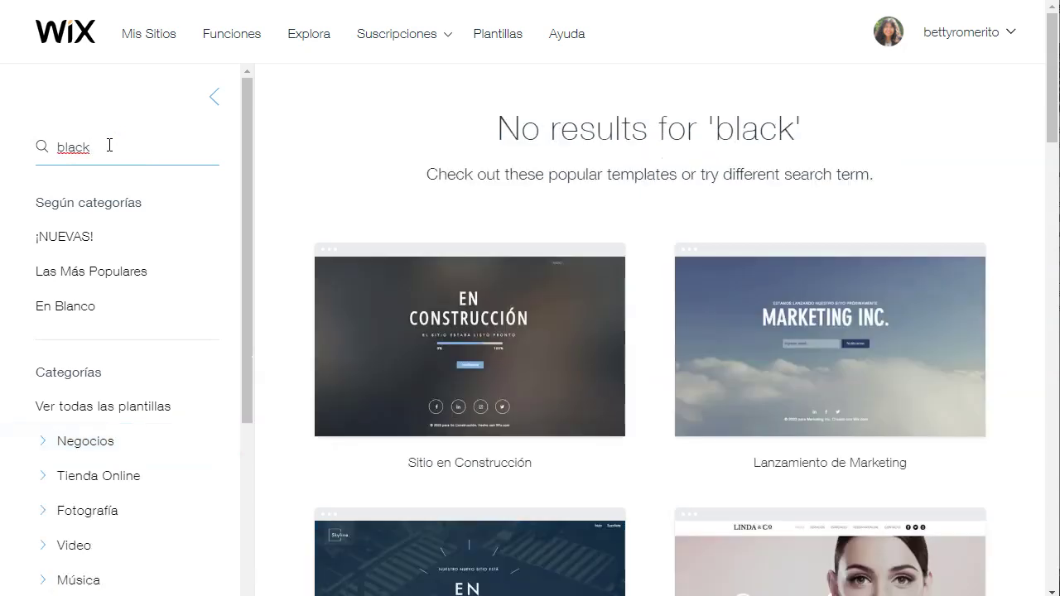
{"action": "key", "text": "BackSpace"}
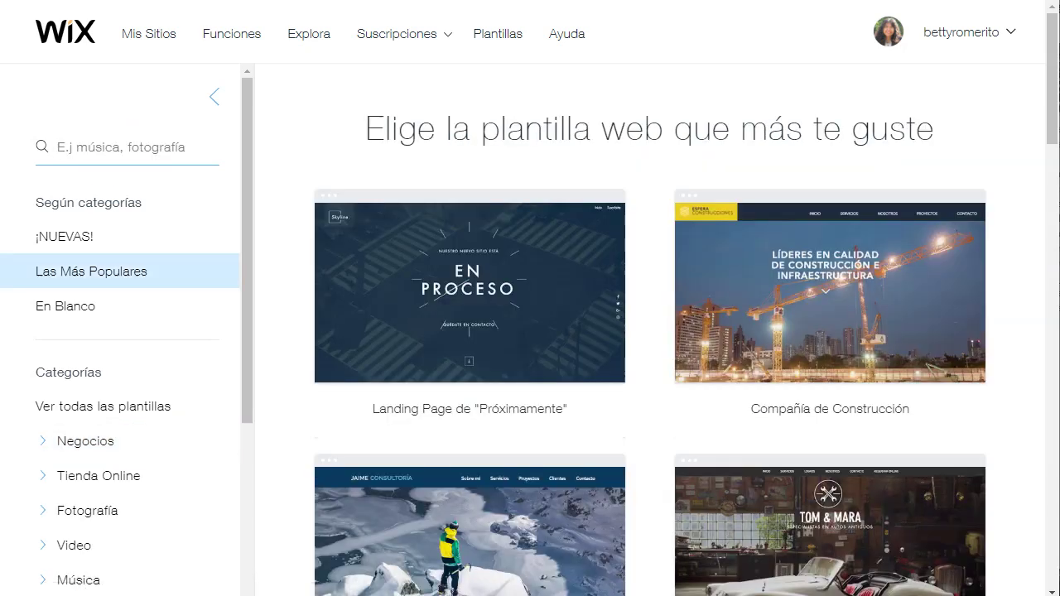
Choose the En Blanco template "Diseñando desde cero" for editing and dismiss the editor's welcome video
{"action": "left_click", "coordinate": [55, 312]}
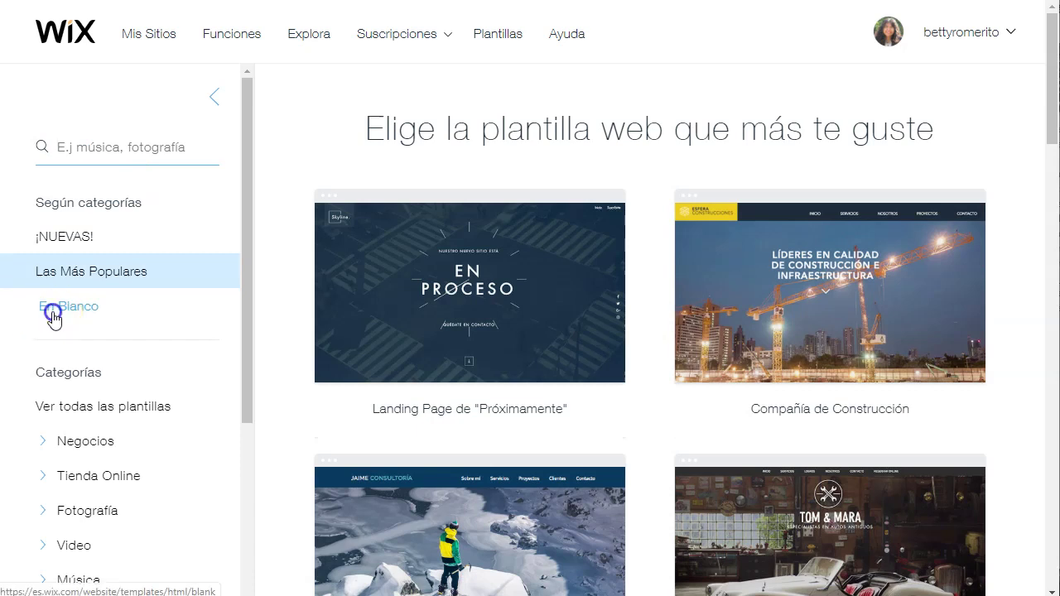
{"action": "mouse_move", "coordinate": [496, 314]}
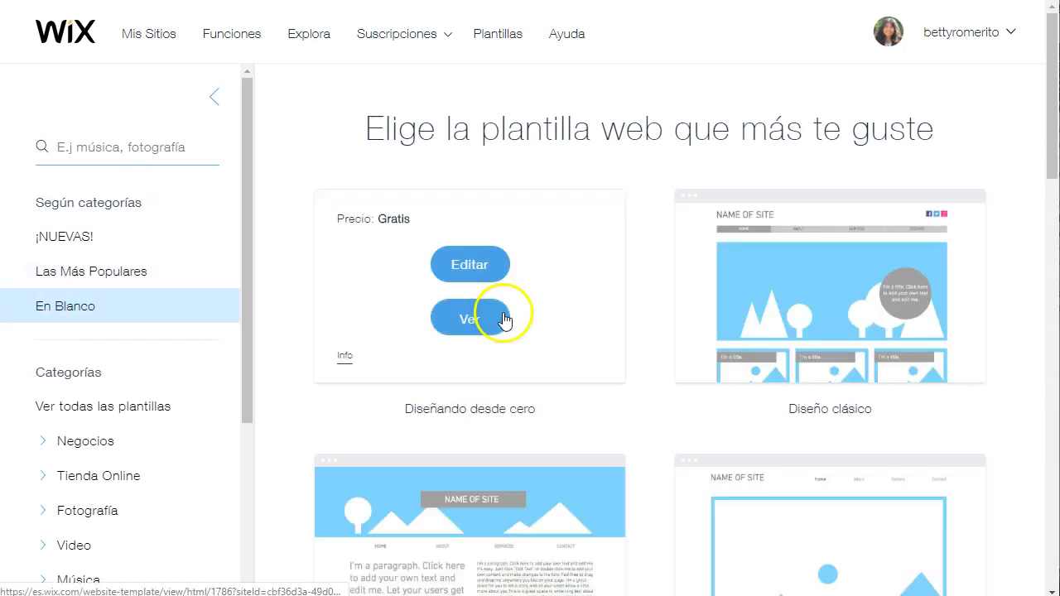
{"action": "left_click", "coordinate": [493, 266]}
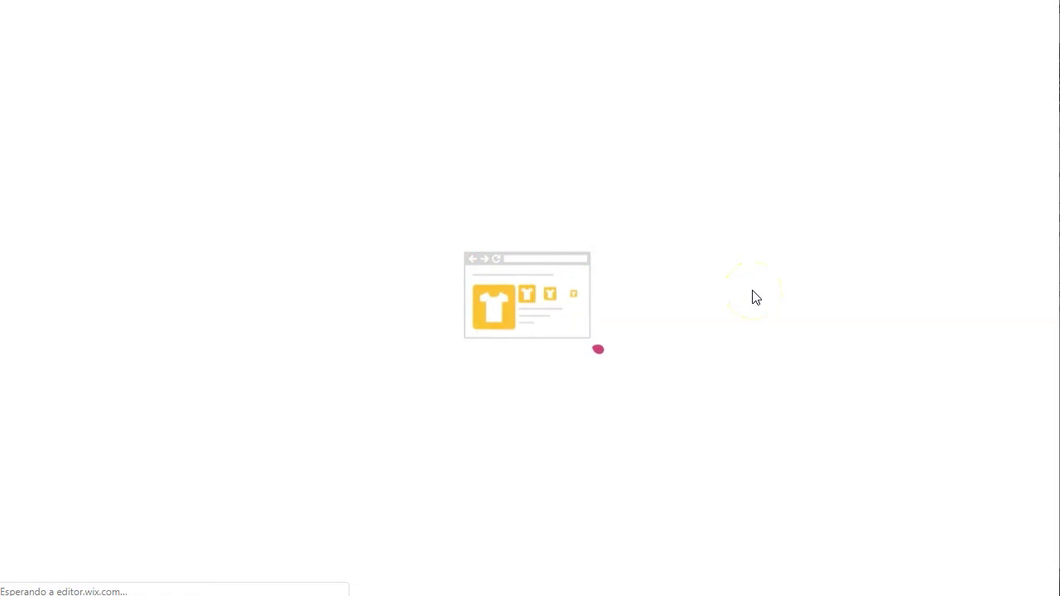
{"action": "left_click", "coordinate": [474, 232]}
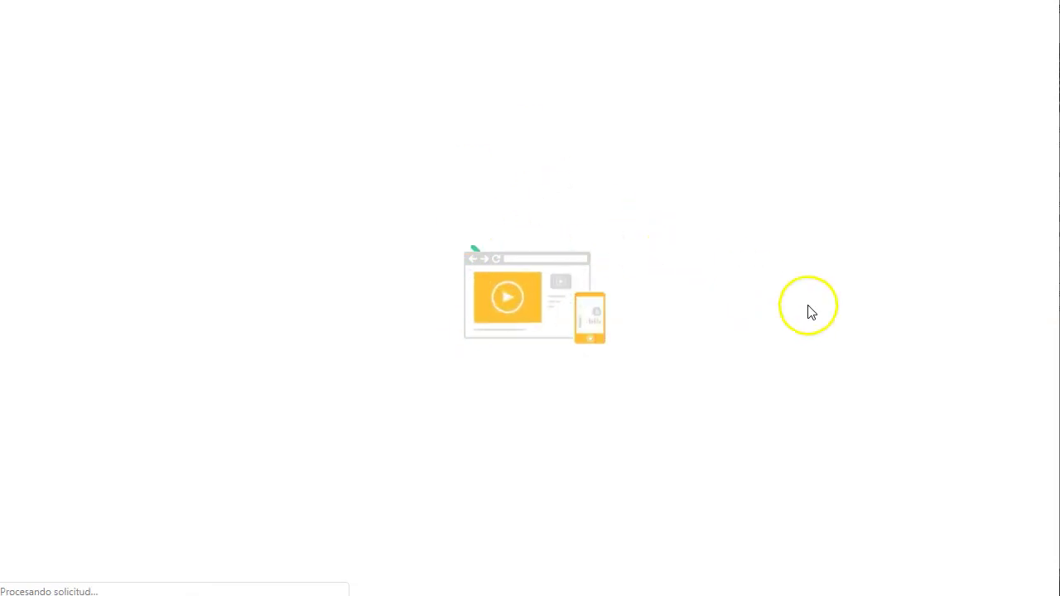
{"action": "left_click", "coordinate": [316, 352]}
{"action": "left_click", "coordinate": [205, 429]}
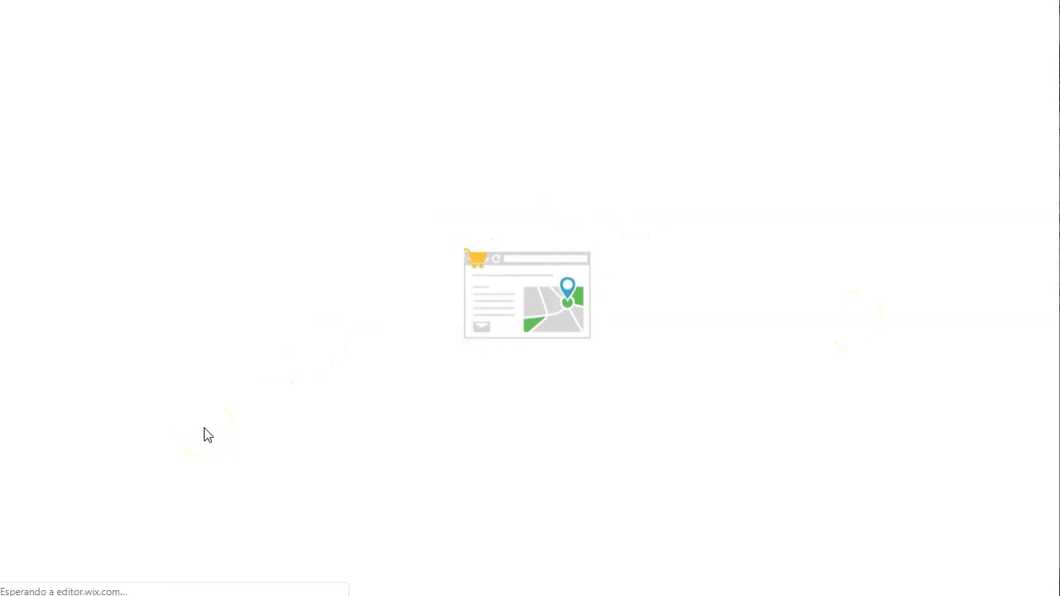
{"action": "left_click", "coordinate": [469, 186]}
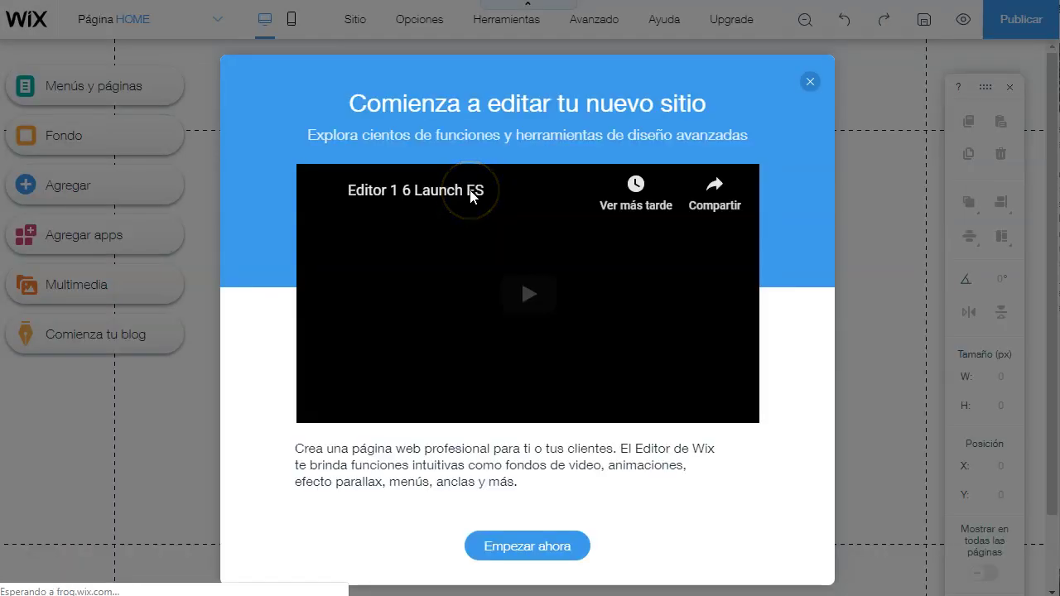
{"action": "left_click", "coordinate": [811, 82]}
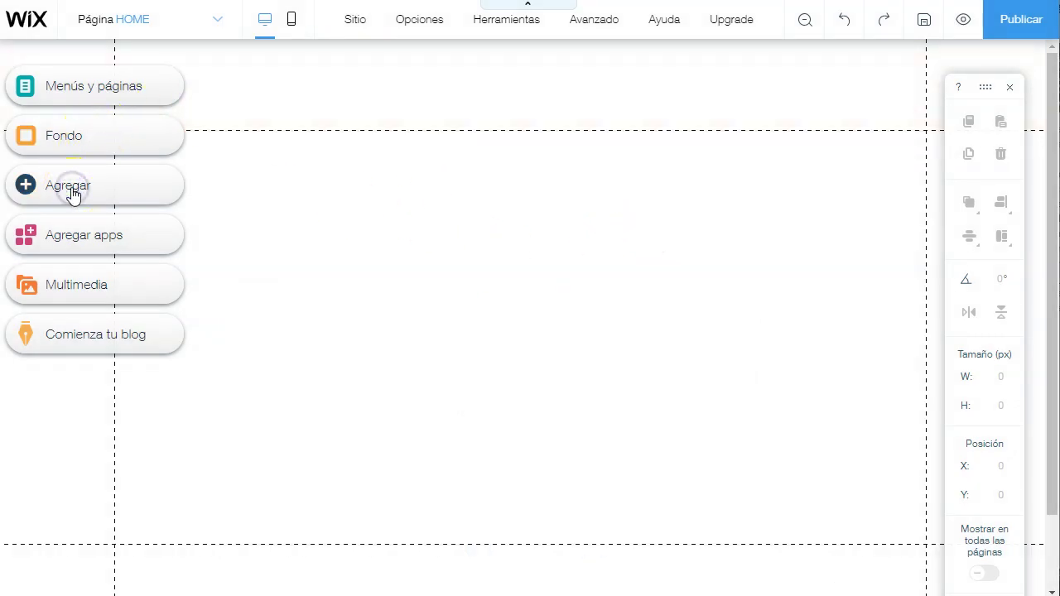
Add an Encabezado 1 heading to the page and replace its text with "500 at day"
{"action": "left_click", "coordinate": [21, 190]}
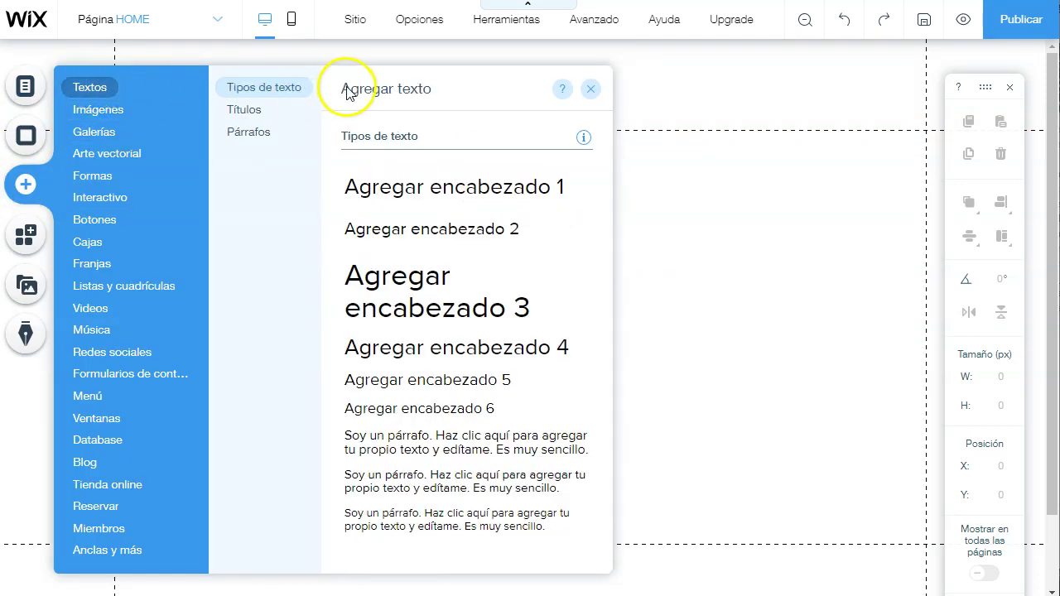
{"action": "left_click", "coordinate": [498, 187]}
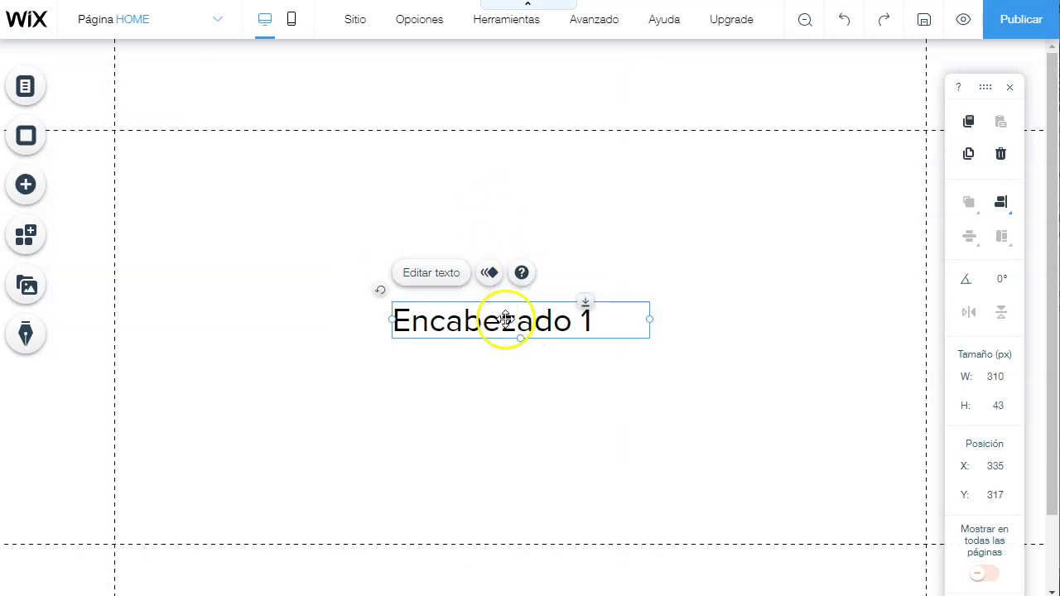
{"action": "double_click", "coordinate": [504, 319]}
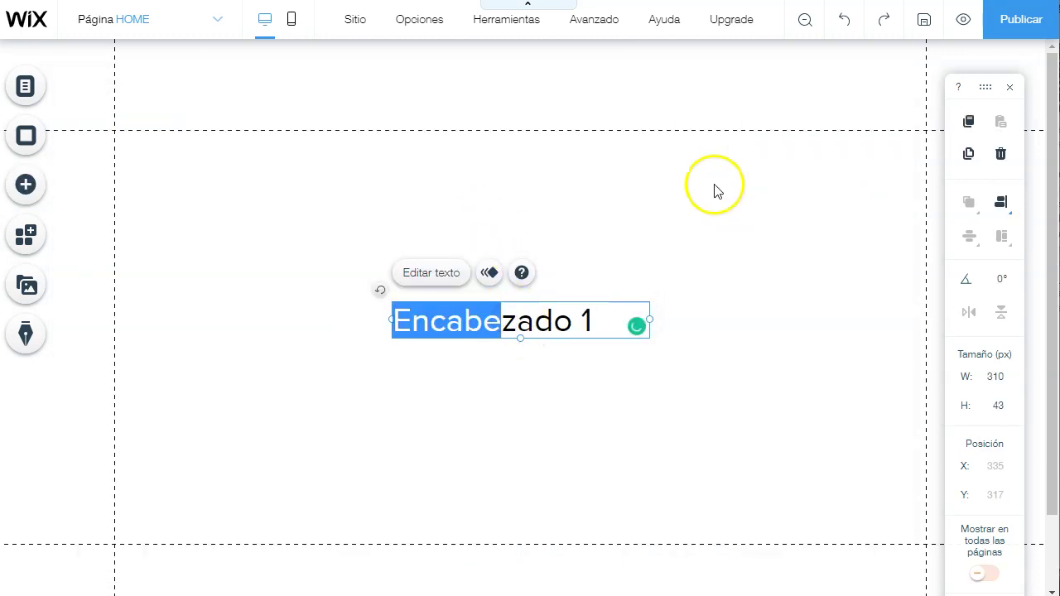
{"action": "double_click", "coordinate": [523, 320]}
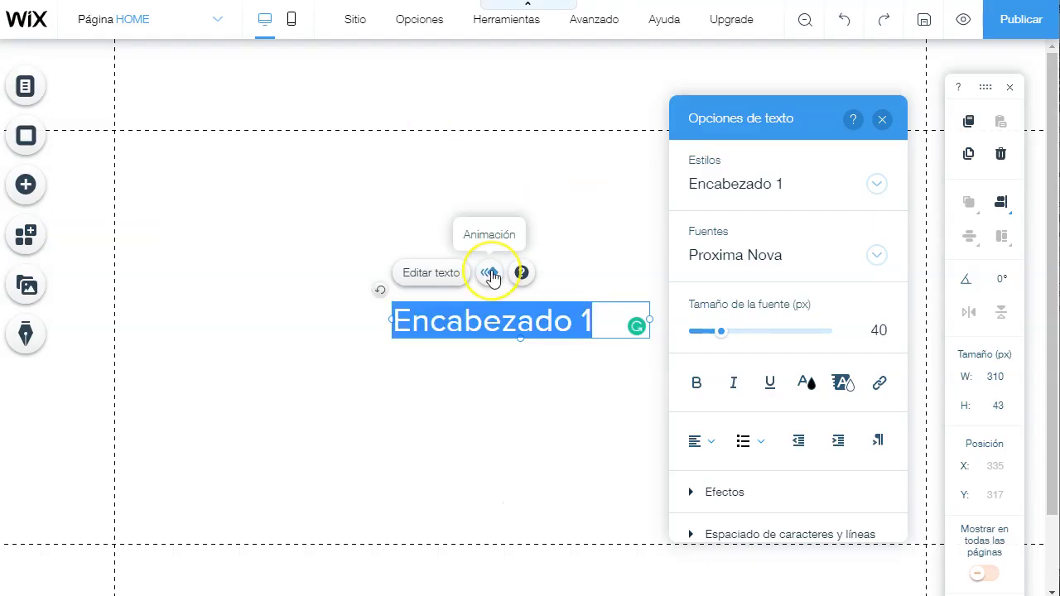
{"action": "type", "text": "5"}
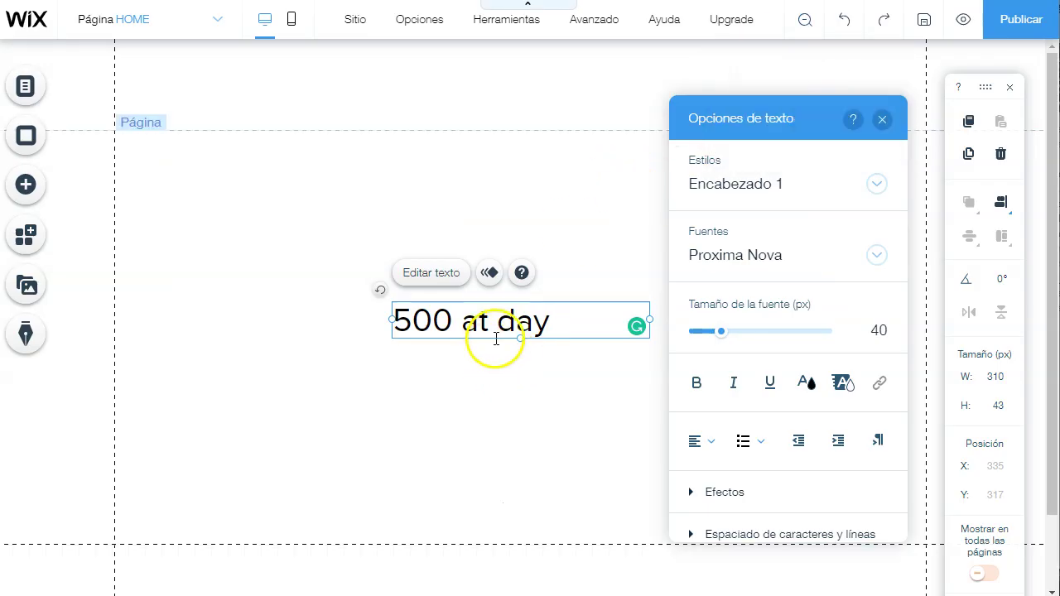
Correct and extend the heading text to "$500 a day as Stay At Home Mom"
{"action": "left_click", "coordinate": [484, 320]}
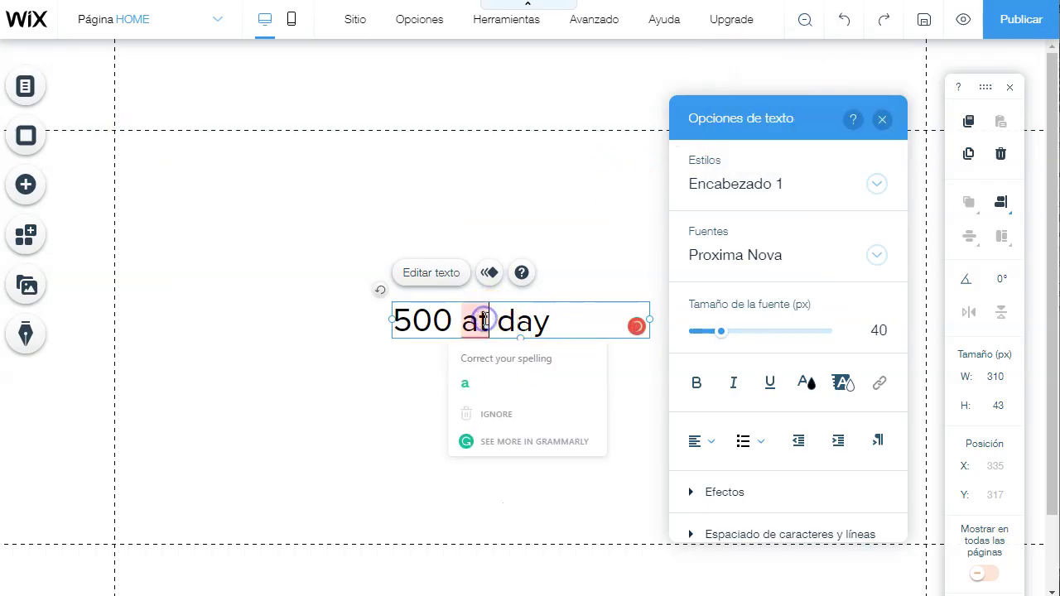
{"action": "key", "text": "BackSpace"}
{"action": "left_click", "coordinate": [400, 318]}
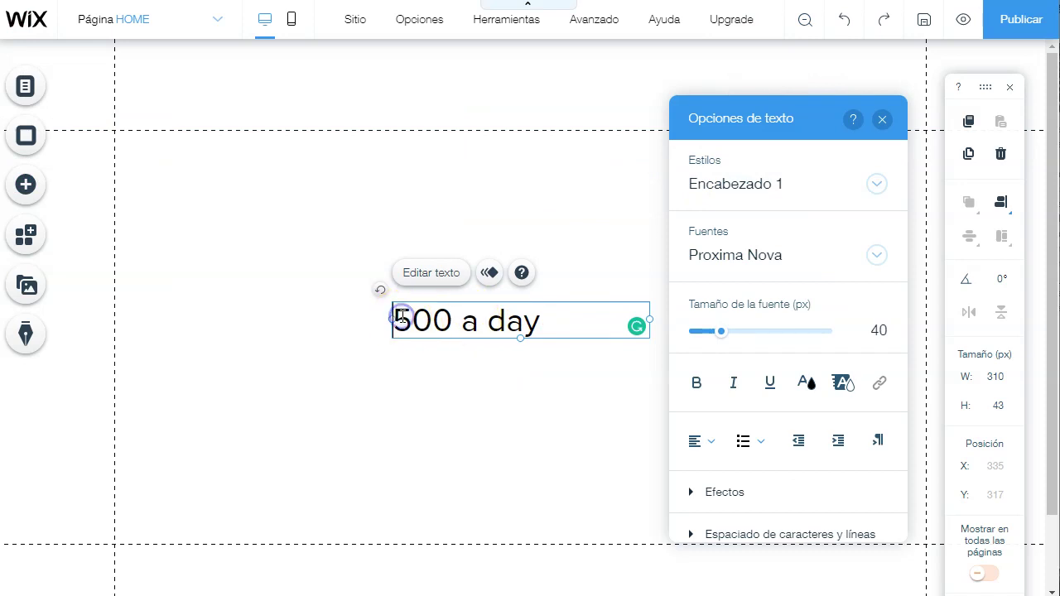
{"action": "type", "text": "$"}
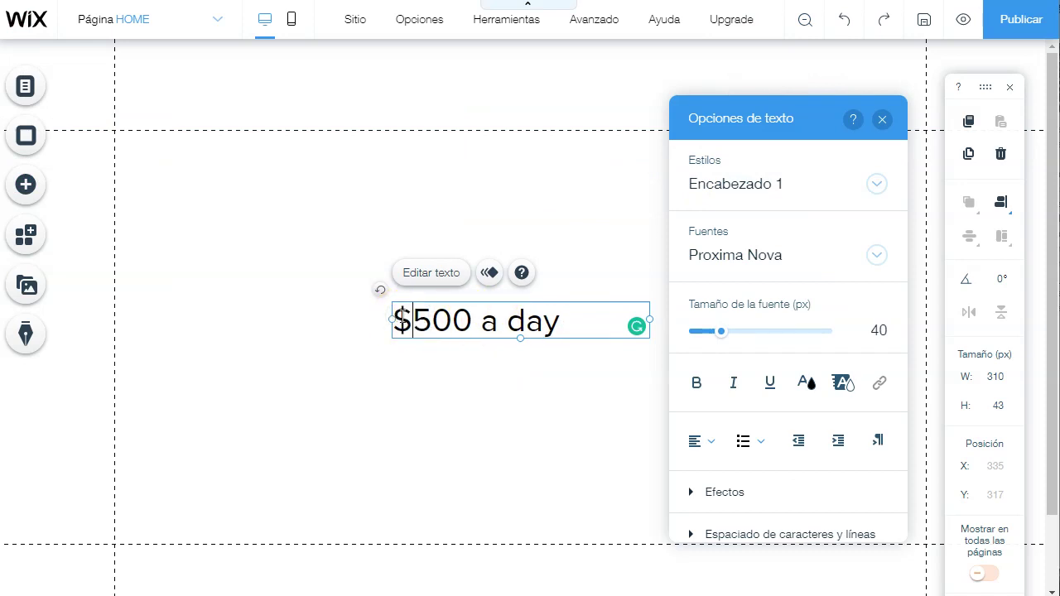
{"action": "left_click", "coordinate": [568, 321]}
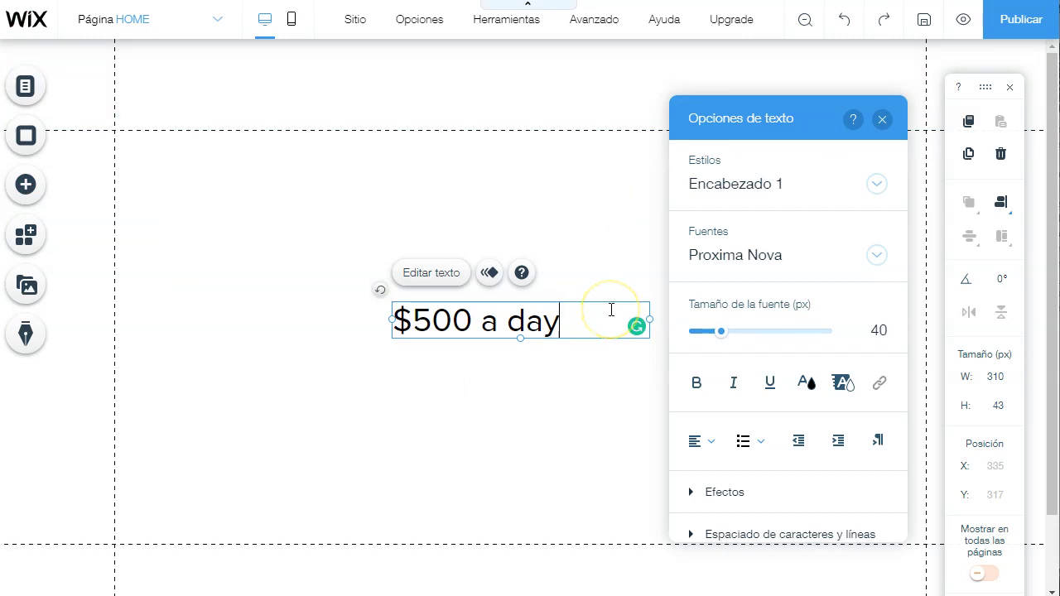
{"action": "type", "text": "as Stay At Hom"}
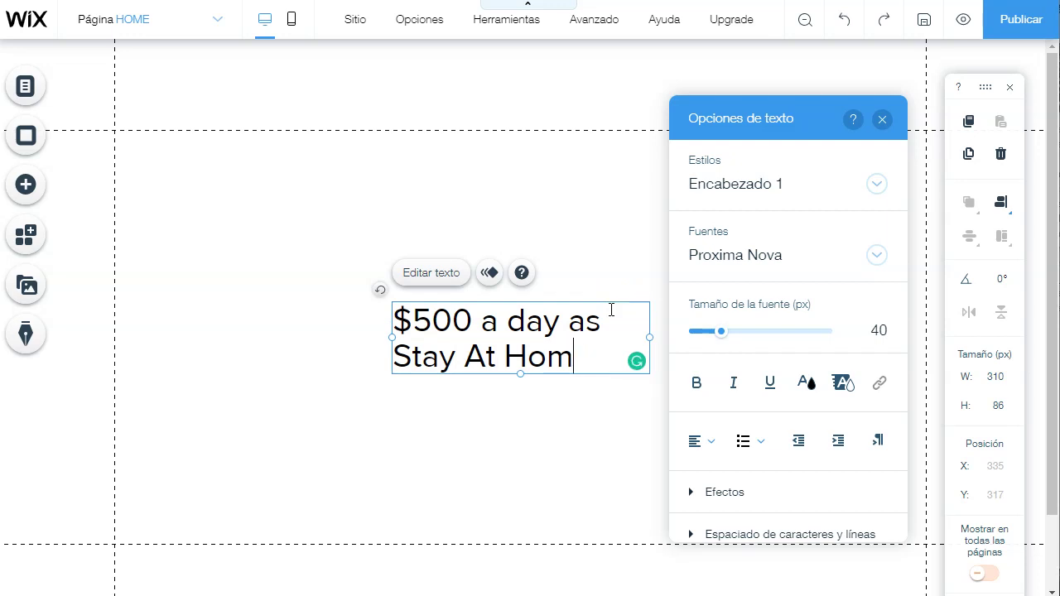
{"action": "type", "text": "e Mom"}
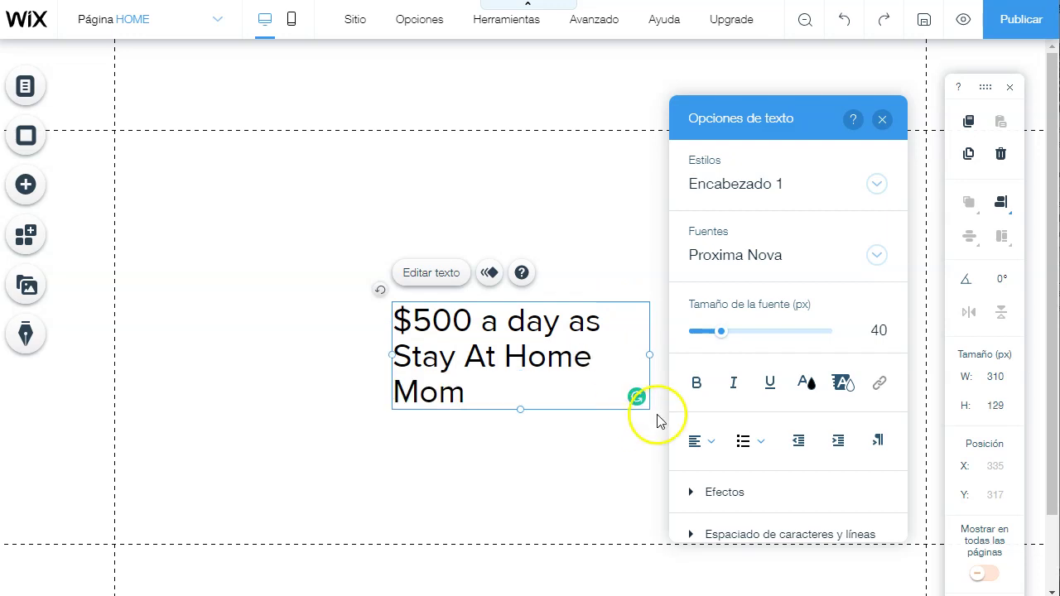
Widen the heading to 617 px so it fits on one line and move it up to X 181, Y 162
{"action": "left_click", "coordinate": [598, 234]}
{"action": "left_click", "coordinate": [620, 343]}
{"action": "left_click_drag", "start_coordinate": [649, 353], "coordinate": [814, 340]}
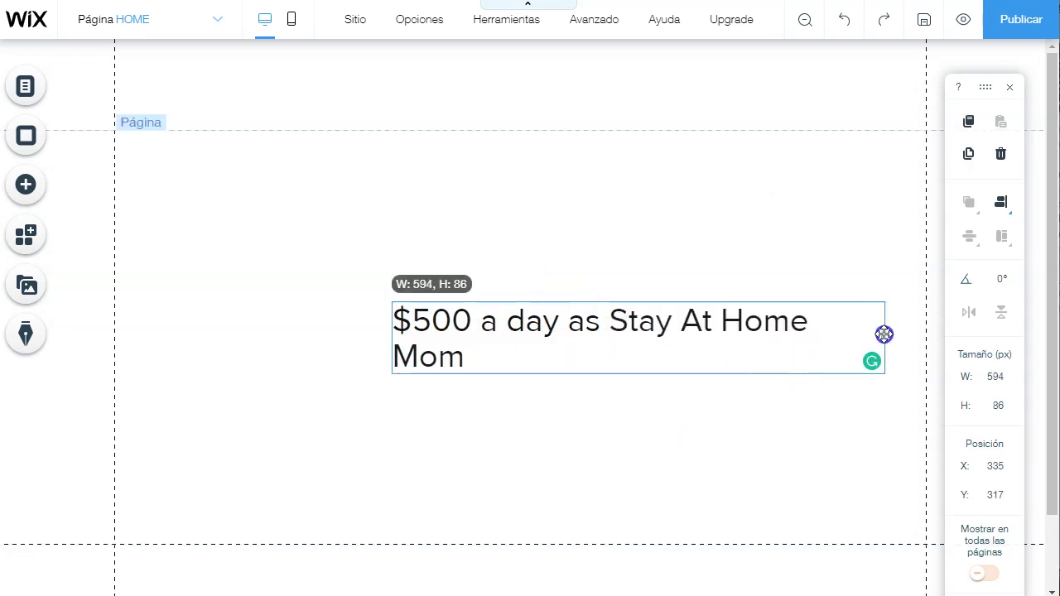
{"action": "mouse_move", "coordinate": [389, 338]}
{"action": "left_mouse_down"}
{"action": "mouse_move", "coordinate": [338, 346]}
{"action": "mouse_move", "coordinate": [372, 345]}
{"action": "left_mouse_up"}
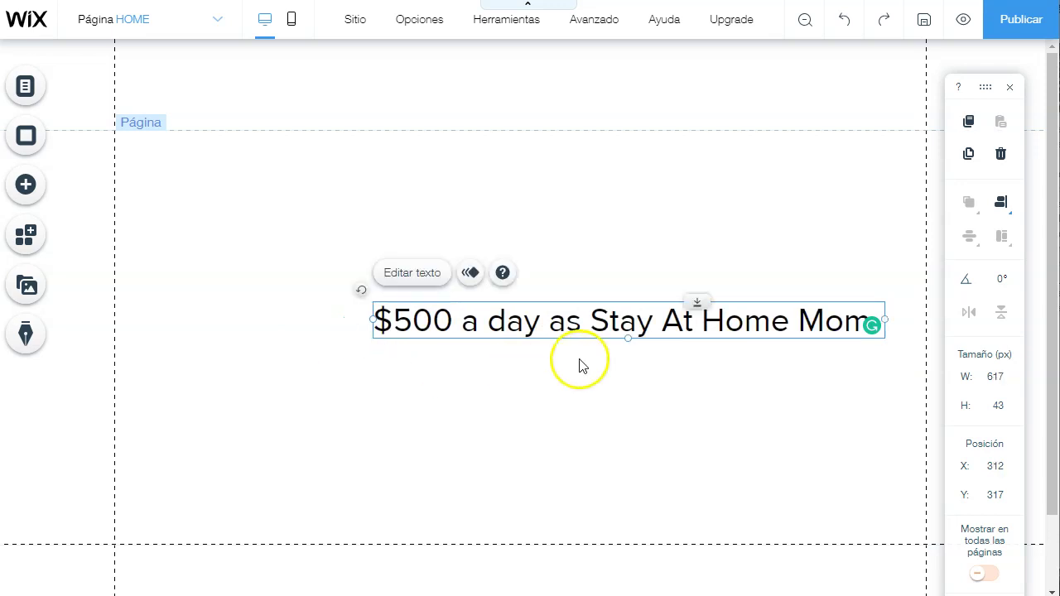
{"action": "left_click_drag", "start_coordinate": [617, 311], "coordinate": [507, 183]}
{"action": "left_click_drag", "start_coordinate": [367, 178], "coordinate": [485, 173]}
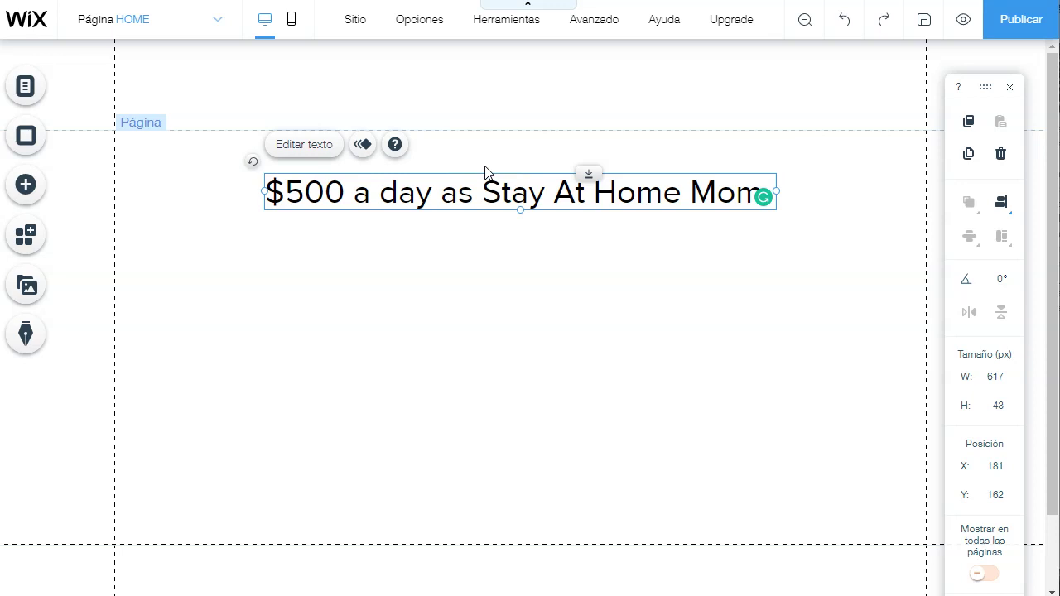
{"action": "left_click", "coordinate": [454, 251]}
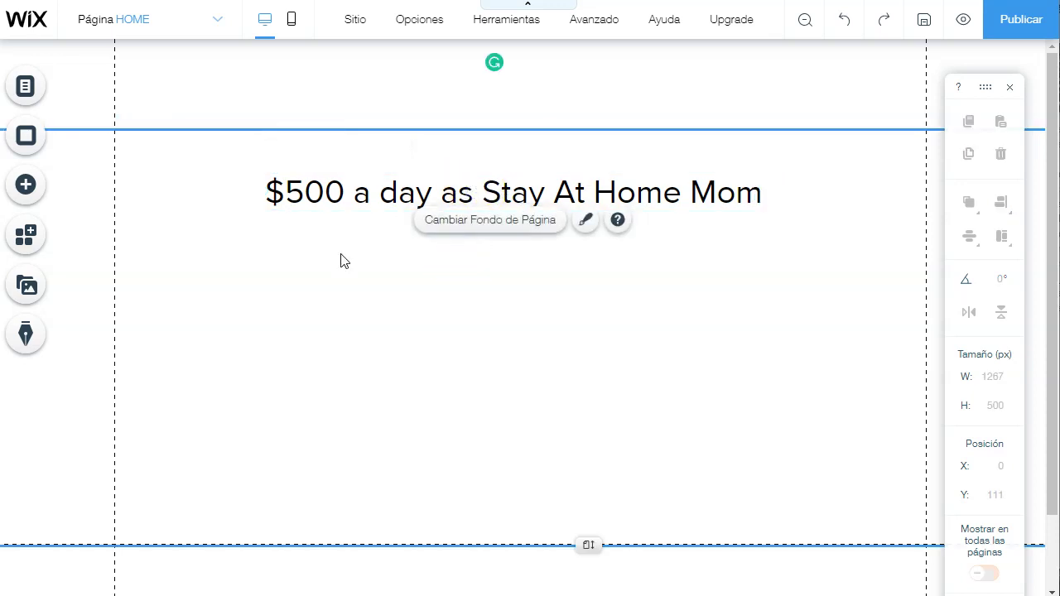
{"action": "key", "text": "ctrl+z"}
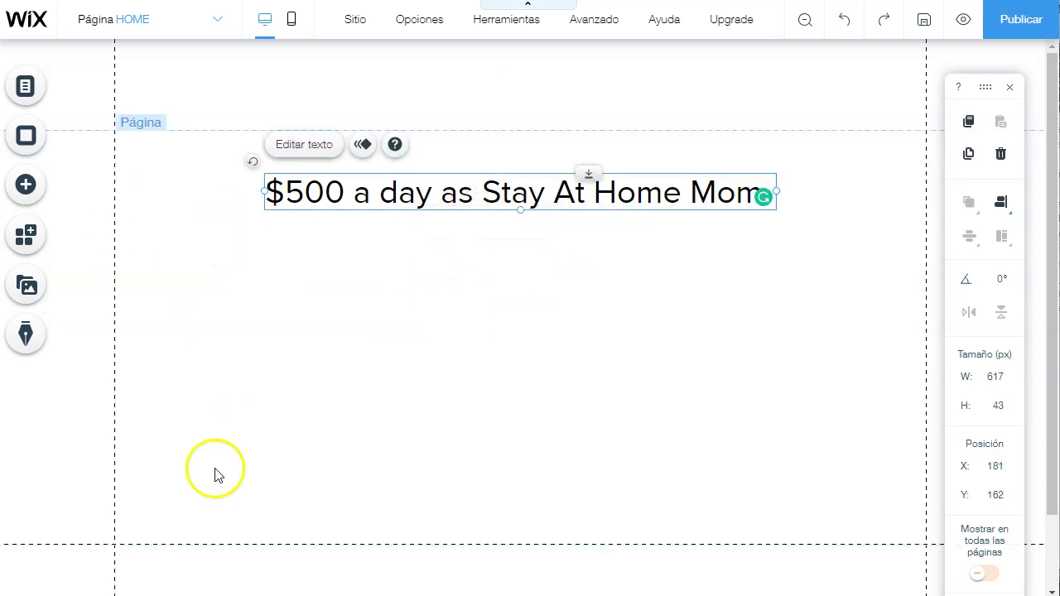
Insert "How to Make" before "$500" in the heading and center the text
{"action": "double_click", "coordinate": [355, 193]}
{"action": "left_click", "coordinate": [379, 193]}
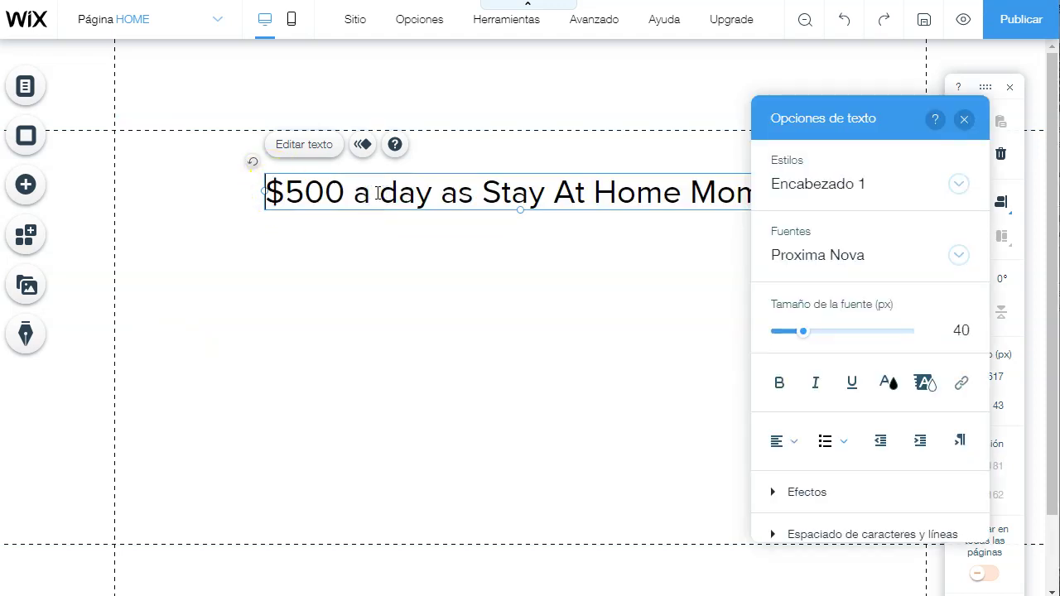
{"action": "type", "text": "How to"}
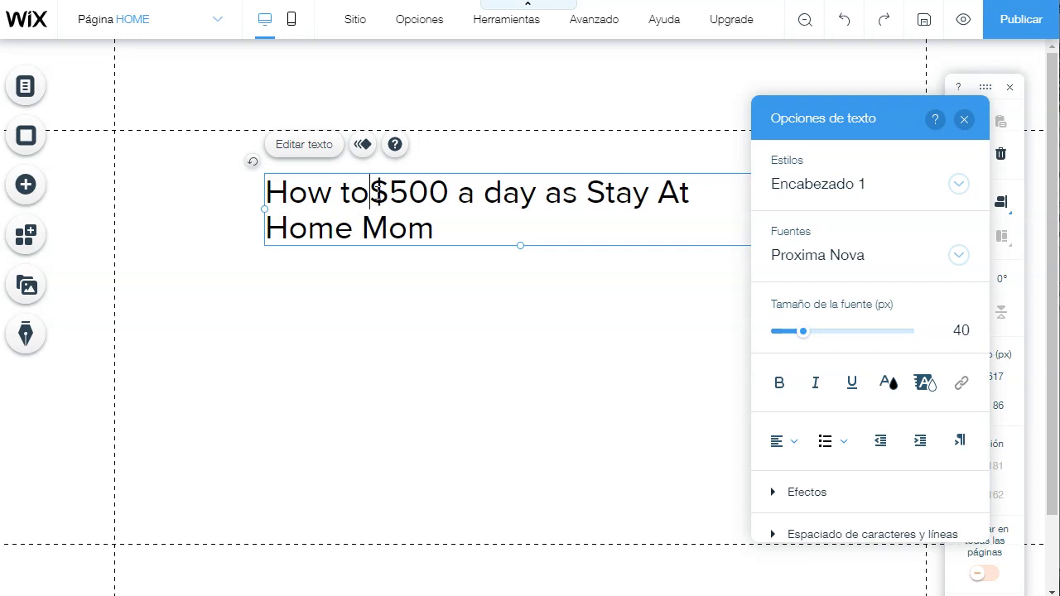
{"action": "type", "text": " Make"}
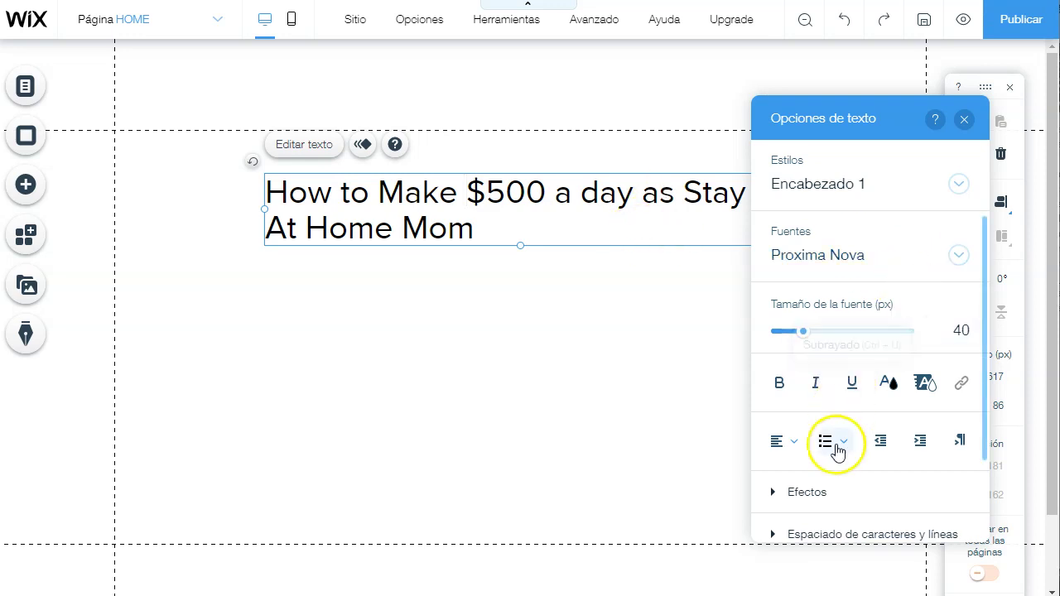
{"action": "left_click", "coordinate": [797, 444]}
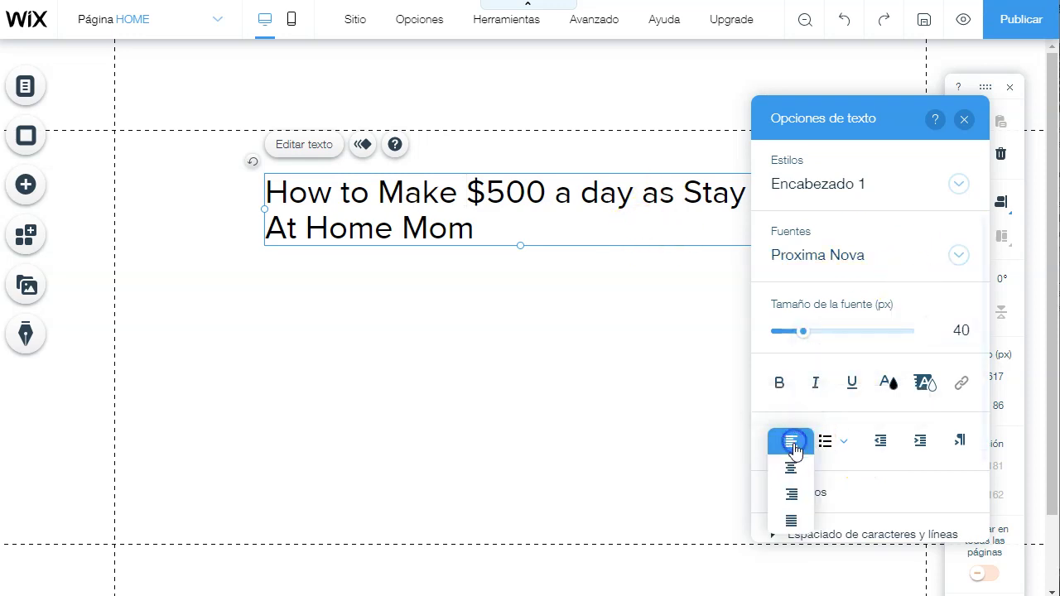
{"action": "left_click", "coordinate": [791, 469]}
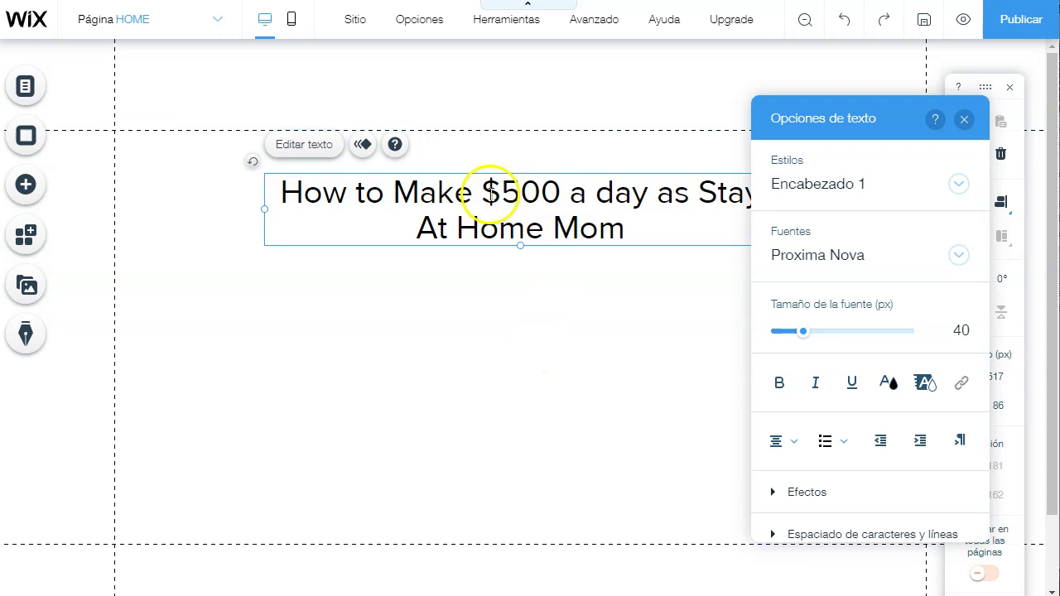
Color the words "$500 a day" in the heading orange, #ED5829, and finish editing the text
{"action": "left_click_drag", "start_coordinate": [478, 182], "coordinate": [611, 169]}
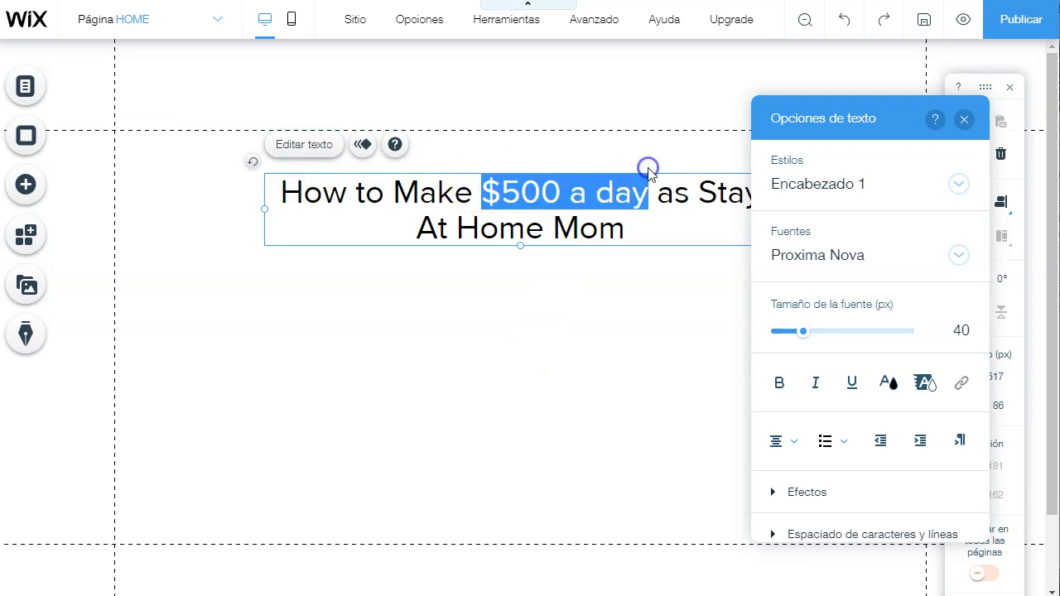
{"action": "left_click", "coordinate": [888, 382]}
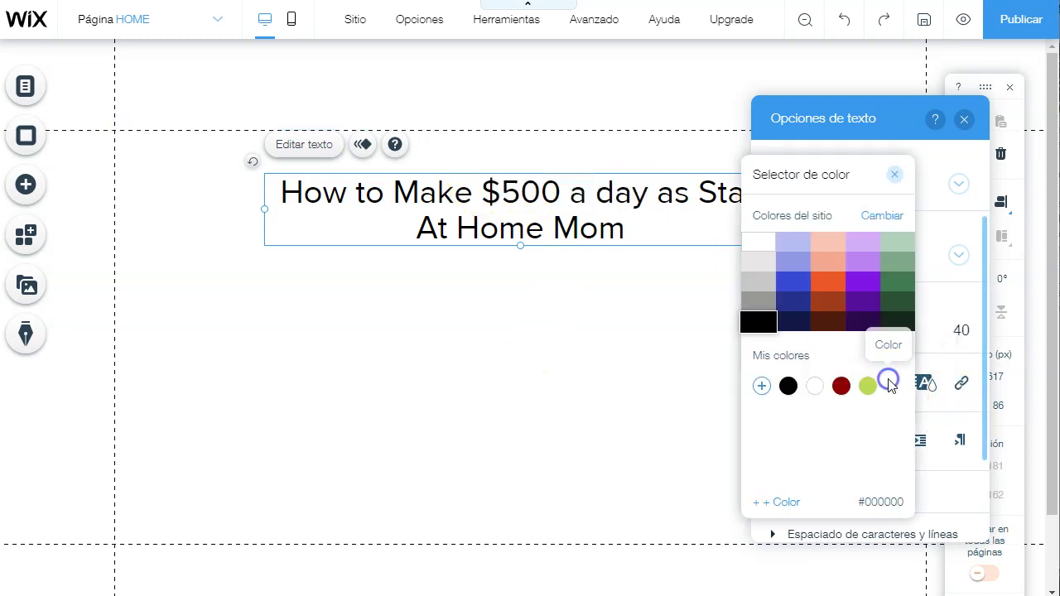
{"action": "left_click", "coordinate": [867, 386]}
{"action": "left_click", "coordinate": [826, 278]}
{"action": "left_click", "coordinate": [821, 250]}
{"action": "left_click", "coordinate": [828, 282]}
{"action": "left_click", "coordinate": [832, 306]}
{"action": "left_click", "coordinate": [823, 286]}
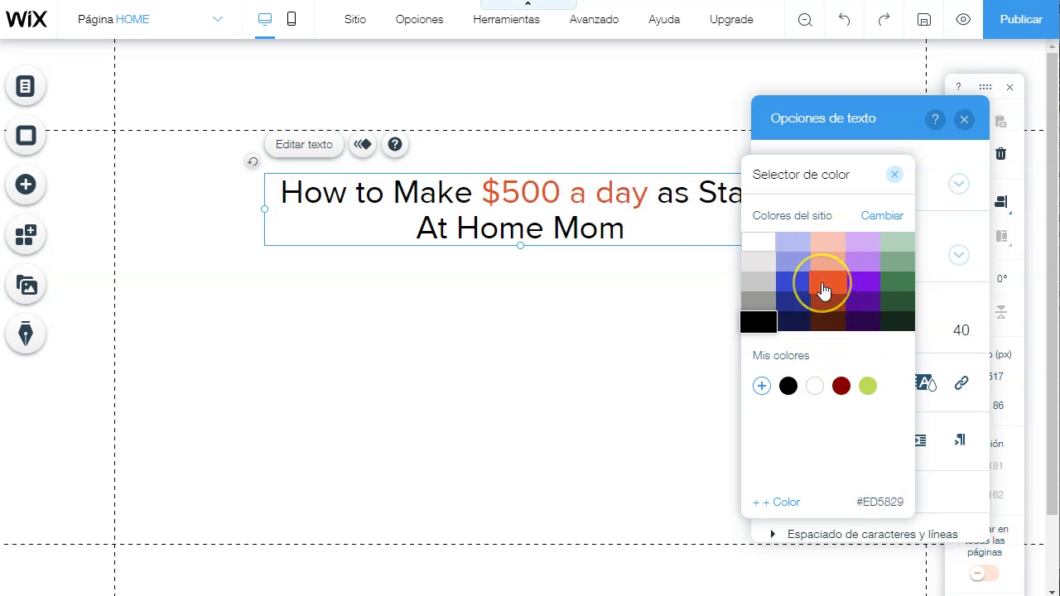
{"action": "left_click", "coordinate": [451, 388]}
{"action": "left_click", "coordinate": [454, 403]}
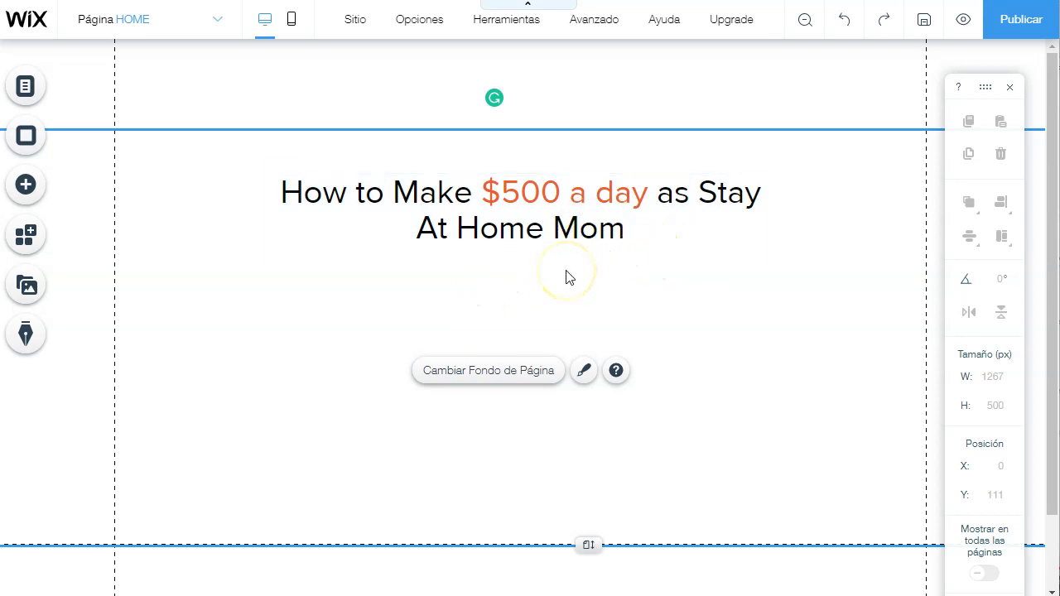
Add the "Descubre más" text button below the heading and open its text settings
{"action": "left_click", "coordinate": [25, 197]}
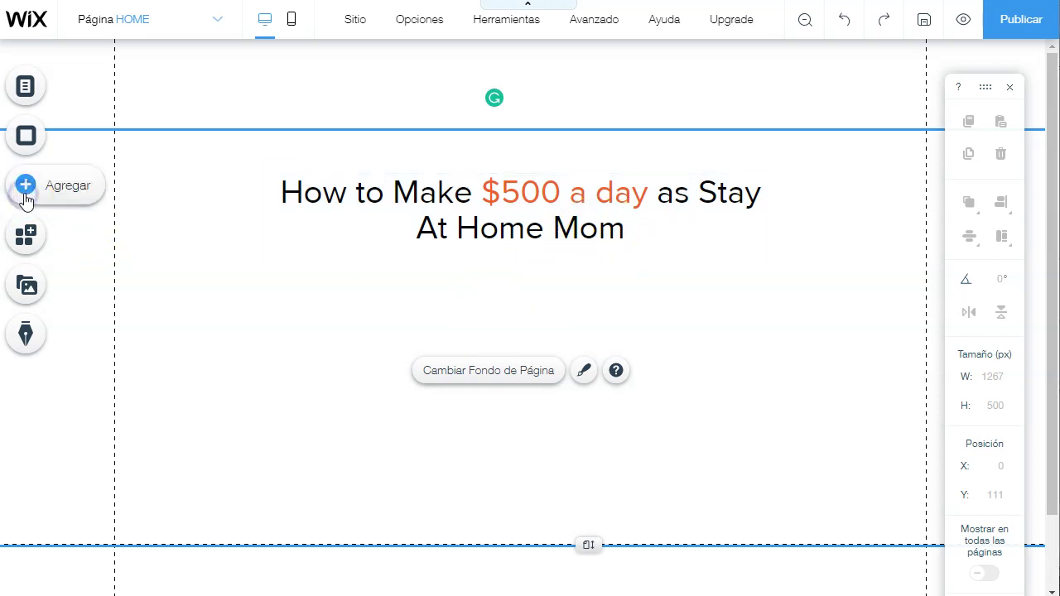
{"action": "left_click", "coordinate": [59, 186]}
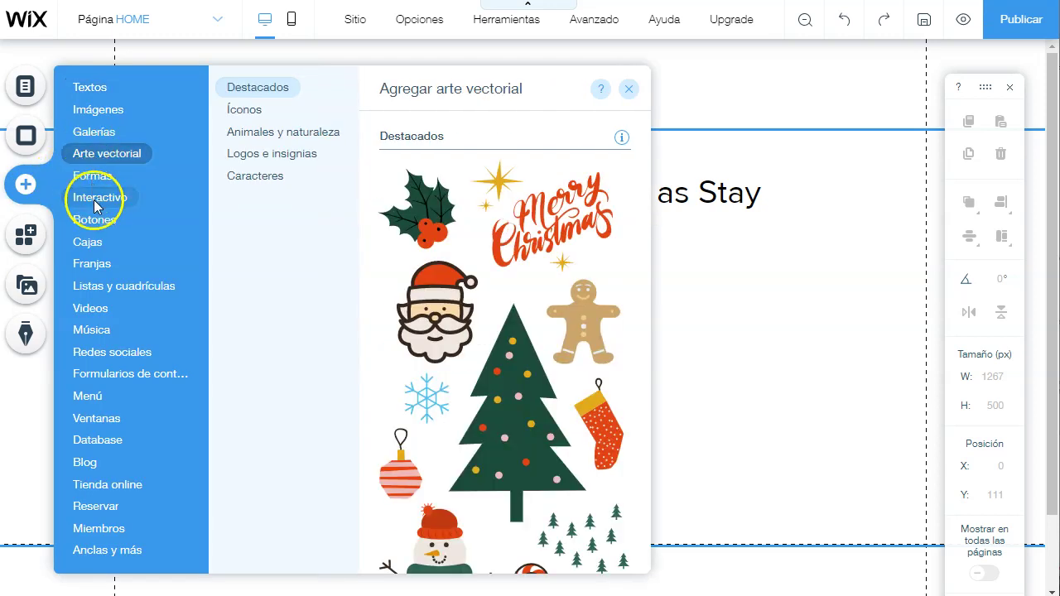
{"action": "left_click", "coordinate": [94, 218]}
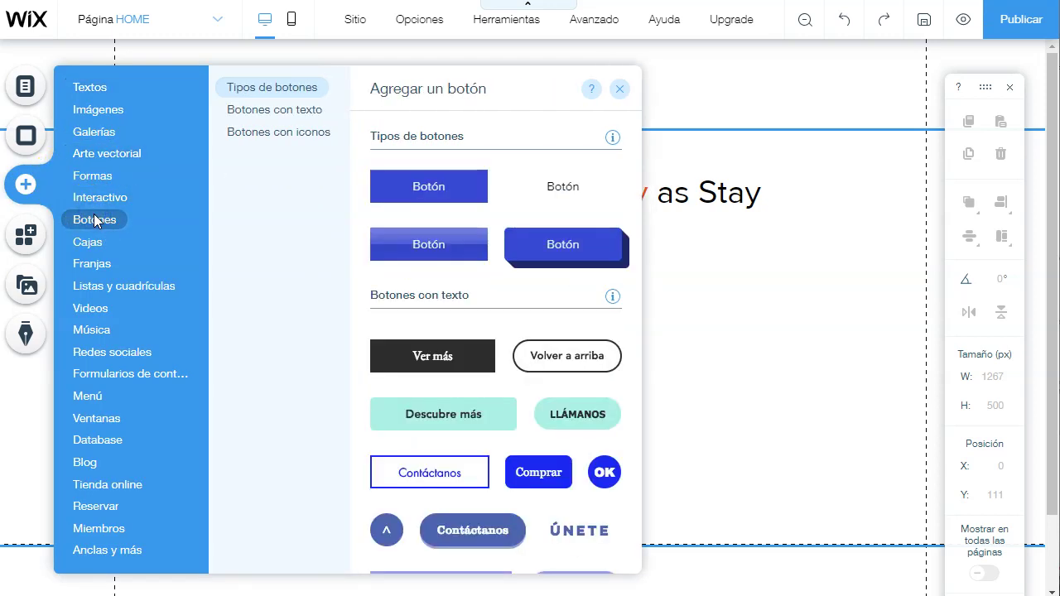
{"action": "scroll", "coordinate": [412, 391], "scroll_direction": "down", "scroll_amount": 1}
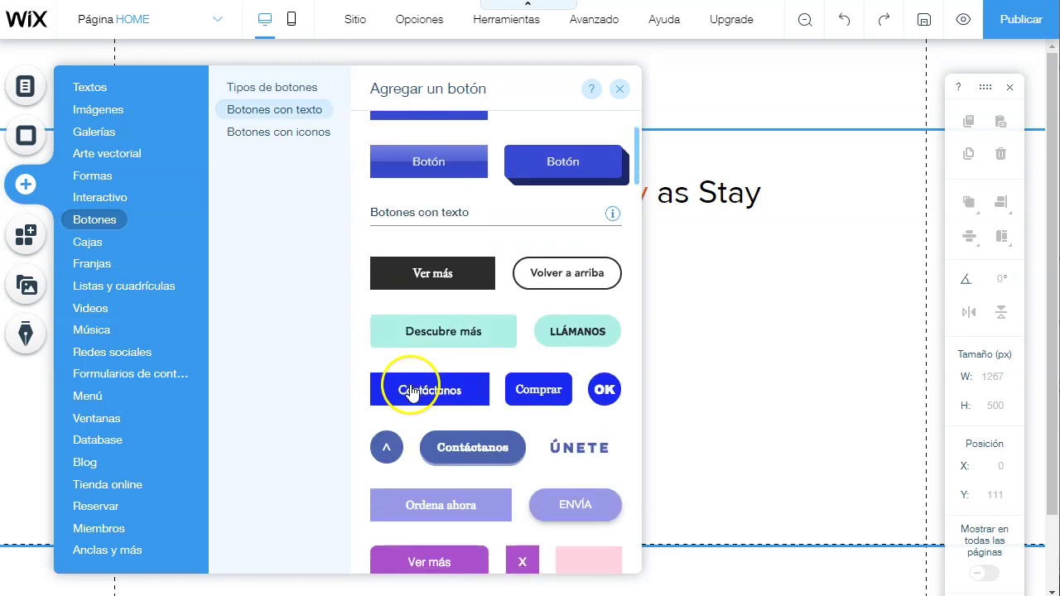
{"action": "left_click", "coordinate": [445, 332]}
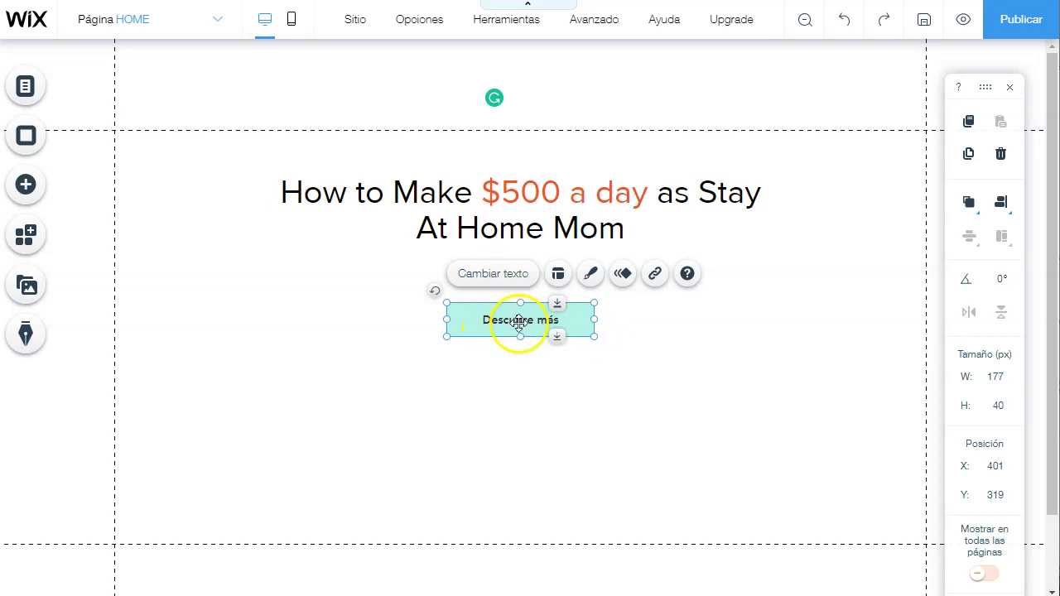
{"action": "left_click", "coordinate": [494, 273]}
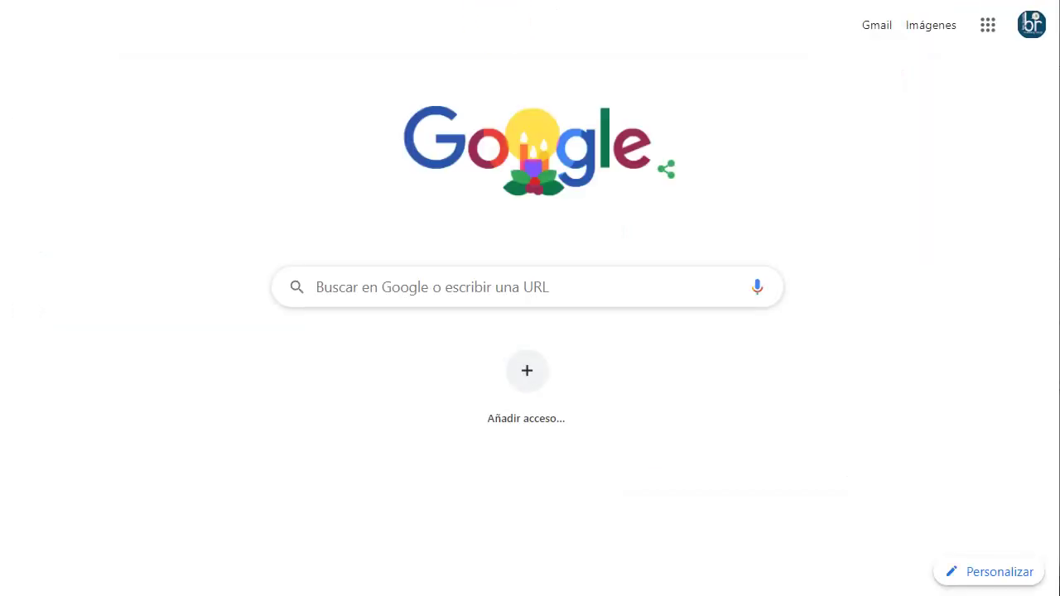
Open Google Translate in a new browser page and enter "descubre como" and "Click aqui para descubrir como" on separate lines for translation
{"action": "type", "text": "trans"}
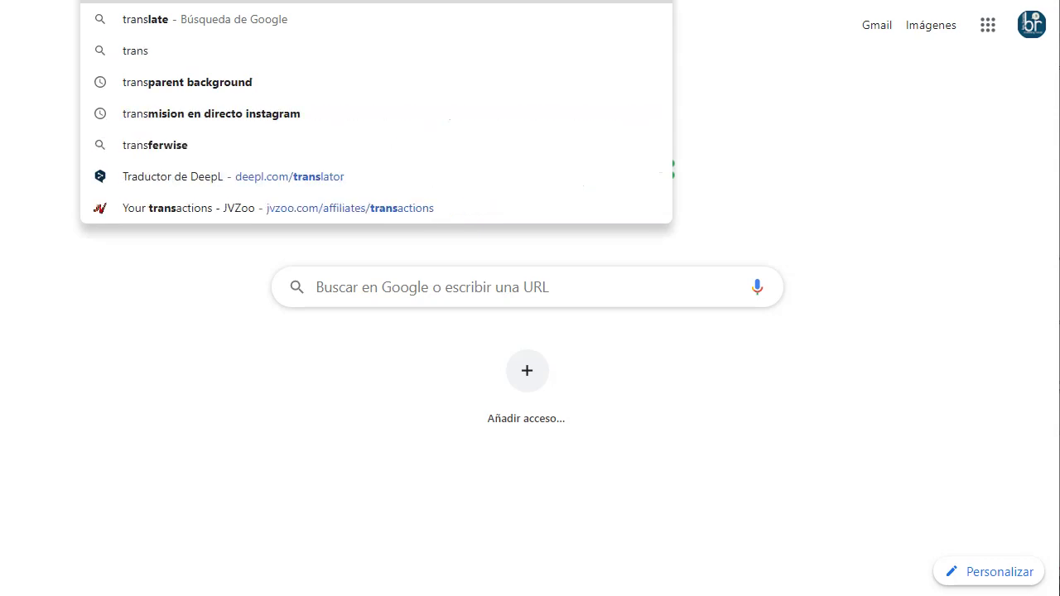
{"action": "key", "text": "Return"}
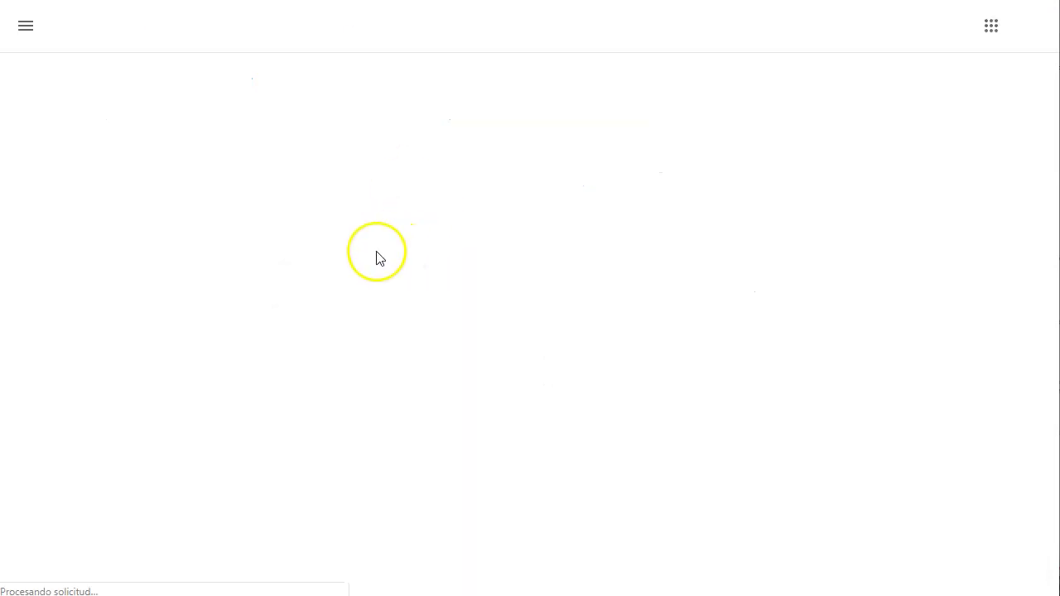
{"action": "type", "text": "des"}
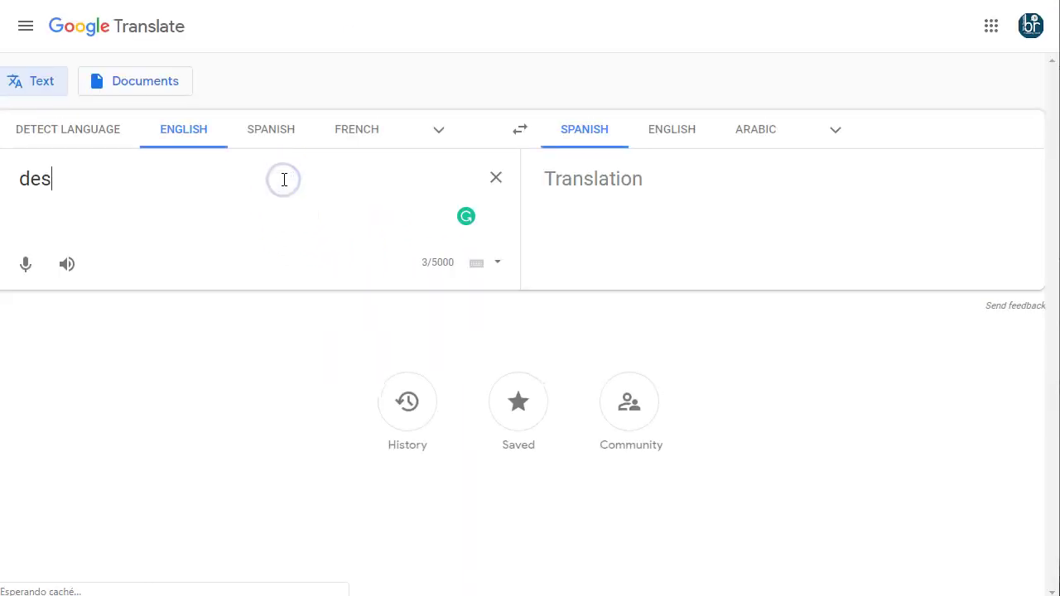
{"action": "type", "text": "cubre cono"}
{"action": "key", "text": "BackSpace"}
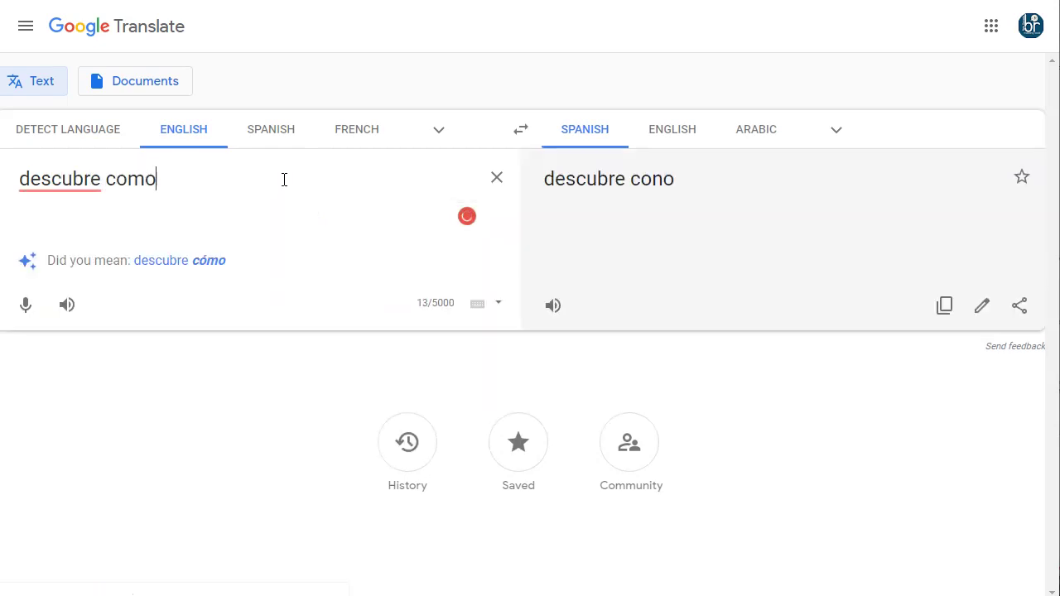
{"action": "key", "text": "Return"}
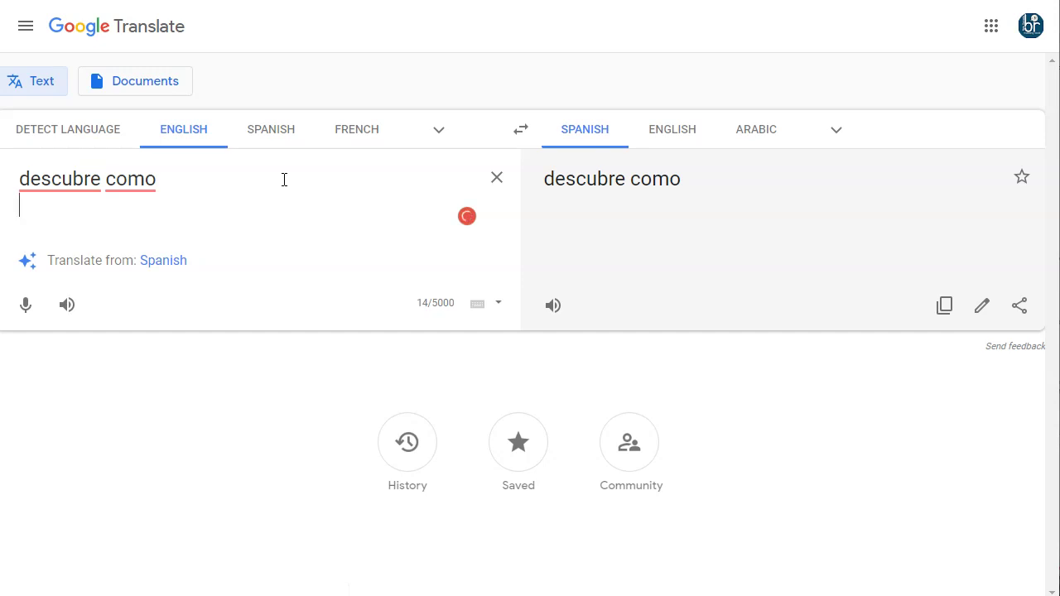
{"action": "type", "text": "Click aqui p"}
{"action": "key", "text": "BackSpace"}
{"action": "type", "text": "para descubrir como"}
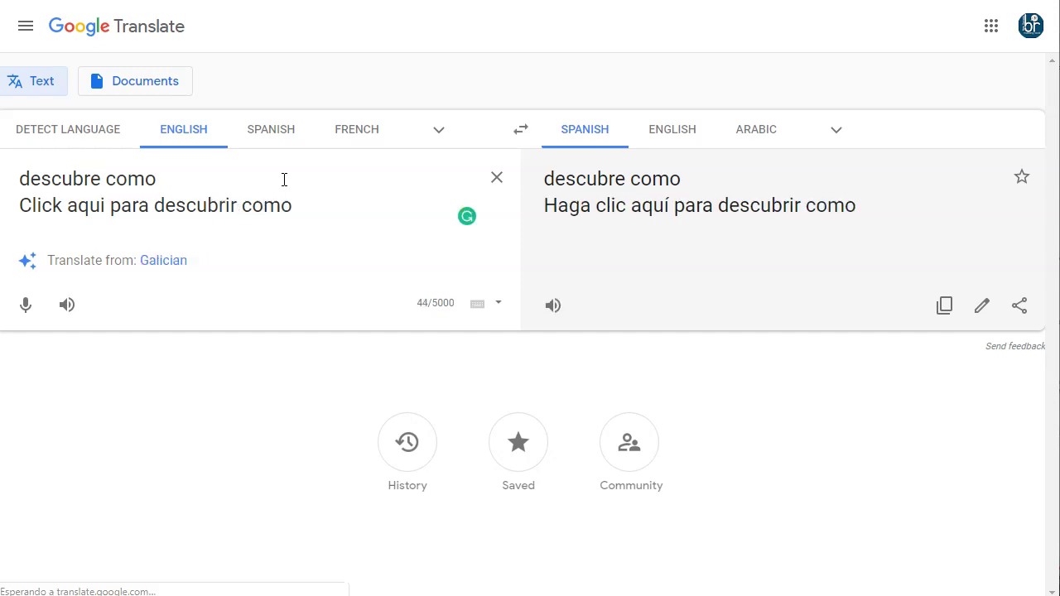
Delete the line "descubre como" from the source text and accept the capitalized correction "Aqui" in the remaining phrase
{"action": "triple_click", "coordinate": [197, 177]}
{"action": "key", "text": "BackSpace"}
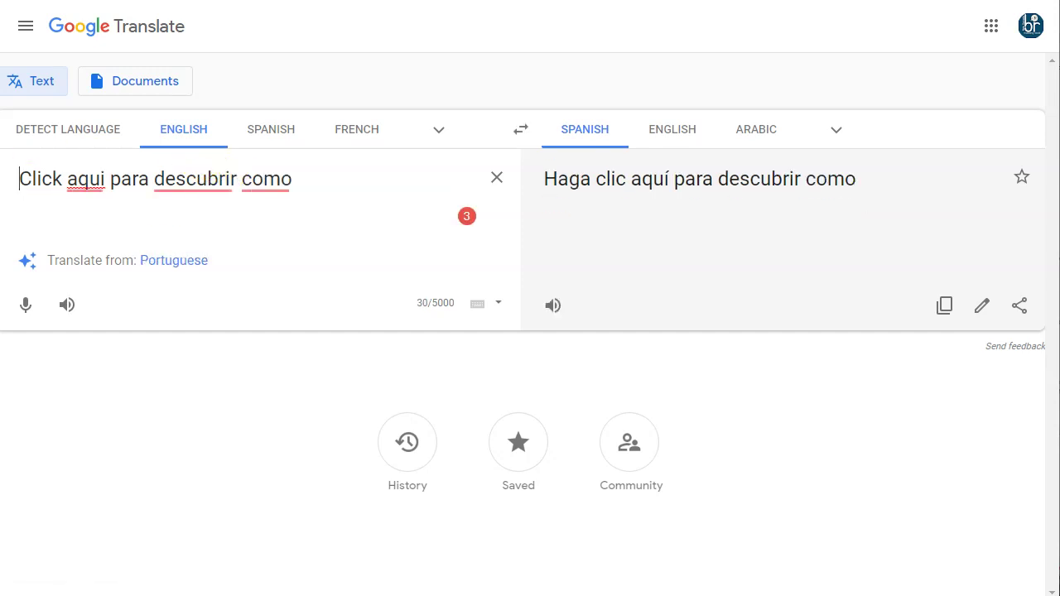
{"action": "right_click", "coordinate": [100, 181]}
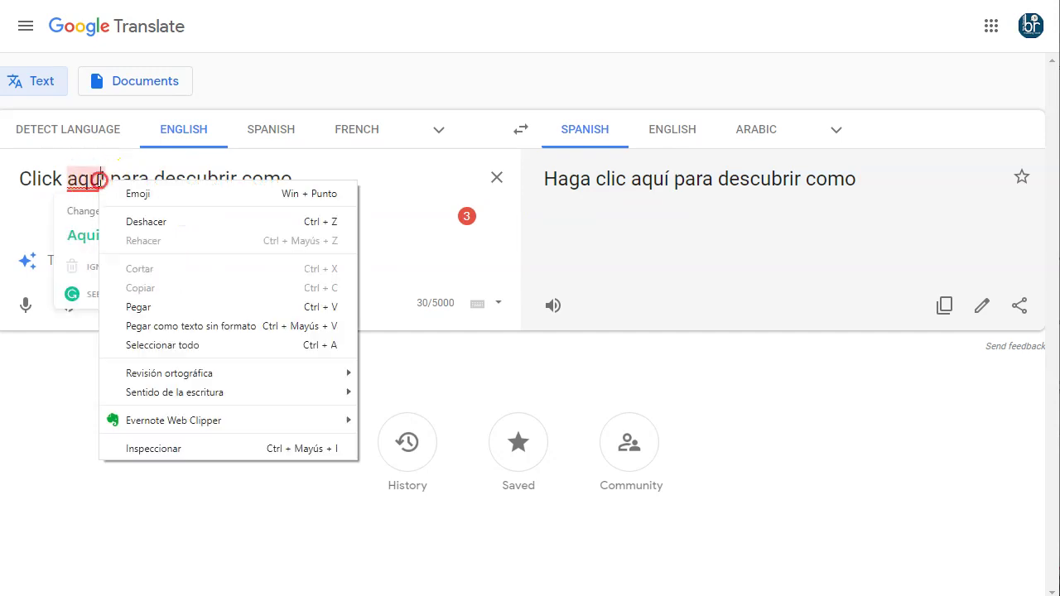
{"action": "left_click", "coordinate": [71, 234]}
{"action": "left_click", "coordinate": [78, 232]}
{"action": "left_click", "coordinate": [254, 181]}
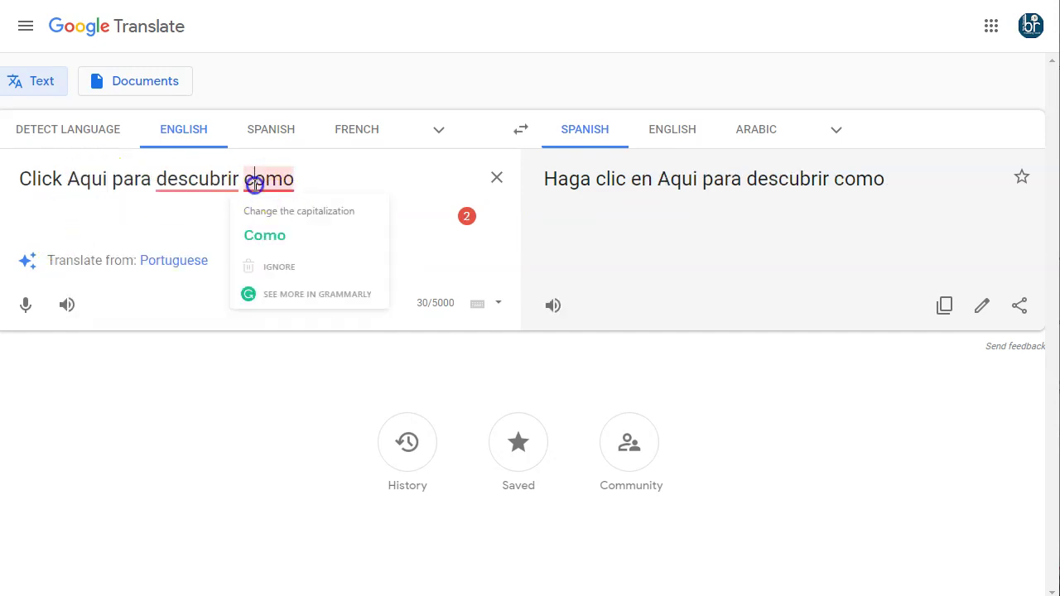
Translate the phrase from Spanish to English, copy "Click here to discover how" and use it as the Wix button's text
{"action": "left_click", "coordinate": [271, 129]}
{"action": "triple_click", "coordinate": [677, 197]}
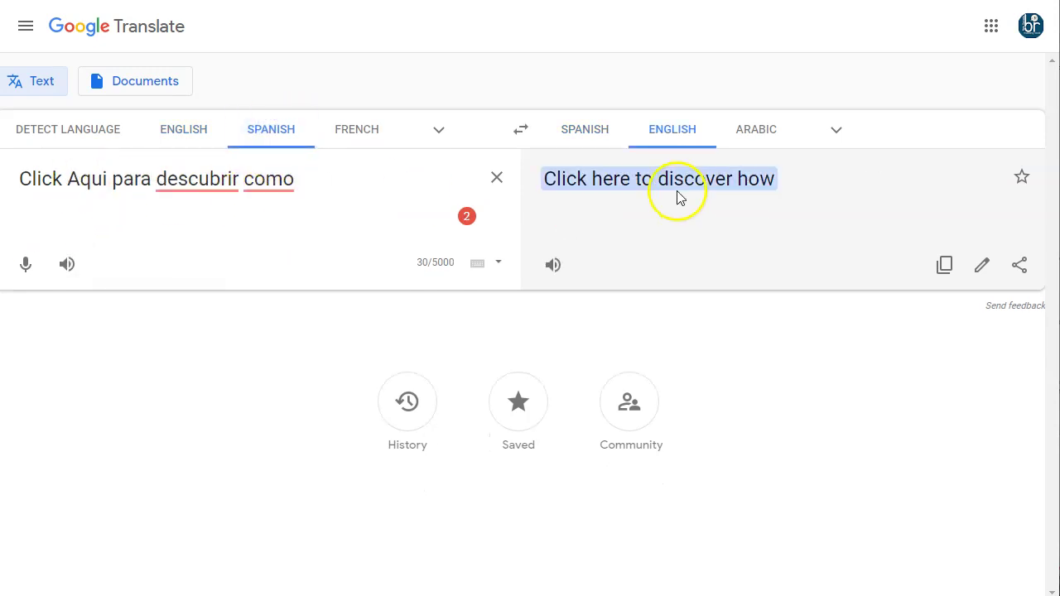
{"action": "left_click", "coordinate": [944, 265]}
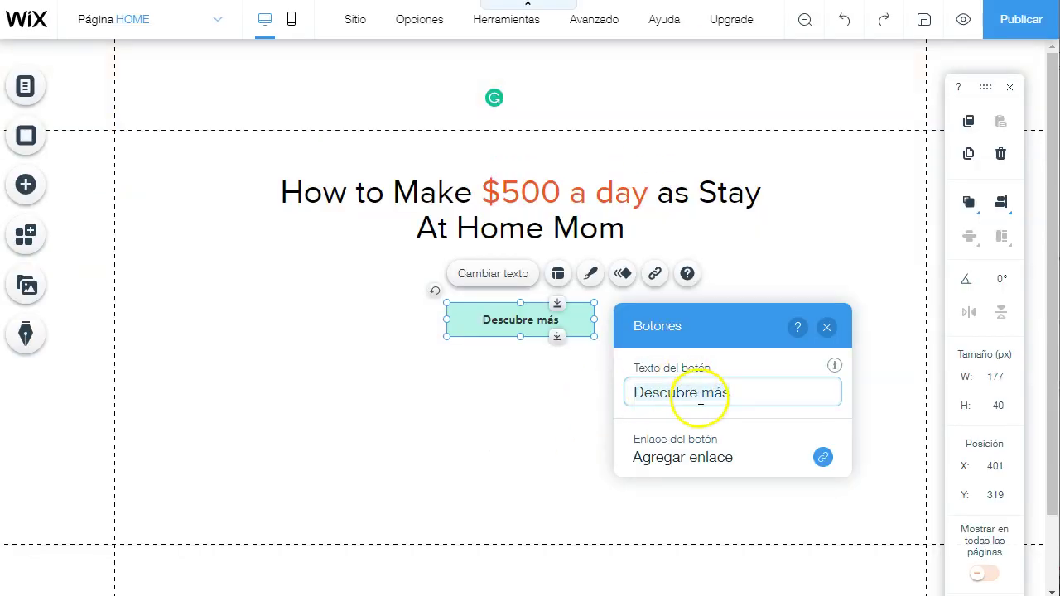
{"action": "key", "text": "ctrl+a"}
{"action": "key", "text": "ctrl+v"}
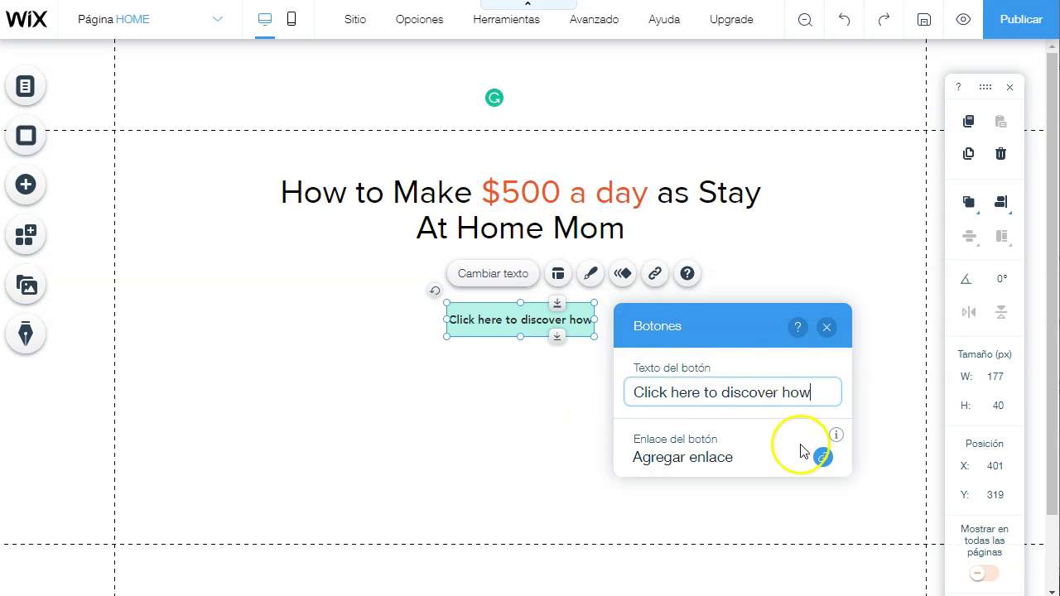
Choose a web address as the button's link target and copy the campaign's tracking link with its sub IDs from MaxBounty
{"action": "left_click", "coordinate": [704, 460]}
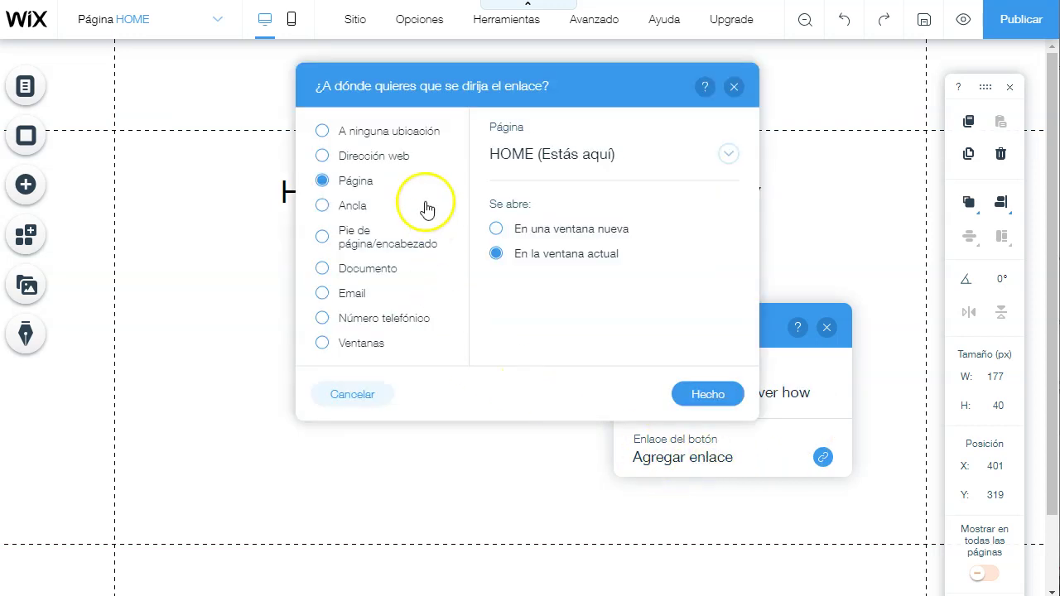
{"action": "left_click", "coordinate": [373, 160]}
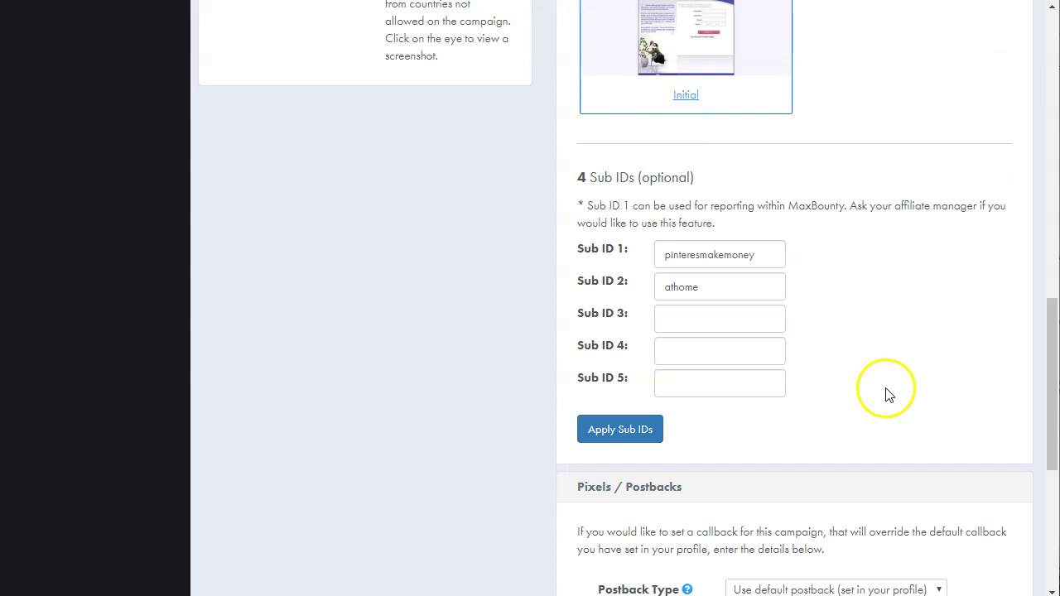
{"action": "scroll", "coordinate": [687, 110], "scroll_direction": "up", "scroll_amount": 2}
{"action": "scroll", "coordinate": [677, 340], "scroll_direction": "down", "scroll_amount": 2}
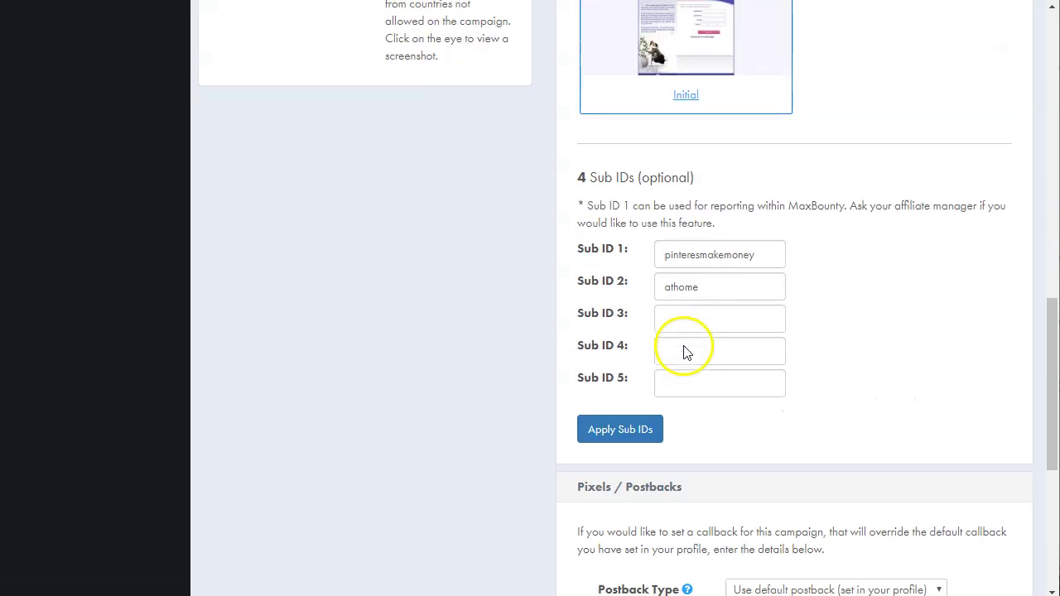
{"action": "scroll", "coordinate": [684, 350], "scroll_direction": "up", "scroll_amount": 7}
{"action": "left_click", "coordinate": [639, 133]}
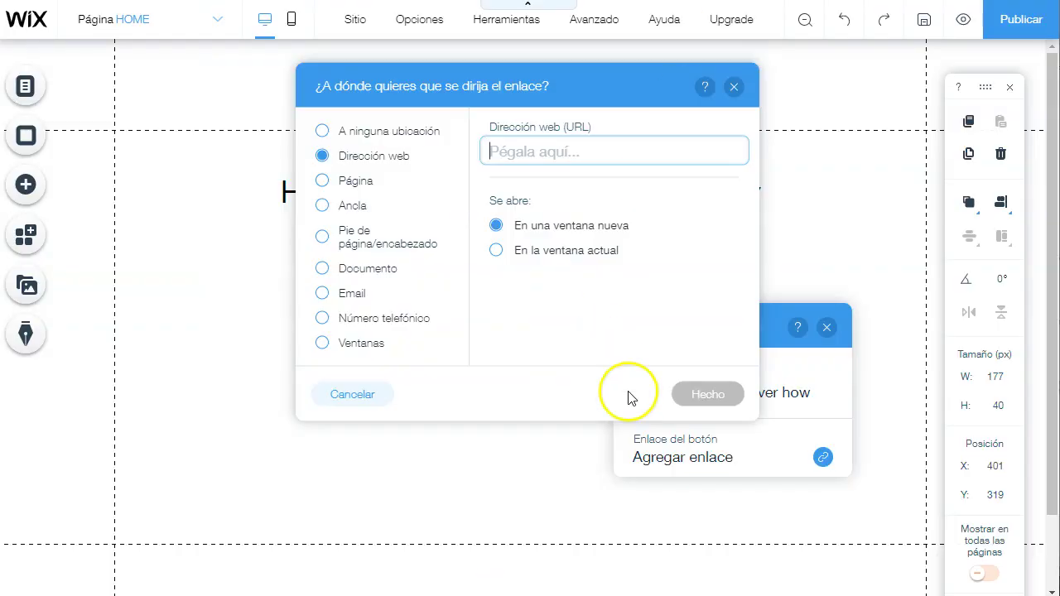
Paste the tracking link as the button's web address, make it open in the current window and apply the link
{"action": "key", "text": "ctrl+v"}
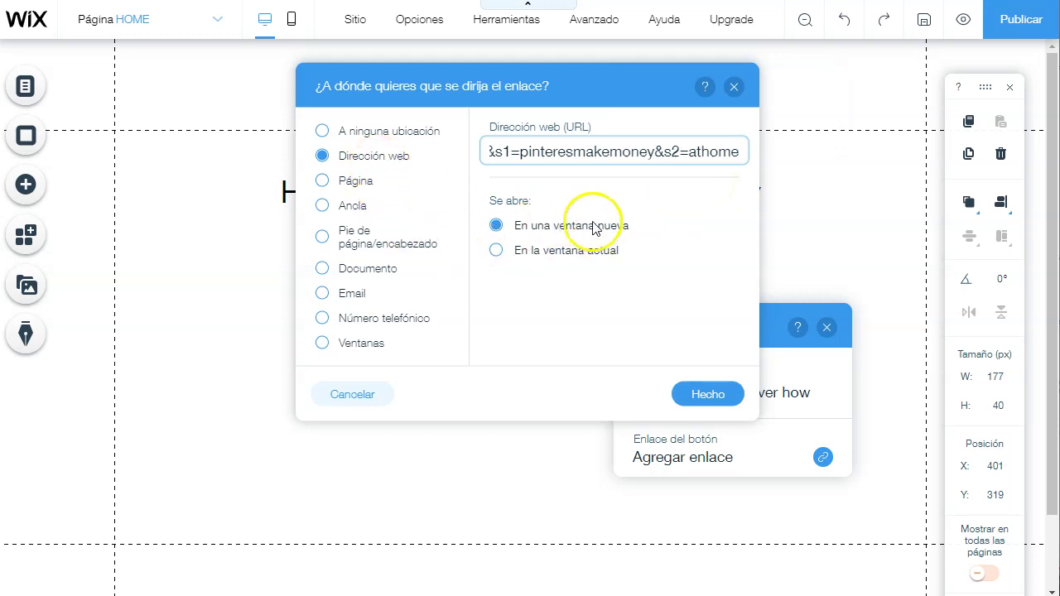
{"action": "left_click", "coordinate": [560, 256]}
{"action": "left_click", "coordinate": [718, 392]}
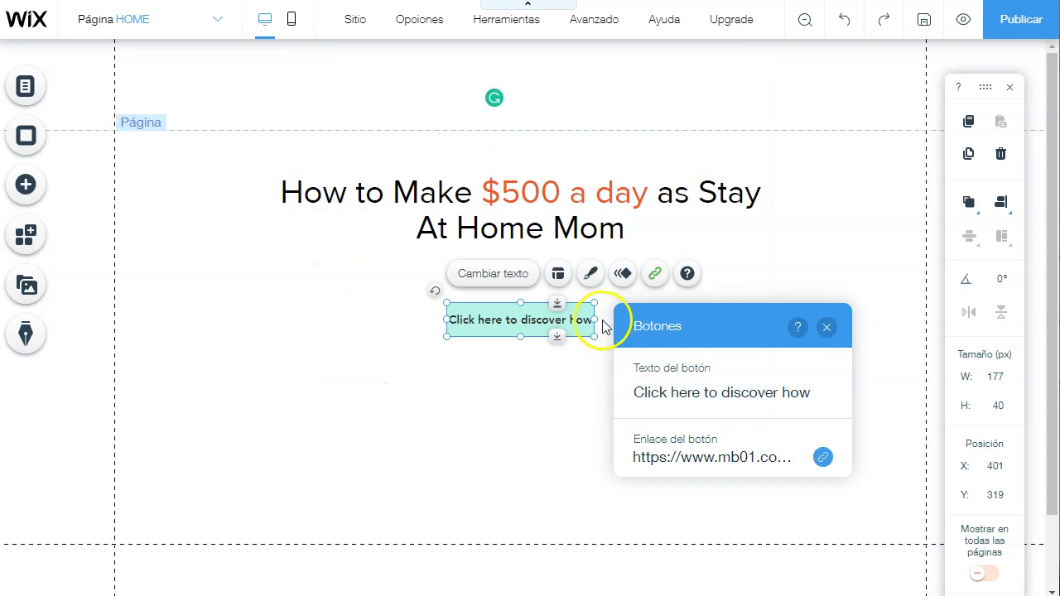
Widen the button to about 526 px and place it centered below the heading at about X 231, Y 313
{"action": "left_click_drag", "start_coordinate": [604, 322], "coordinate": [742, 320]}
{"action": "left_click_drag", "start_coordinate": [639, 320], "coordinate": [541, 314]}
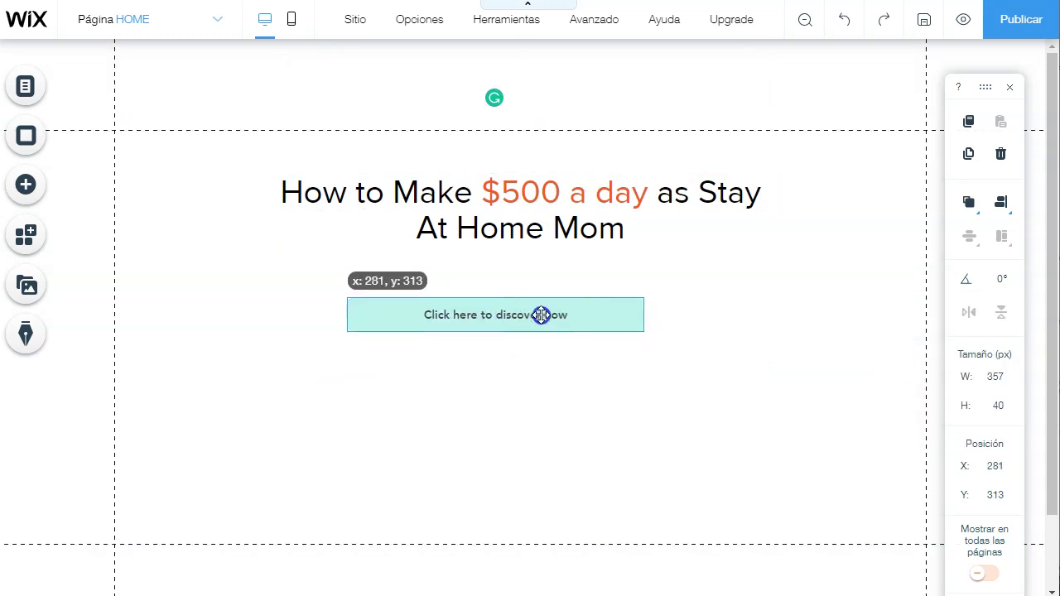
{"action": "left_click_drag", "start_coordinate": [641, 315], "coordinate": [741, 321]}
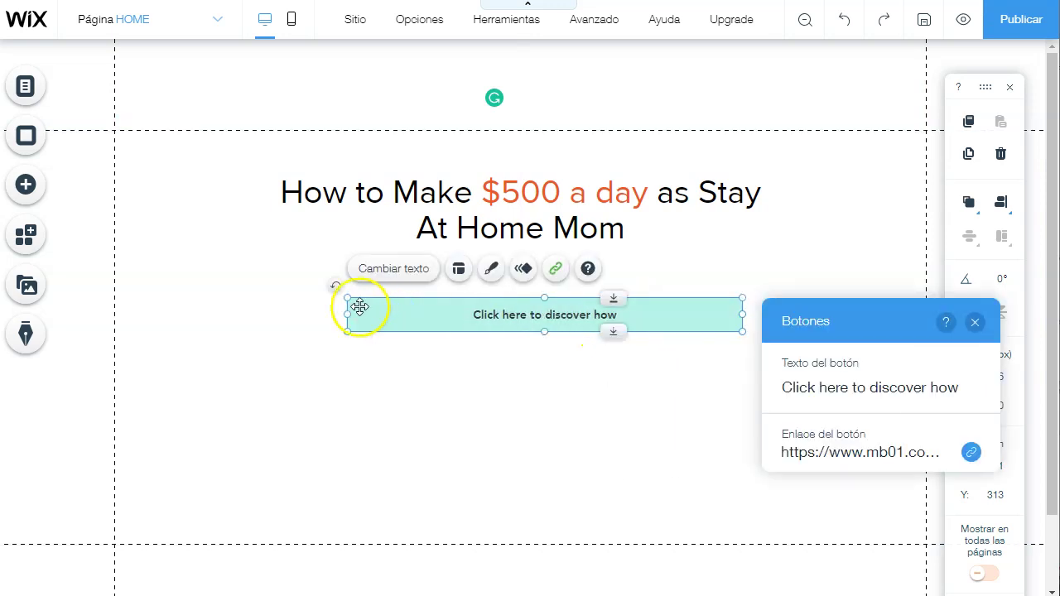
{"action": "left_click_drag", "start_coordinate": [349, 314], "coordinate": [305, 314]}
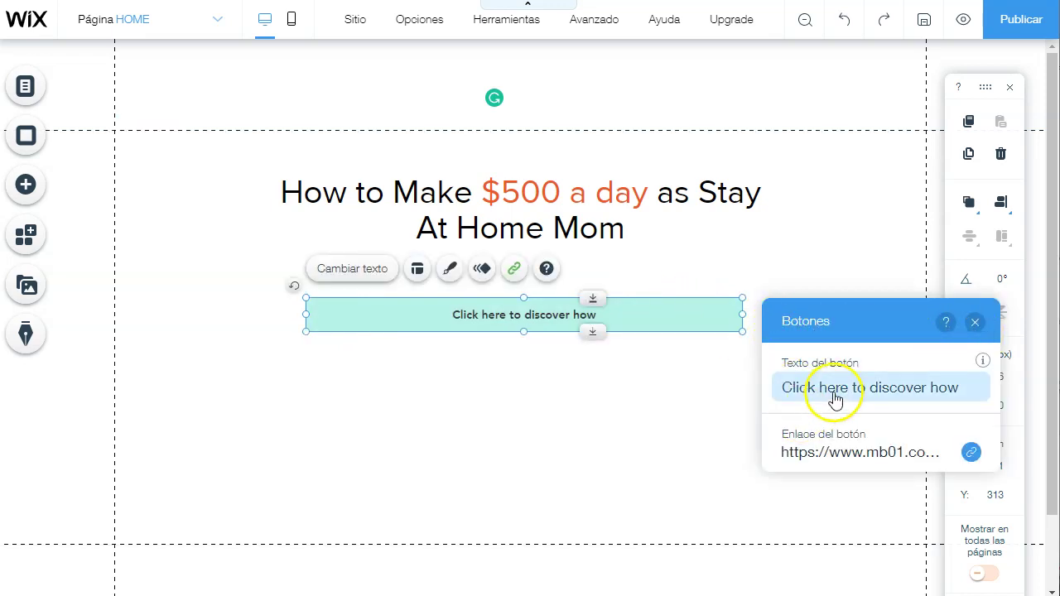
{"action": "mouse_move", "coordinate": [983, 362]}
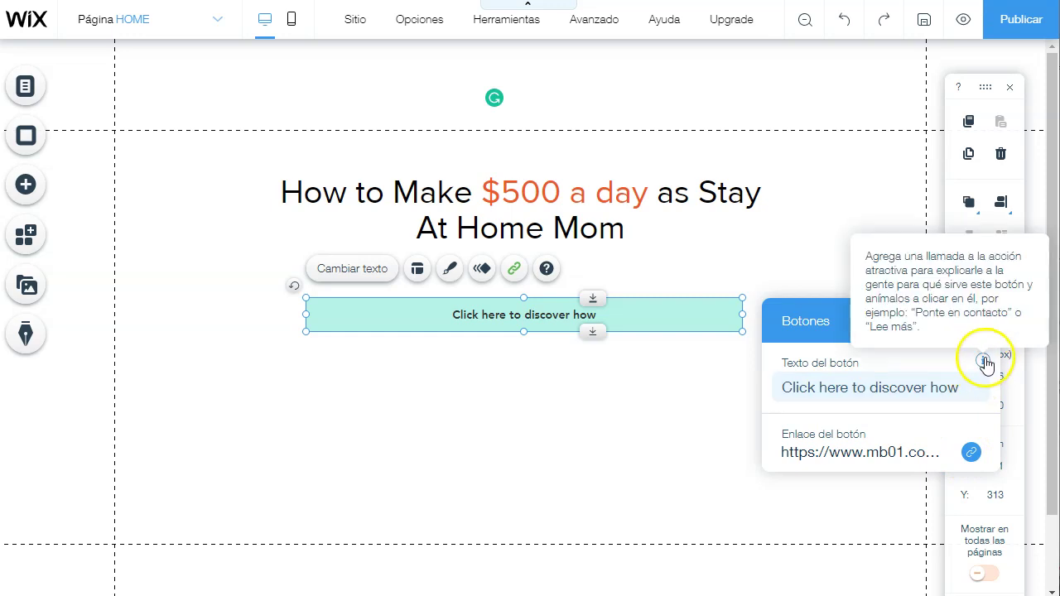
{"action": "left_click", "coordinate": [680, 314]}
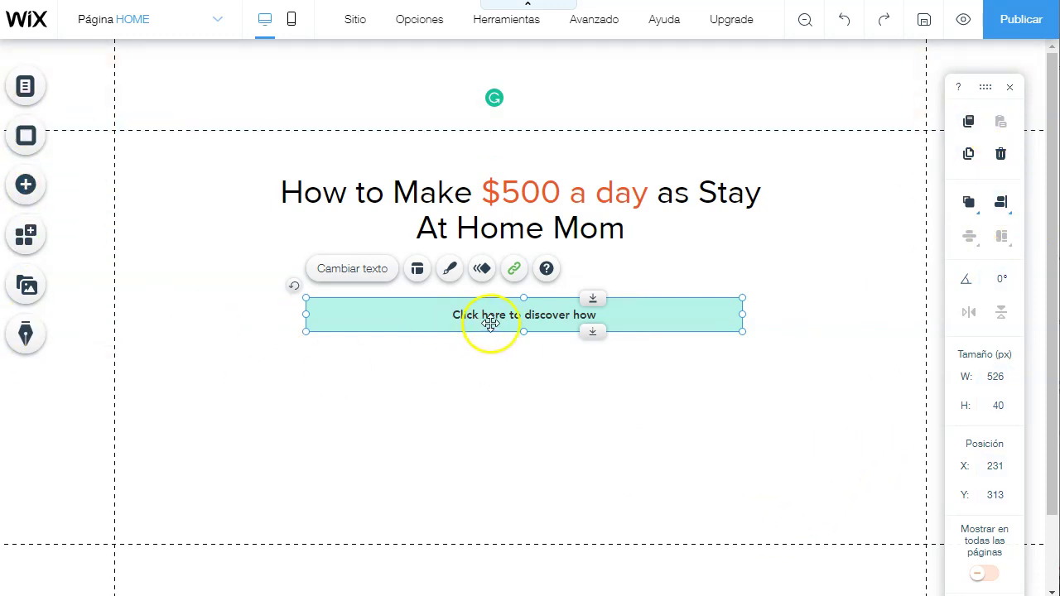
Open the custom design settings of the button and apply the saved green #BADA55 as its background color
{"action": "left_click", "coordinate": [449, 268]}
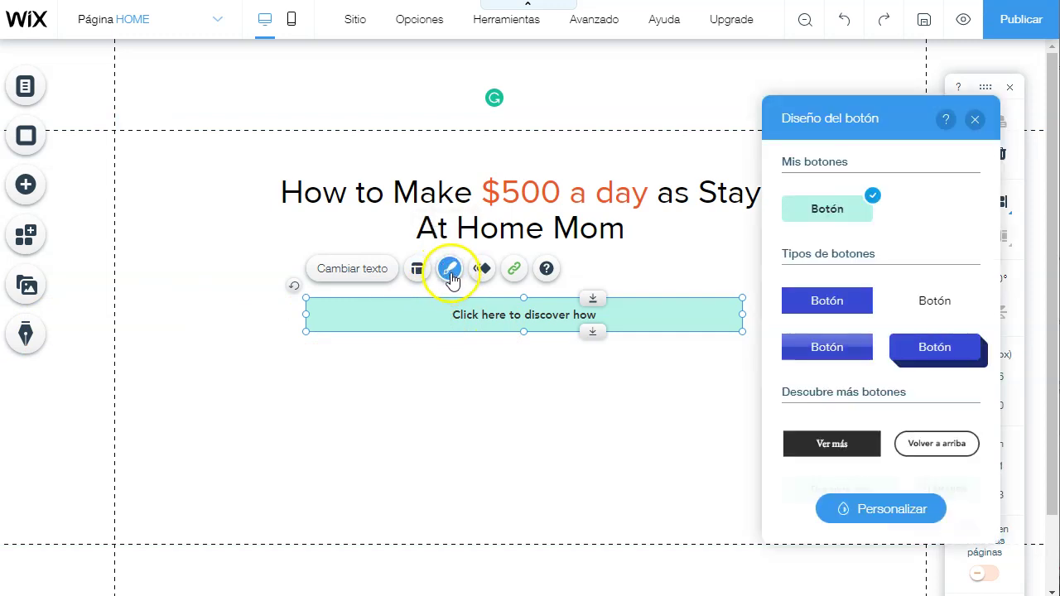
{"action": "scroll", "coordinate": [904, 318], "scroll_direction": "down", "scroll_amount": 3}
{"action": "left_click", "coordinate": [882, 506]}
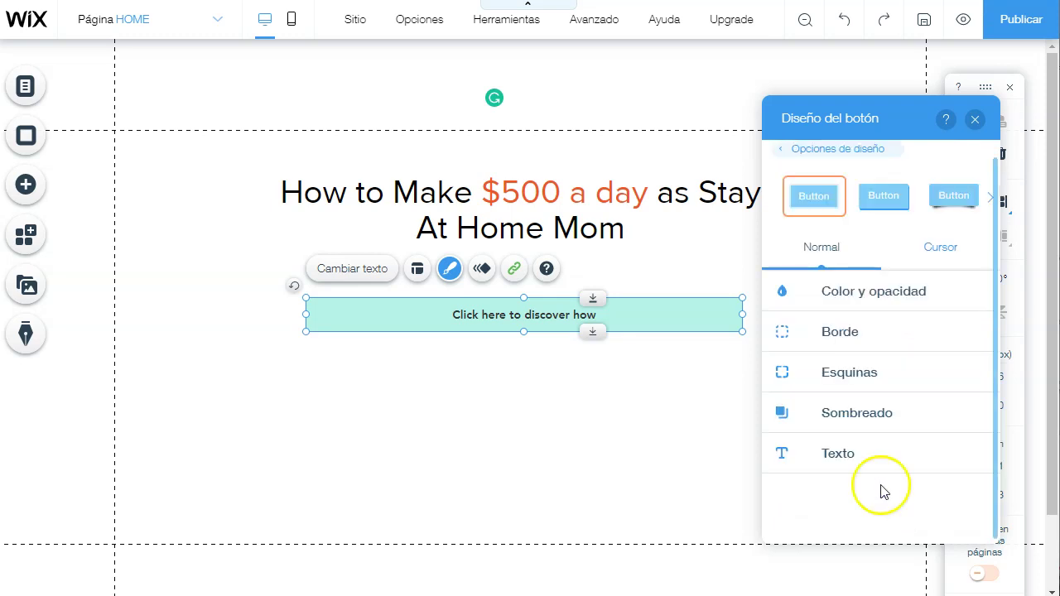
{"action": "left_click", "coordinate": [897, 296]}
{"action": "left_click", "coordinate": [973, 364]}
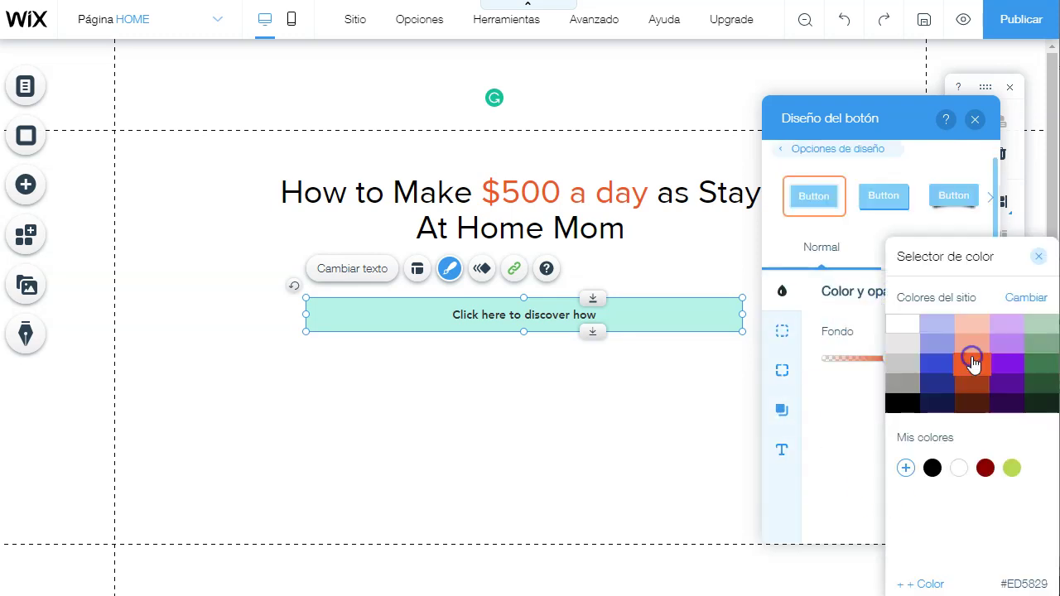
{"action": "left_click", "coordinate": [1011, 470]}
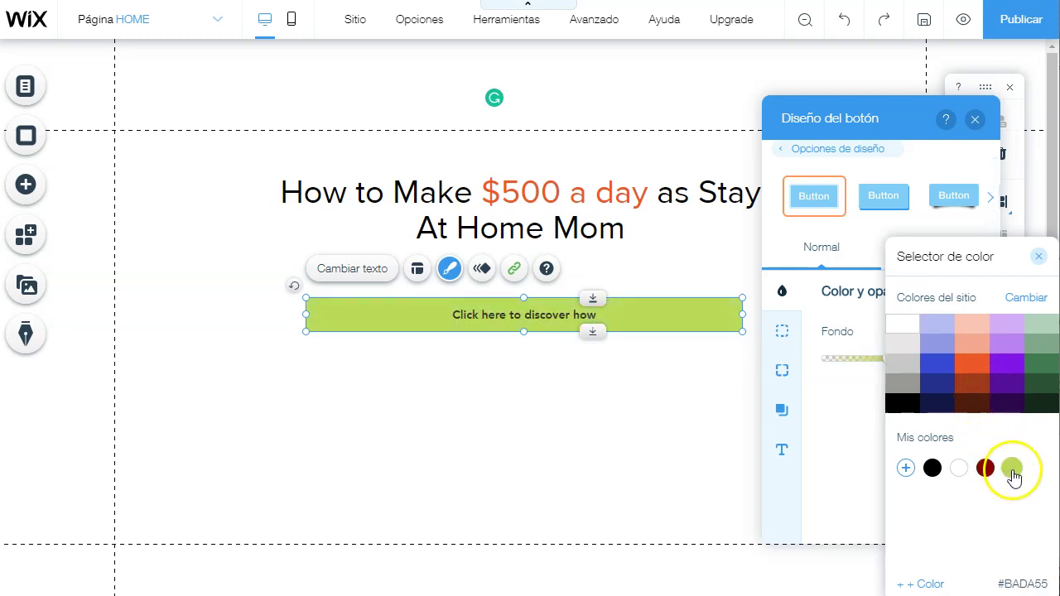
{"action": "left_click", "coordinate": [1026, 298]}
{"action": "left_click", "coordinate": [935, 440]}
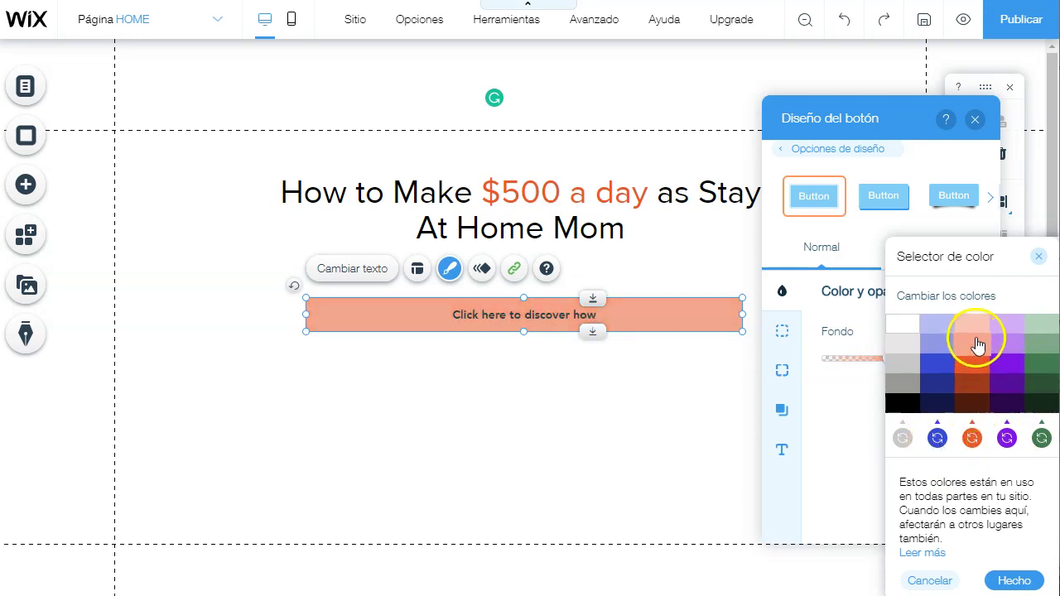
{"action": "left_click", "coordinate": [973, 438]}
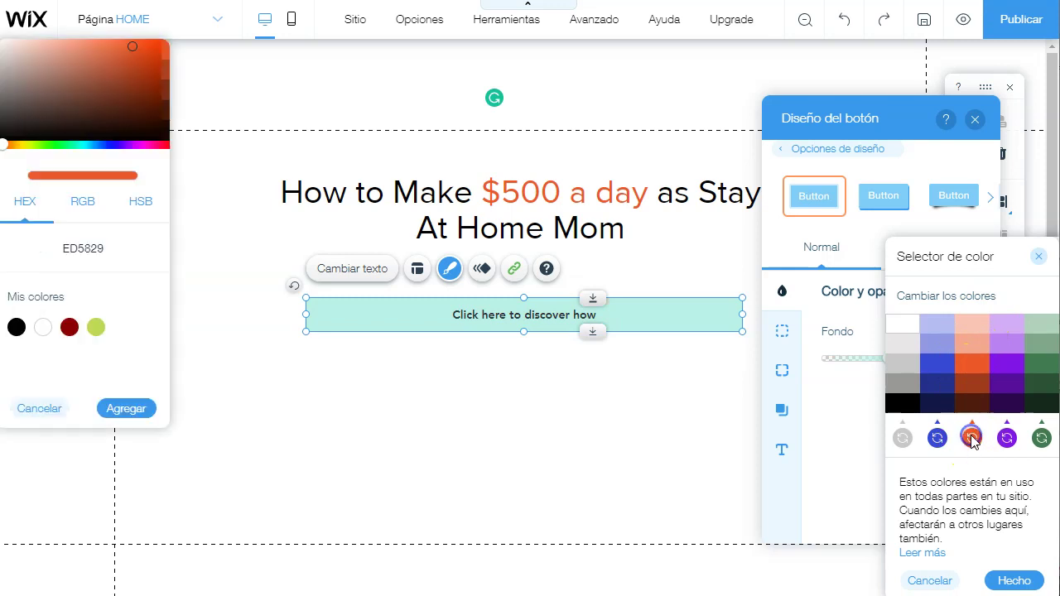
{"action": "left_click", "coordinate": [18, 145]}
{"action": "left_click_drag", "start_coordinate": [18, 145], "coordinate": [23, 145]}
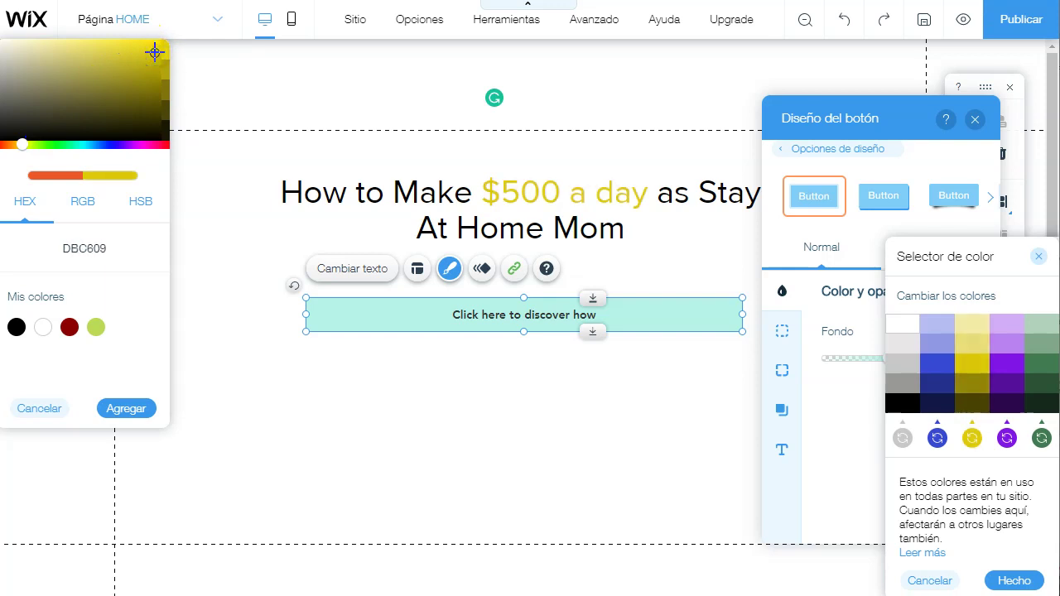
{"action": "left_click", "coordinate": [28, 406]}
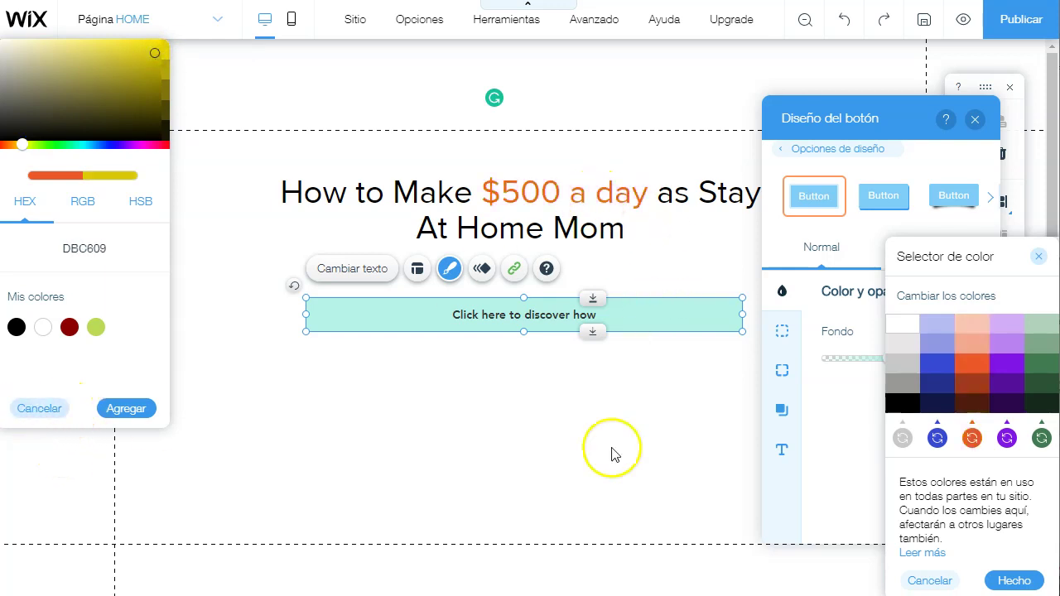
{"action": "left_click", "coordinate": [925, 580]}
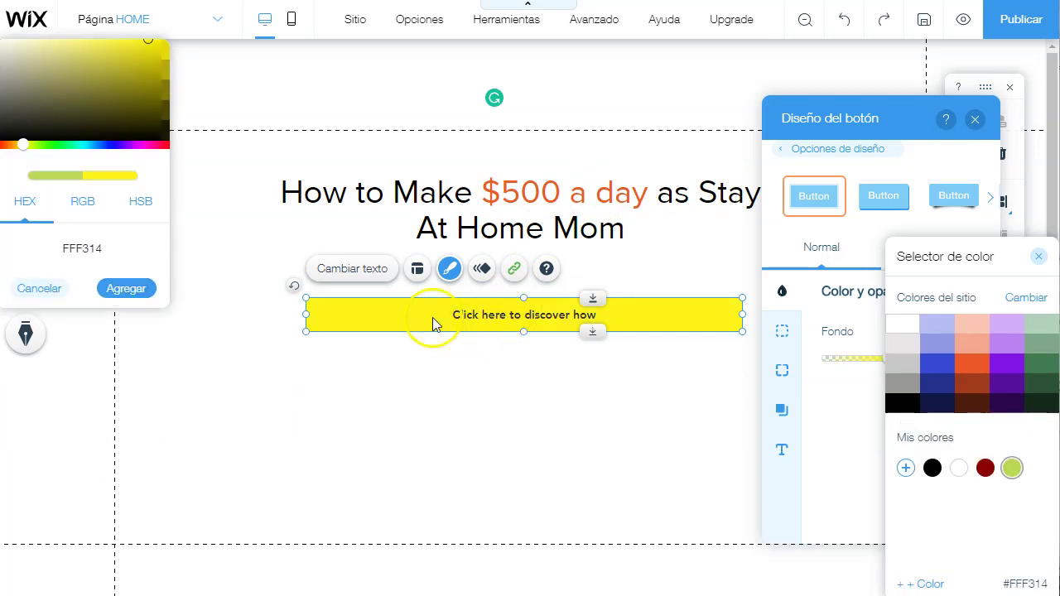
Add yellow #FFF314 as the button's background color, leave the design settings and reopen the button's text and link settings
{"action": "left_click", "coordinate": [125, 288]}
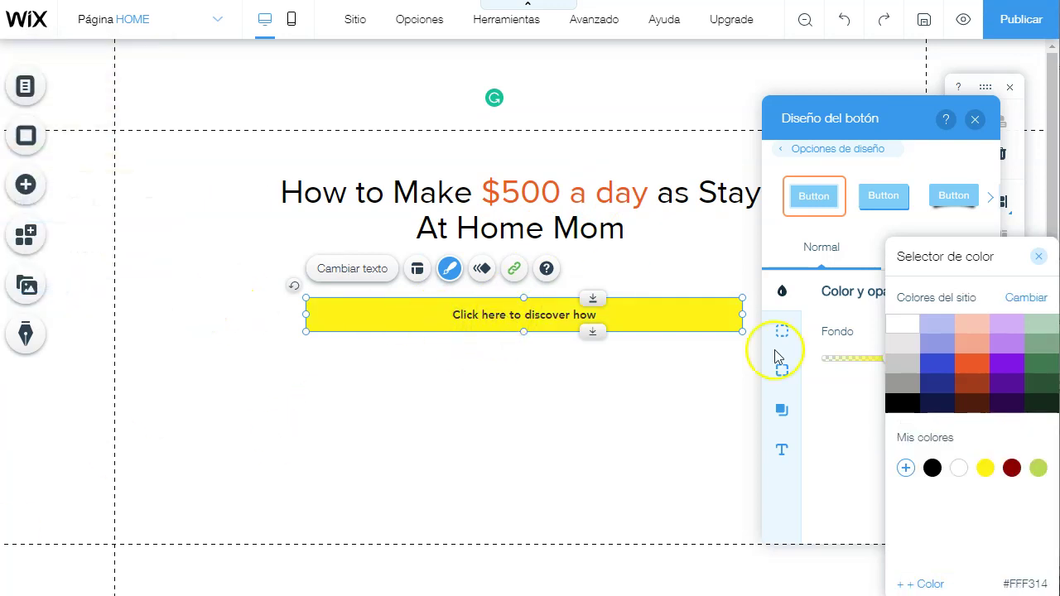
{"action": "left_click", "coordinate": [526, 314]}
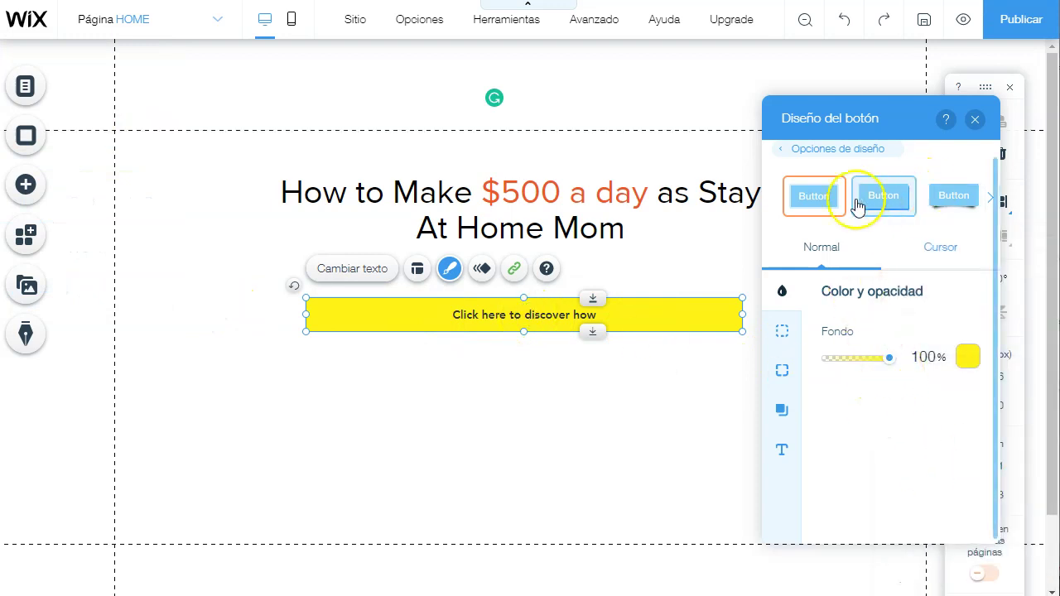
{"action": "double_click", "coordinate": [503, 317]}
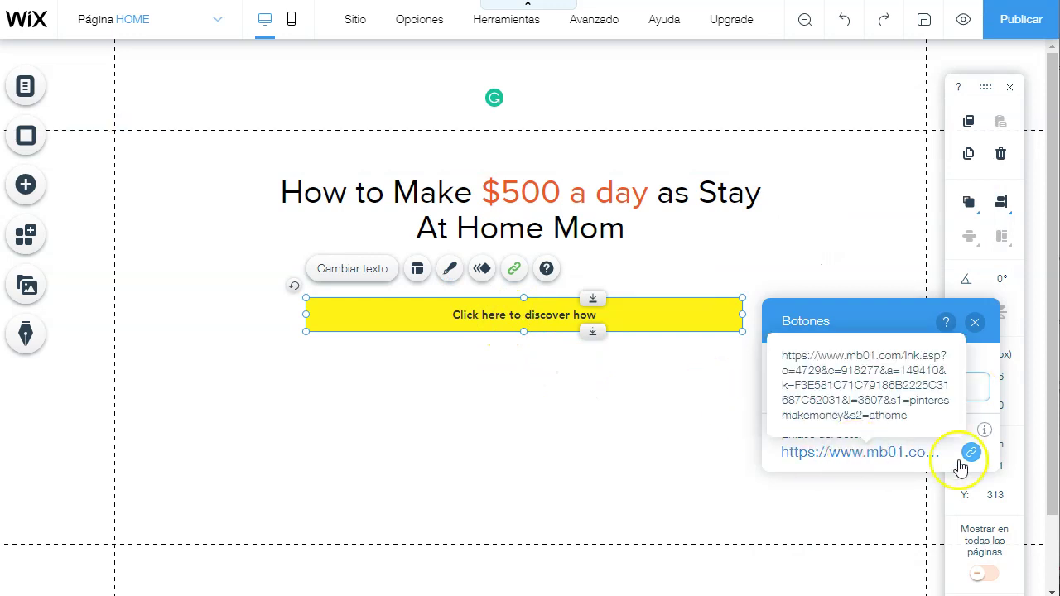
Set the font size of the yellow button's text to 31 px in its custom design settings
{"action": "left_click", "coordinate": [536, 314]}
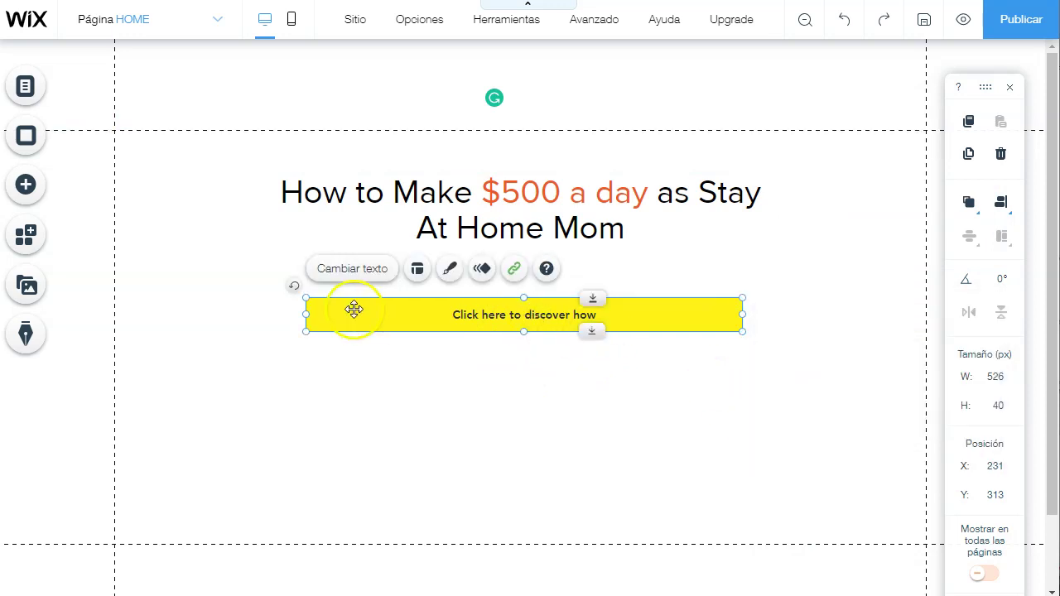
{"action": "left_click", "coordinate": [450, 269]}
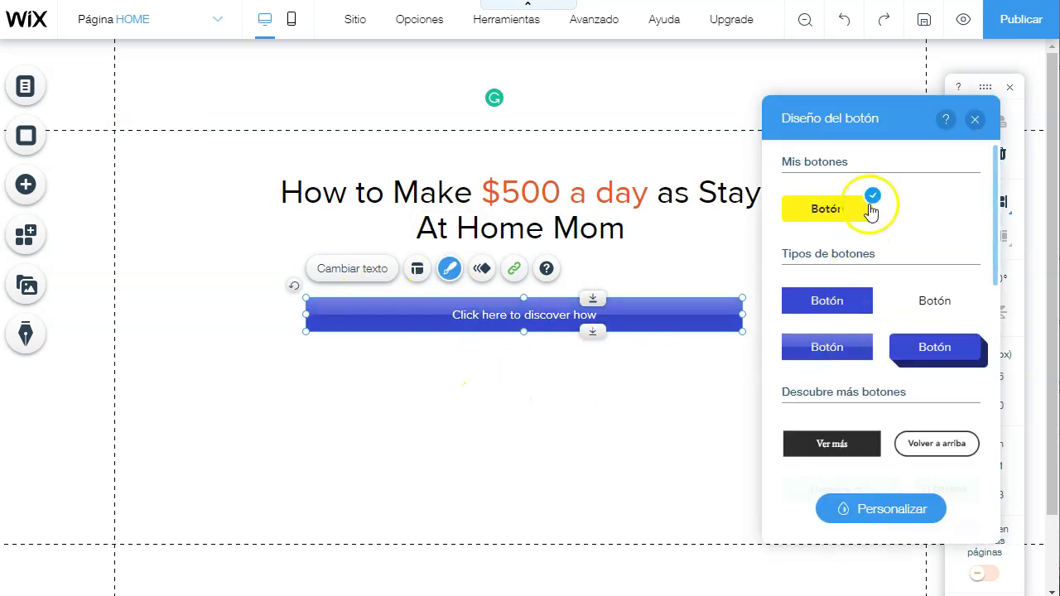
{"action": "scroll", "coordinate": [913, 429], "scroll_direction": "down", "scroll_amount": 3}
{"action": "left_click", "coordinate": [880, 508]}
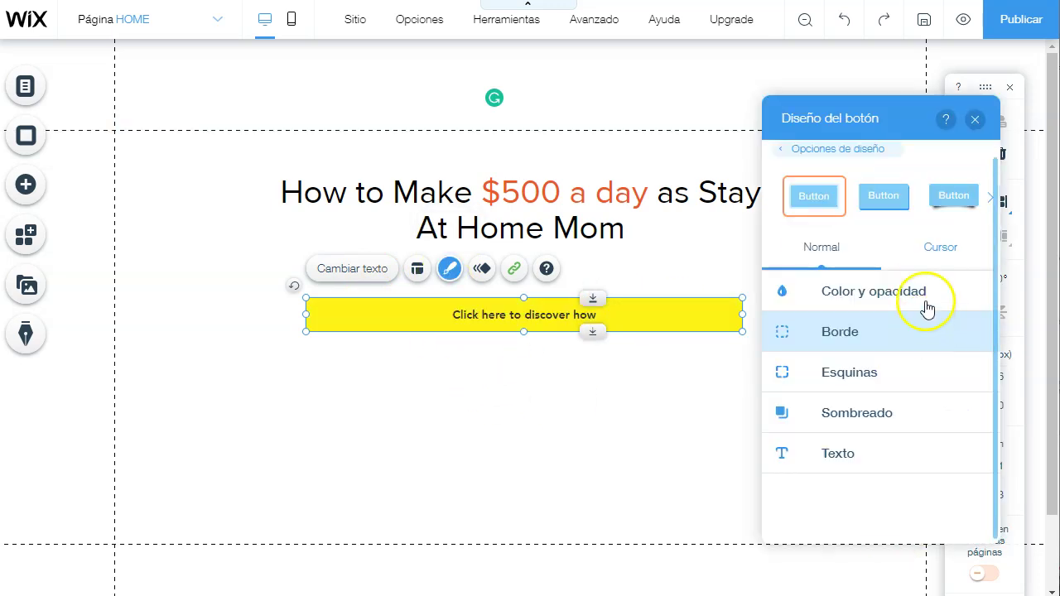
{"action": "left_click", "coordinate": [860, 452]}
{"action": "scroll", "coordinate": [911, 374], "scroll_direction": "down", "scroll_amount": 2}
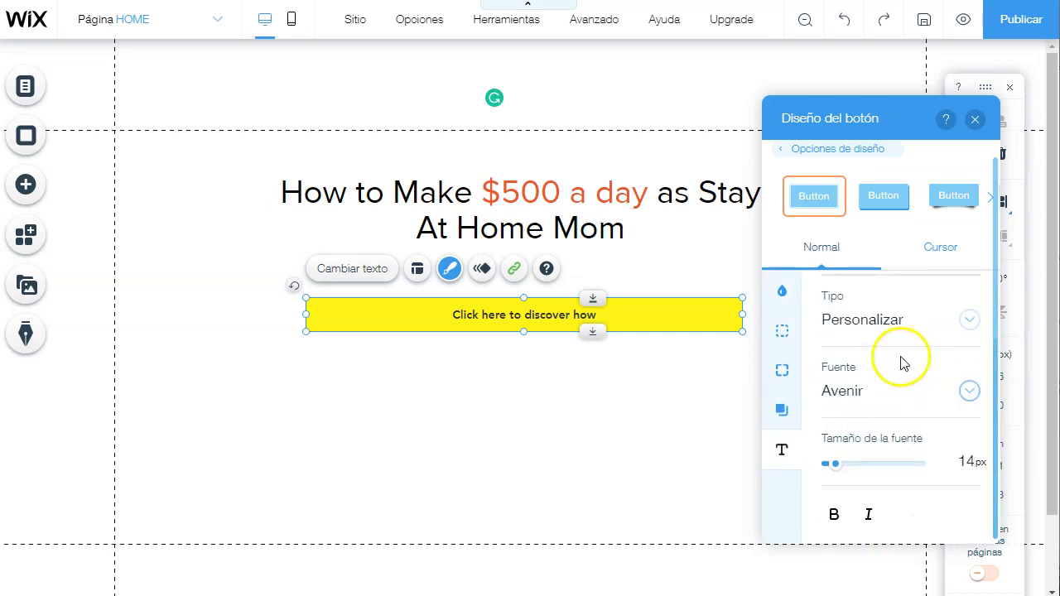
{"action": "left_click_drag", "start_coordinate": [836, 466], "coordinate": [840, 470]}
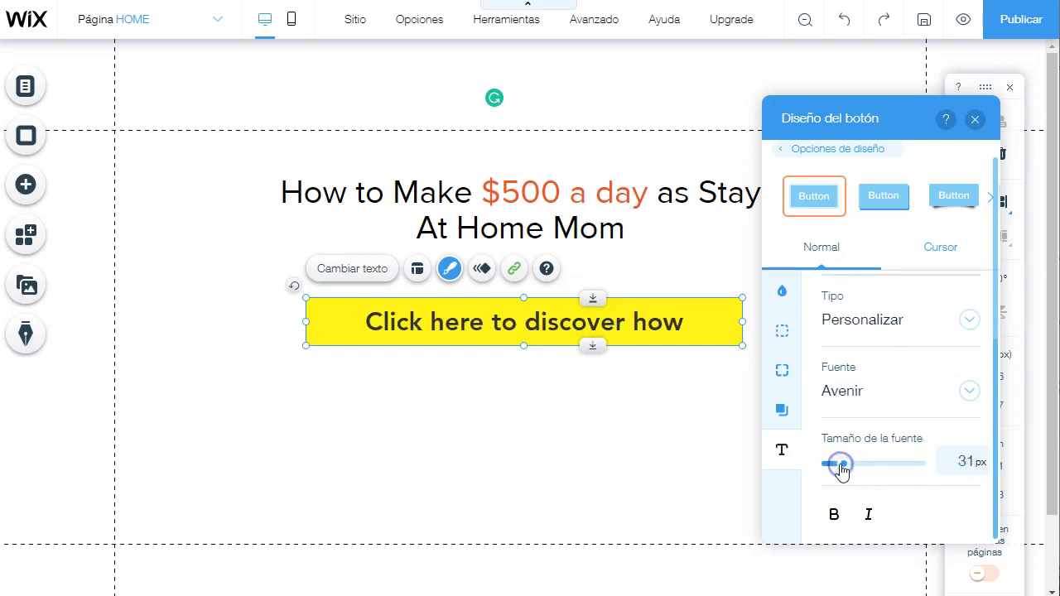
Capitalize the button's label so it reads "Click Here to Discover How" and leave the button settings
{"action": "double_click", "coordinate": [469, 322]}
{"action": "left_click", "coordinate": [444, 322]}
{"action": "double_click", "coordinate": [480, 323]}
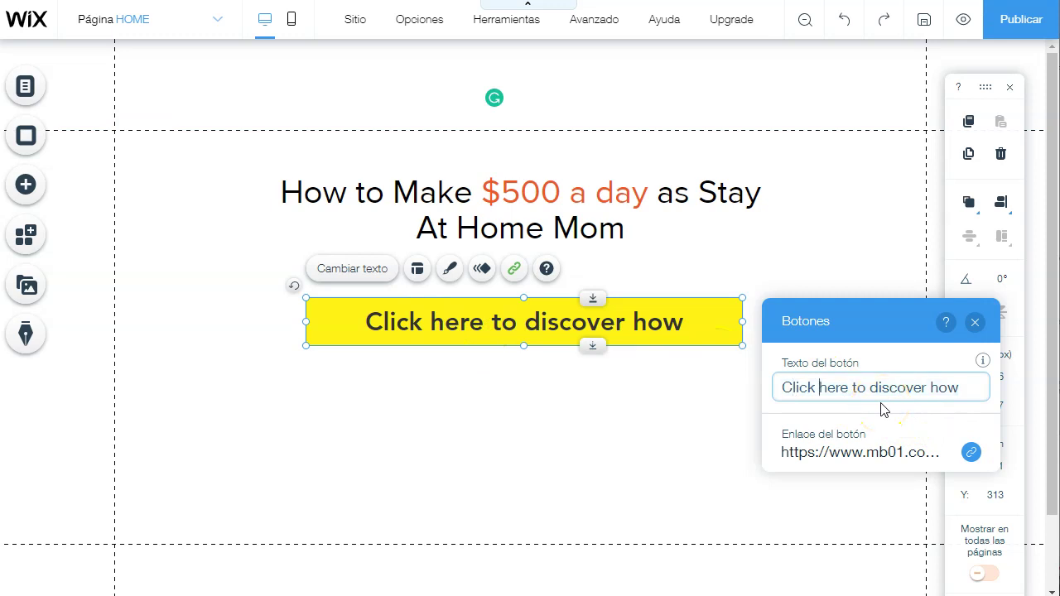
{"action": "key", "text": "BackSpace"}
{"action": "type", "text": "H"}
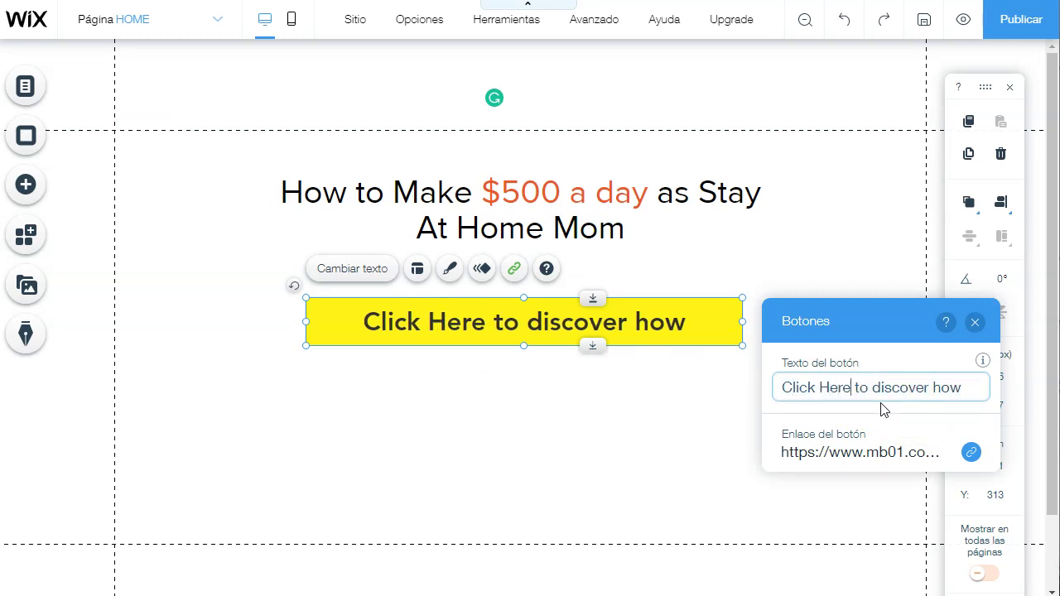
{"action": "key", "text": "Delete"}
{"action": "type", "text": "D"}
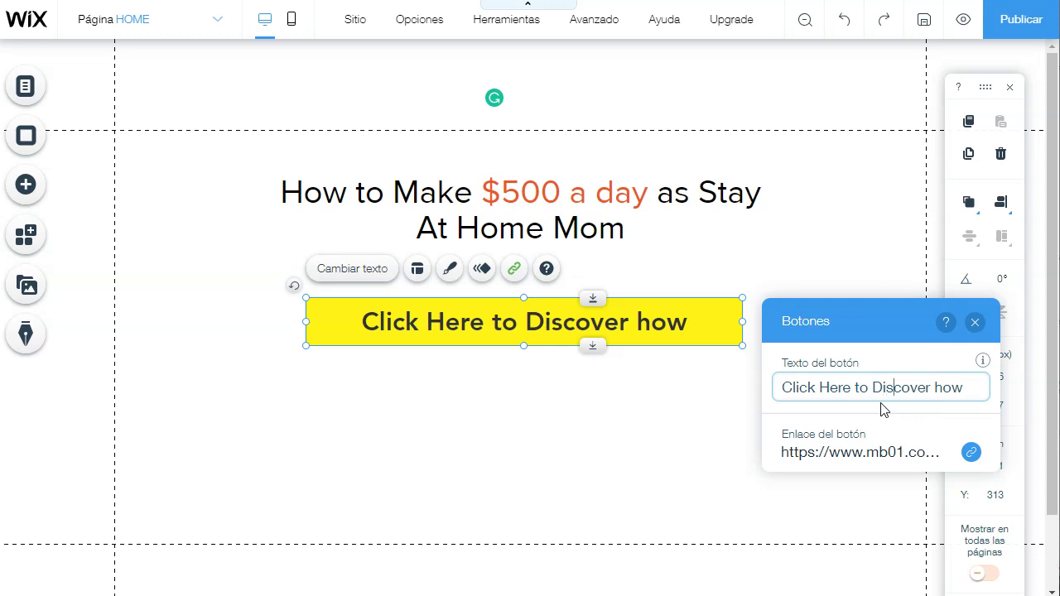
{"action": "key", "text": "Delete"}
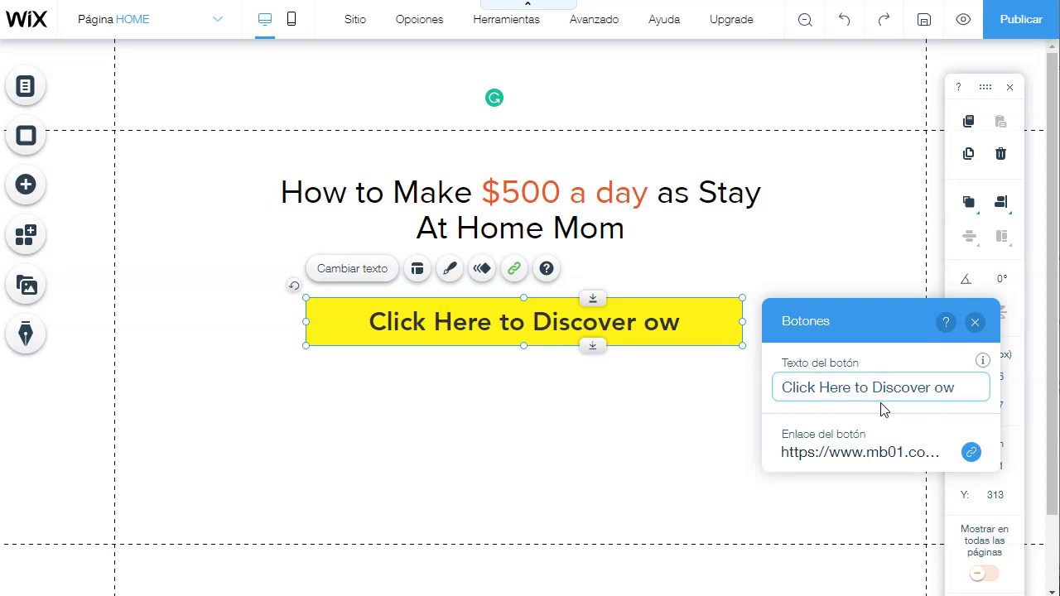
{"action": "type", "text": "H"}
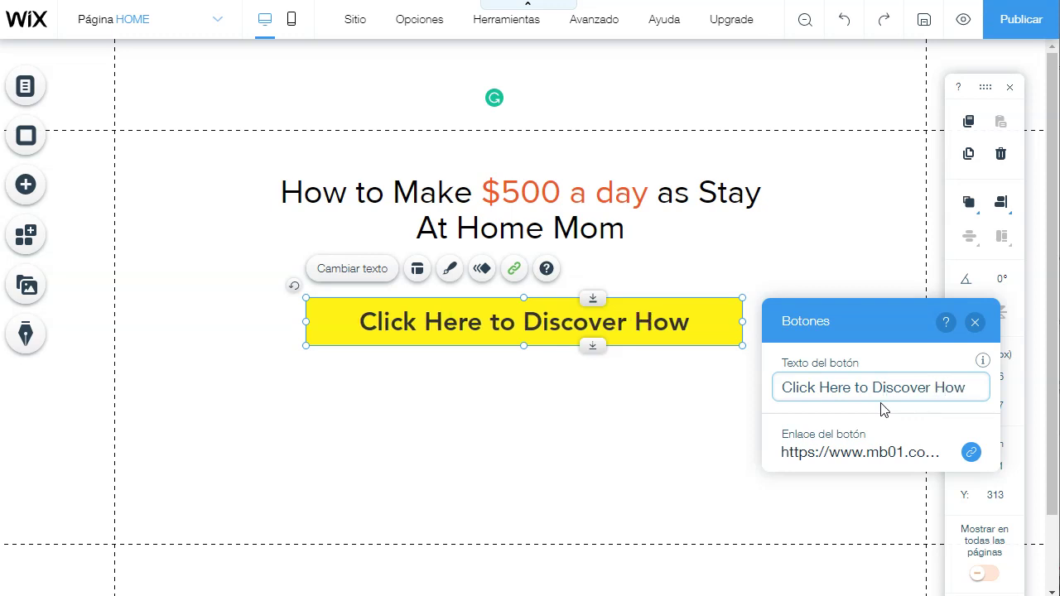
{"action": "left_click", "coordinate": [681, 456]}
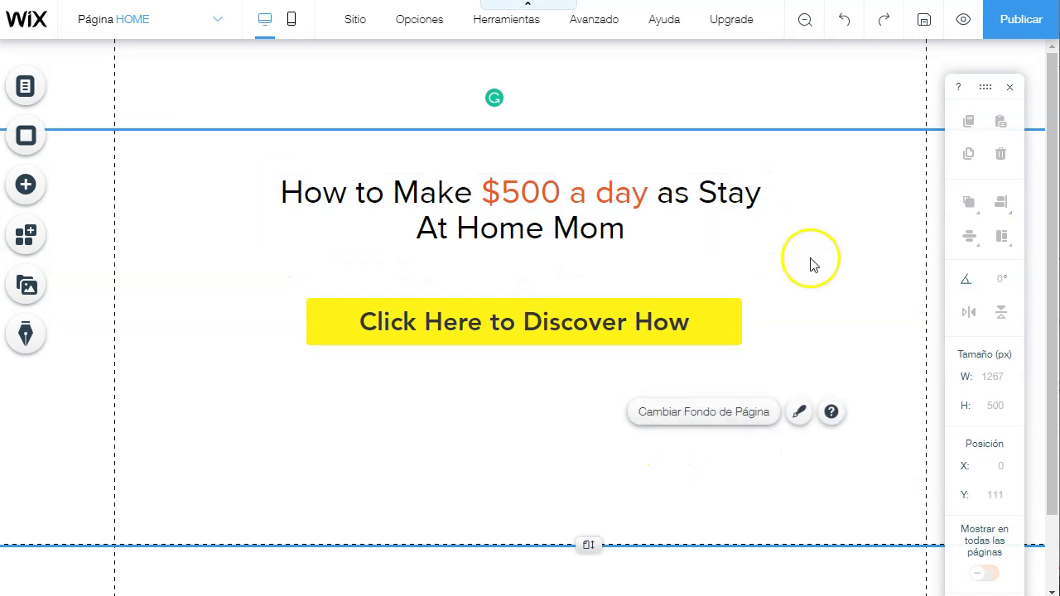
Save the site under a free Wix.com domain with the address ending "stayathome" and publish it
{"action": "left_click", "coordinate": [1027, 22]}
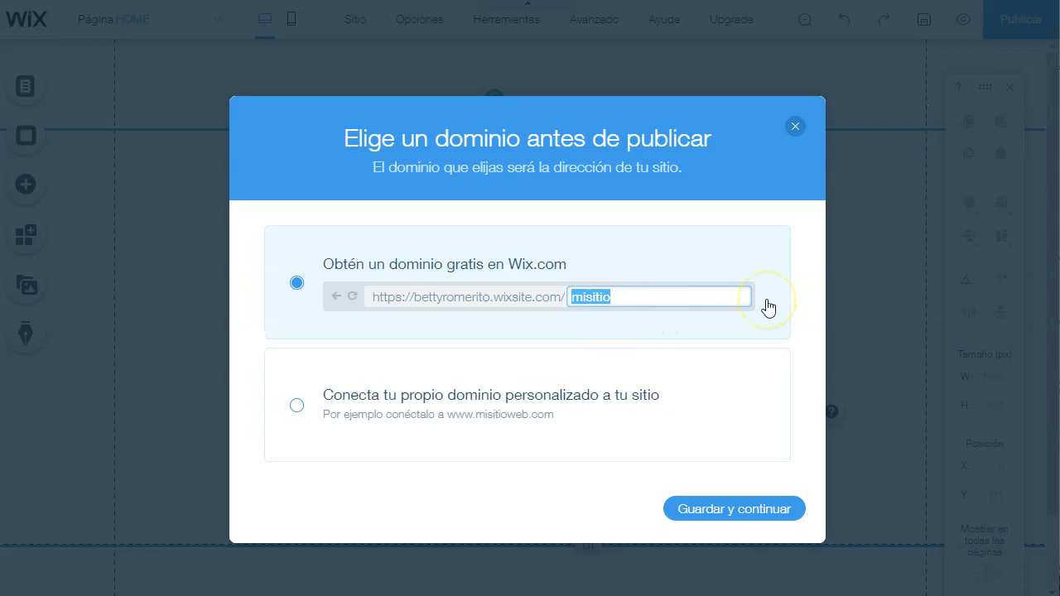
{"action": "type", "text": "stayathome"}
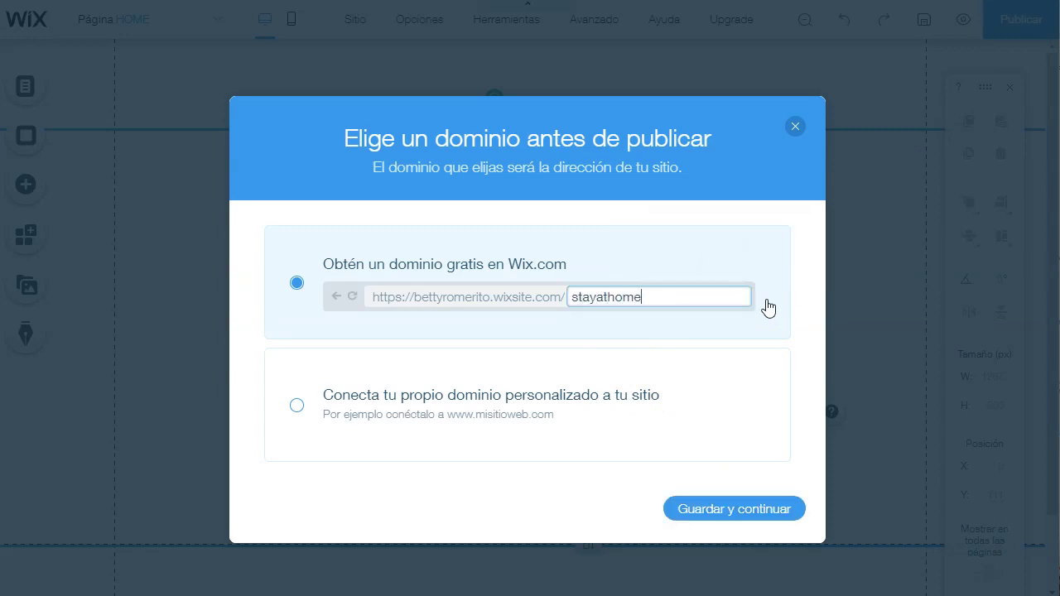
{"action": "left_click", "coordinate": [746, 509]}
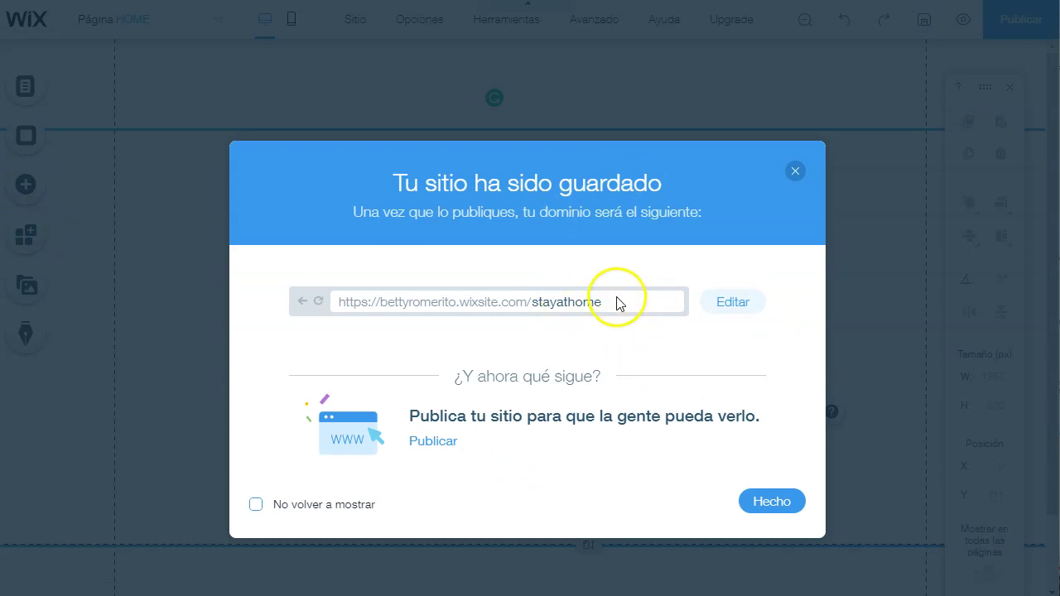
{"action": "left_click_drag", "start_coordinate": [620, 303], "coordinate": [414, 304]}
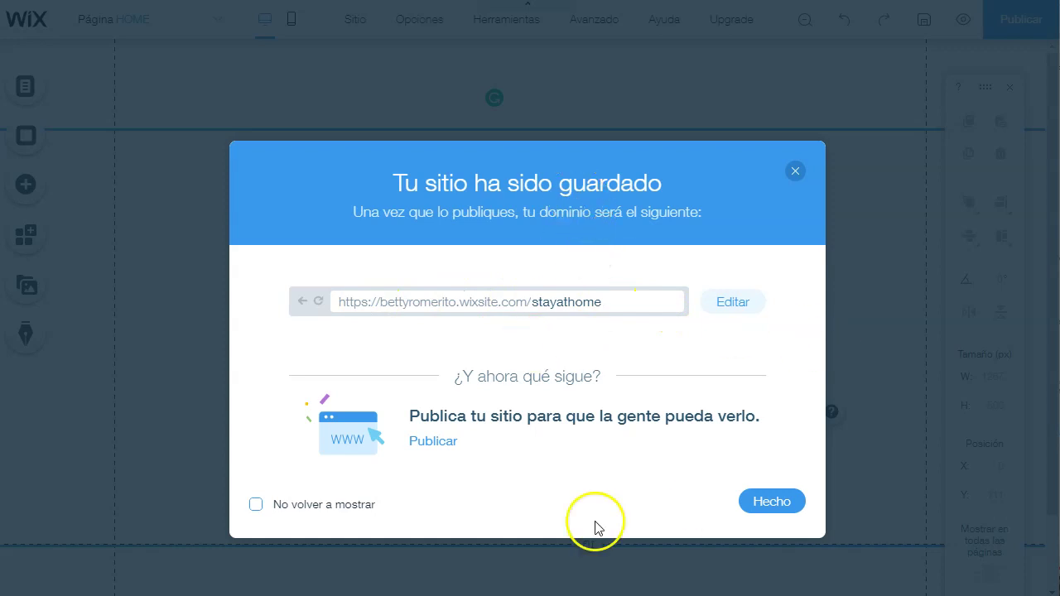
{"action": "left_click", "coordinate": [433, 442]}
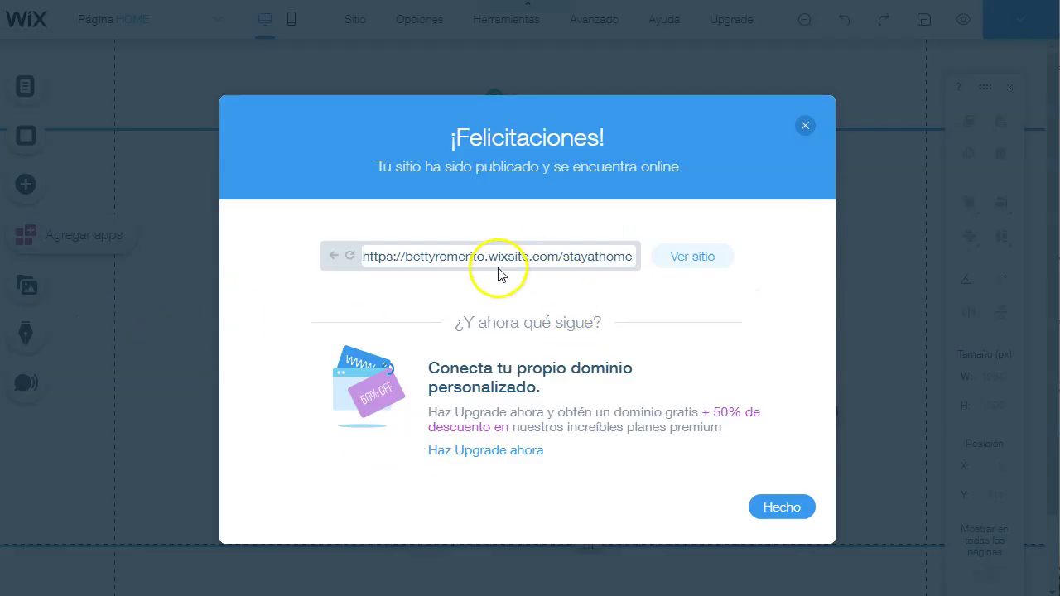
Copy the published site's web address and open the live site
{"action": "triple_click", "coordinate": [491, 258]}
{"action": "key", "text": "ctrl+c"}
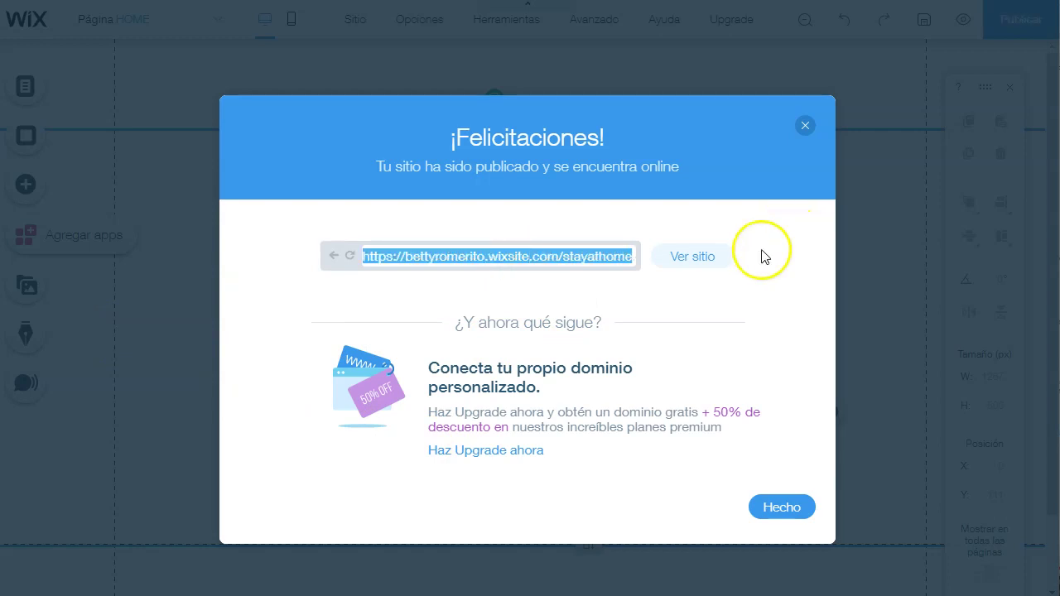
{"action": "left_click", "coordinate": [704, 262]}
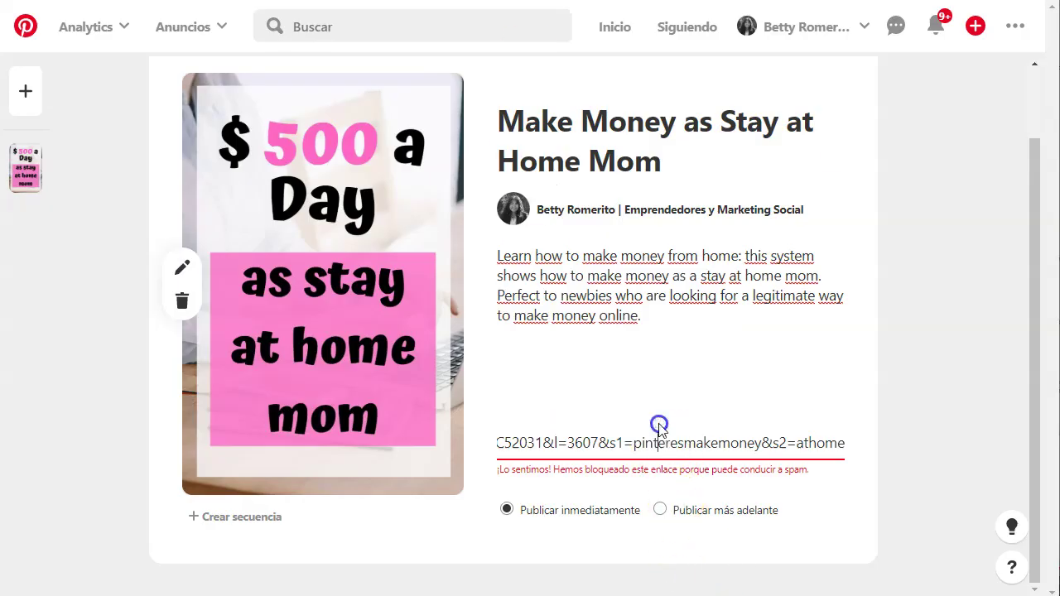
In the Pinterest pin draft, replace the blocked destination link with the copied Wix site address and choose immediate publishing
{"action": "triple_click", "coordinate": [658, 425]}
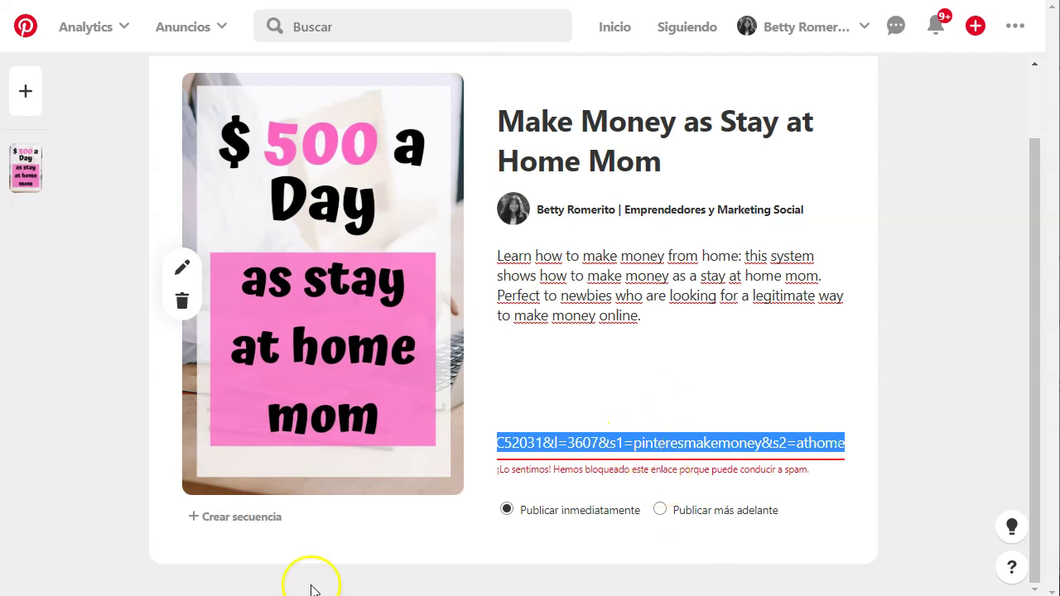
{"action": "key", "text": "BackSpace"}
{"action": "left_click", "coordinate": [634, 442]}
{"action": "key", "text": "ctrl+v"}
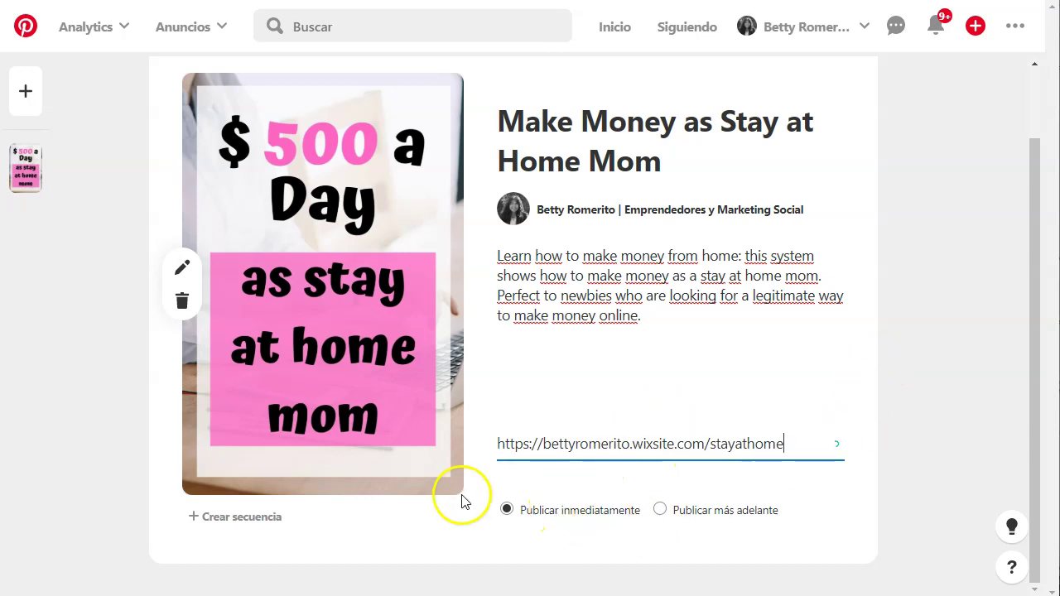
{"action": "left_click", "coordinate": [591, 509]}
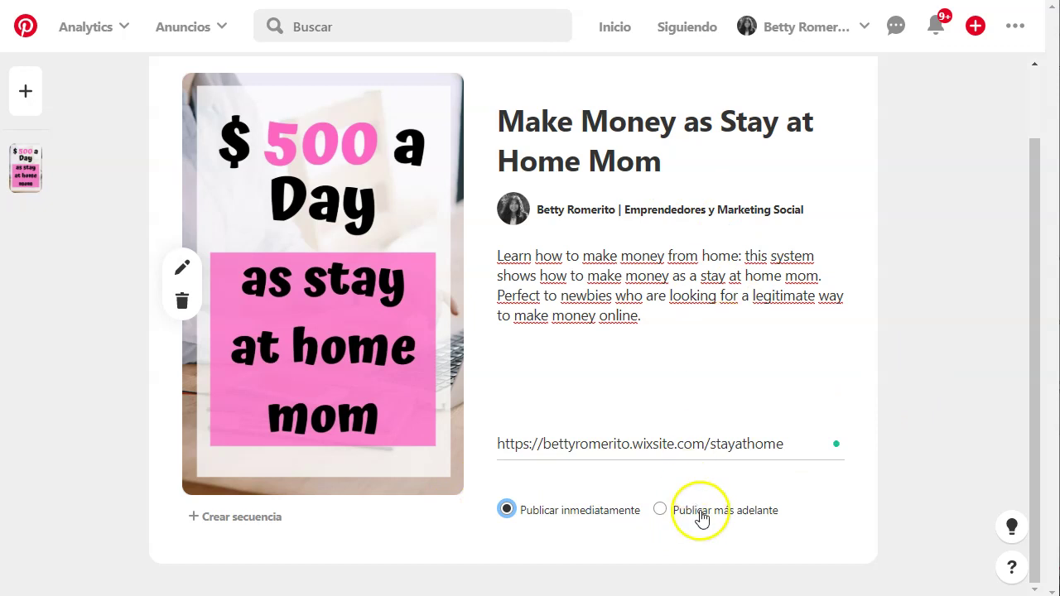
{"action": "left_click", "coordinate": [821, 445]}
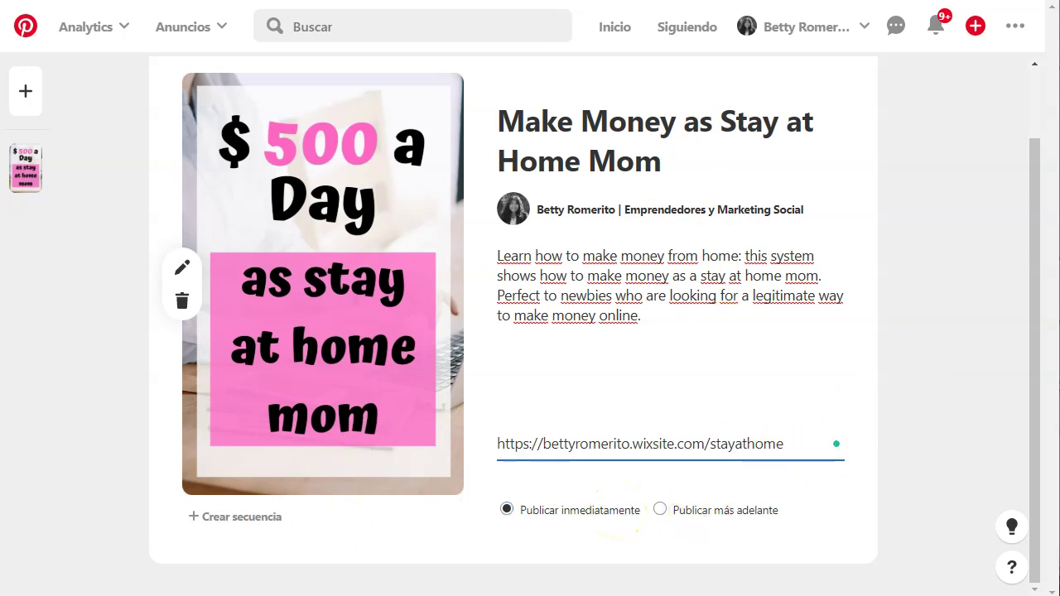
Publish the "Make Money as Stay at Home Mom" pin and view it
{"action": "scroll", "coordinate": [833, 123], "scroll_direction": "up", "scroll_amount": 1}
{"action": "left_click", "coordinate": [833, 123]}
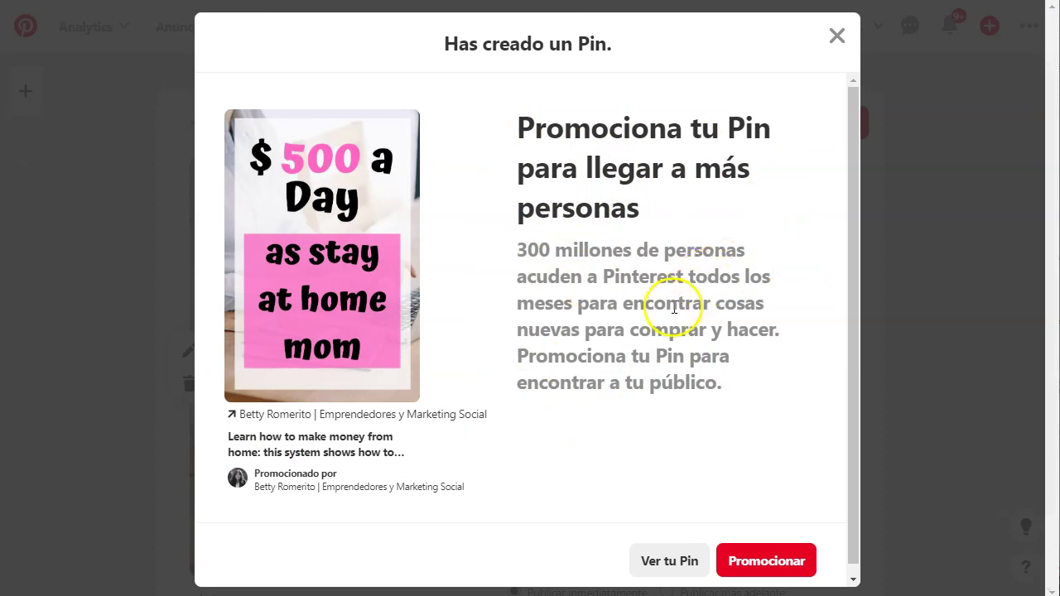
{"action": "left_click", "coordinate": [669, 566]}
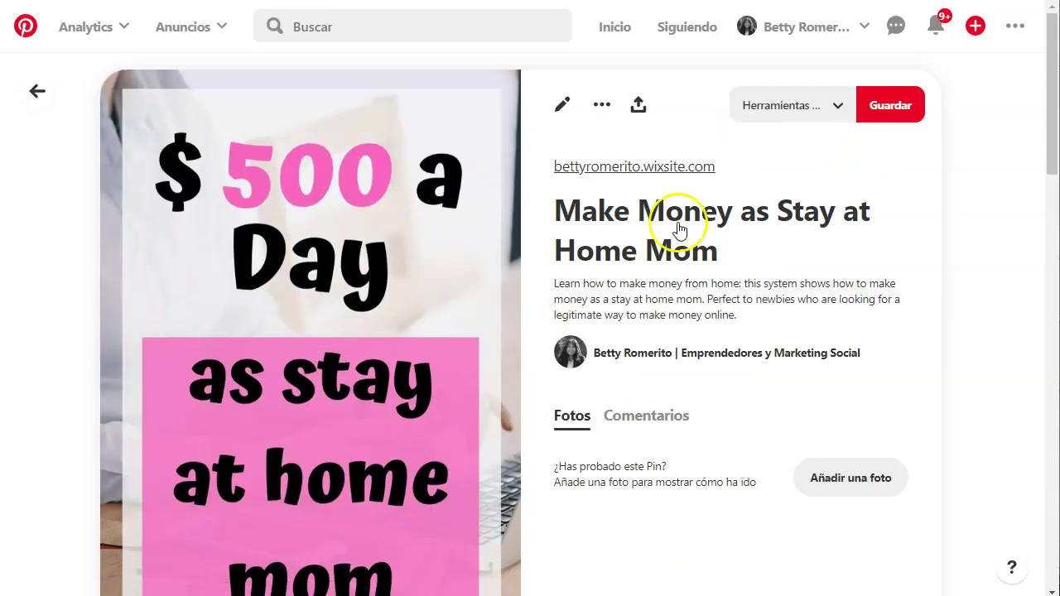